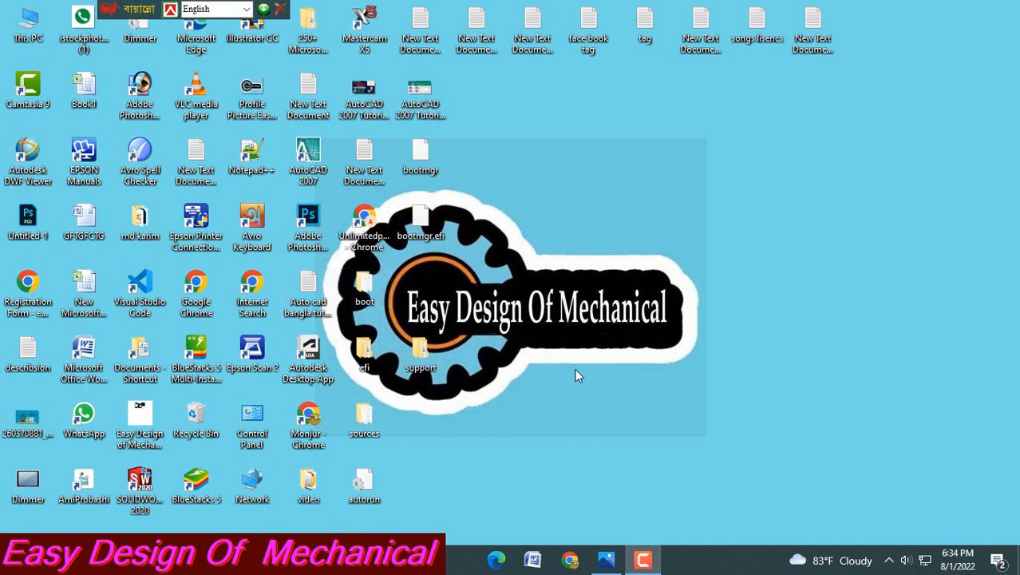
- View the fish reference drawing at full size to read its dimensions, and minimise it
left_click(607, 559)
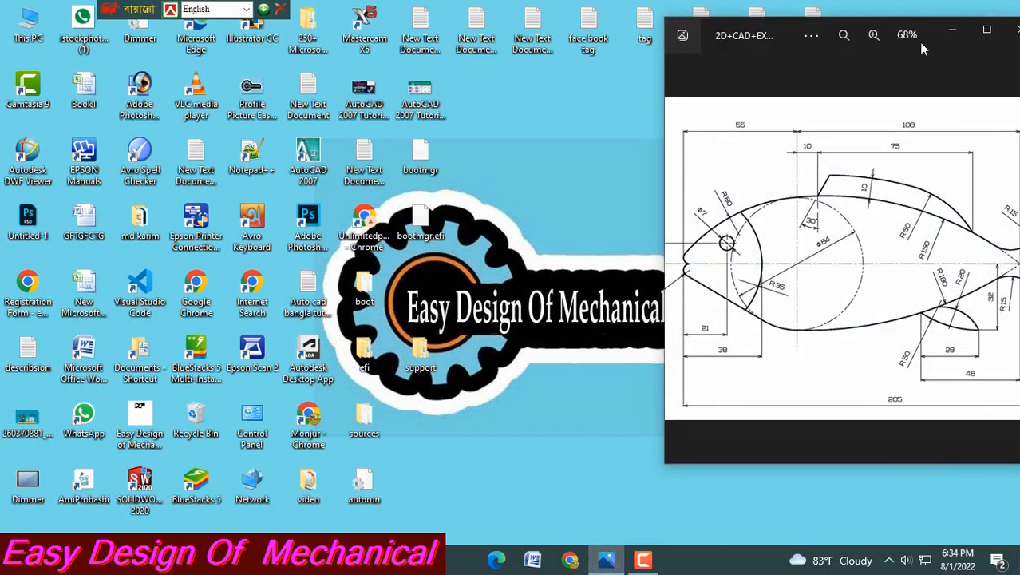
left_click(987, 30)
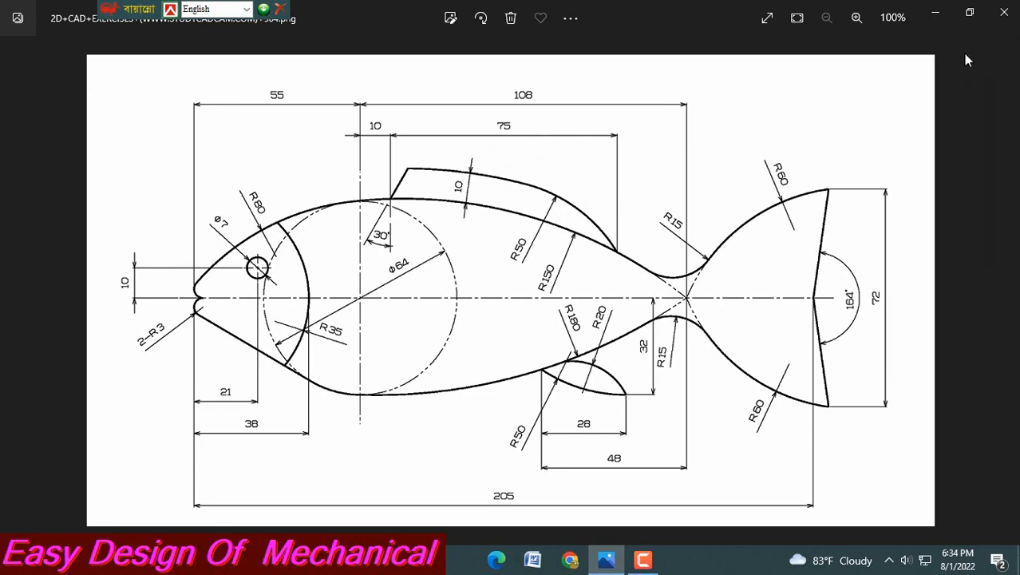
left_click(936, 14)
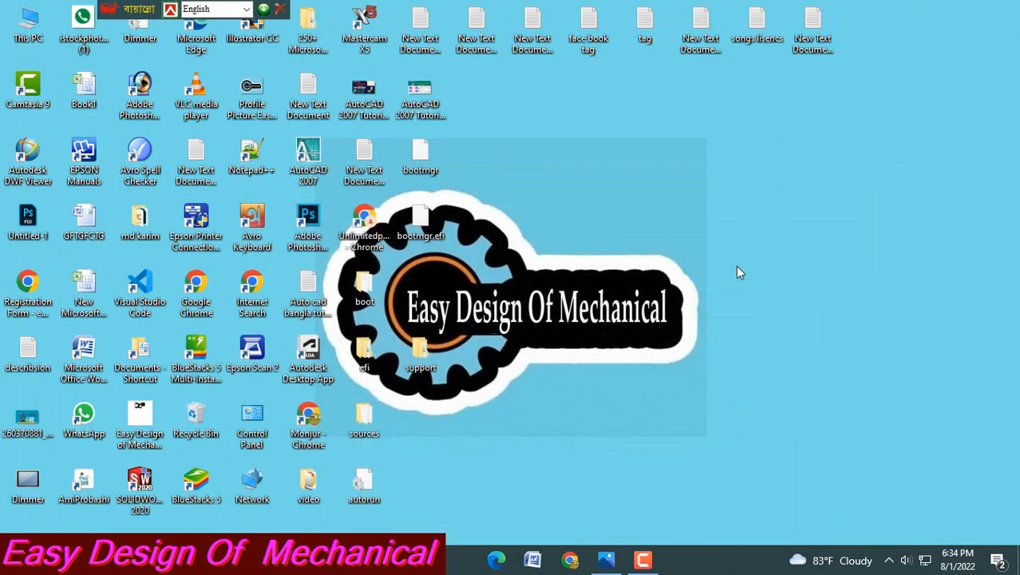
- Launch AutoCAD 2007 and create a drawing through Quick Setup with decimal units and a 1000 by 1000 area
double_click(313, 157)
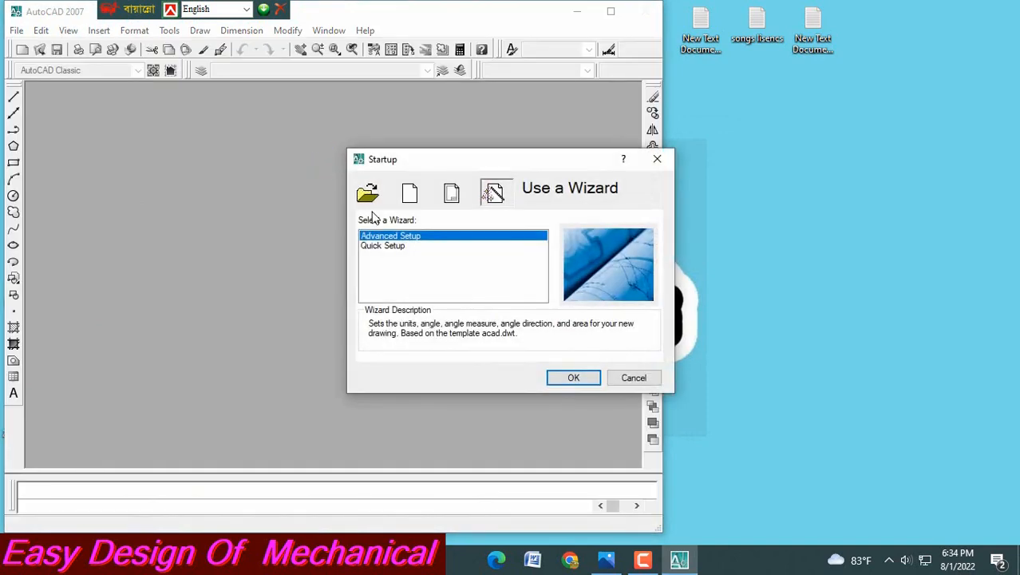
left_click(390, 246)
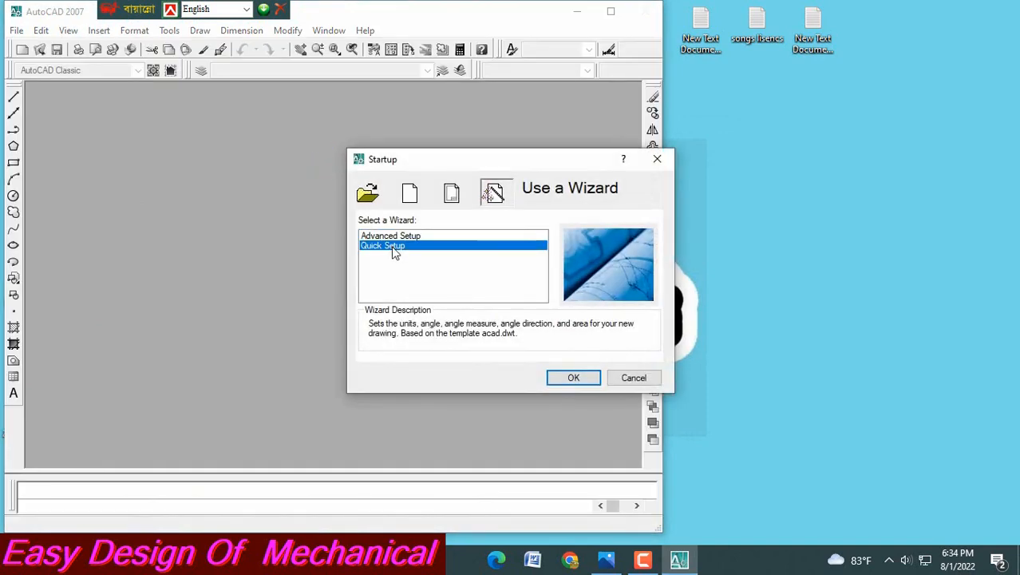
left_click(572, 379)
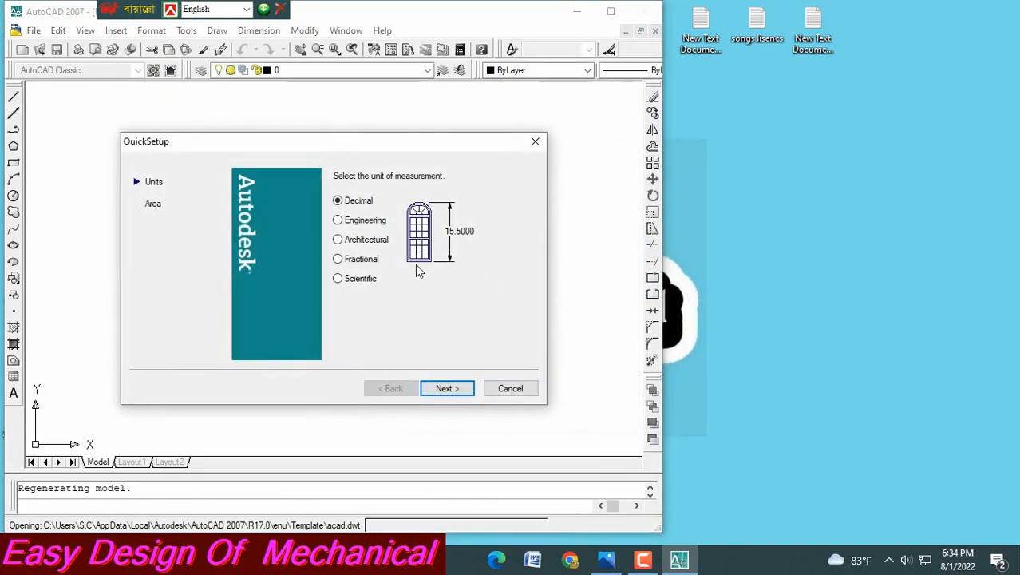
left_click(444, 389)
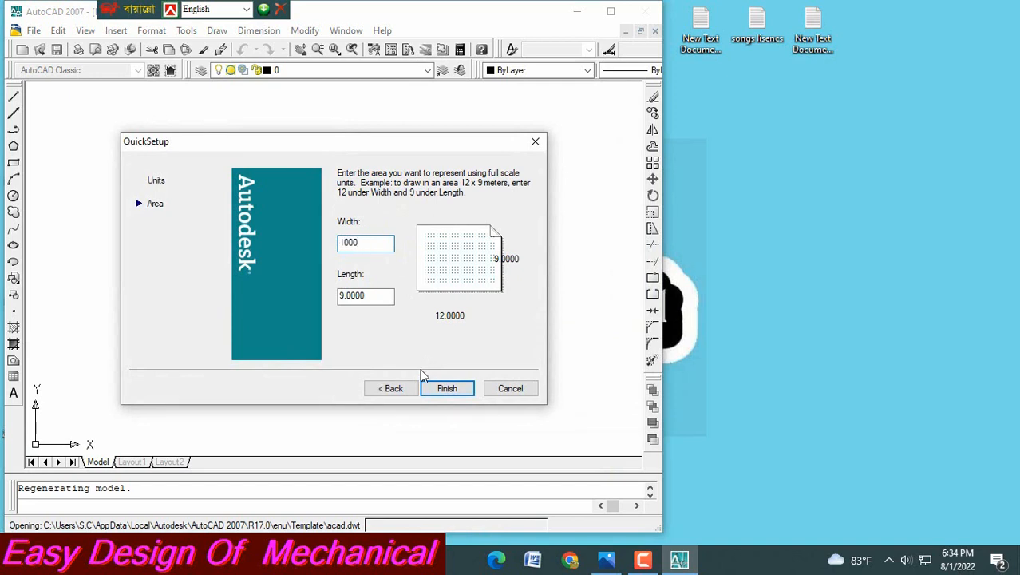
key("Tab")
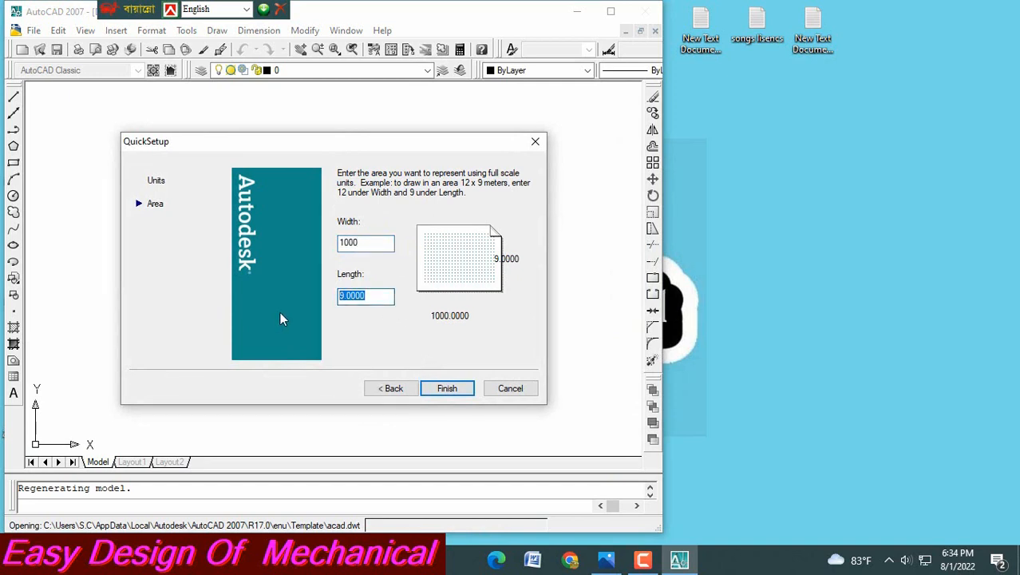
type("1000")
left_click(441, 391)
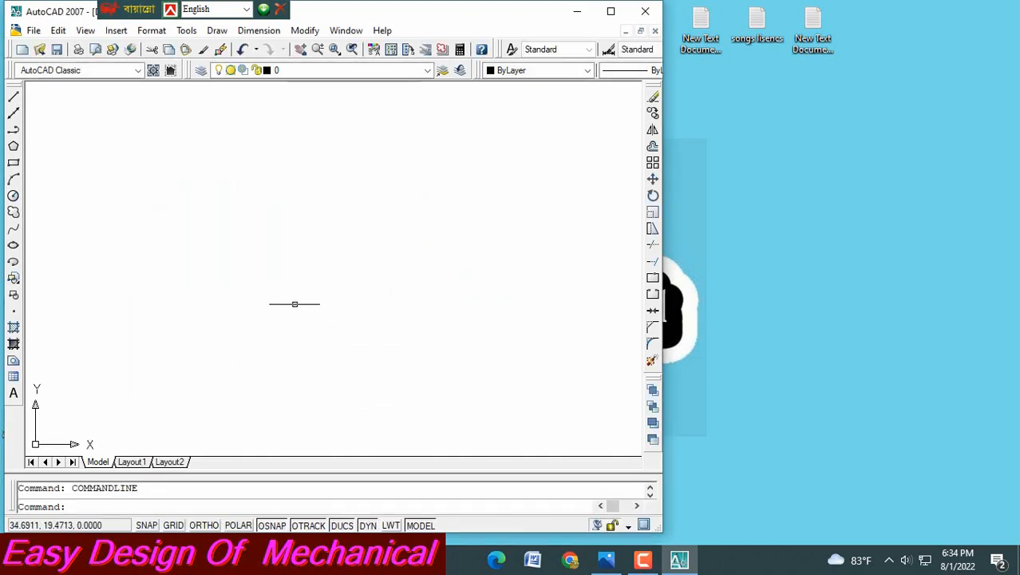
- Fit the drawing area to the view, set the current lineweight to 0.30 mm and toggle lineweight display
type("z")
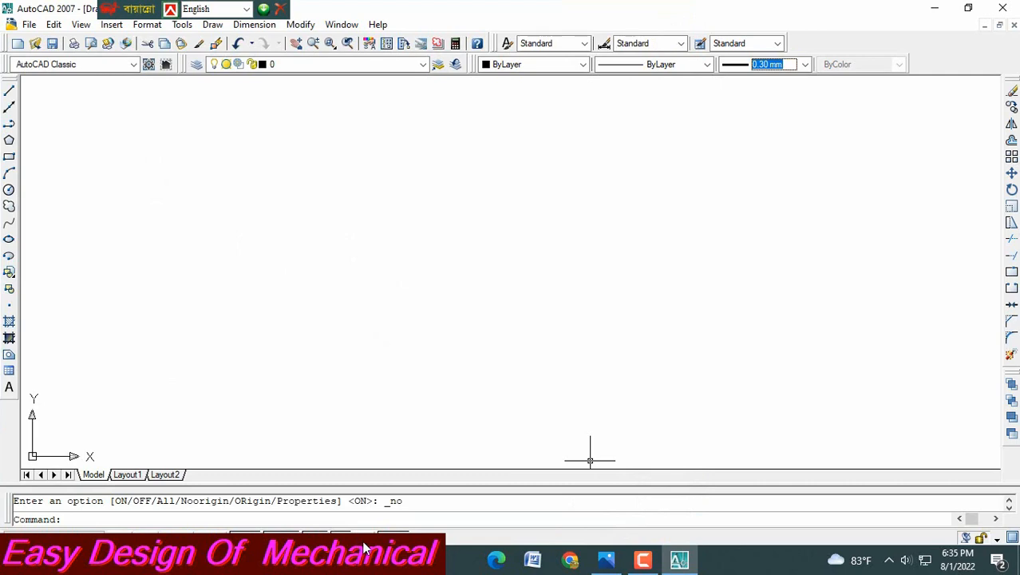
left_click(363, 543)
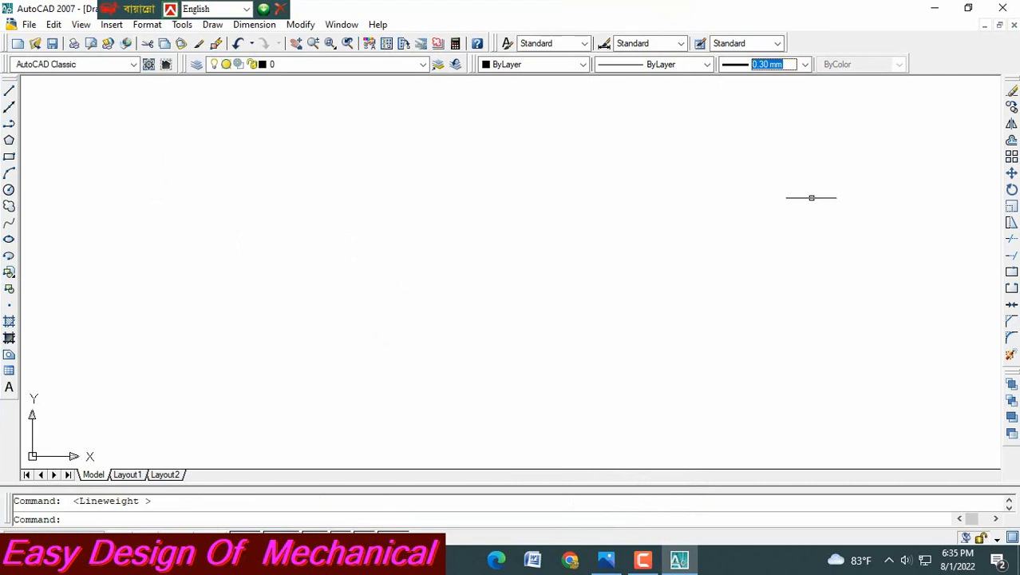
- Arrange the CAD window and the fish reference image side by side, making the image window taller
left_click(969, 8)
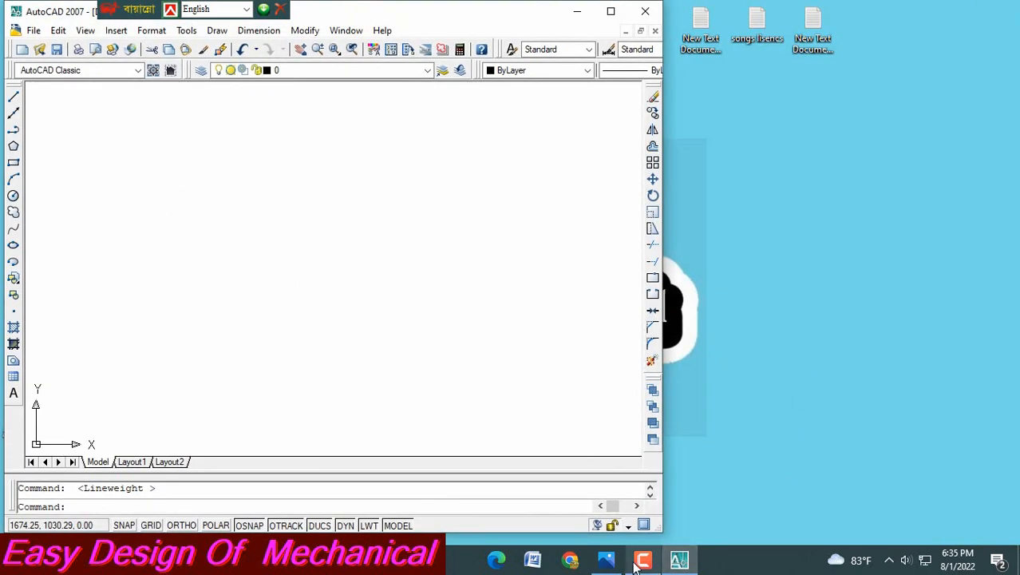
left_click(607, 561)
left_click(969, 16)
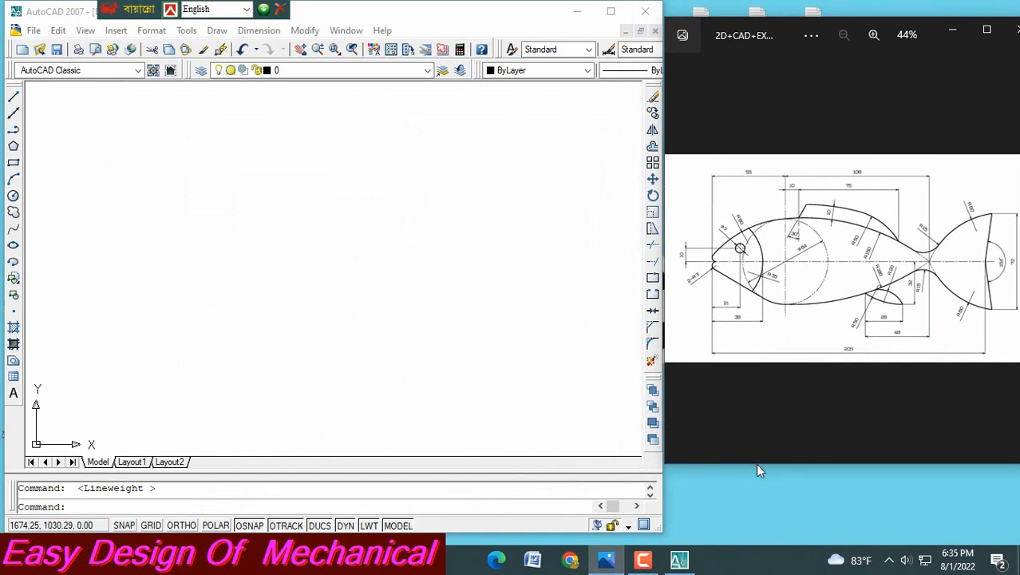
left_click_drag(759, 471, 758, 537)
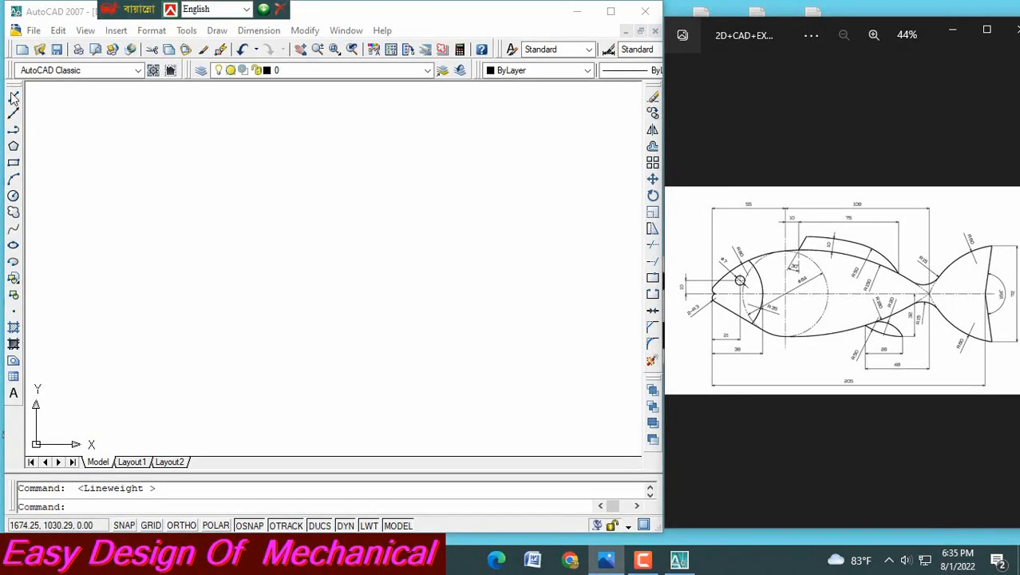
- Draw a vertical centre line about 400 units long with Ortho mode turned on
left_click(16, 100)
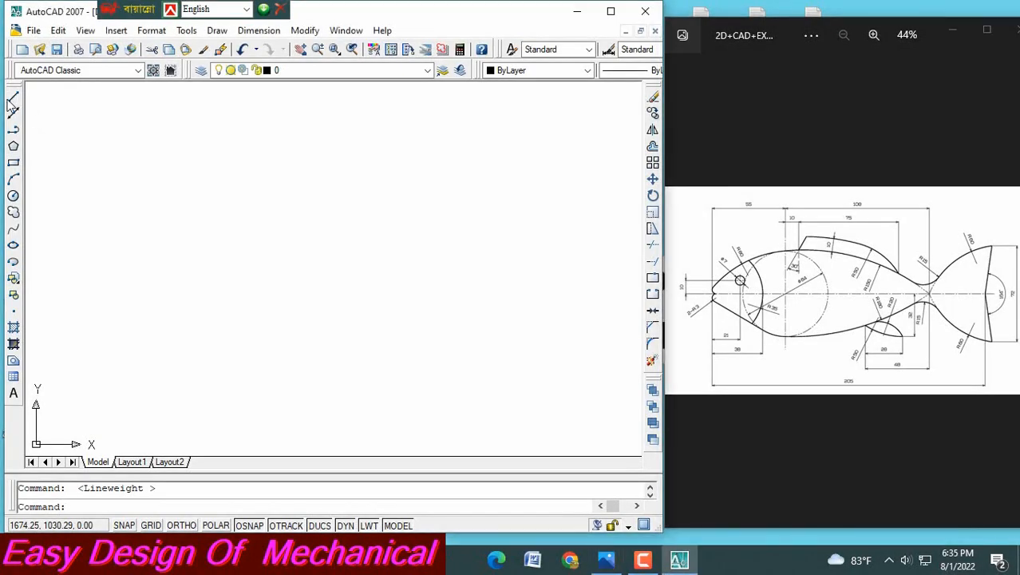
left_click(13, 100)
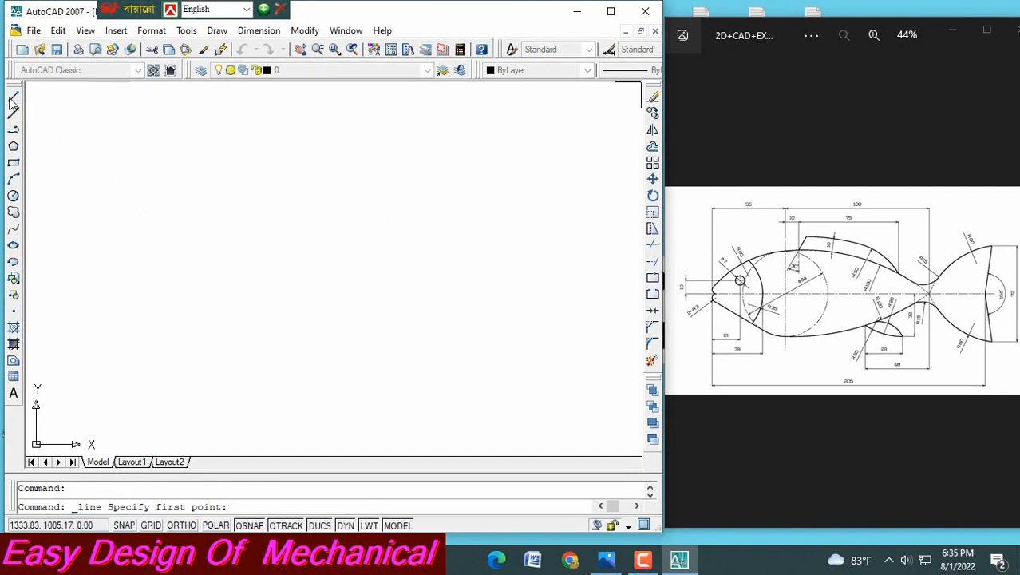
left_click(360, 143)
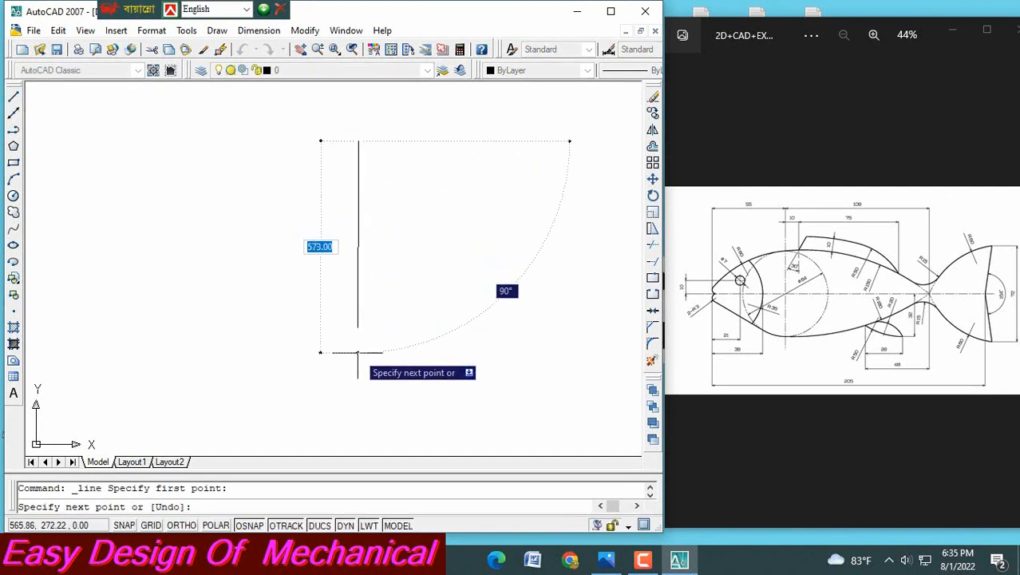
key("F8")
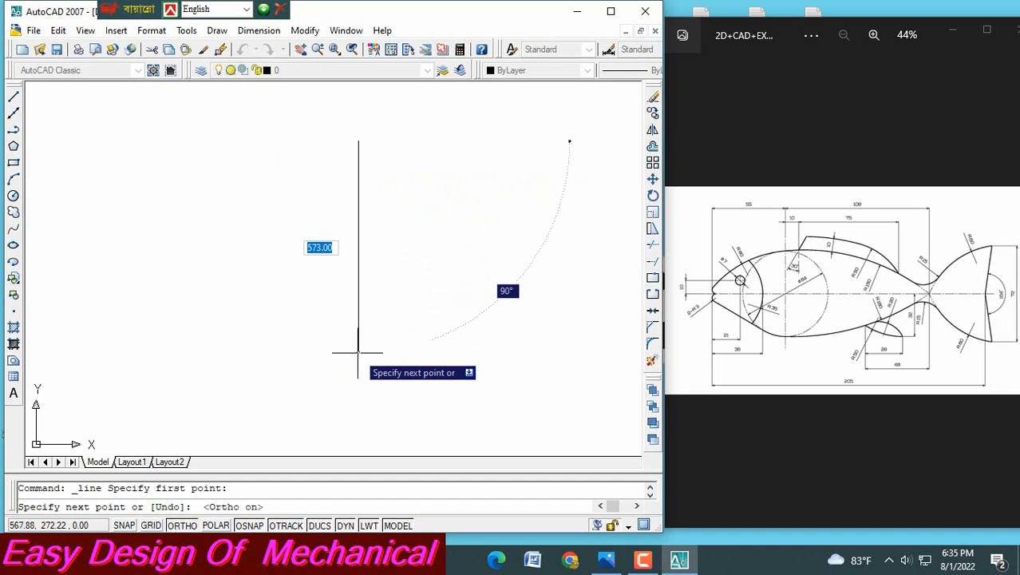
left_click(359, 286)
key("Return")
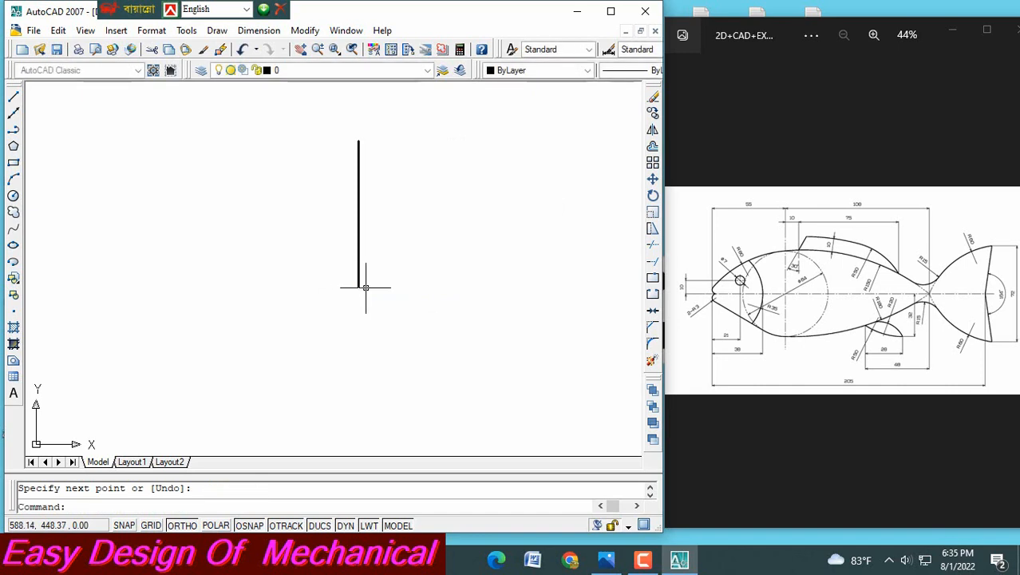
- Draw a horizontal centre line about 550 units long crossing the vertical line near its middle
key("Return")
left_click(273, 215)
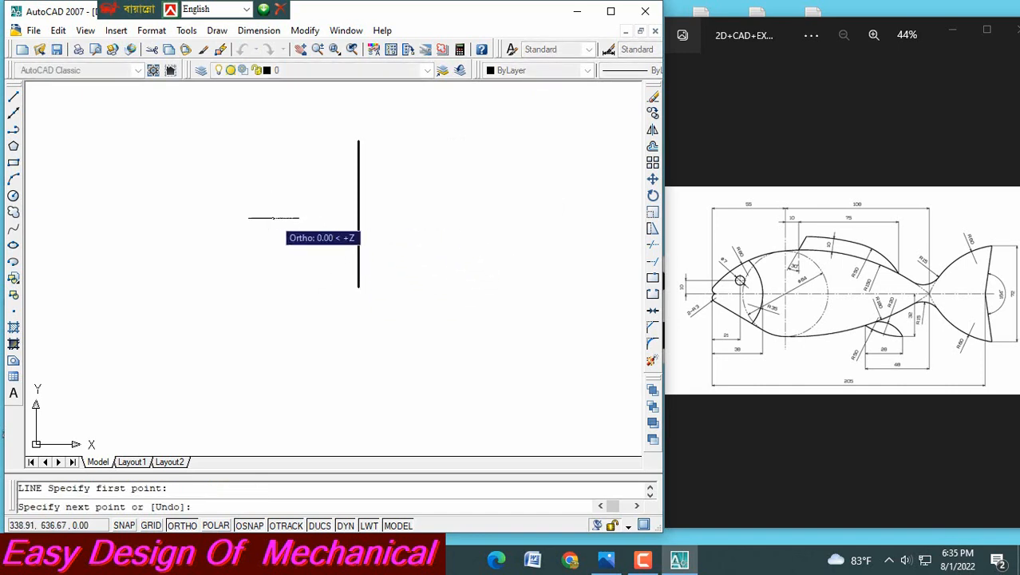
left_click(477, 207)
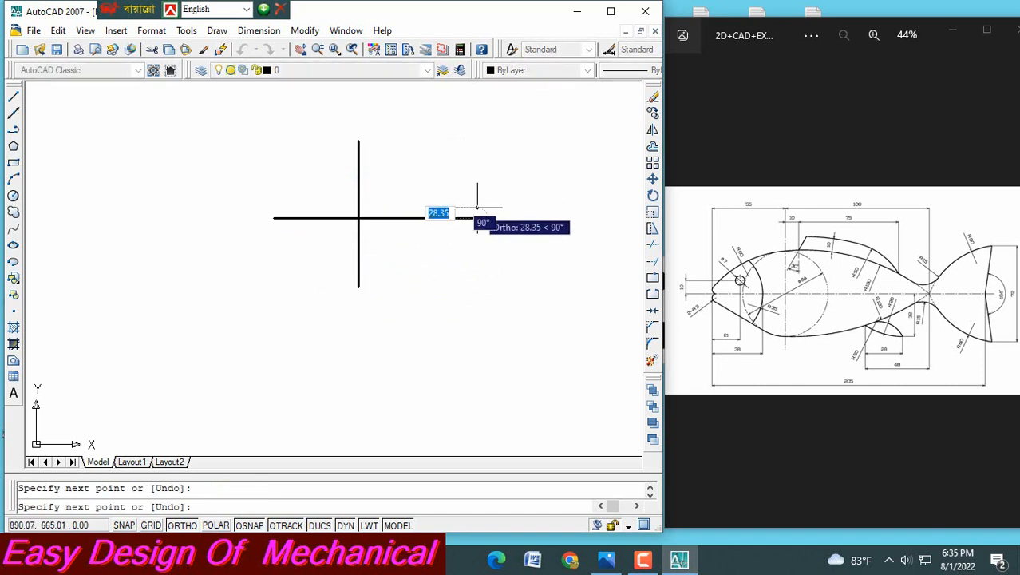
key("Return")
- Draw a circle of diameter 64 centred on the intersection of the two centre lines, following the reference image
middle_click_drag(337, 198, 357, 273)
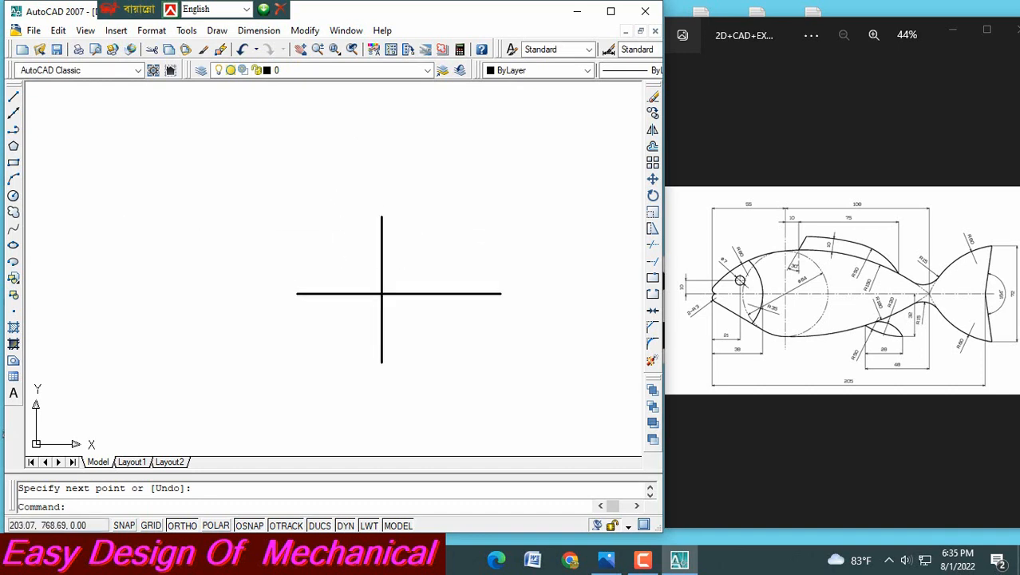
scroll(328, 251, "up", 2)
middle_click_drag(330, 253, 367, 200)
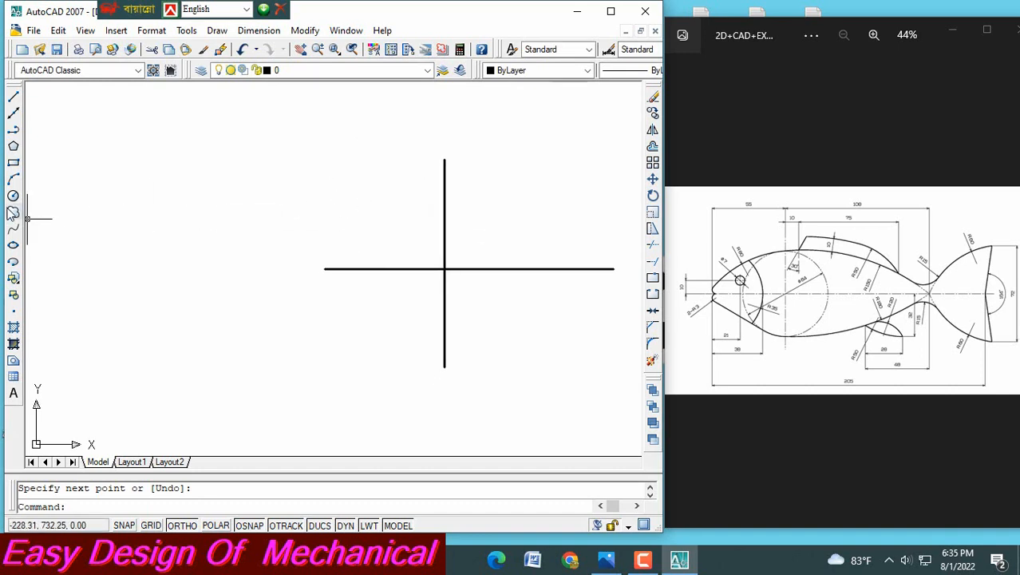
left_click(14, 197)
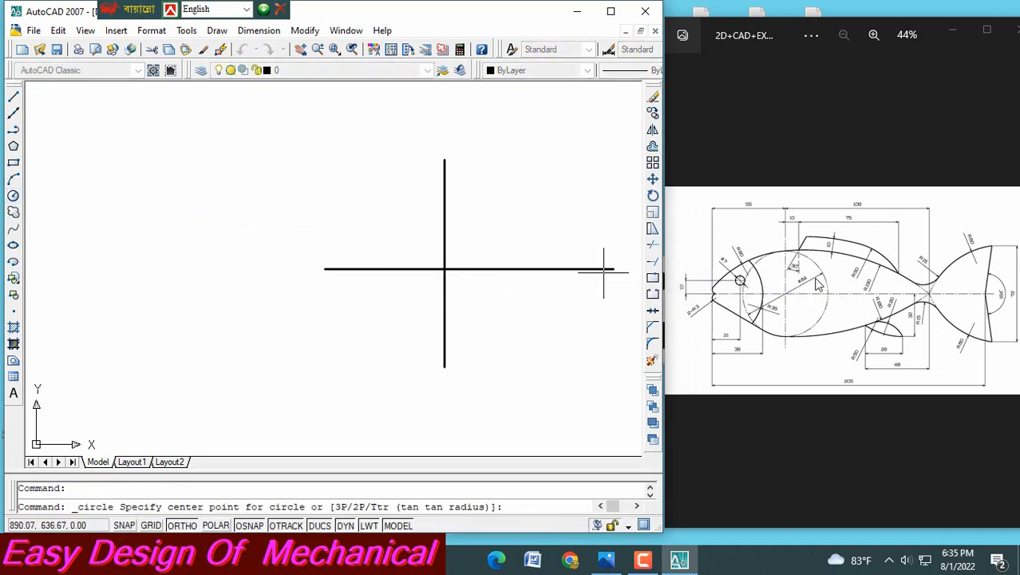
scroll(816, 283, "up", 5, "ctrl")
scroll(811, 271, "down", 5, "ctrl")
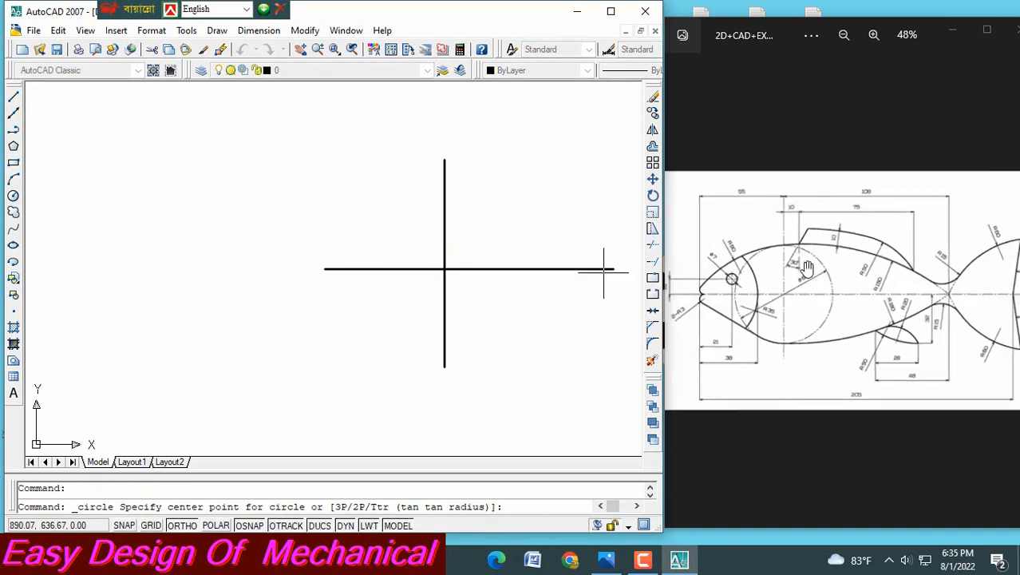
scroll(809, 268, "down", 1, "ctrl")
scroll(795, 271, "up", 1, "ctrl")
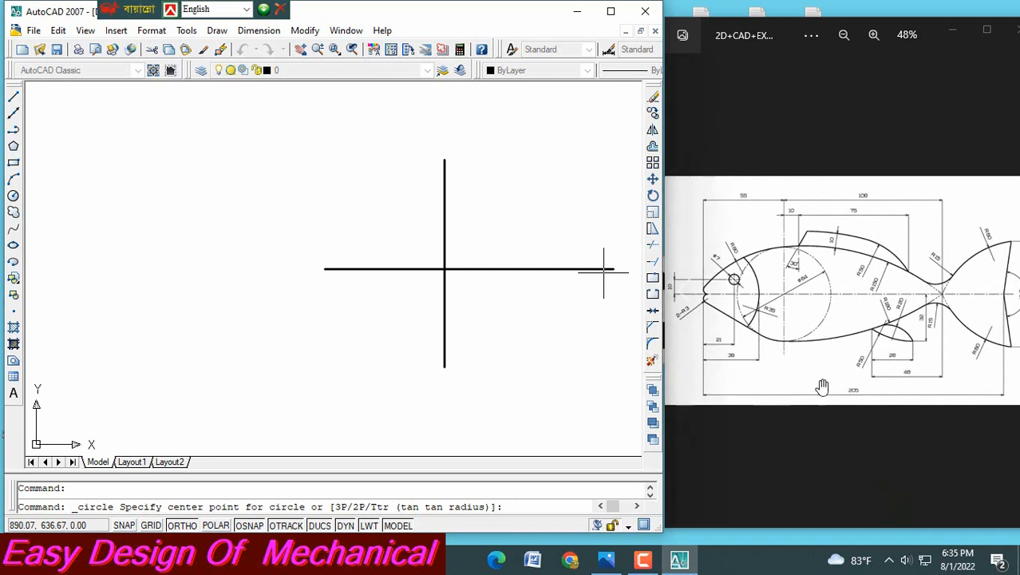
left_click(445, 268)
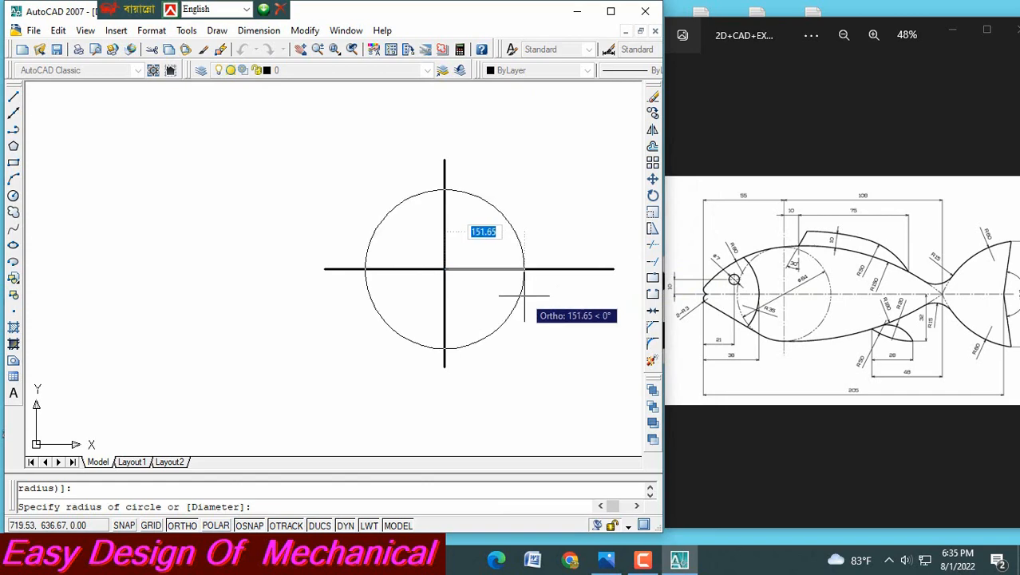
type("d")
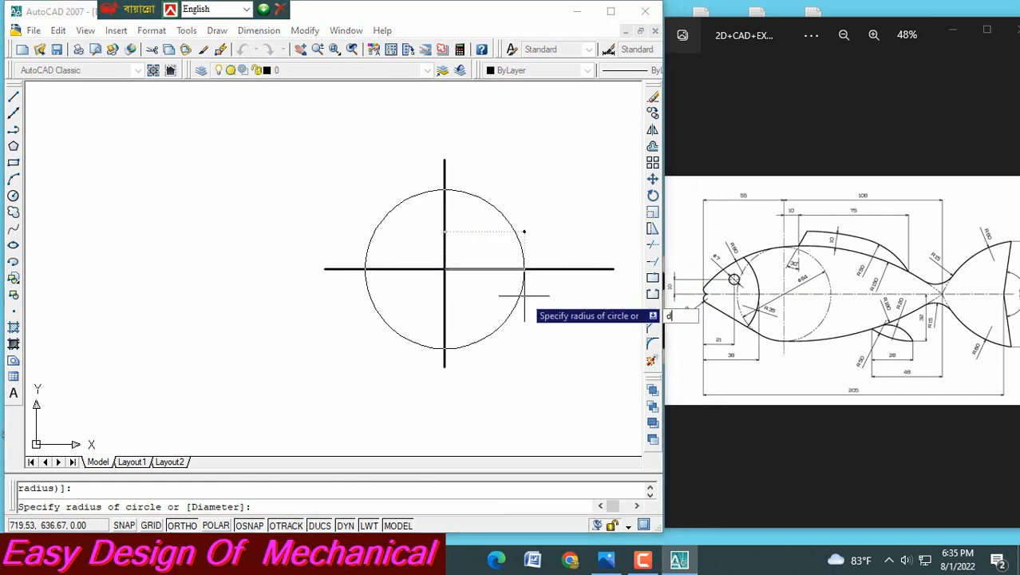
key("Return")
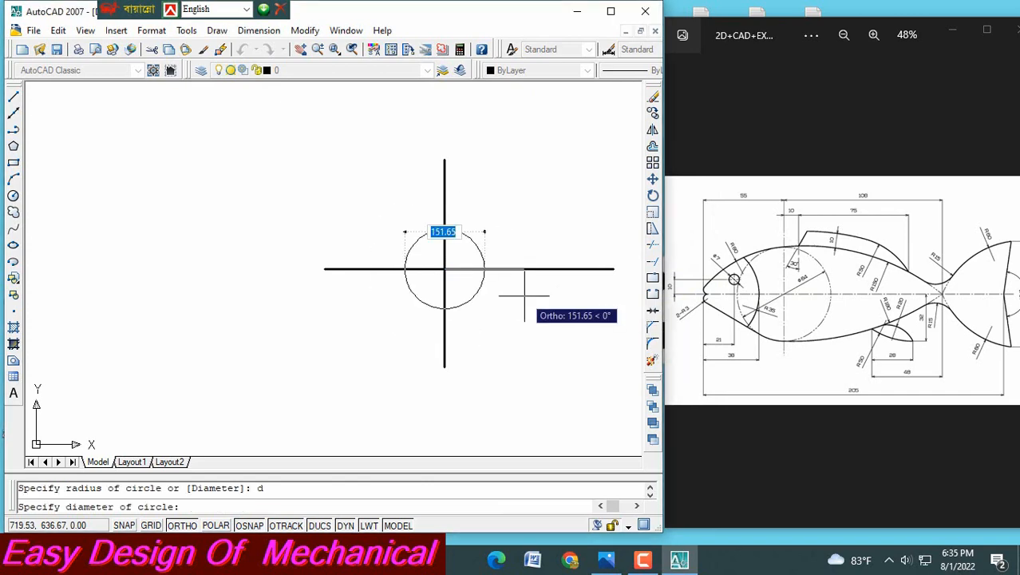
type("64")
key("Return")
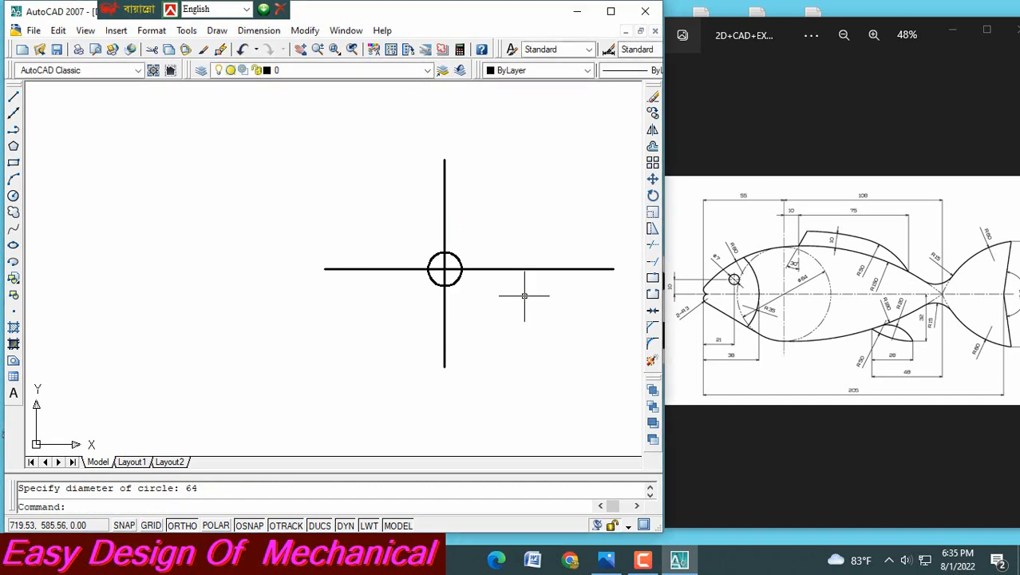
- Inspect the new circle and examine the reference image's dimensions around the fish's head and vertical centre line
scroll(456, 256, "up", 3)
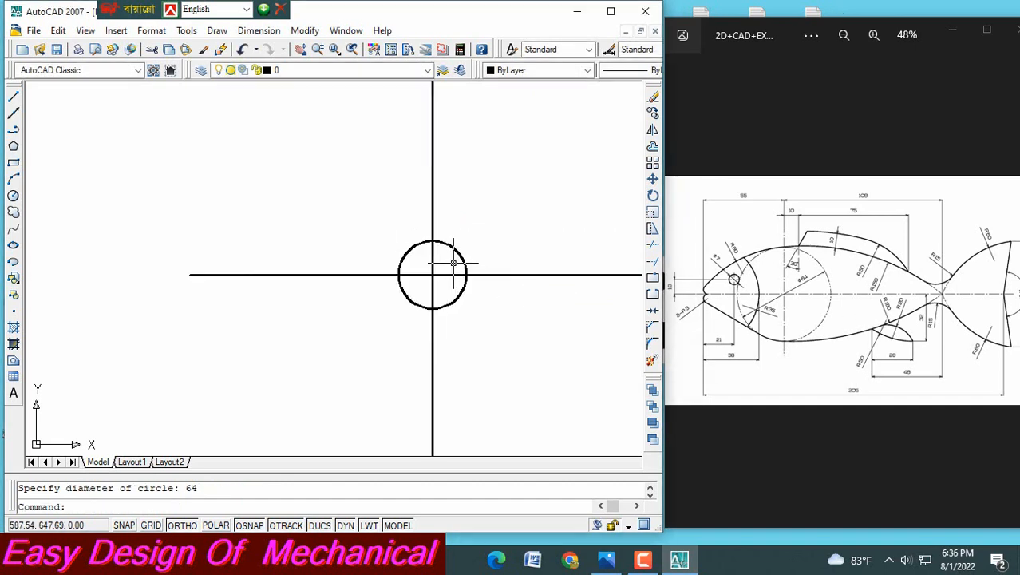
scroll(448, 269, "up", 2)
scroll(445, 275, "down", 2)
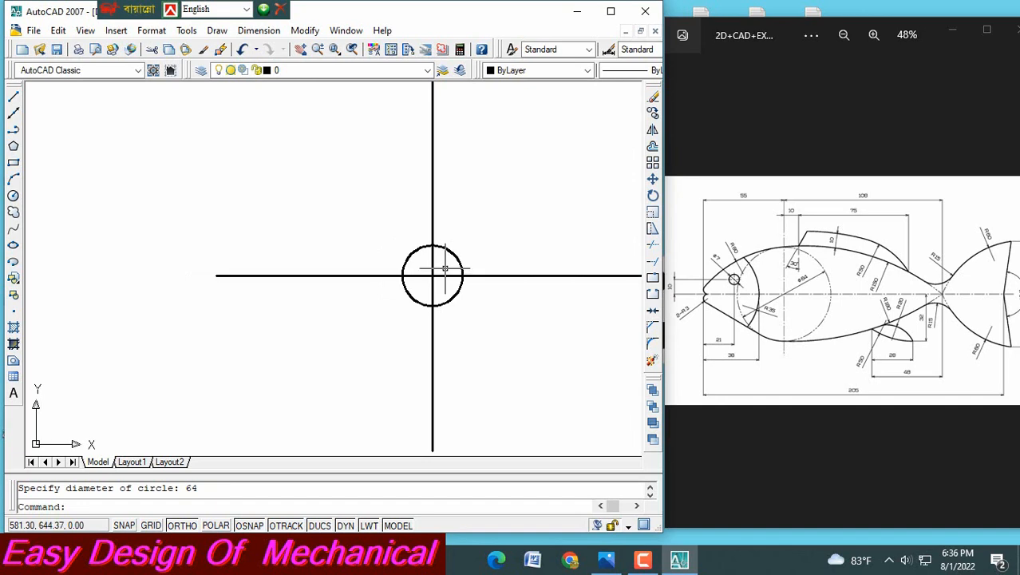
middle_click_drag(445, 276, 459, 237)
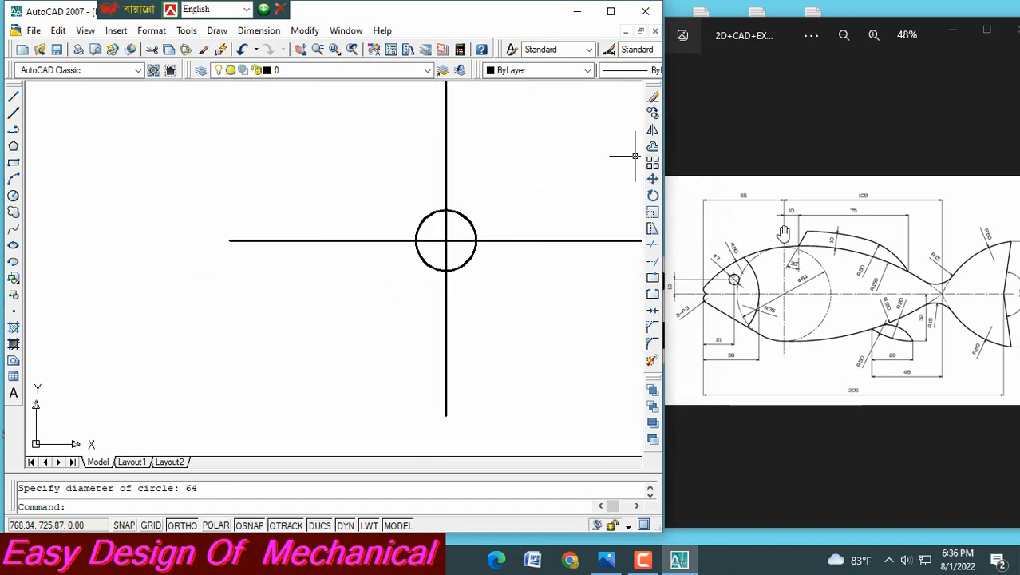
scroll(751, 223, "up", 3, "ctrl")
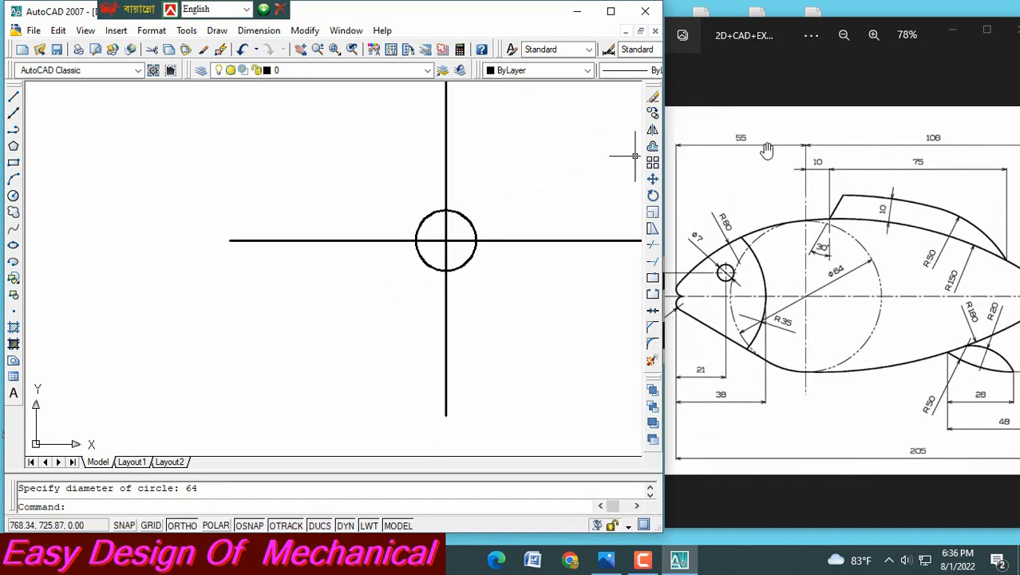
scroll(755, 156, "down", 2, "ctrl")
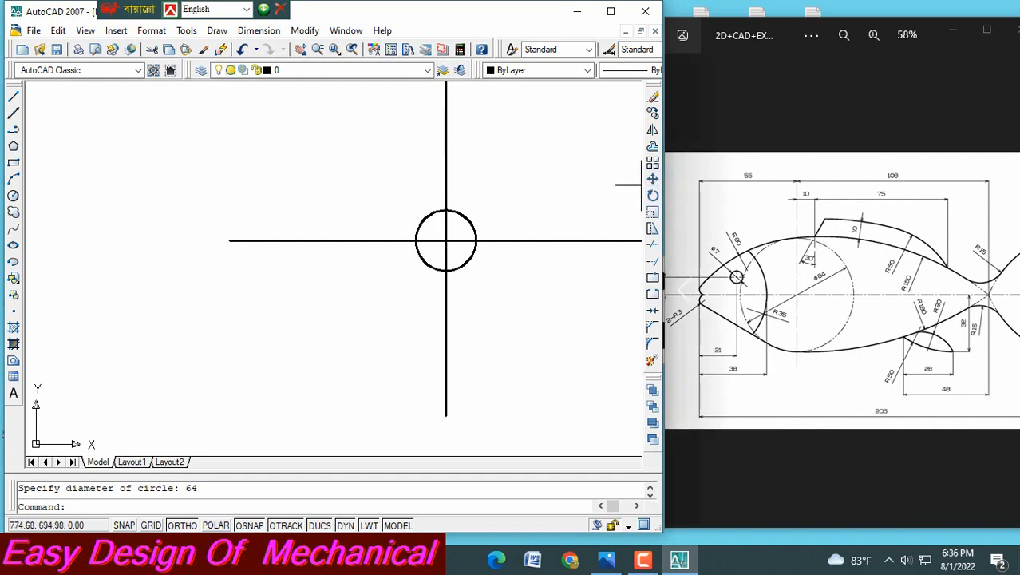
- Offset the vertical centre line by 55 to the left to mark the fish's nose position
left_click(652, 147)
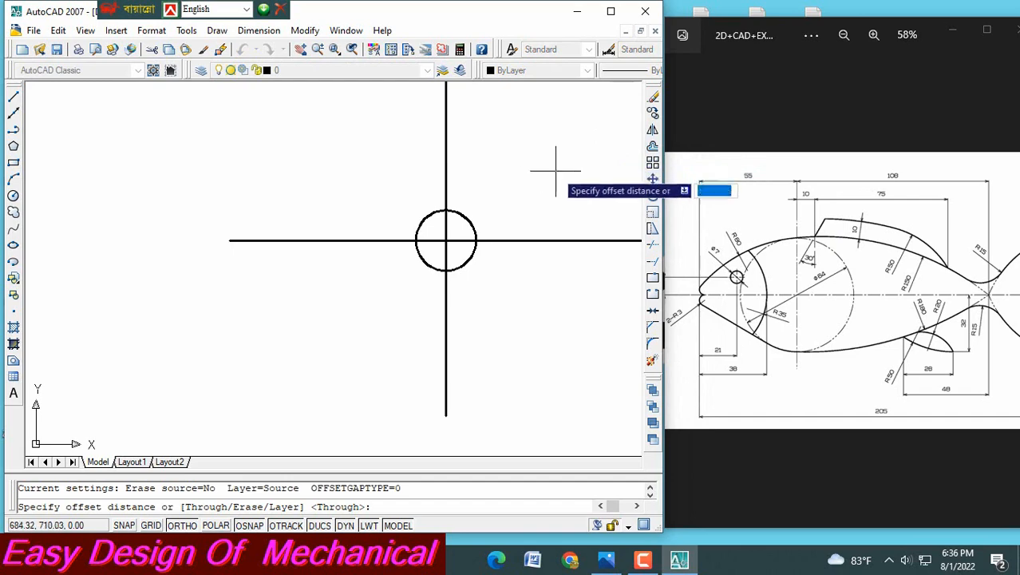
type("55")
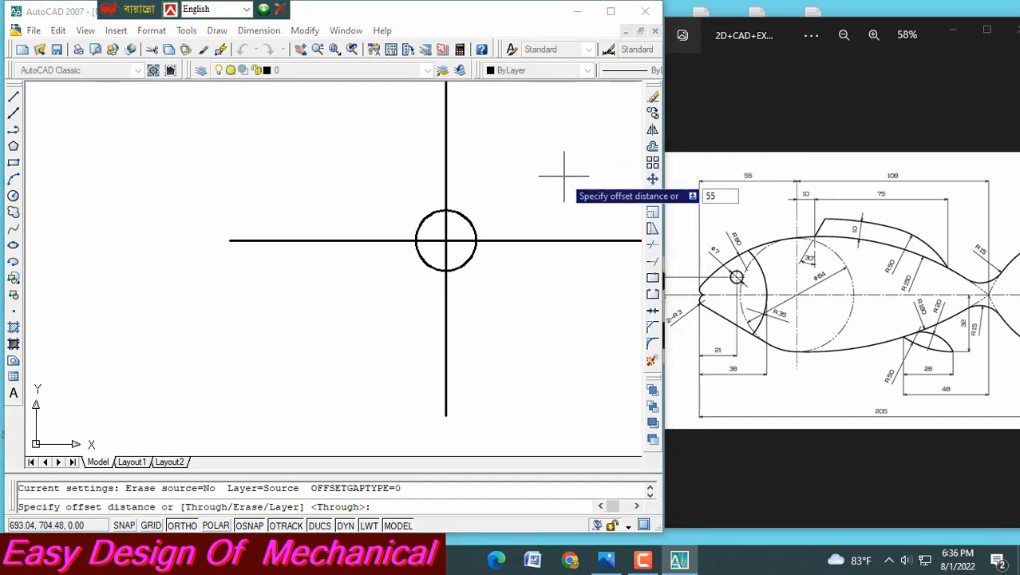
key("Return")
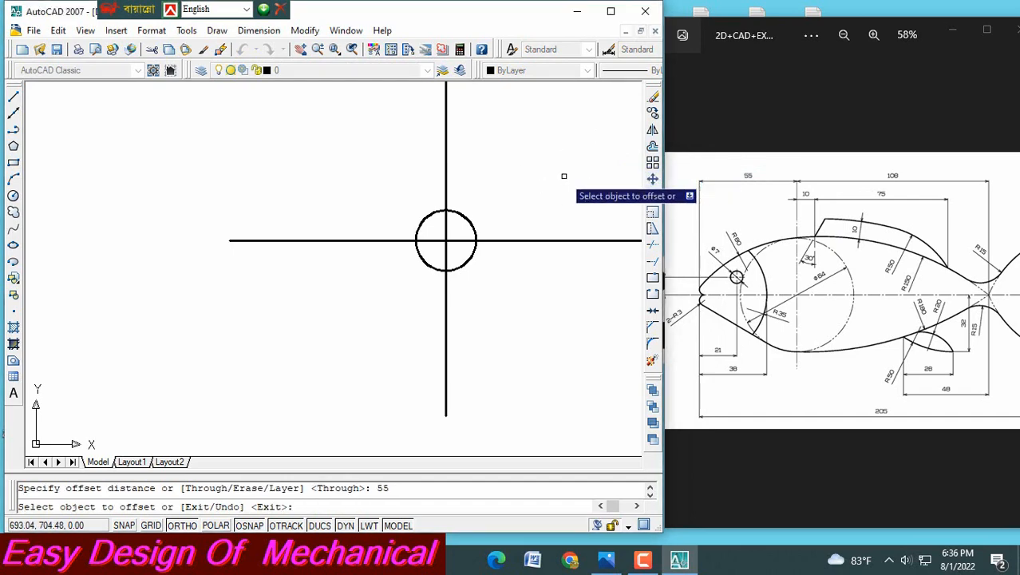
left_click(446, 164)
left_click(319, 164)
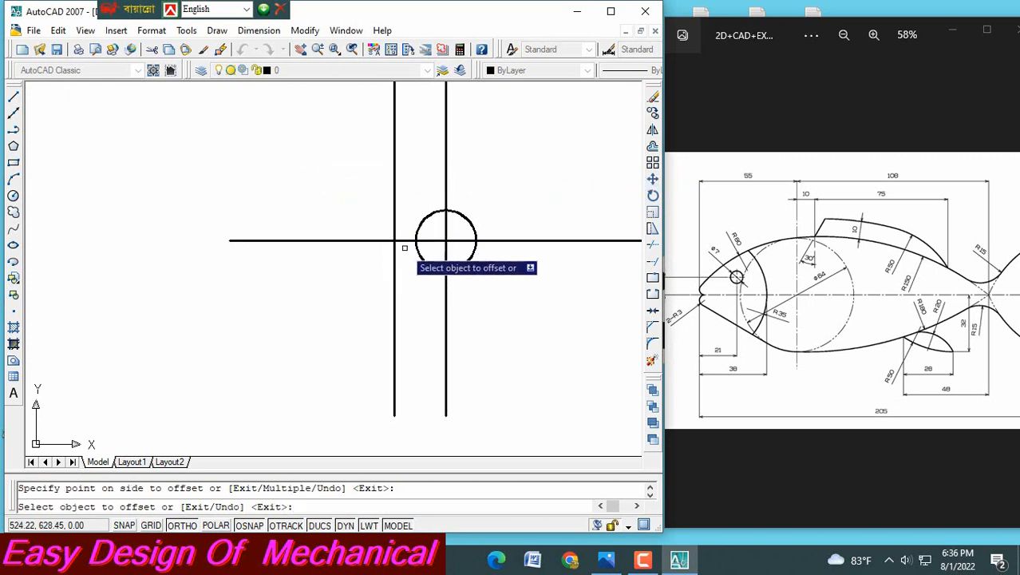
key("Escape")
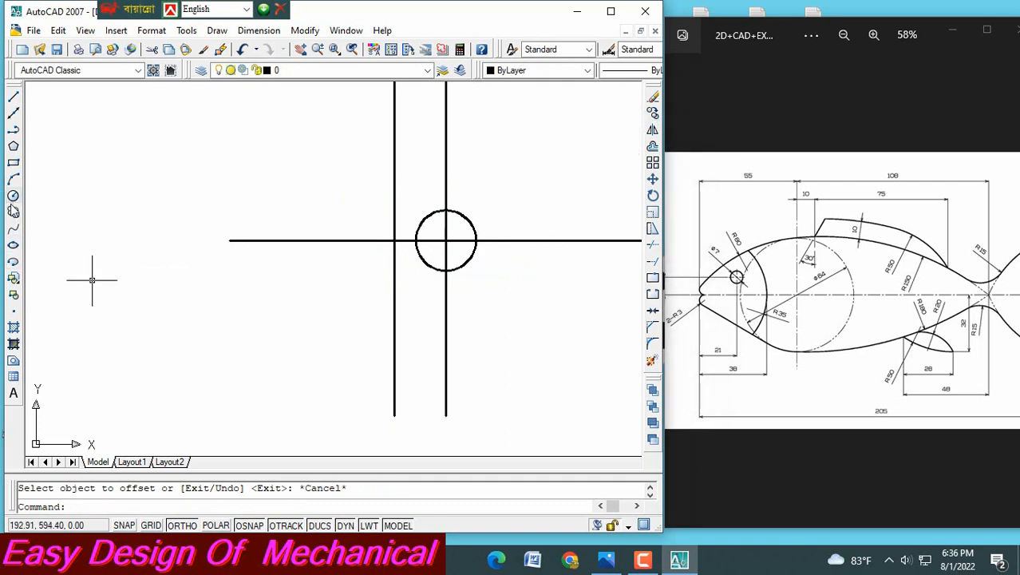
- Draw a circle of radius 35 centred where the offset vertical line crosses the horizontal centre line
left_click(14, 195)
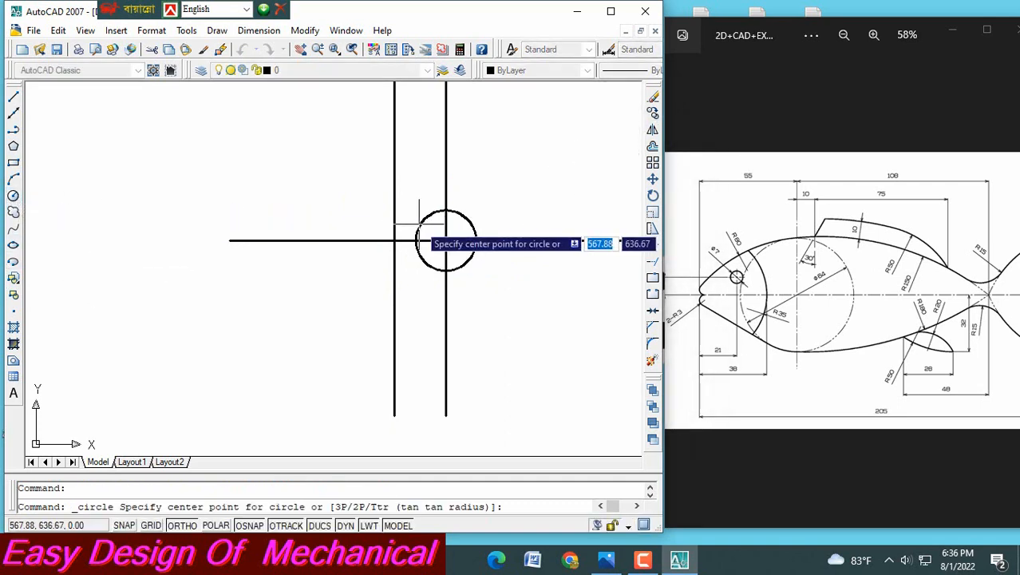
left_click(394, 238)
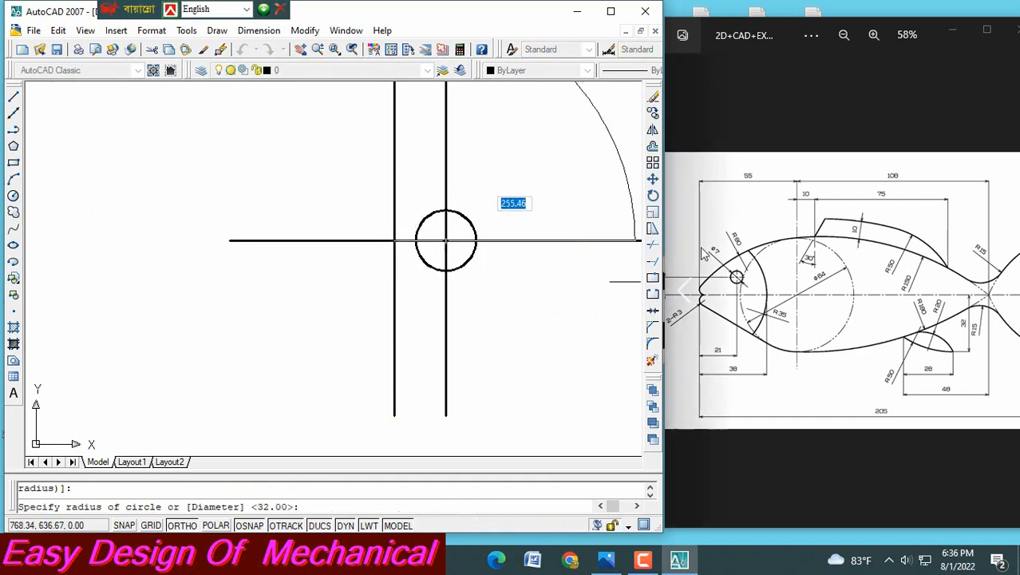
scroll(794, 322, "up", 5)
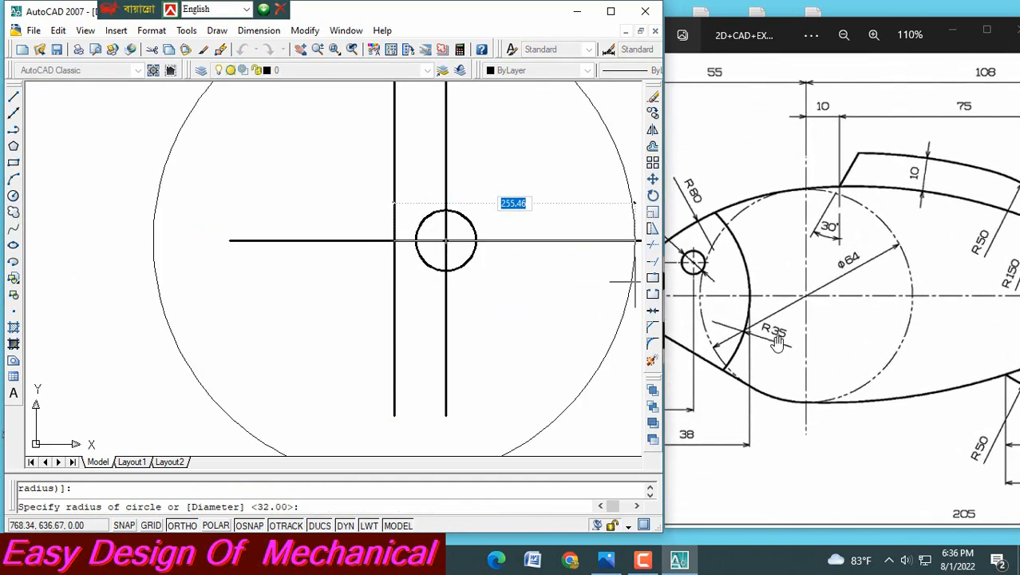
scroll(777, 342, "down", 4)
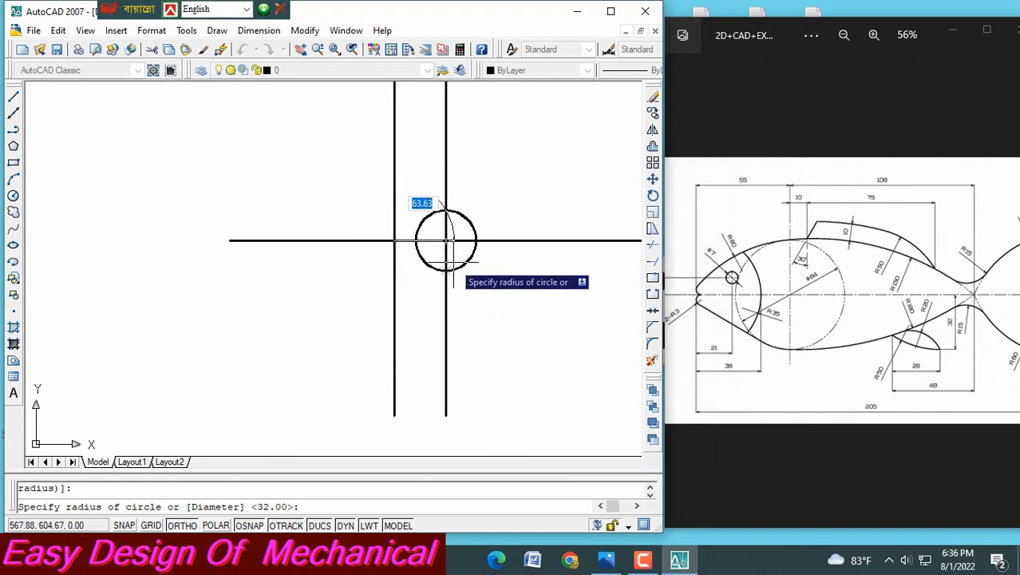
type("35")
key("Return")
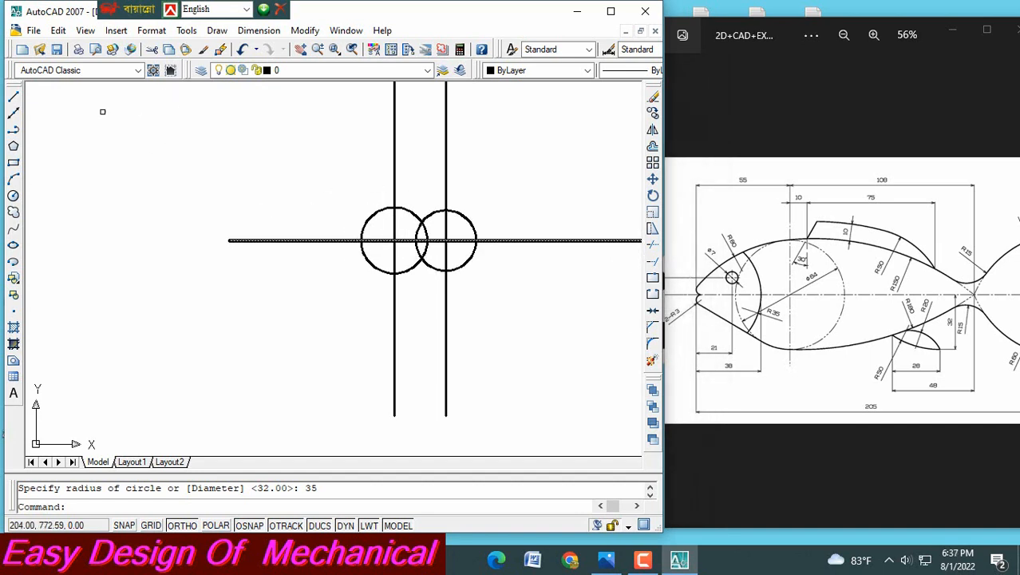
- Draw a radius 3 circle tangent to the offset vertical line and the horizontal centre line, above and right of their intersection
left_click(215, 32)
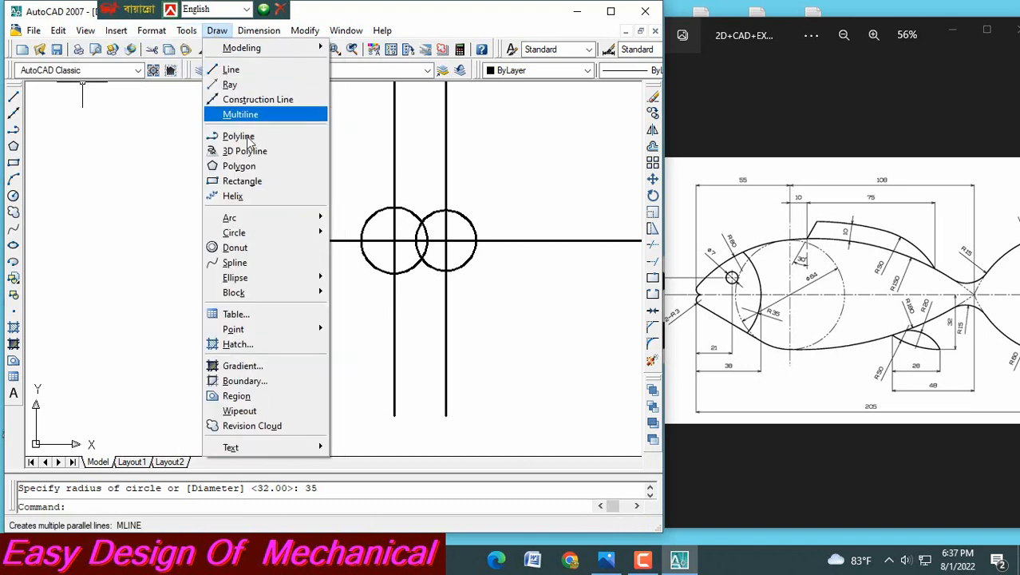
mouse_move(271, 232)
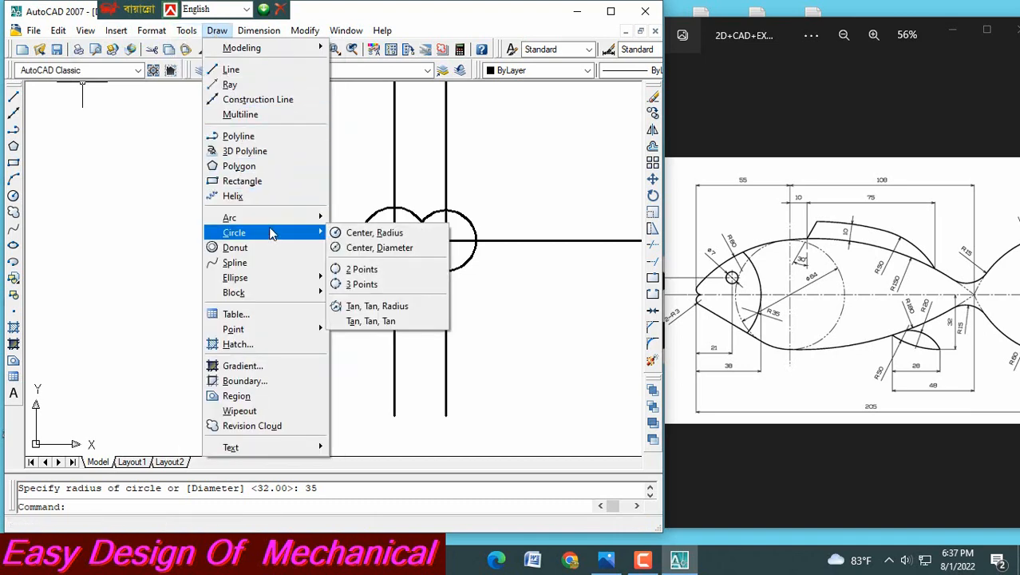
left_click(371, 309)
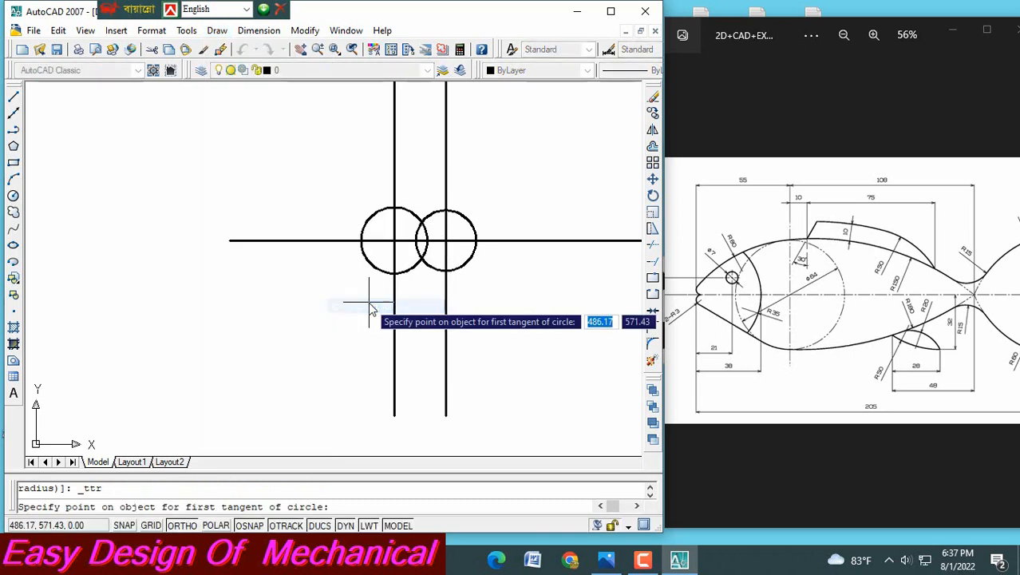
left_click(395, 235)
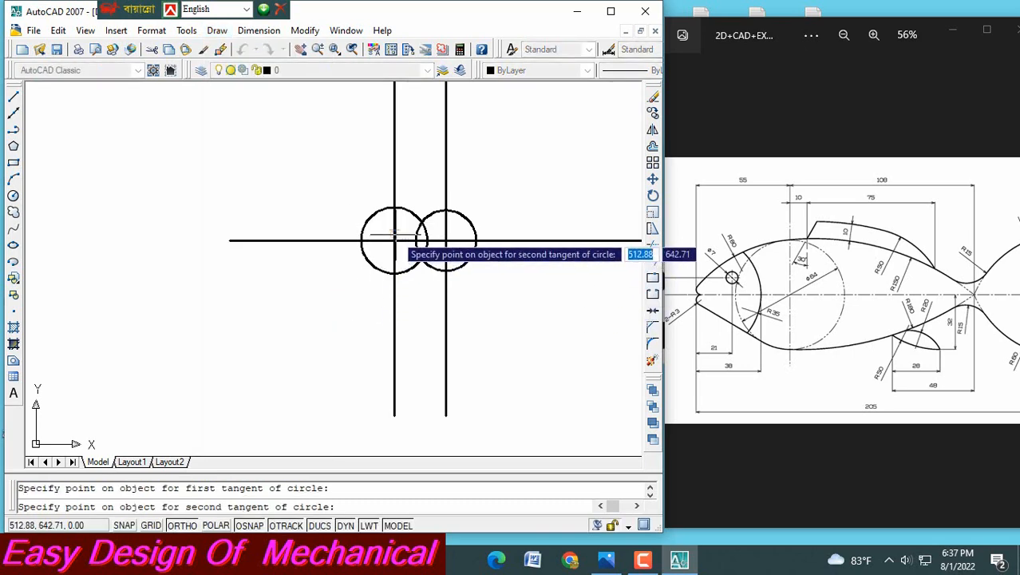
left_click(396, 239)
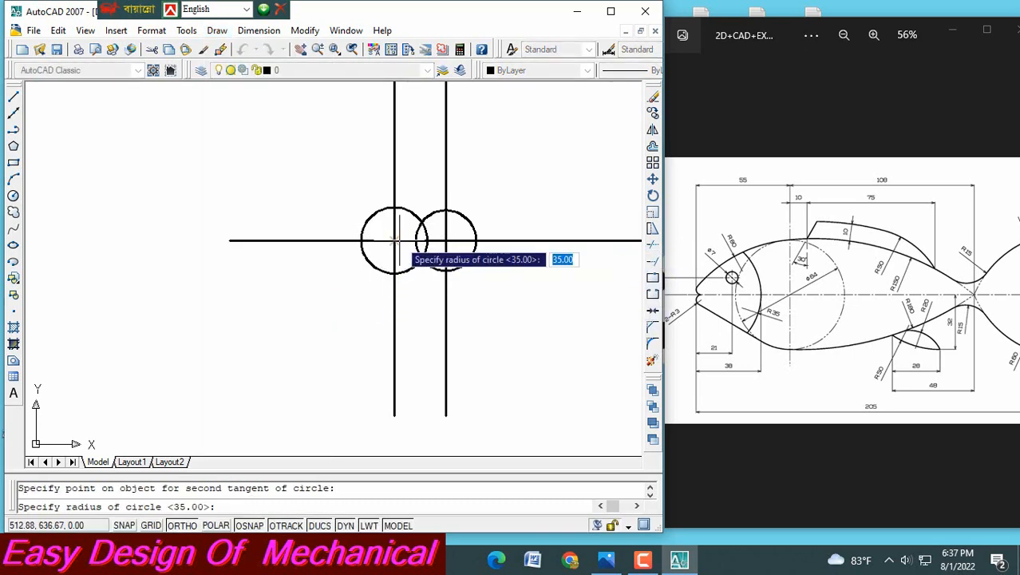
type("3")
key("Return")
- Mirror the small radius 3 circle about the horizontal centre line, keeping the original
scroll(398, 239, "up", 7)
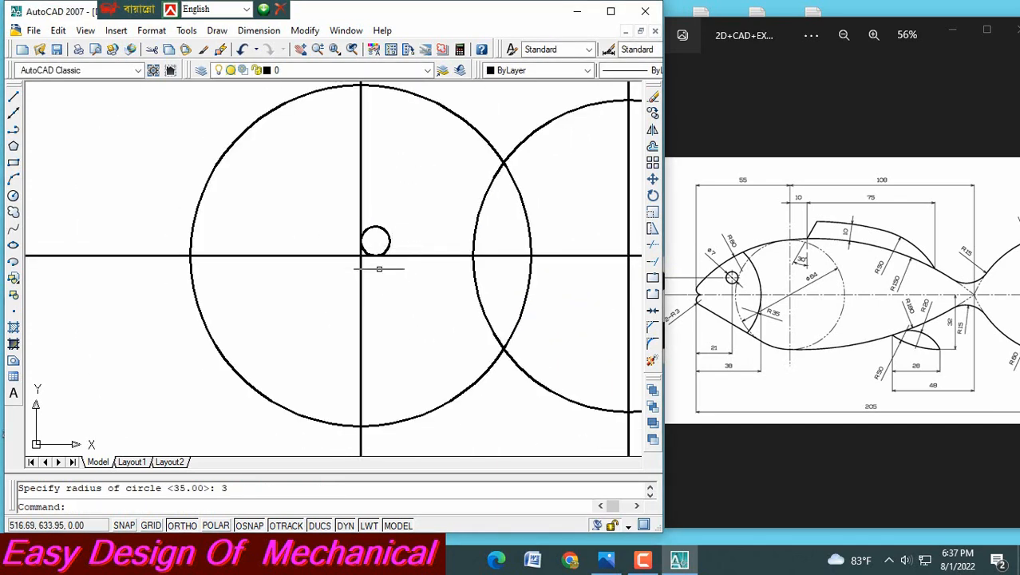
scroll(378, 283, "down", 2)
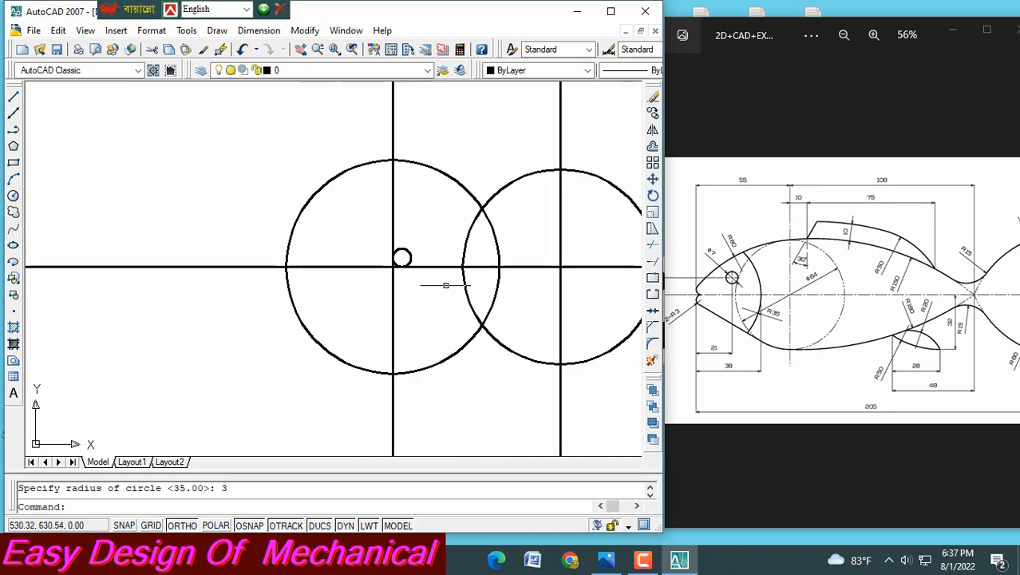
left_click(653, 131)
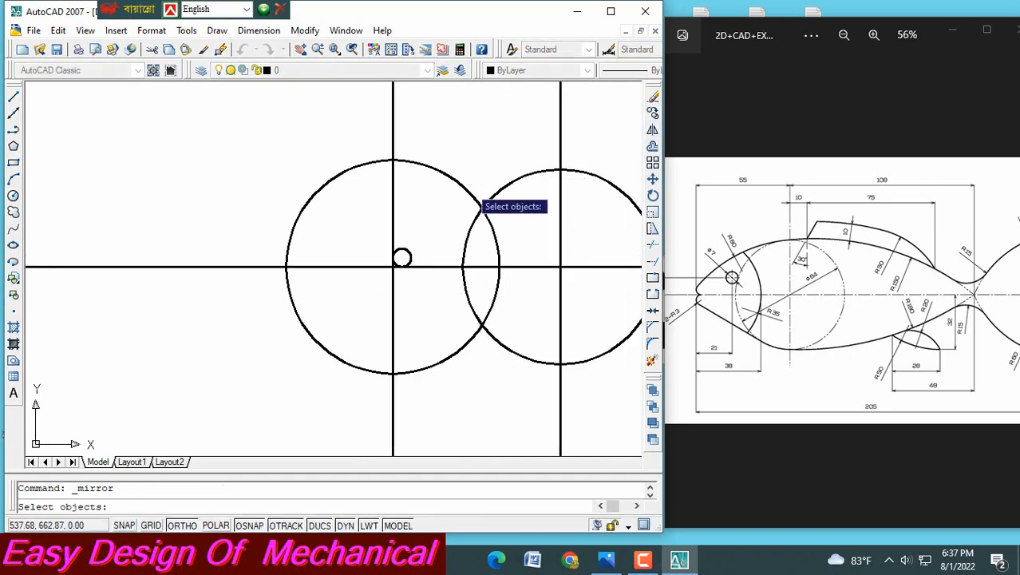
left_click(402, 257)
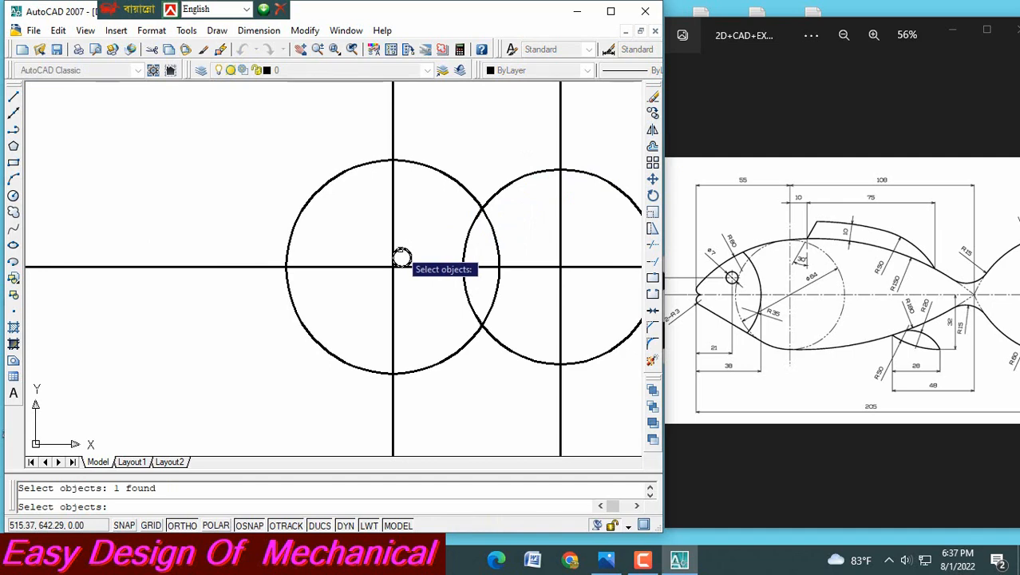
key("Return")
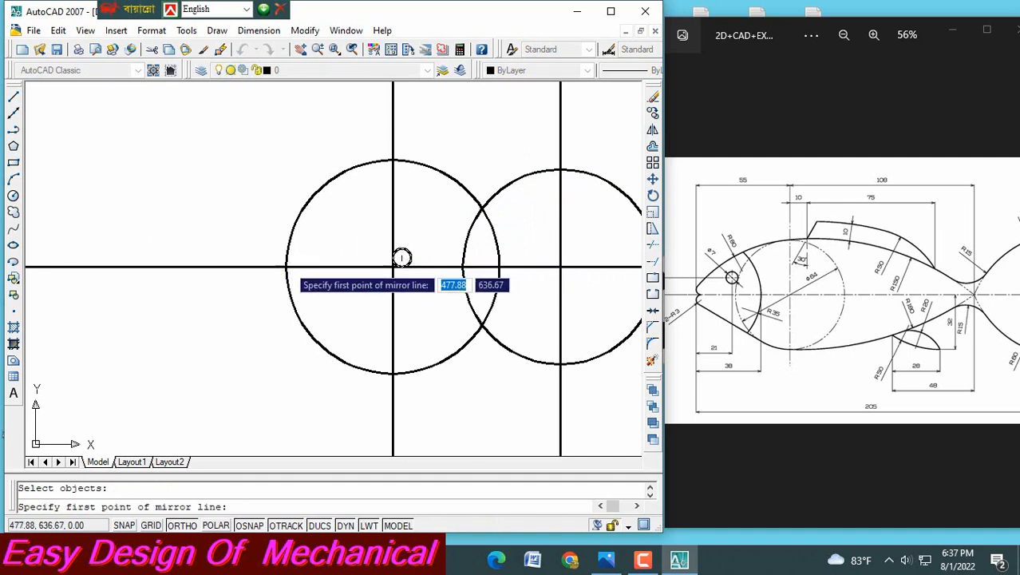
left_click(286, 266)
left_click(495, 266)
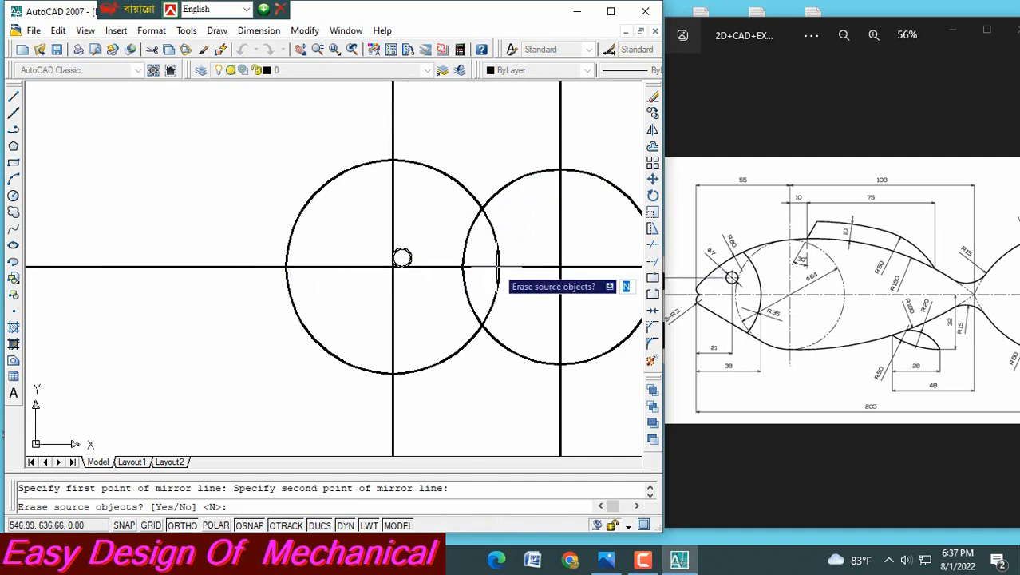
key("Return")
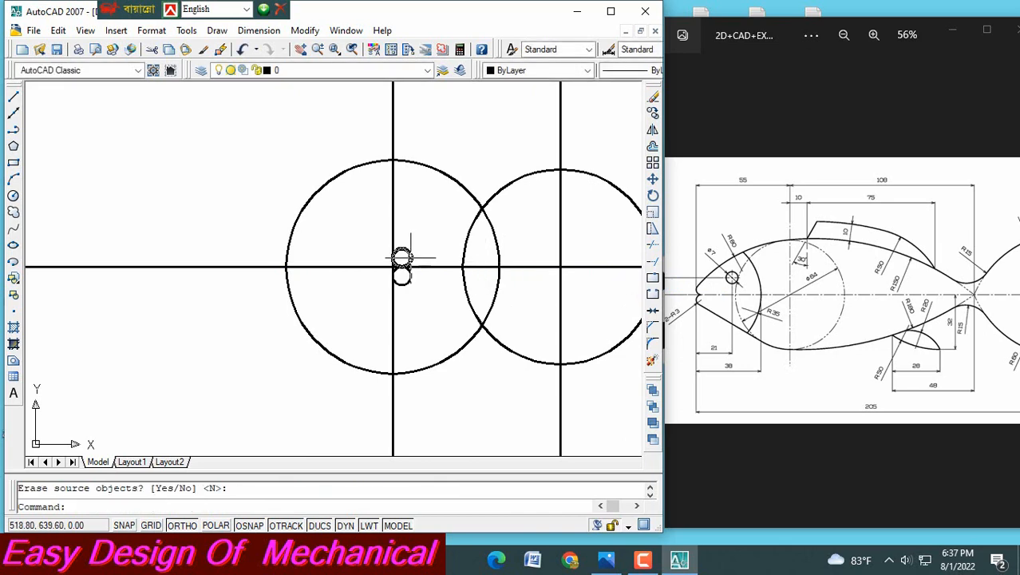
- Trim both radius 3 circles to leave only the small mouth arcs between the offset vertical line and the horizontal centre line
left_click(653, 246)
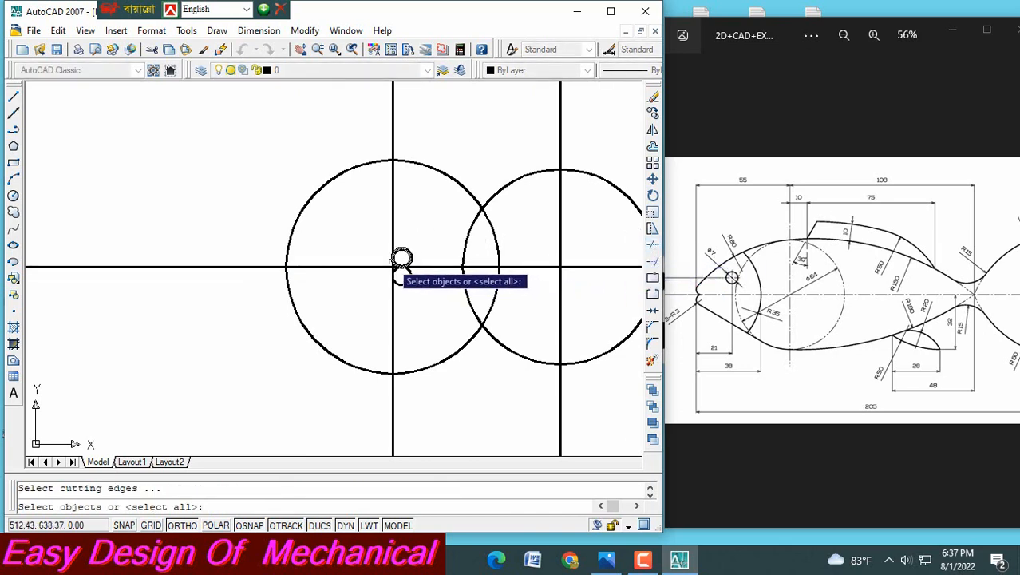
key("Return")
left_click(411, 255)
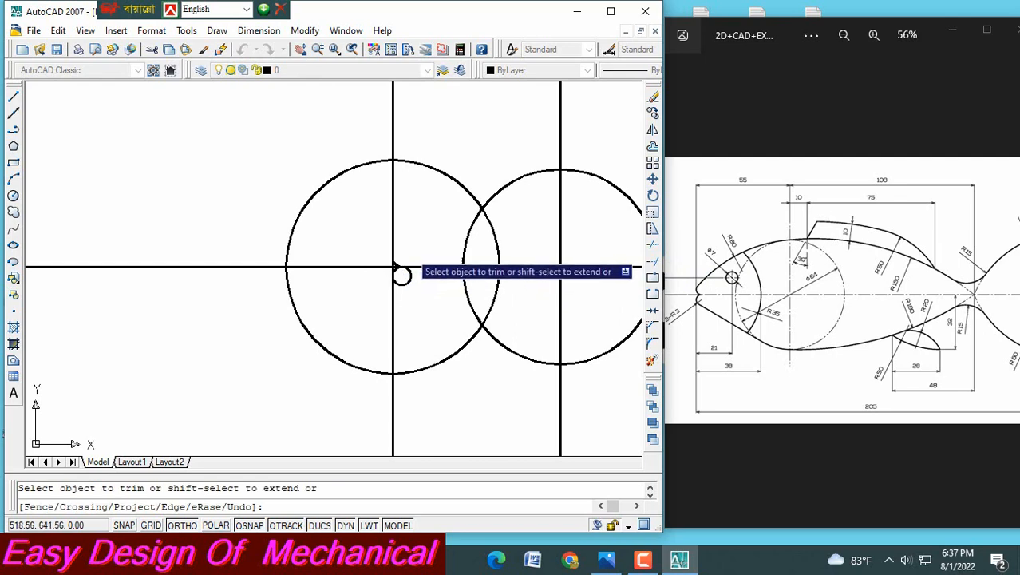
left_click(406, 283)
scroll(405, 250, "up", 6)
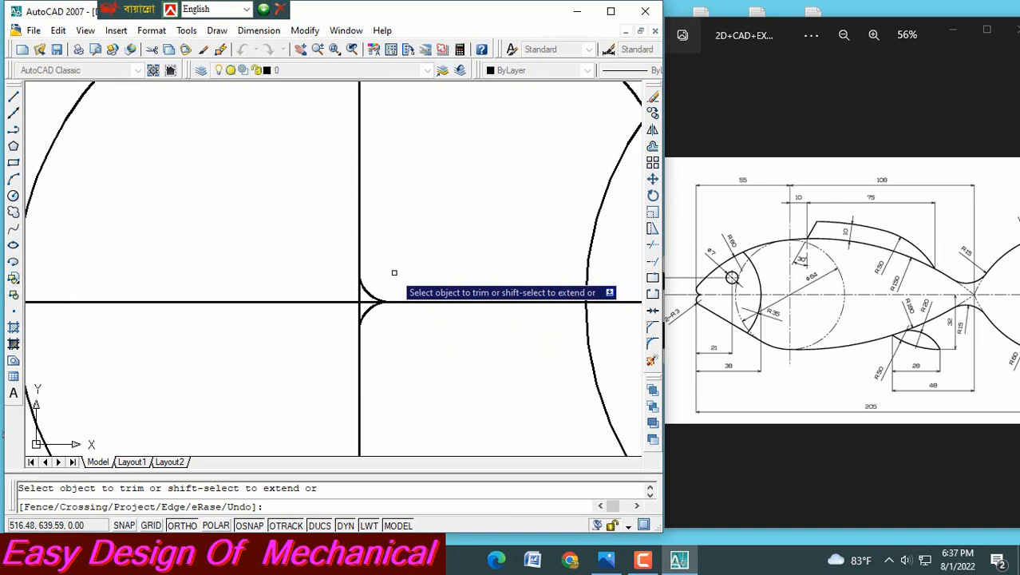
key("Escape")
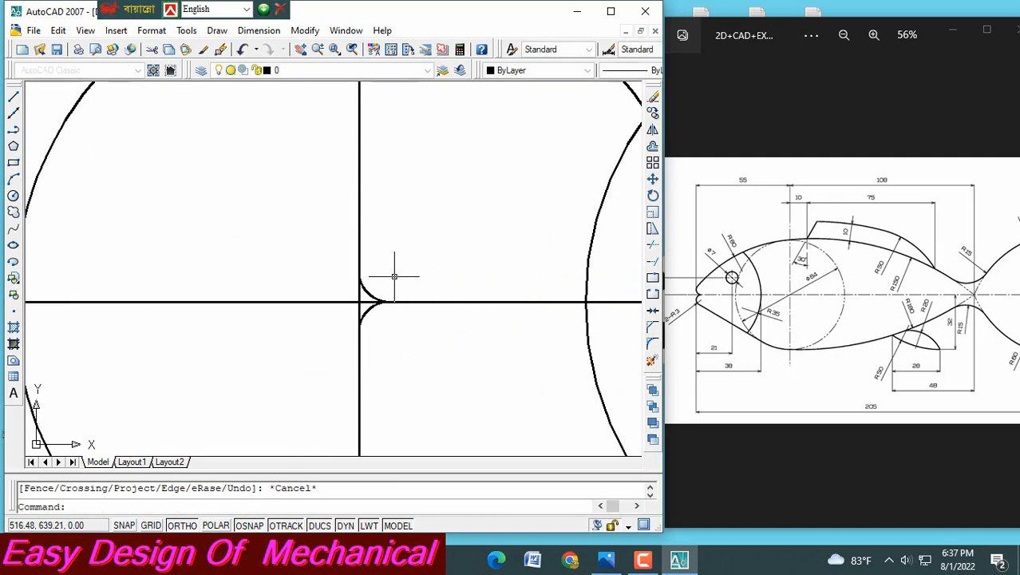
- Draw a radius 80 start-end-radius arc from the top of the body circle to the outer end of the upper mouth arc
scroll(471, 252, "down", 5)
middle_click_drag(406, 247, 335, 228)
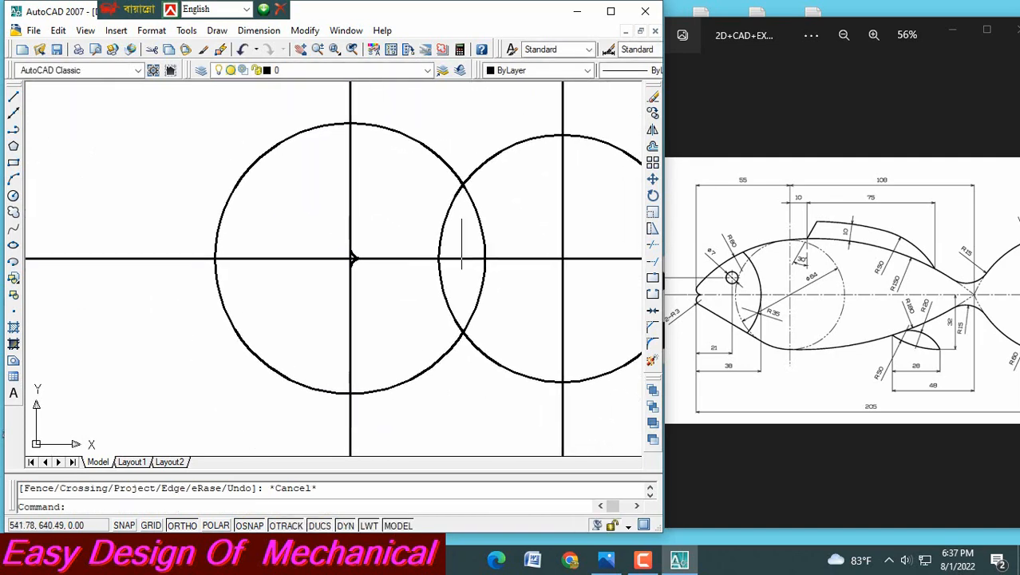
scroll(778, 241, "up", 1, "ctrl")
scroll(778, 241, "up", 2, "ctrl")
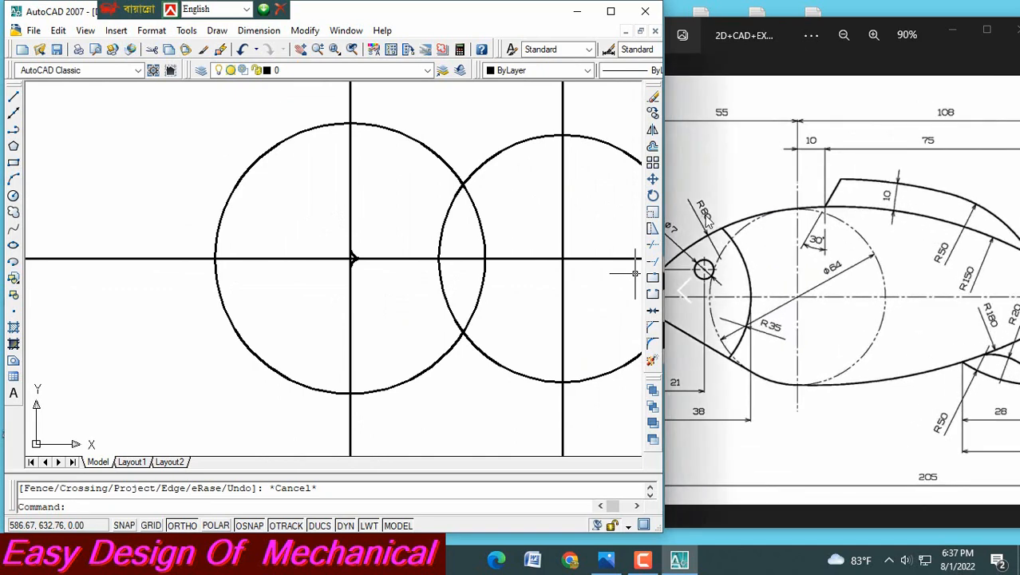
scroll(809, 248, "down", 3, "ctrl")
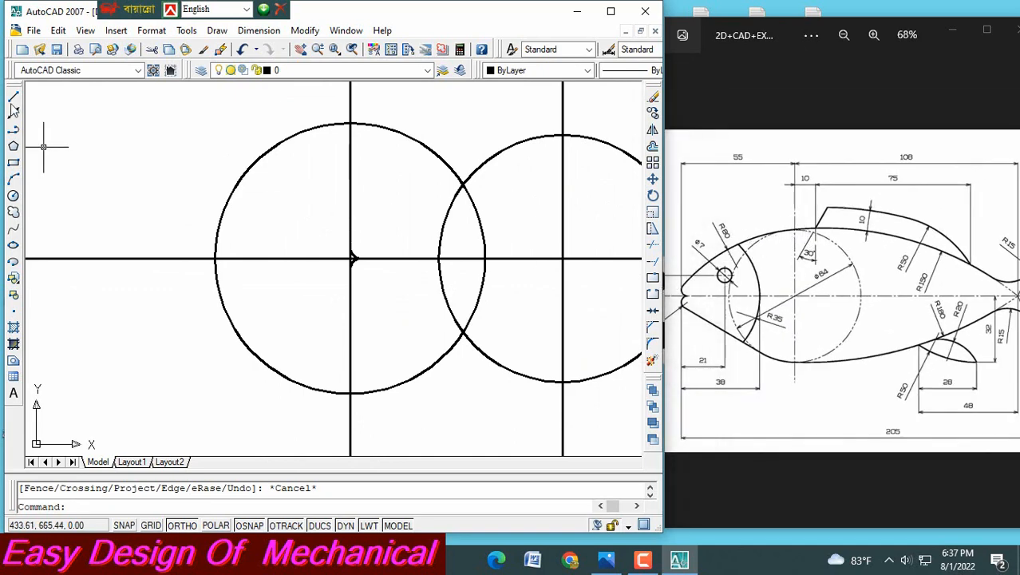
left_click(226, 32)
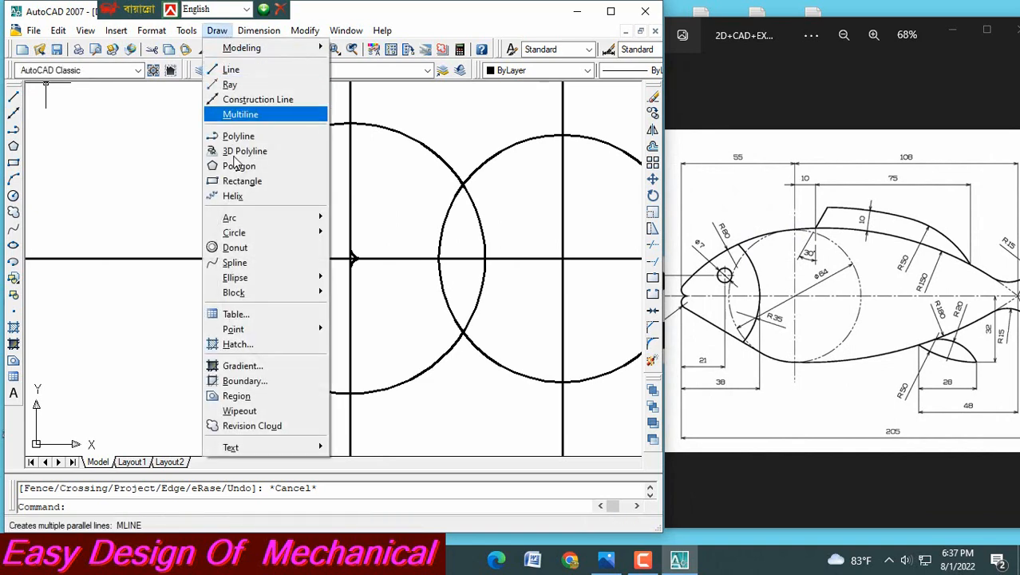
mouse_move(245, 222)
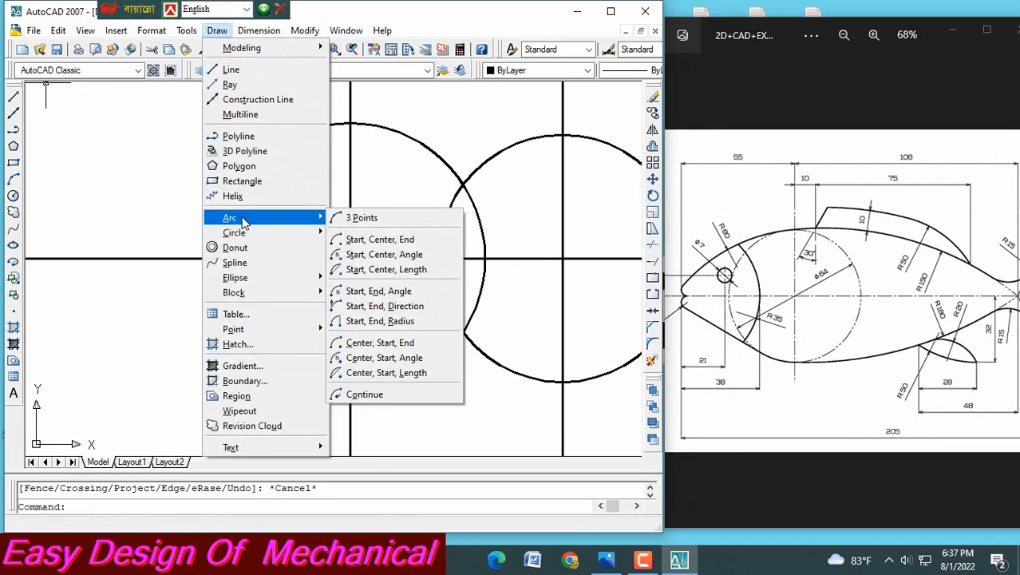
left_click(381, 321)
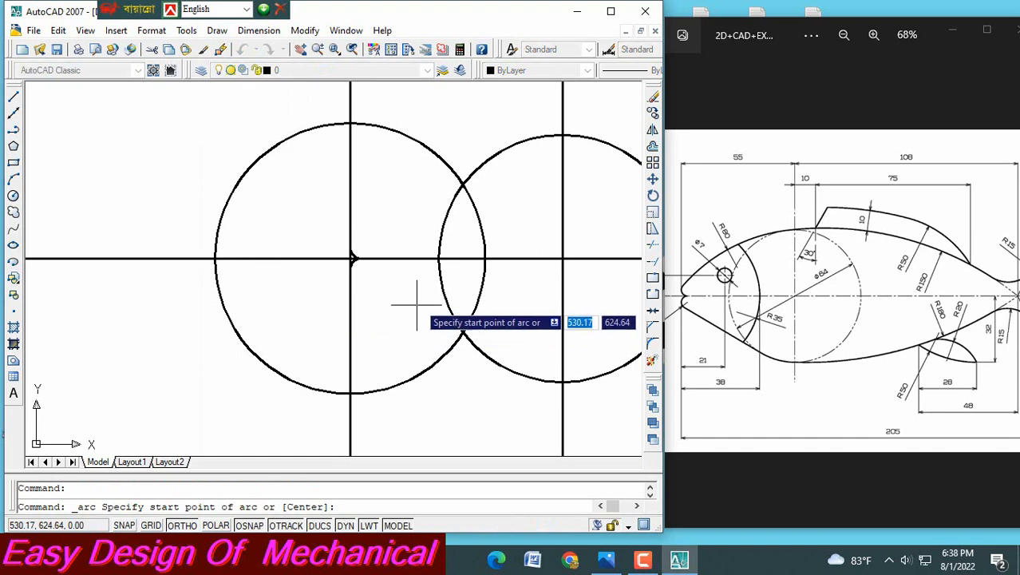
left_click(563, 136)
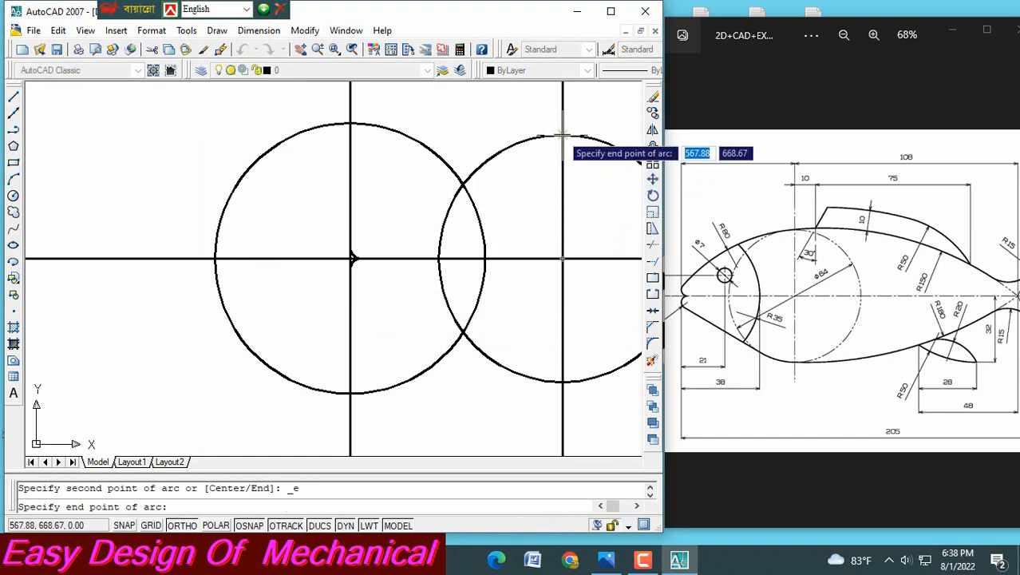
left_click(352, 247)
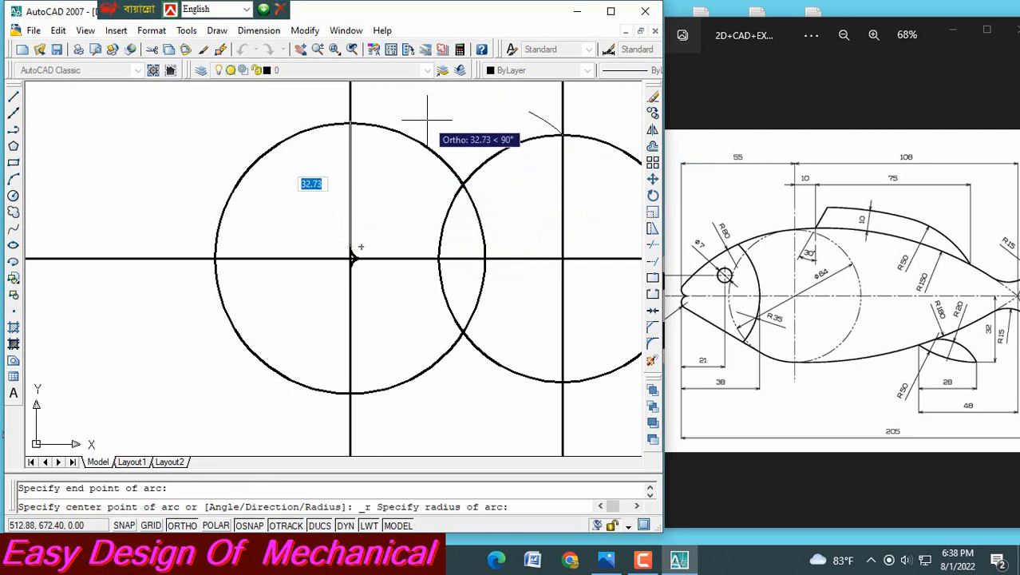
type("80")
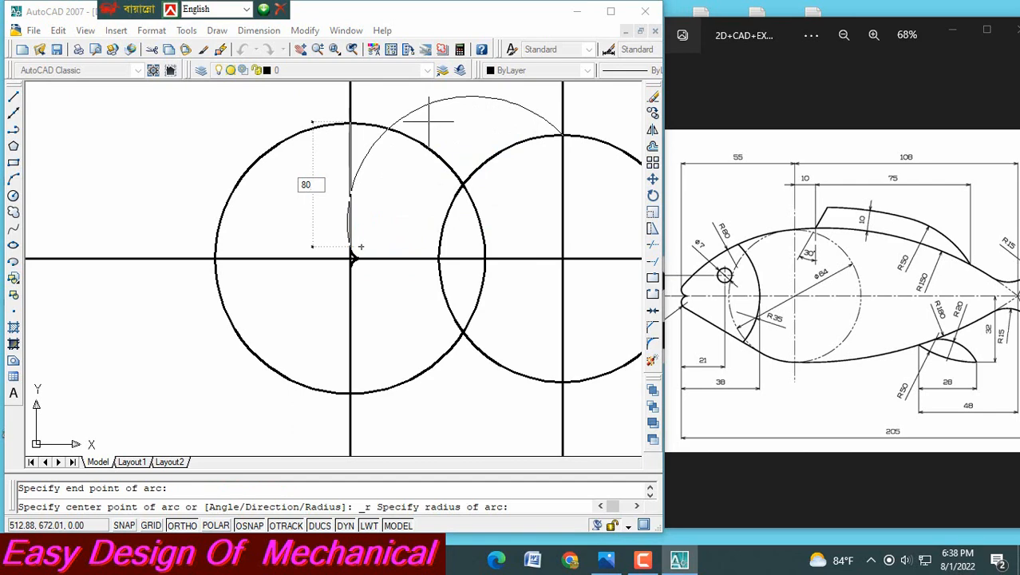
key("Return")
- Mirror the radius 80 head arc about the horizontal centre line, keeping the original
scroll(413, 211, "down", 3)
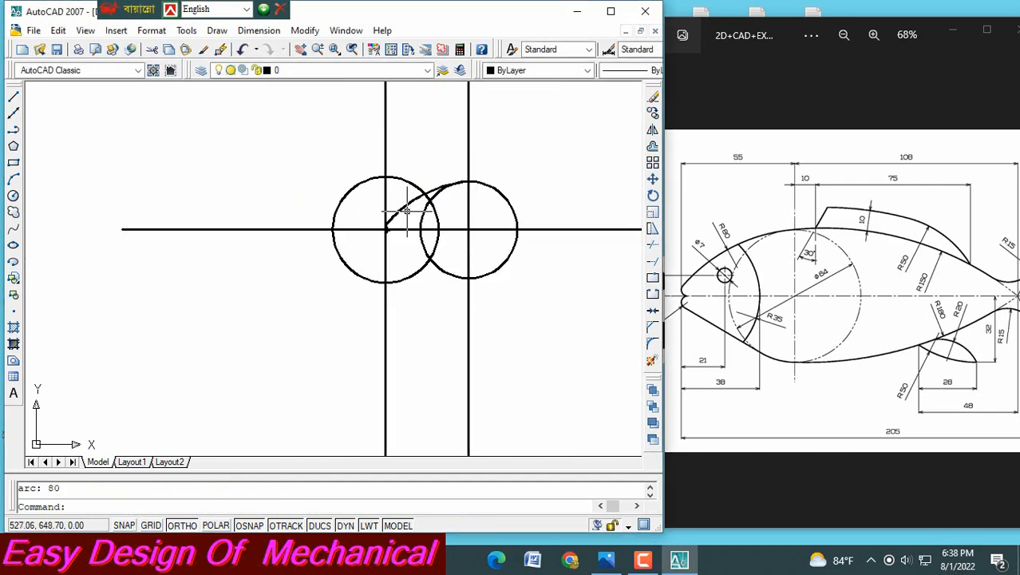
scroll(432, 188, "up", 5)
scroll(589, 231, "down", 4)
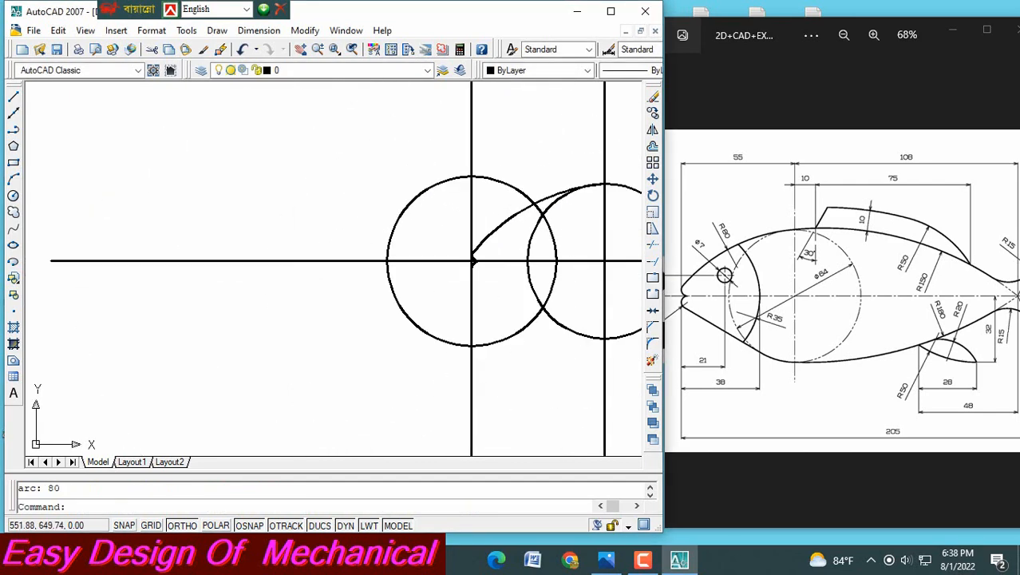
middle_click_drag(506, 238, 385, 214)
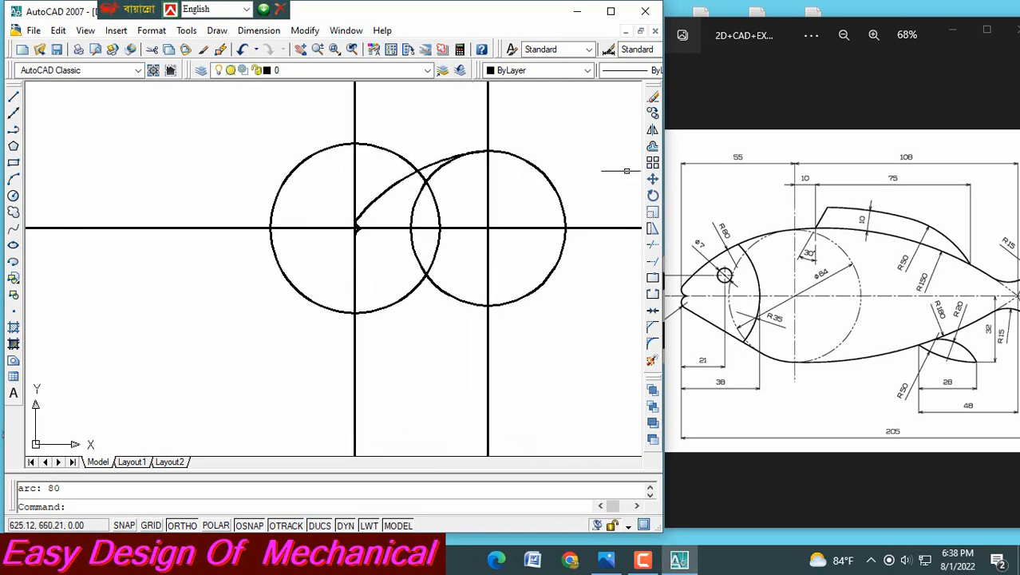
left_click(653, 130)
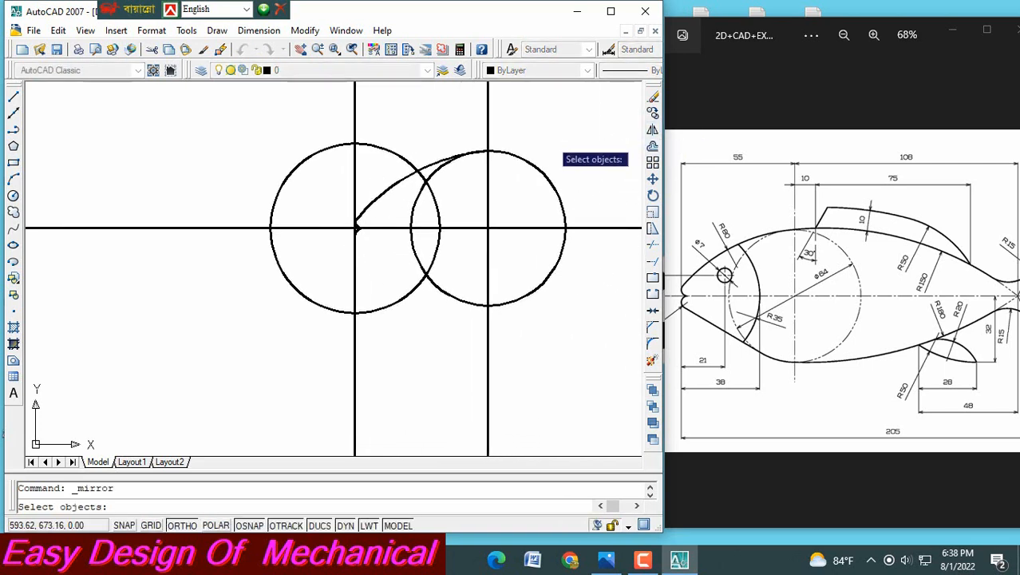
left_click(392, 183)
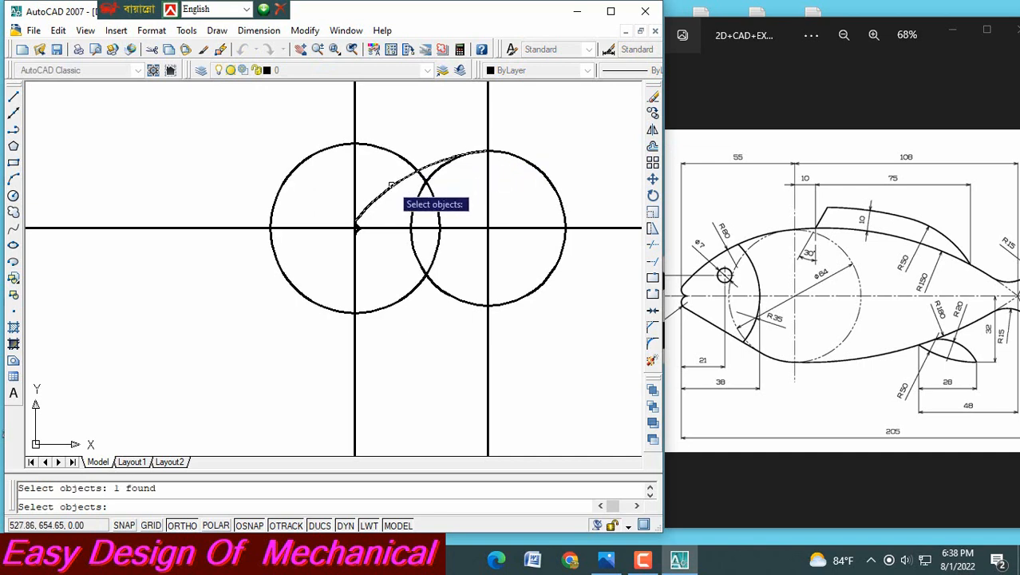
key("Return")
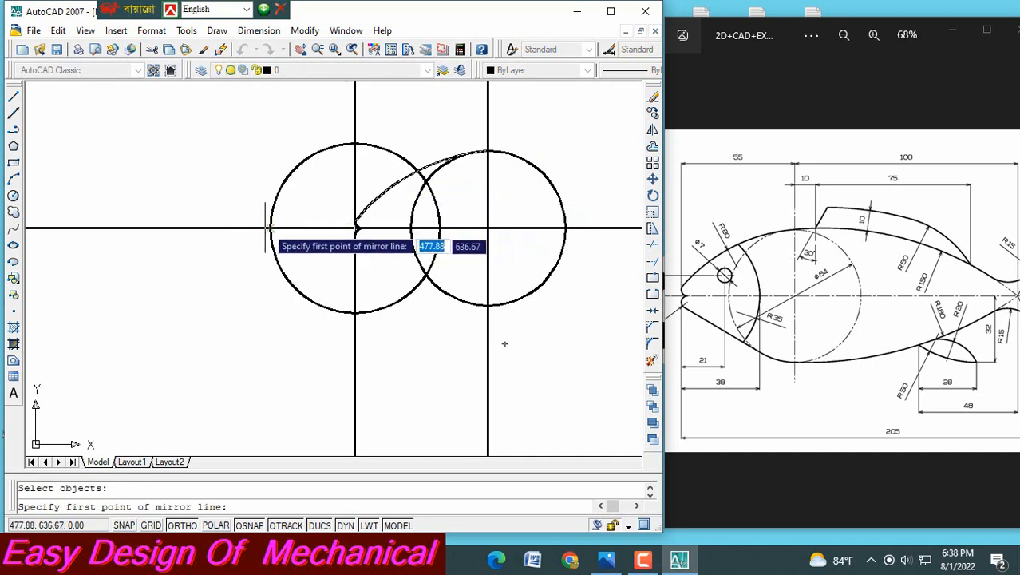
left_click(356, 230)
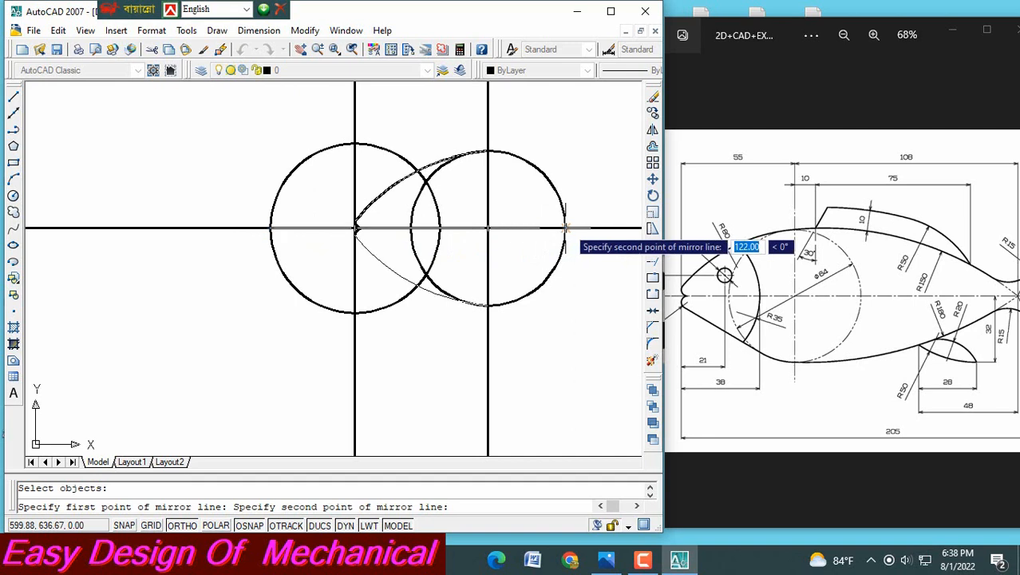
left_click(568, 229)
key("Return")
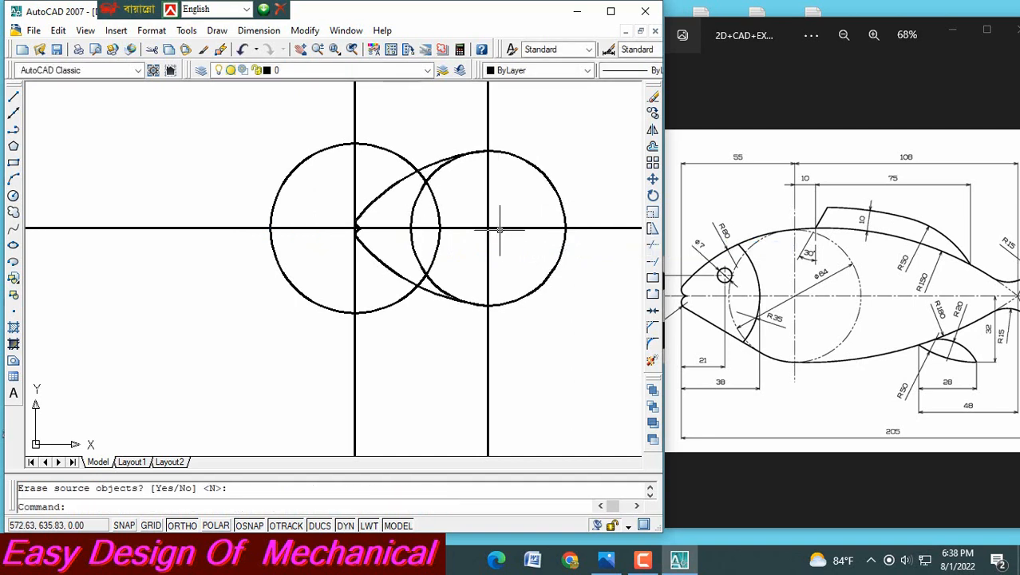
- Trim the radius 35 circle to leave only the gill arc between the upper and lower head arcs
left_click(654, 248)
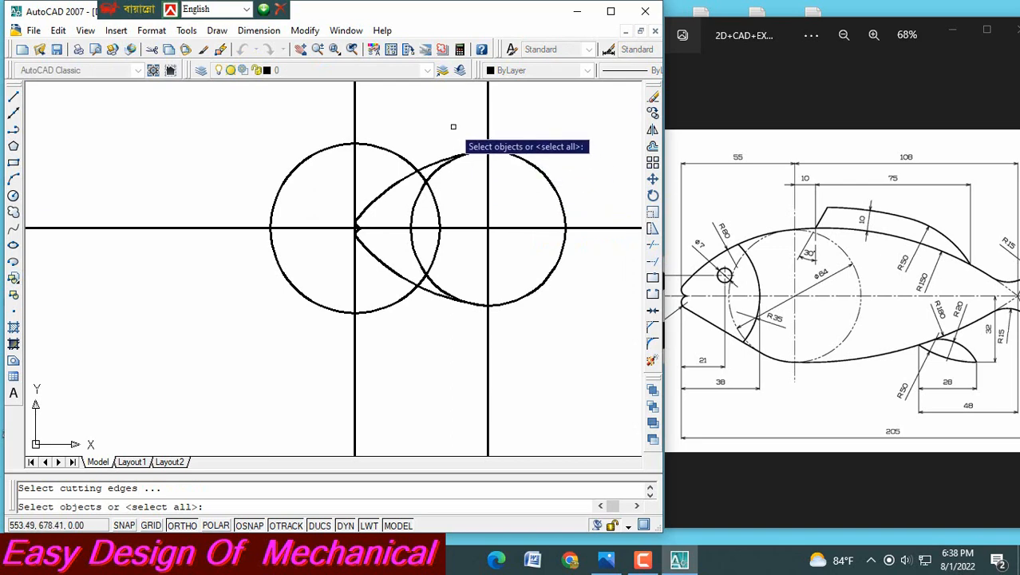
key("Return")
left_click(318, 151)
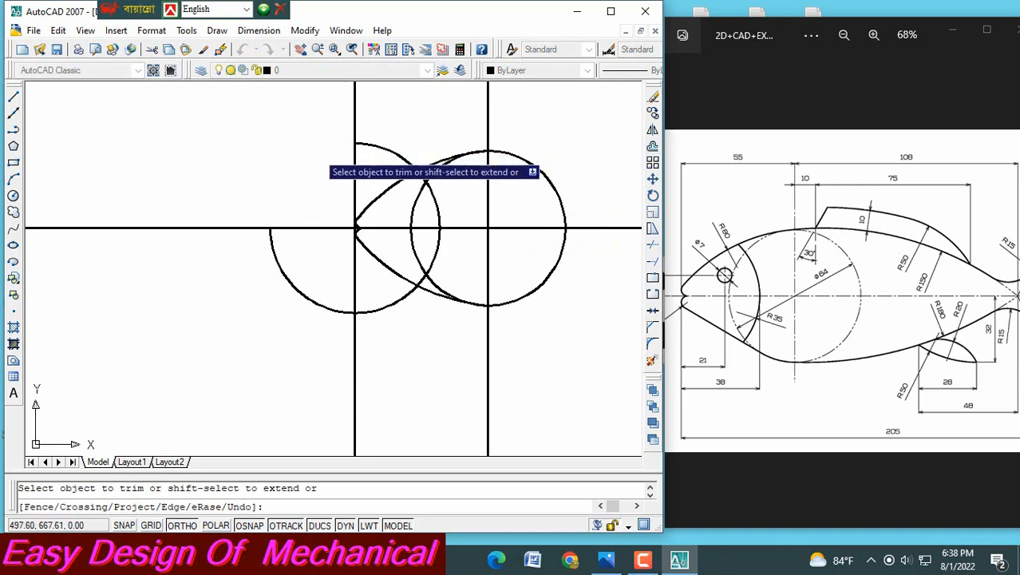
left_click(394, 155)
left_click(290, 281)
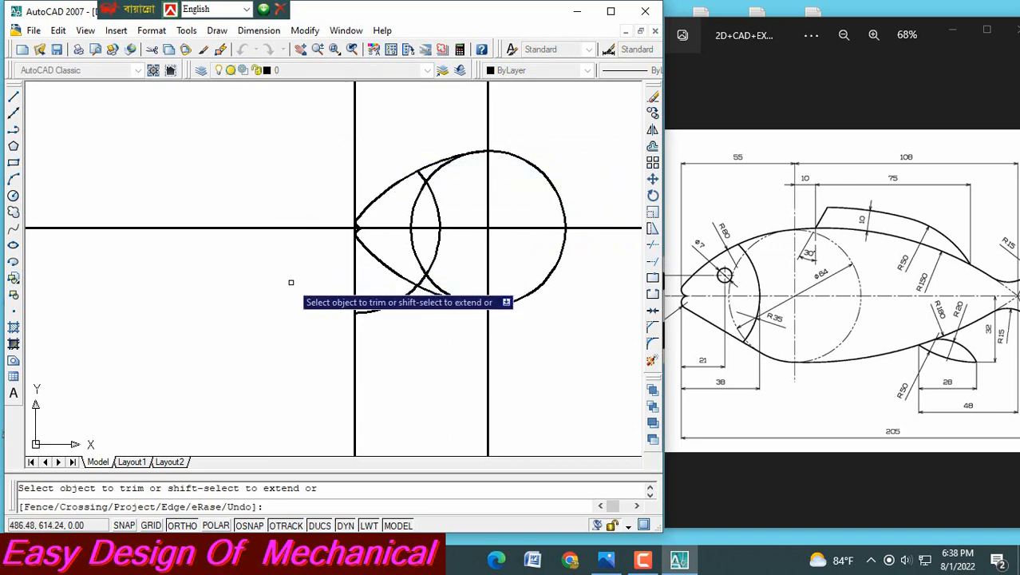
left_click(400, 307)
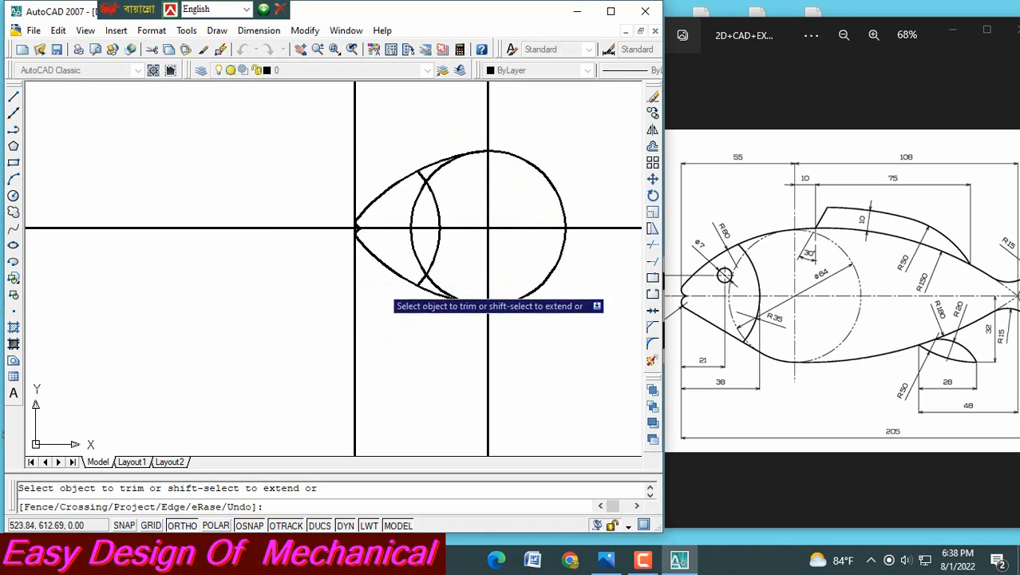
- Trim the horizontal centre line ahead of the mouth arcs and the vertical line segments between their outer ends
left_click(328, 229)
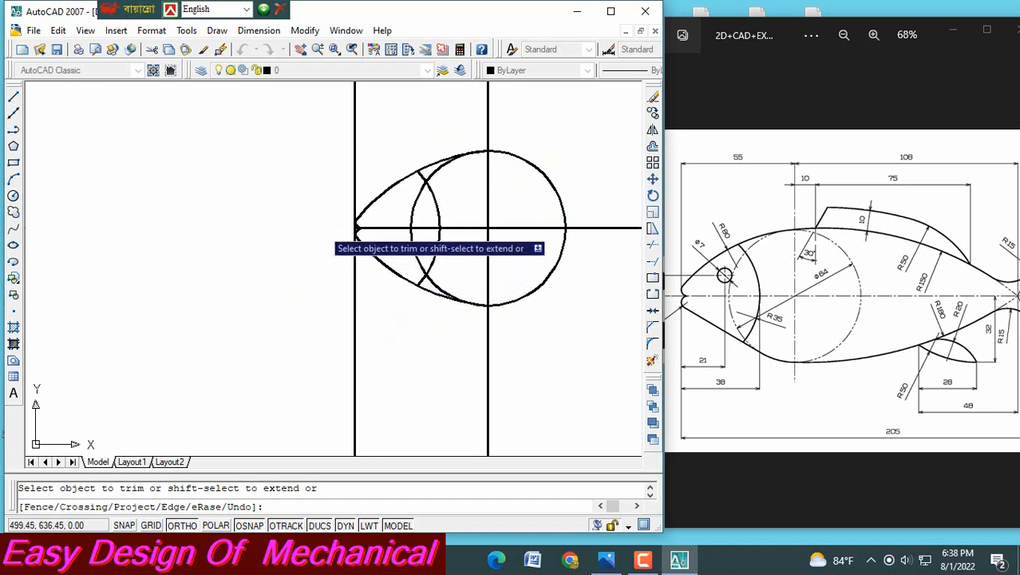
left_click(353, 203)
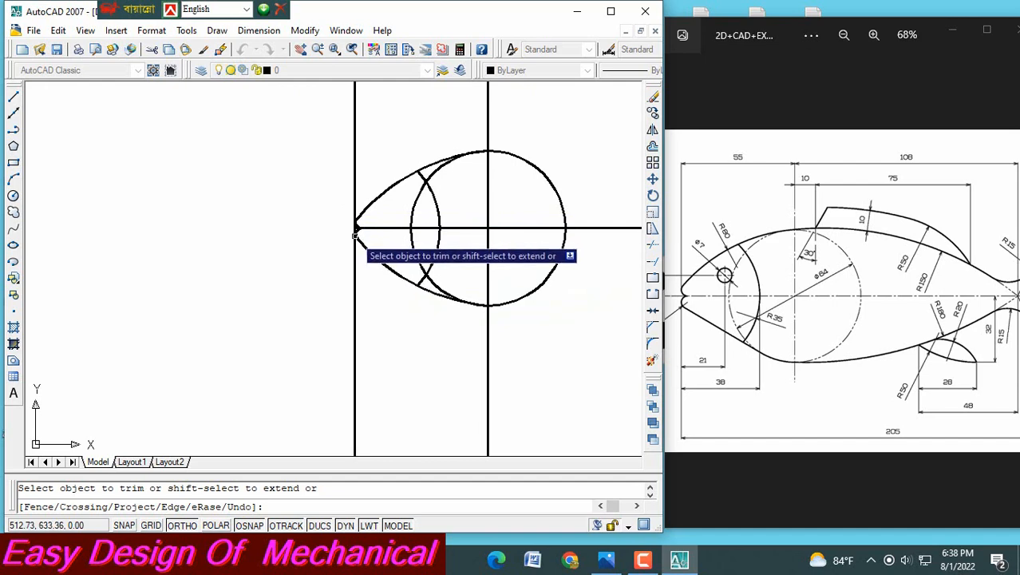
scroll(355, 235, "up", 5)
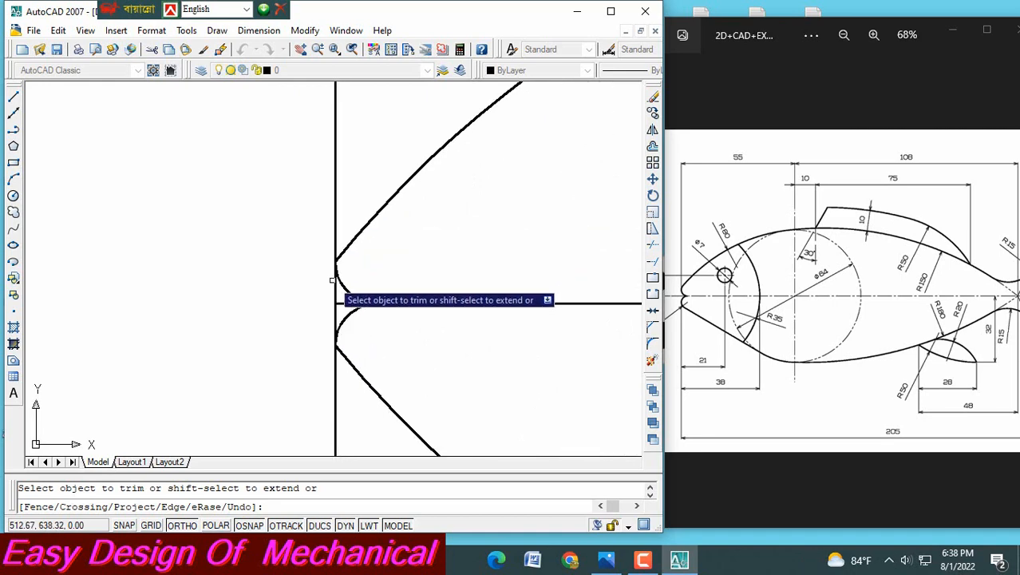
left_click(333, 285)
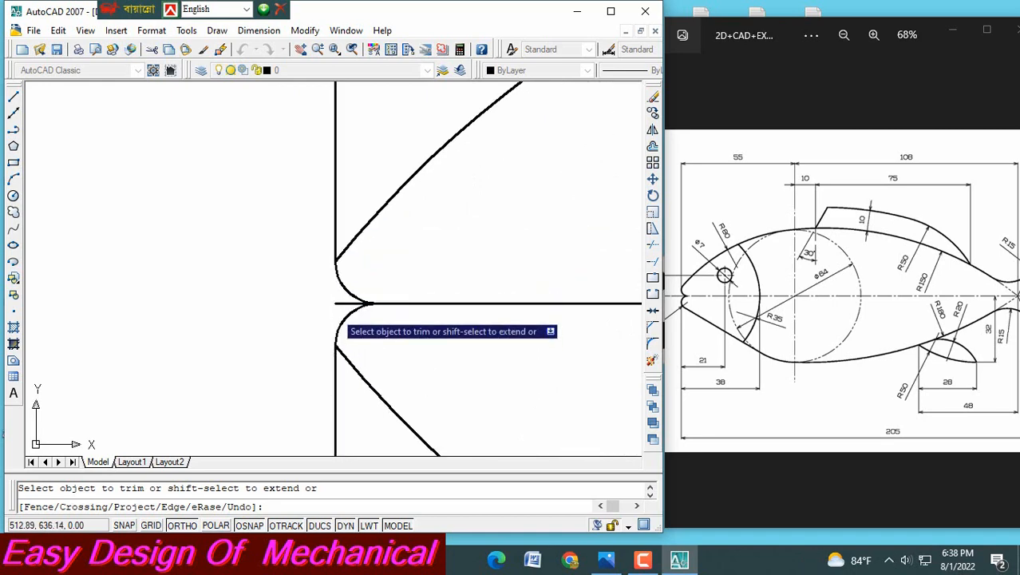
left_click(342, 304)
scroll(311, 295, "down", 2)
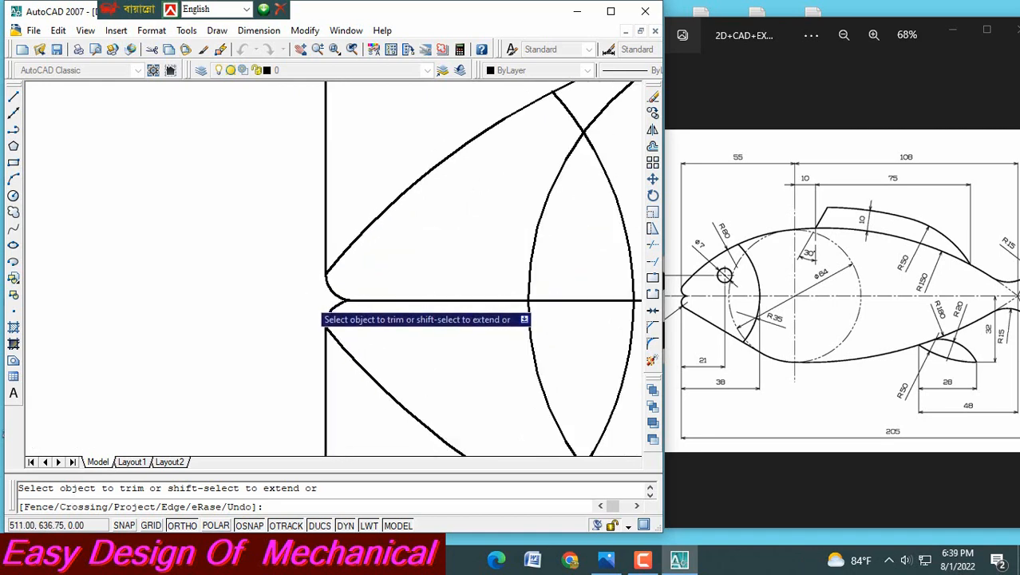
scroll(310, 300, "down", 3)
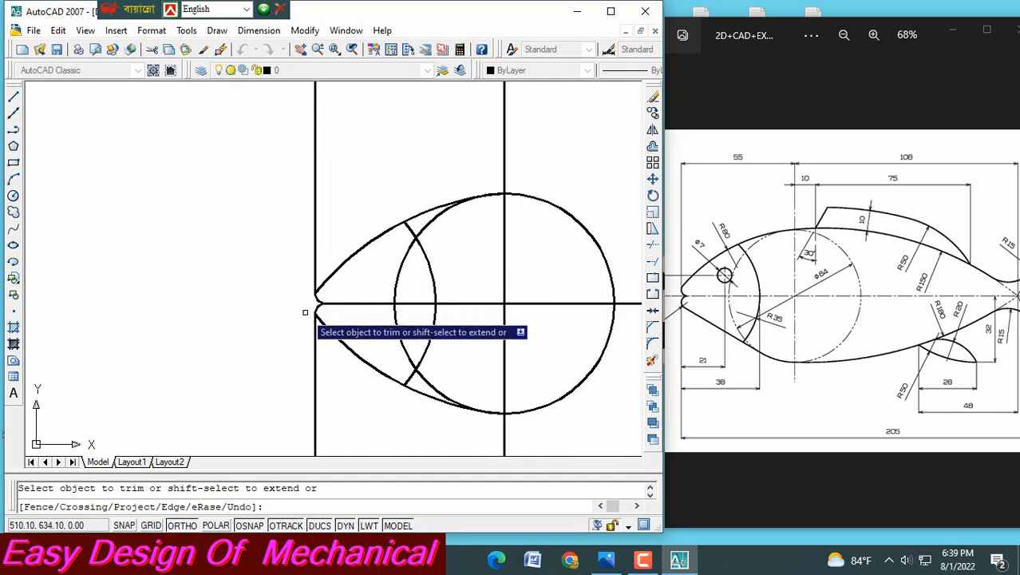
scroll(305, 312, "up", 2)
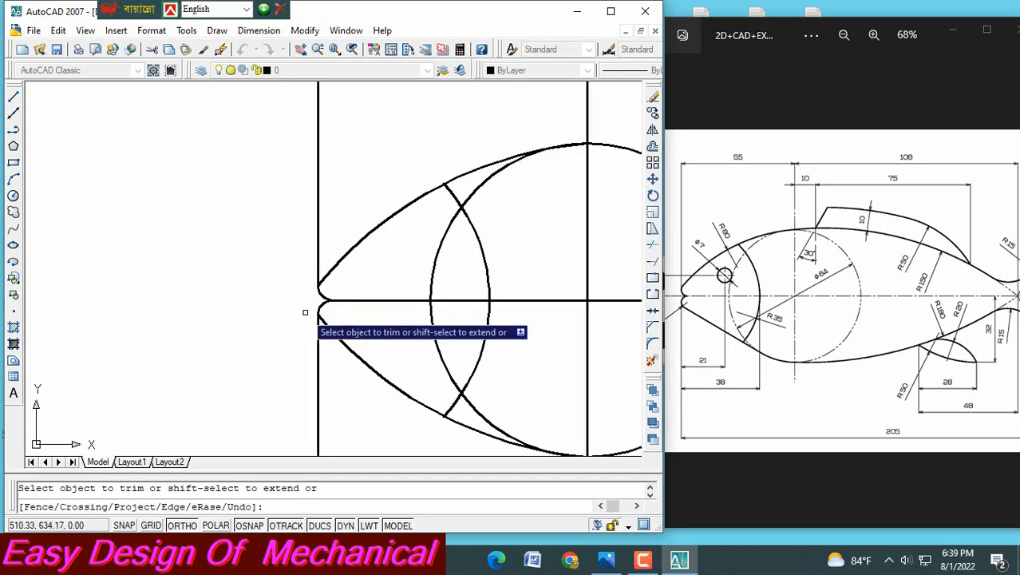
scroll(305, 313, "up", 2)
scroll(305, 312, "down", 3)
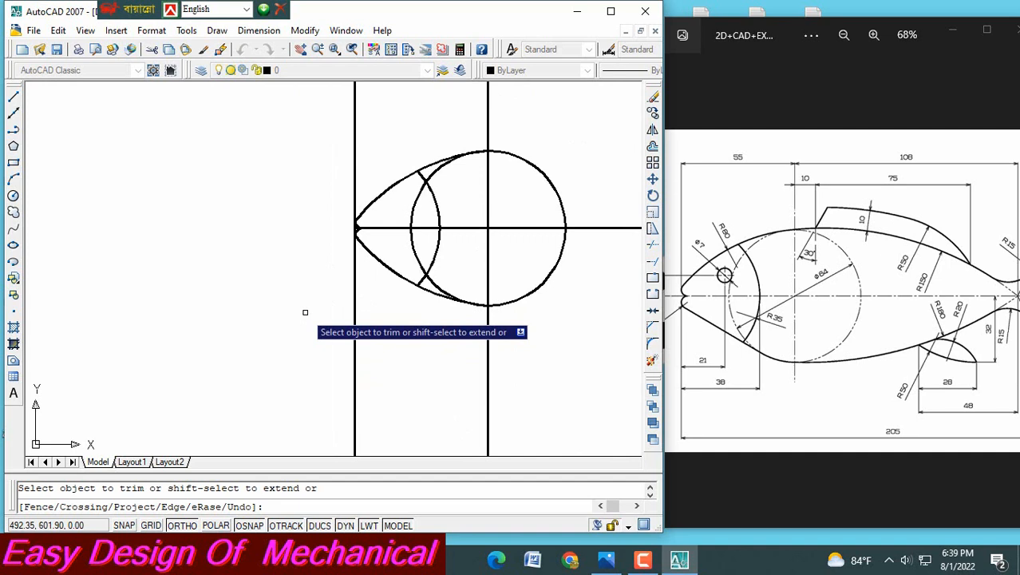
key("Escape")
- Offset the vertical line at the mouth tip by 21 towards the body circle to locate the eye horizontally
middle_click_drag(517, 201, 531, 308)
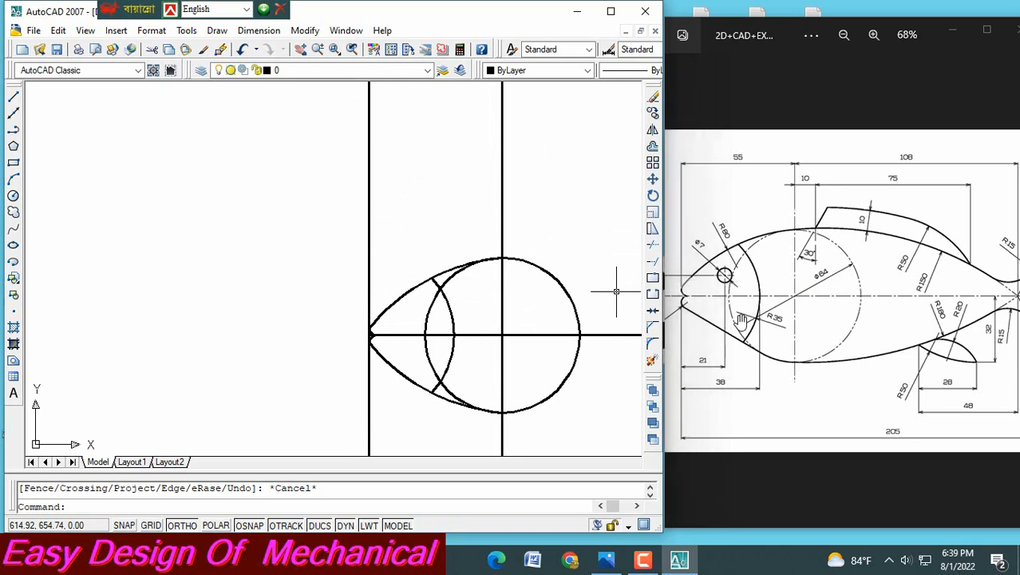
scroll(728, 277, "up", 3)
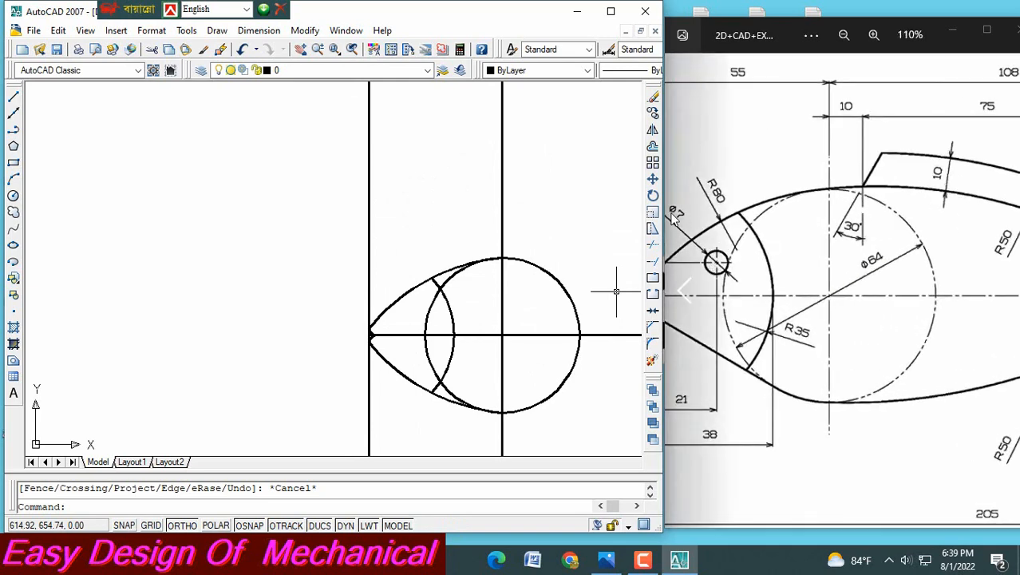
scroll(677, 240, "down", 3)
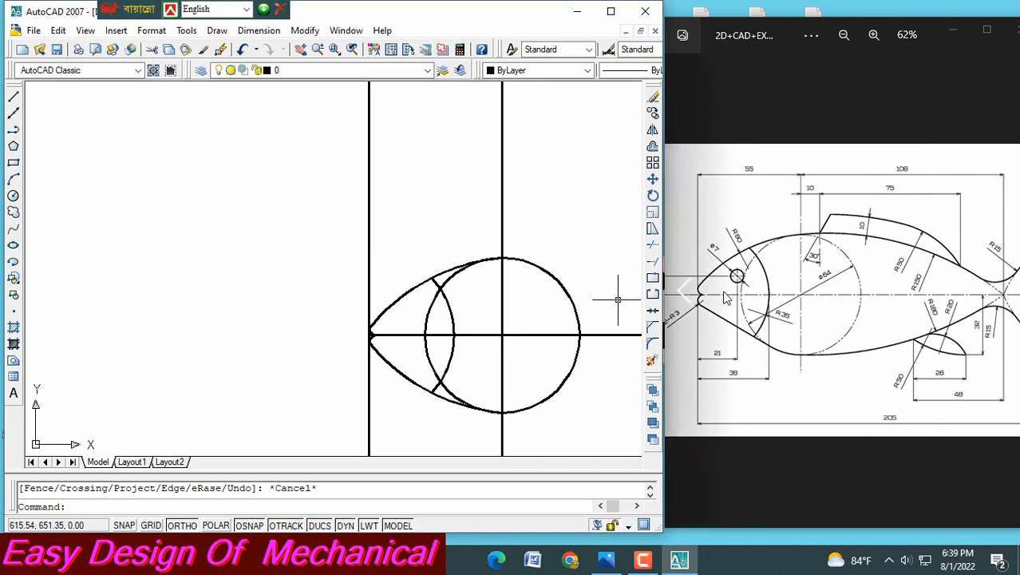
scroll(727, 297, "down", 1)
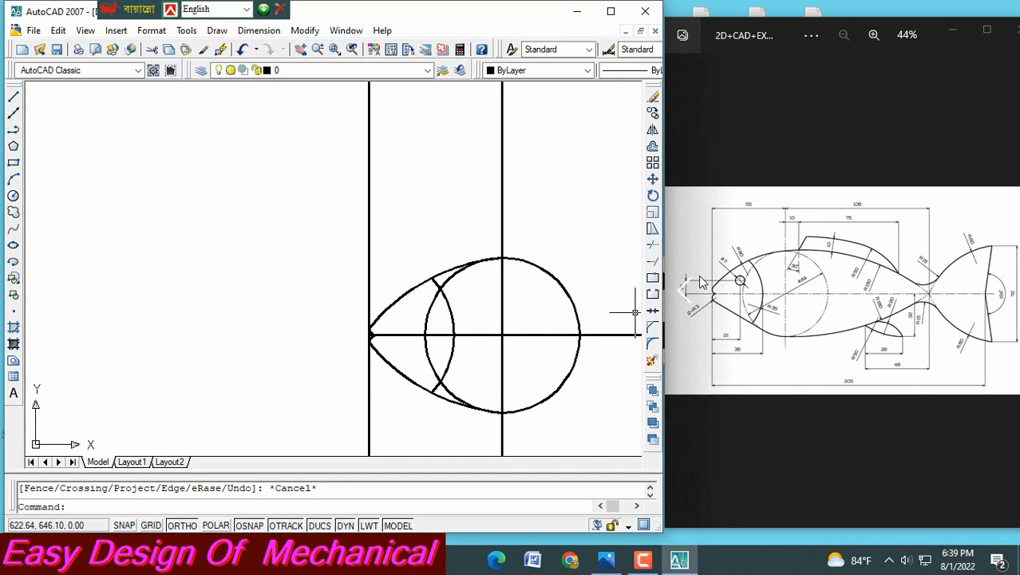
key("Escape")
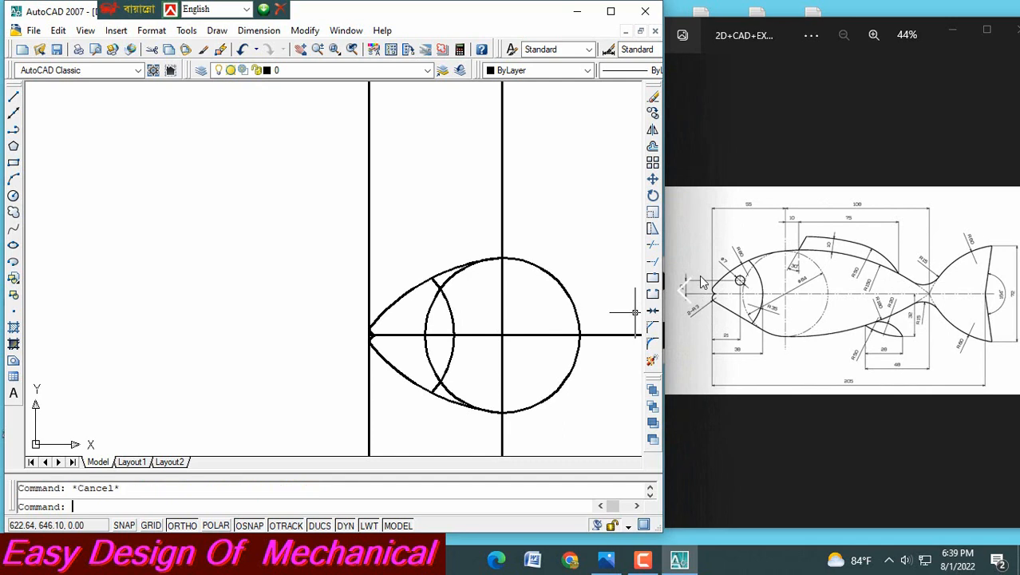
left_click(653, 147)
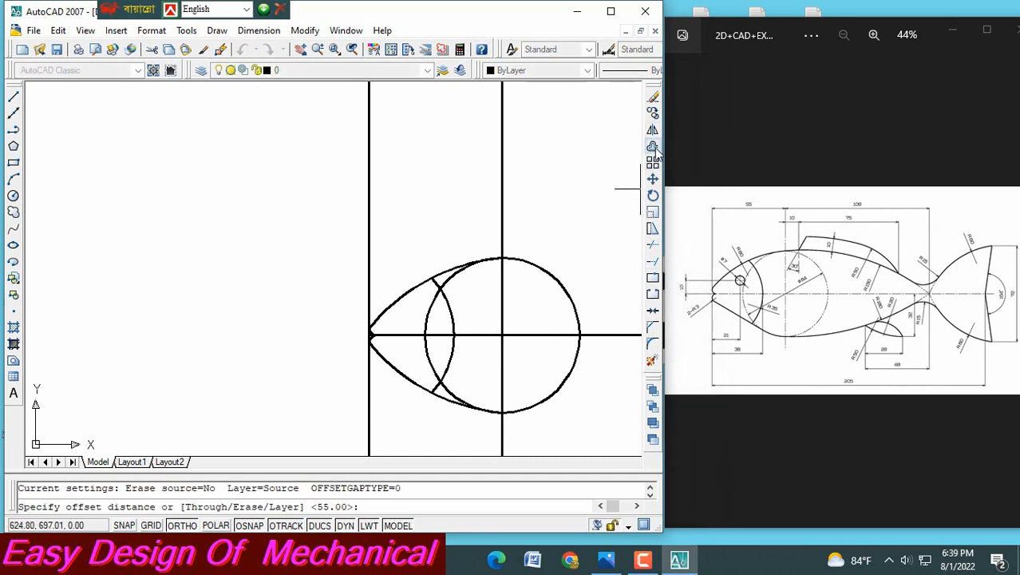
type("21")
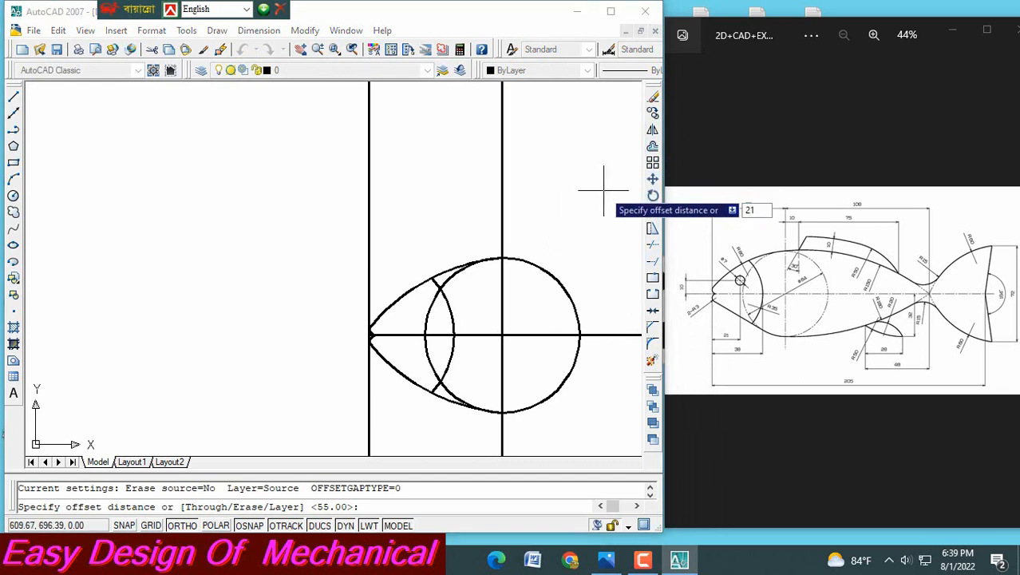
key("Return")
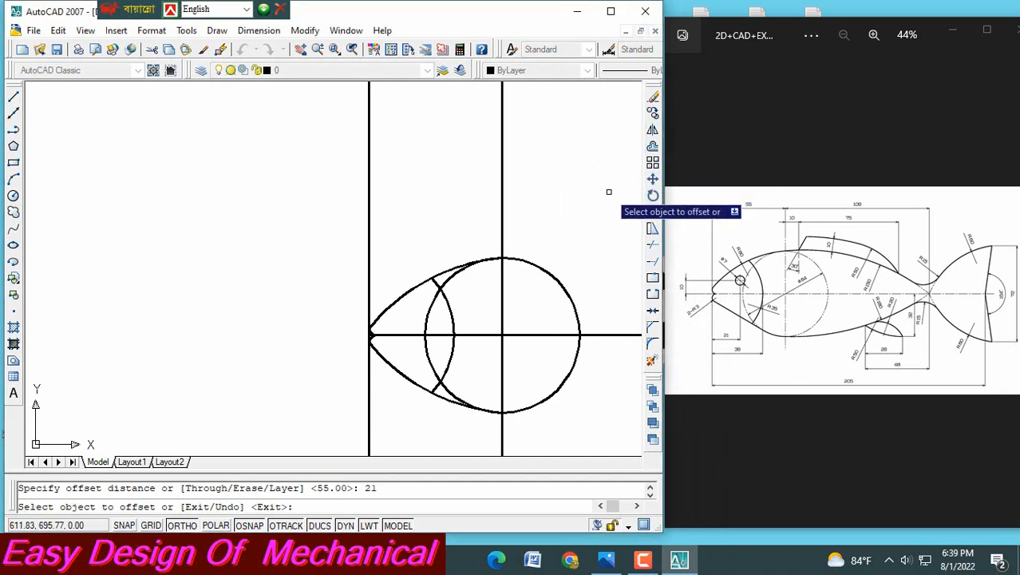
left_click(369, 266)
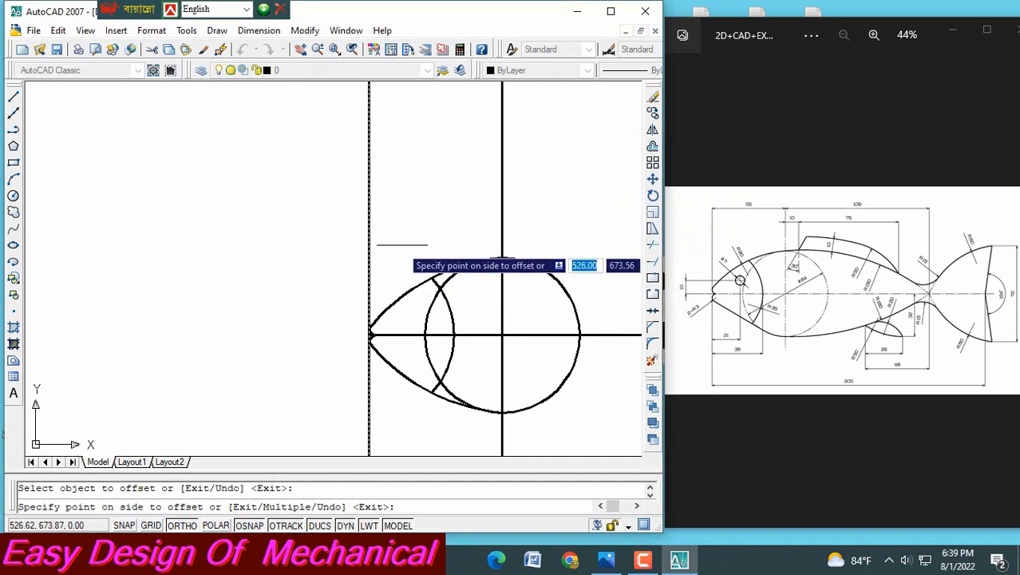
left_click(412, 240)
key("Escape")
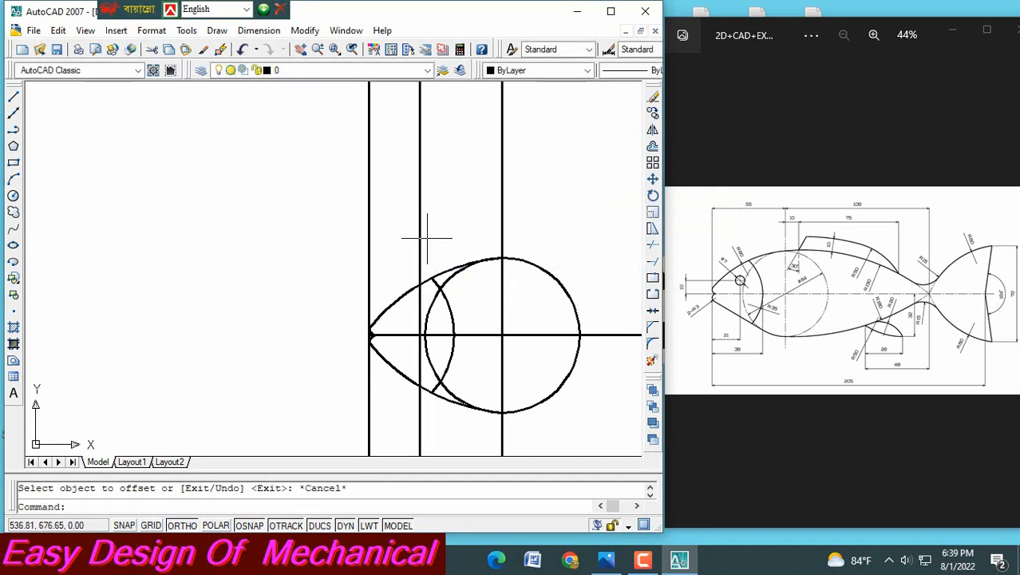
- Offset the horizontal centre line upward by 10 to locate the eye's height
left_click(653, 147)
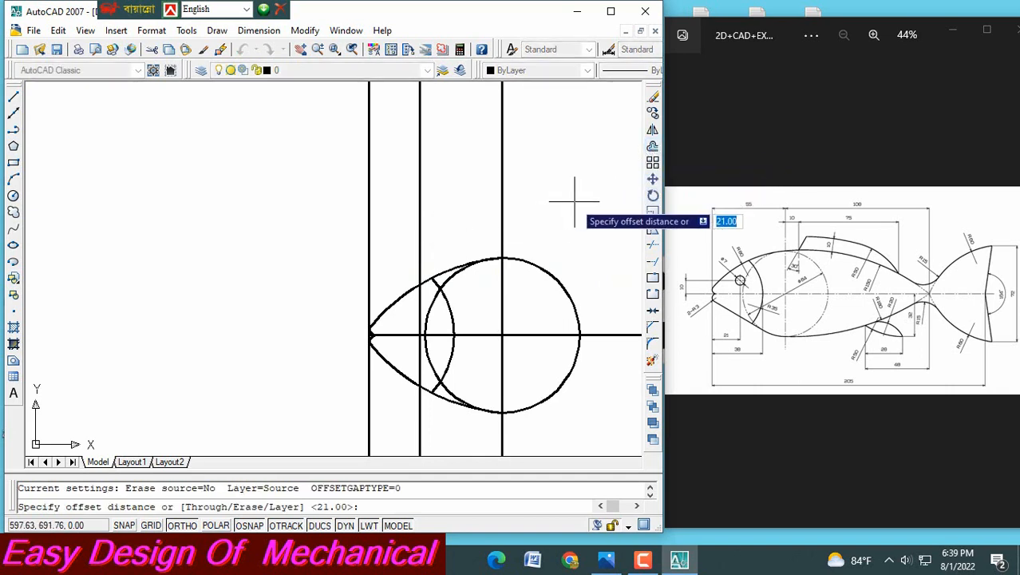
type("10")
key("Return")
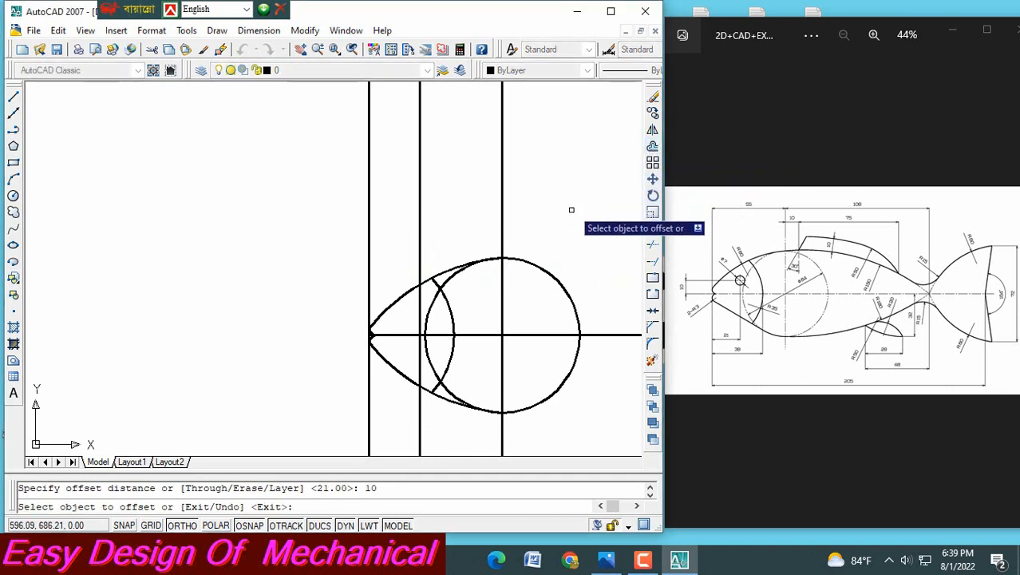
left_click(478, 336)
left_click(476, 302)
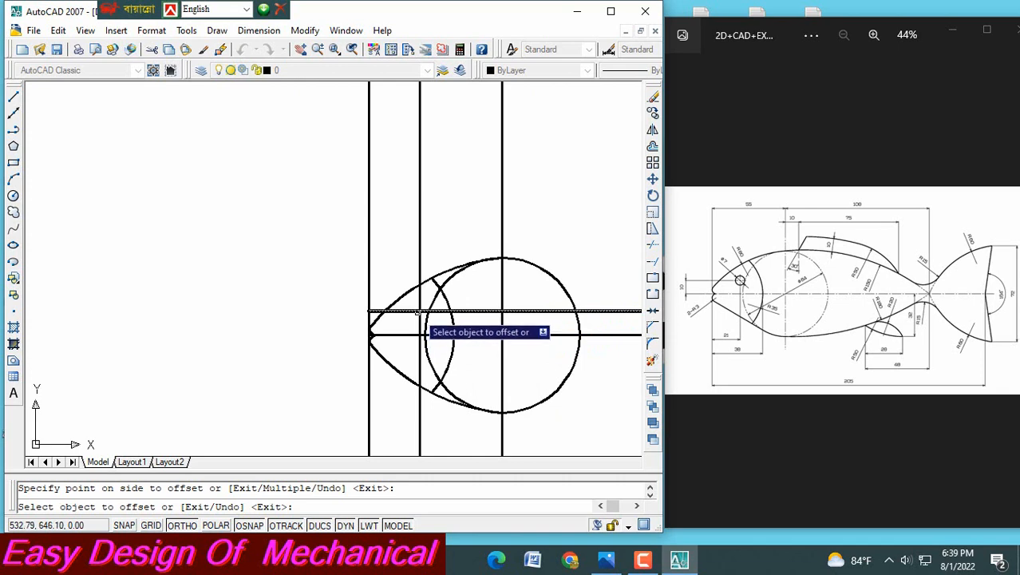
key("Escape")
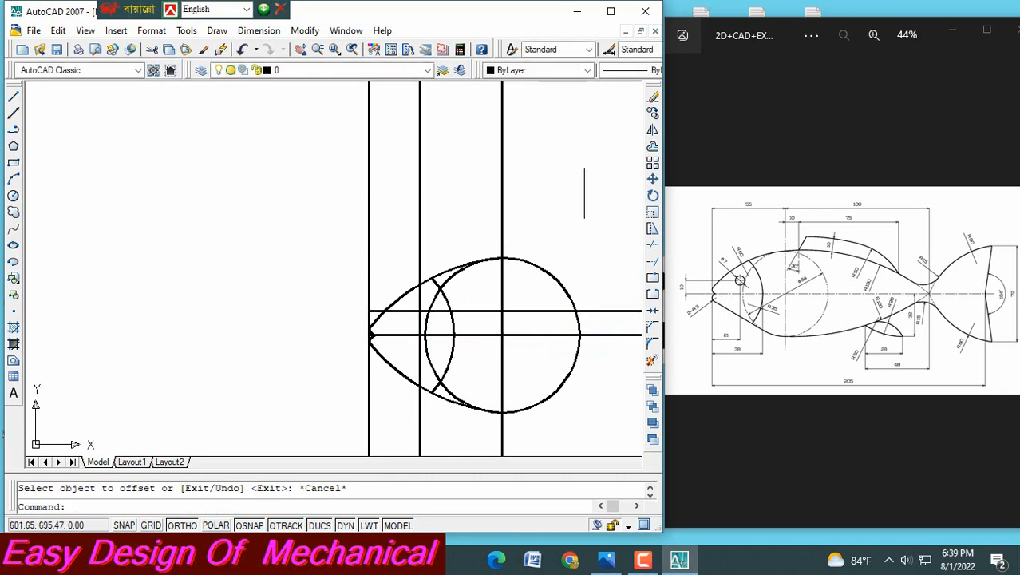
- Draw the eye as a diameter 7 circle centred on the intersection of the two offset lines
left_click(14, 197)
scroll(431, 305, "up", 4)
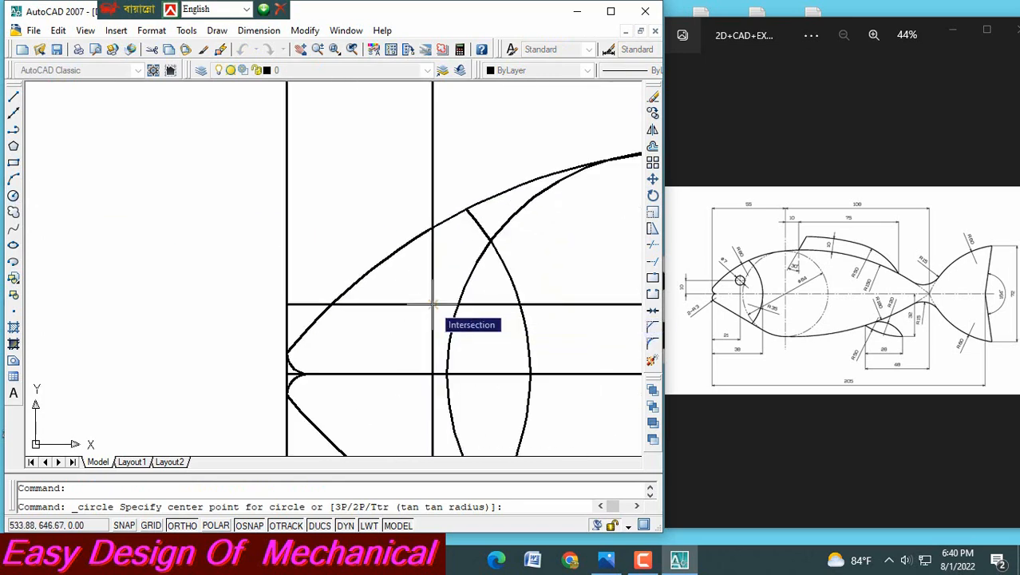
left_click(432, 304)
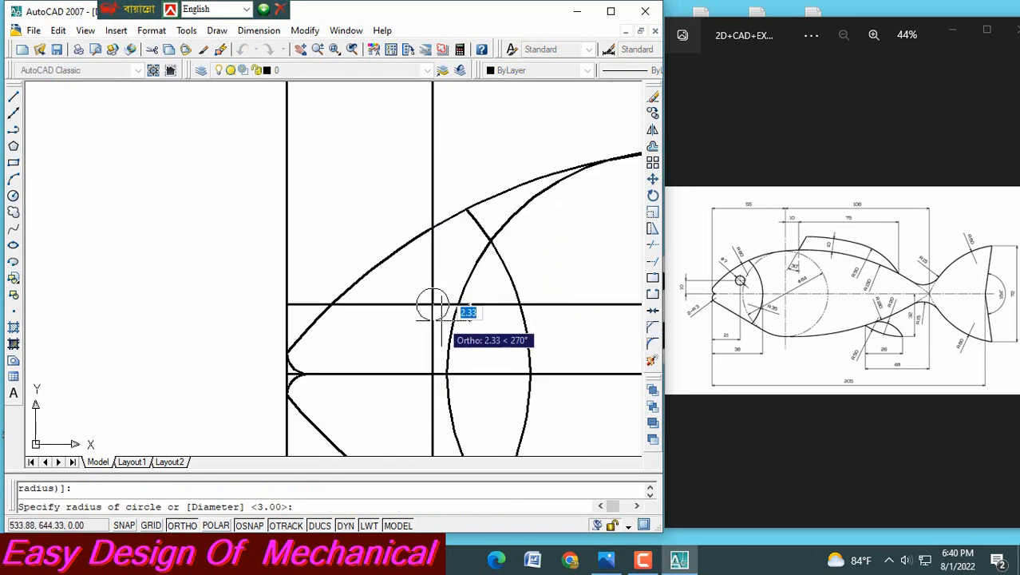
type("d")
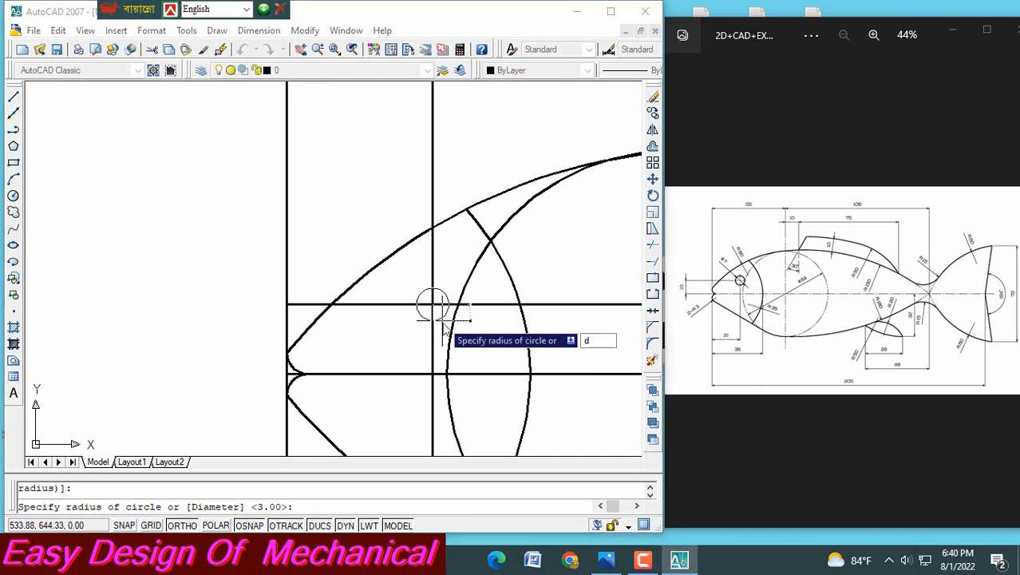
key("Return")
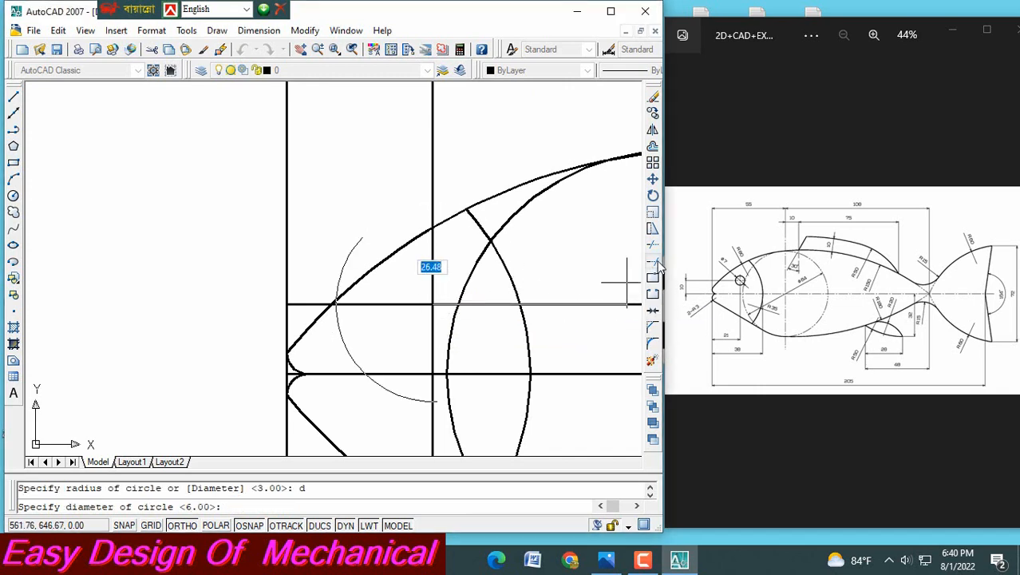
scroll(744, 282, "up", 3)
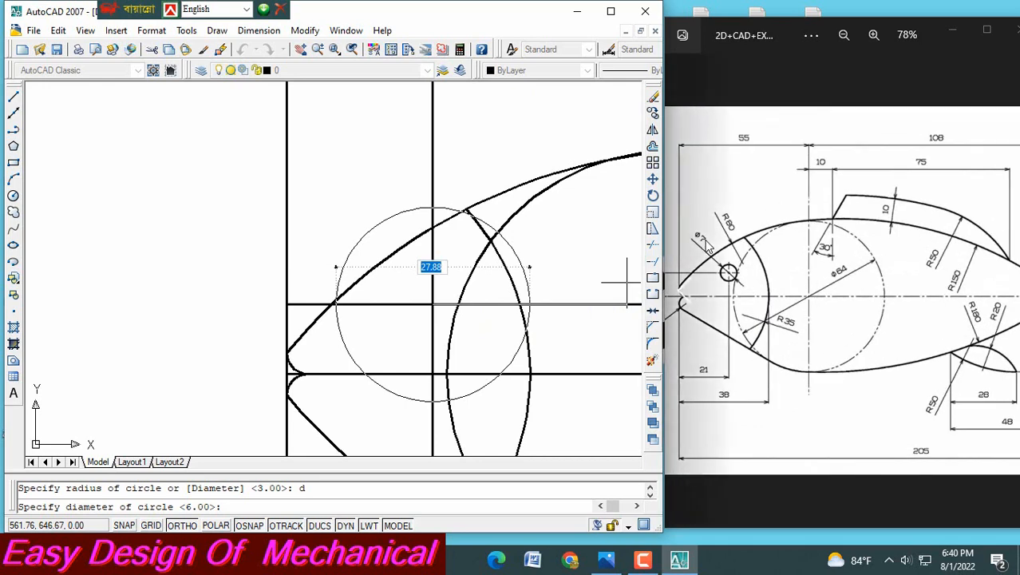
scroll(716, 255, "down", 2)
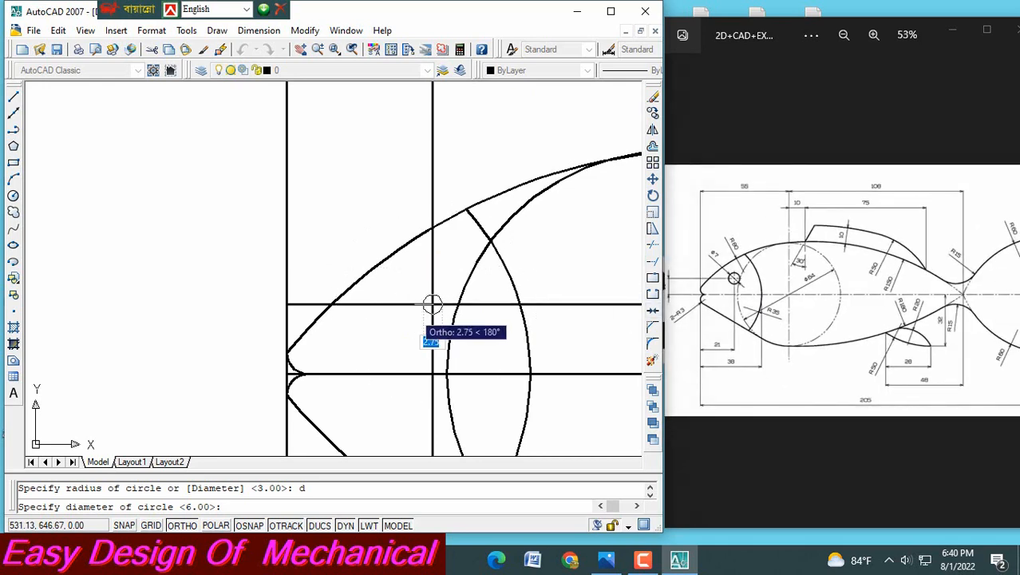
type("7")
key("Return")
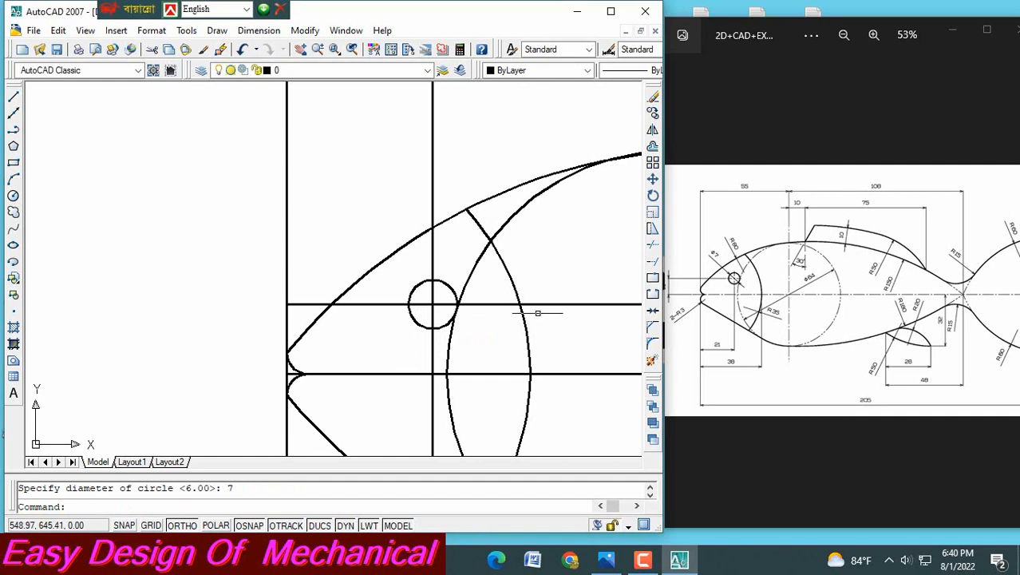
key("Escape")
- Erase the vertical line through the eye, the vertical line at the mouth tip and the horizontal line through the eye
scroll(474, 326, "down", 3)
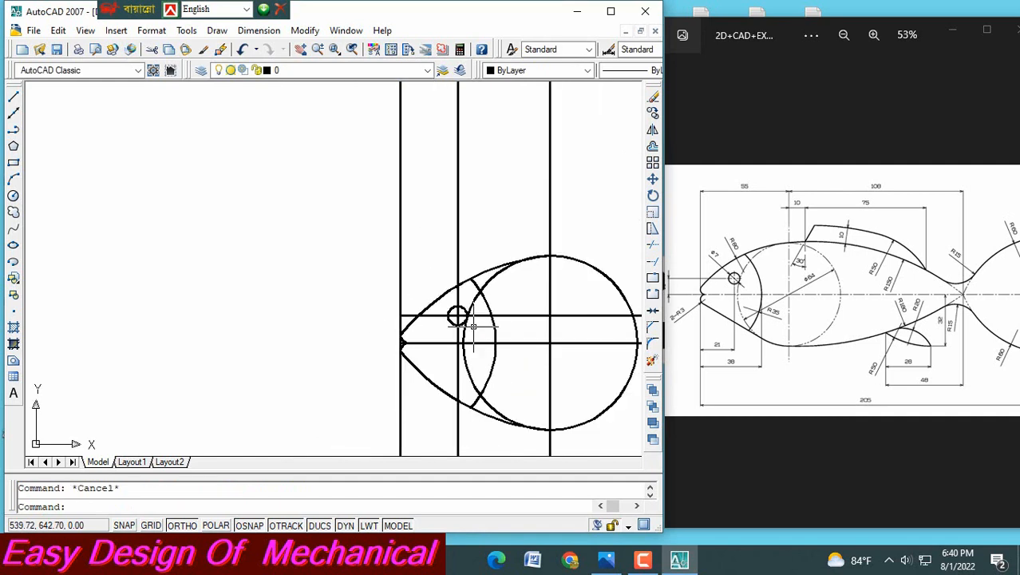
left_click(458, 194)
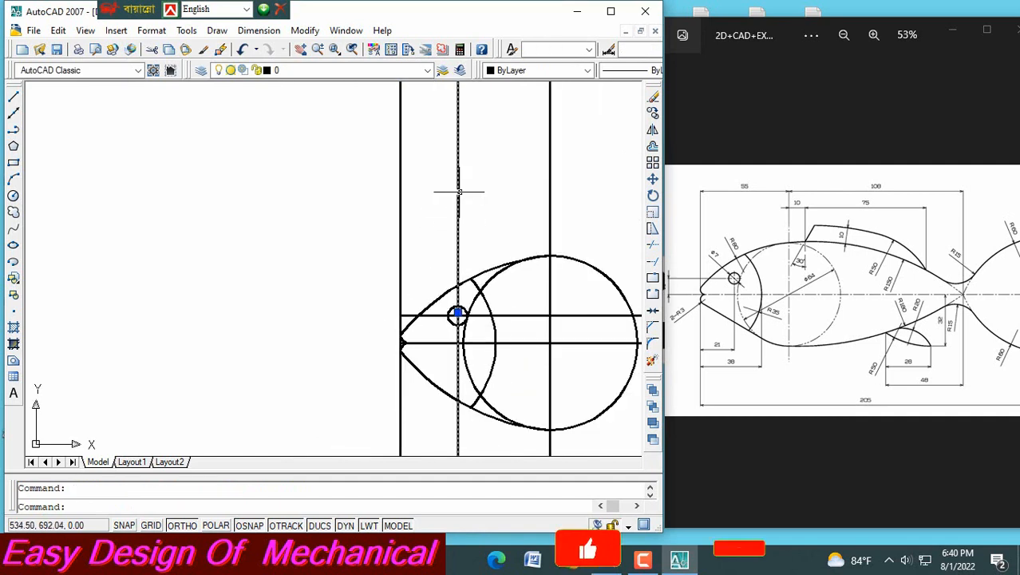
key("Delete")
left_click(402, 207)
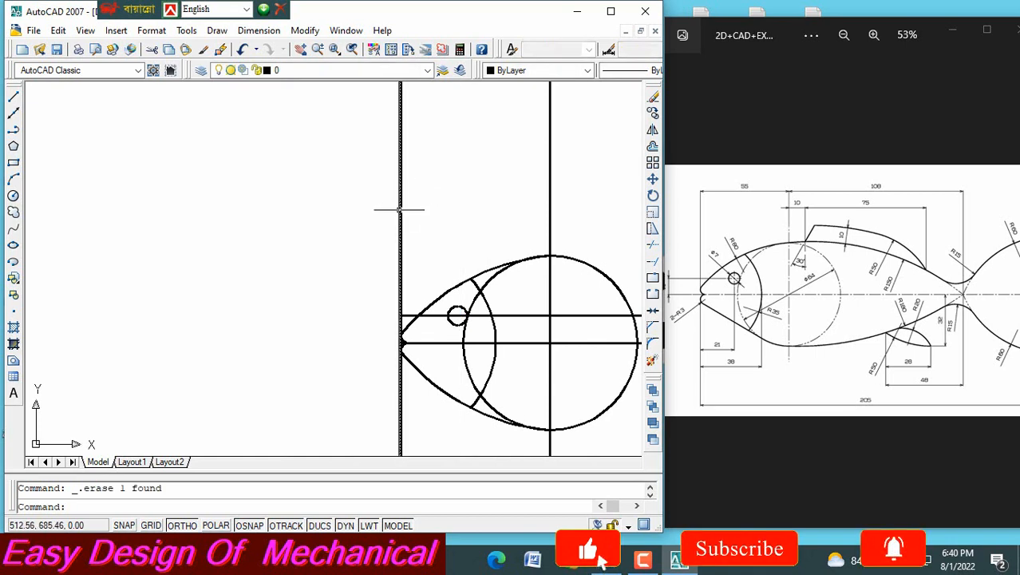
key("Delete")
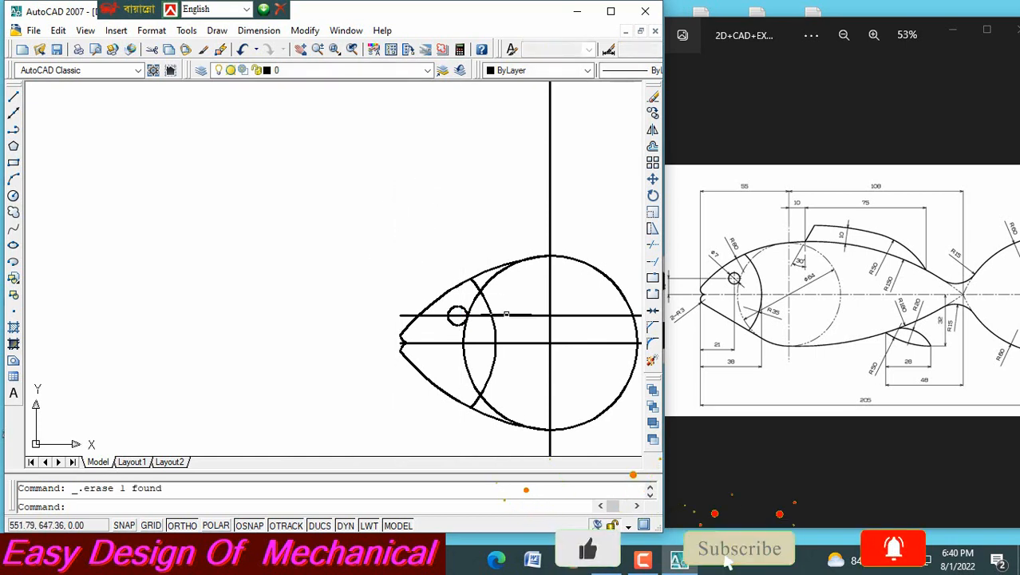
left_click(506, 315)
key("Delete")
middle_click_drag(509, 312, 277, 275)
scroll(281, 277, "down", 2)
scroll(281, 277, "up", 3)
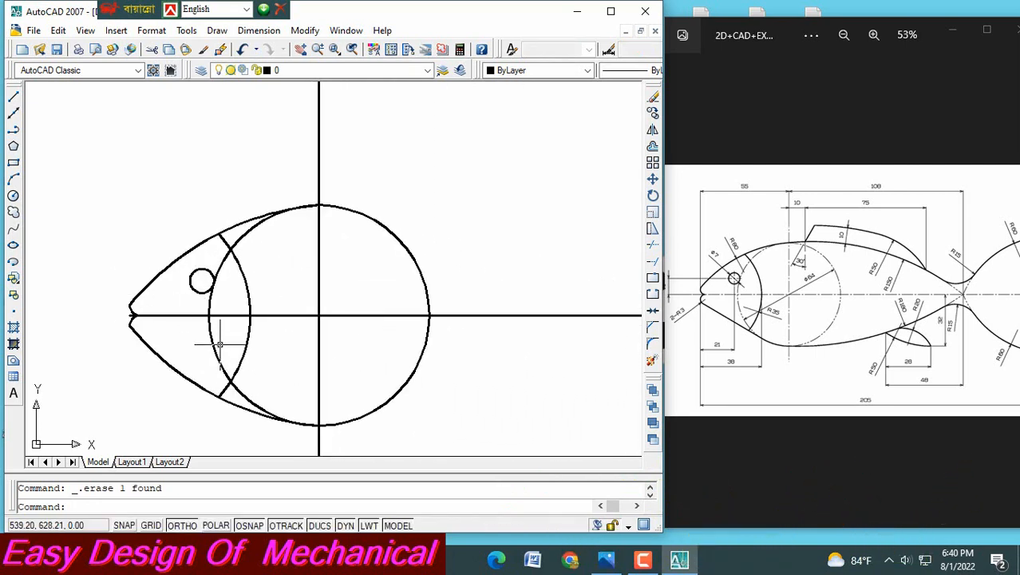
key("Escape")
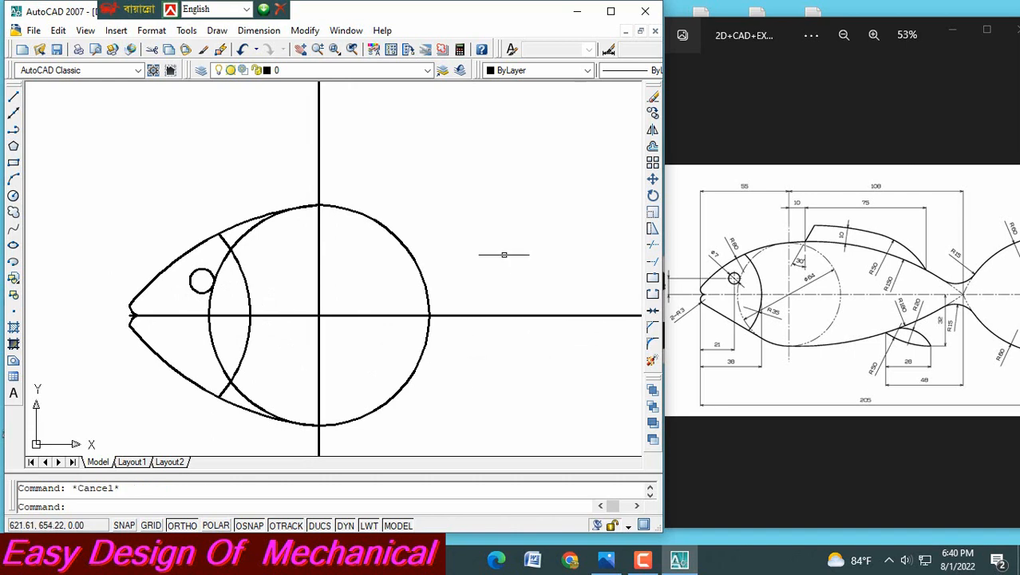
- Offset the body circle's vertical centre line by 108 towards the tail
scroll(504, 255, "down", 2)
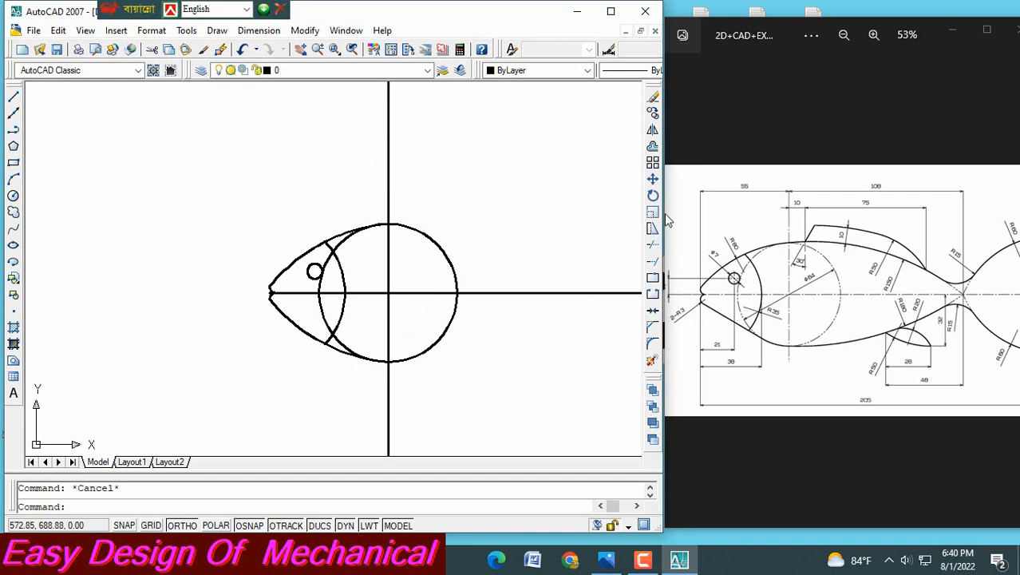
scroll(877, 119, "up", 2)
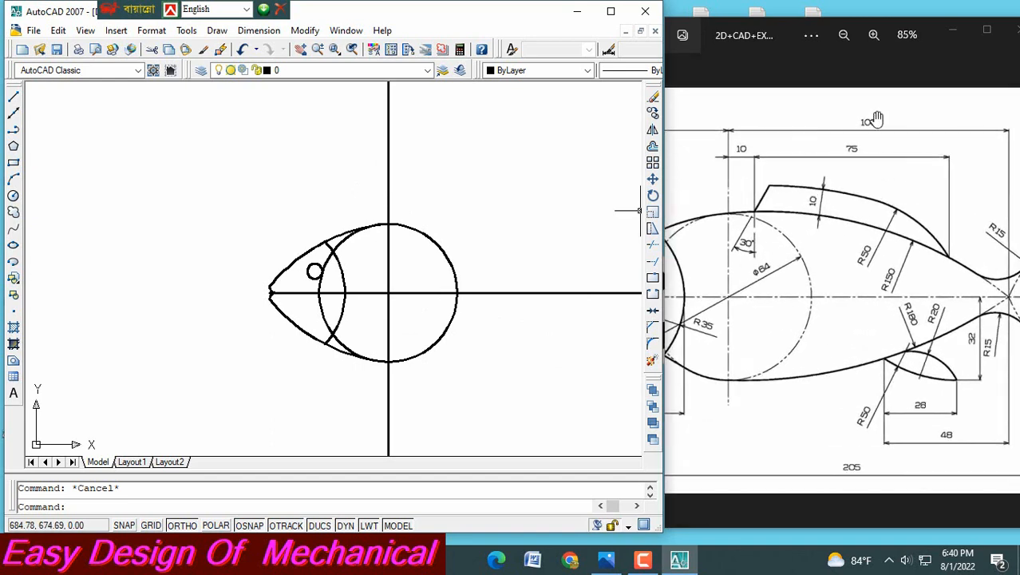
scroll(876, 120, "down", 2)
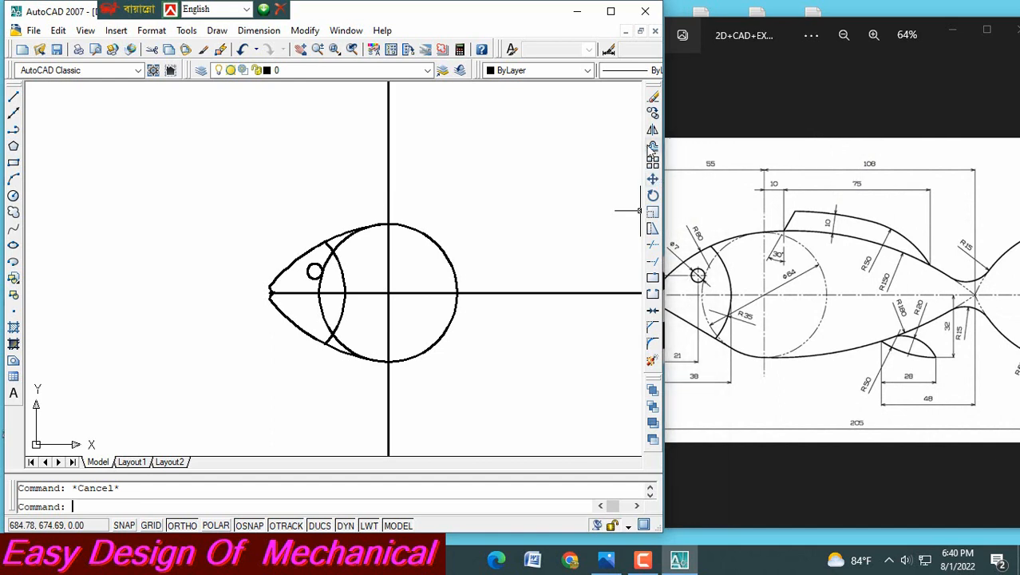
left_click(653, 147)
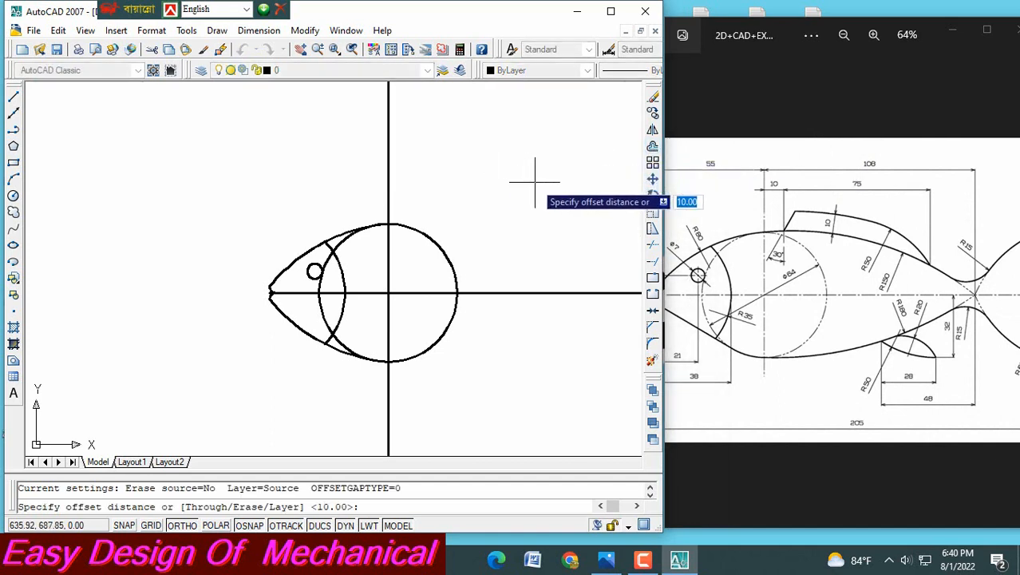
type("1")
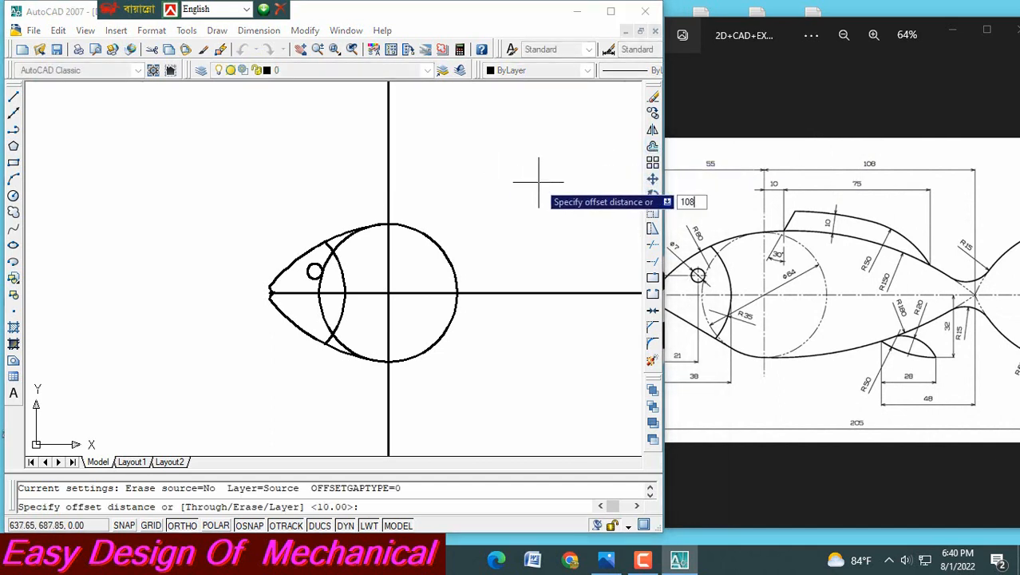
type("08")
key("Return")
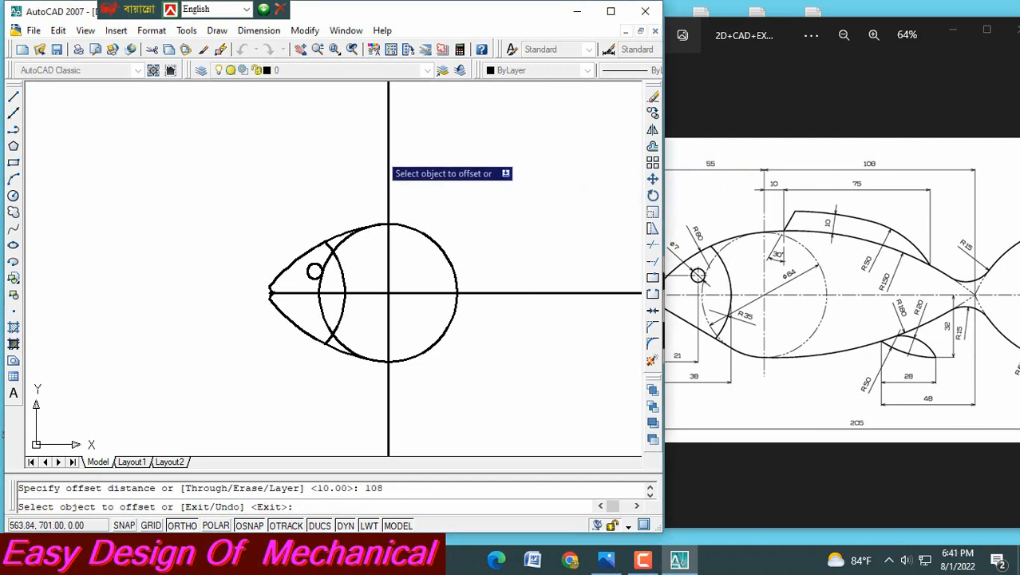
left_click(387, 154)
left_click(528, 151)
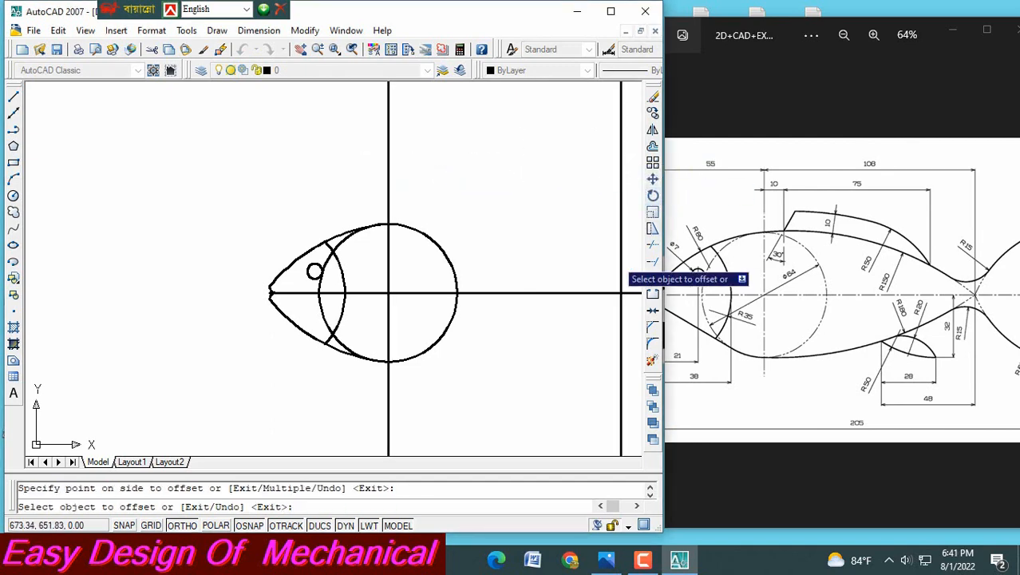
middle_click_drag(589, 251, 521, 250)
key("Escape")
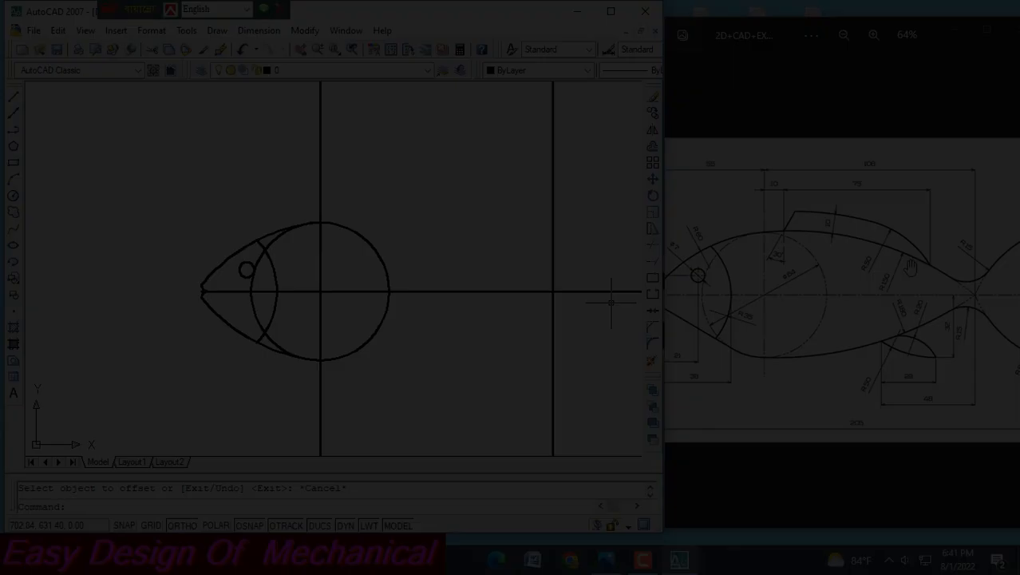
scroll(880, 260, "up", 2, "ctrl")
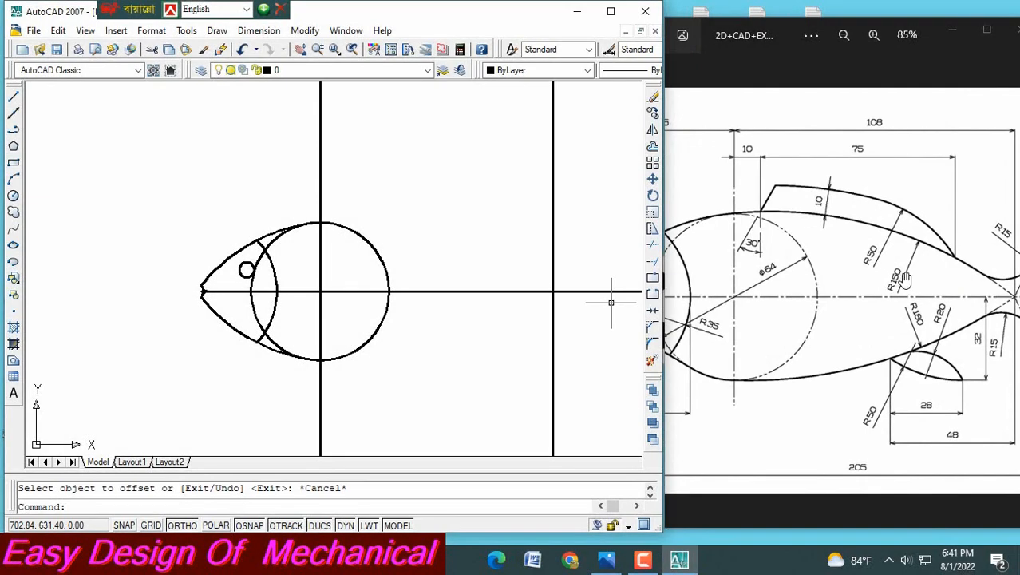
scroll(920, 256, "down", 2, "ctrl")
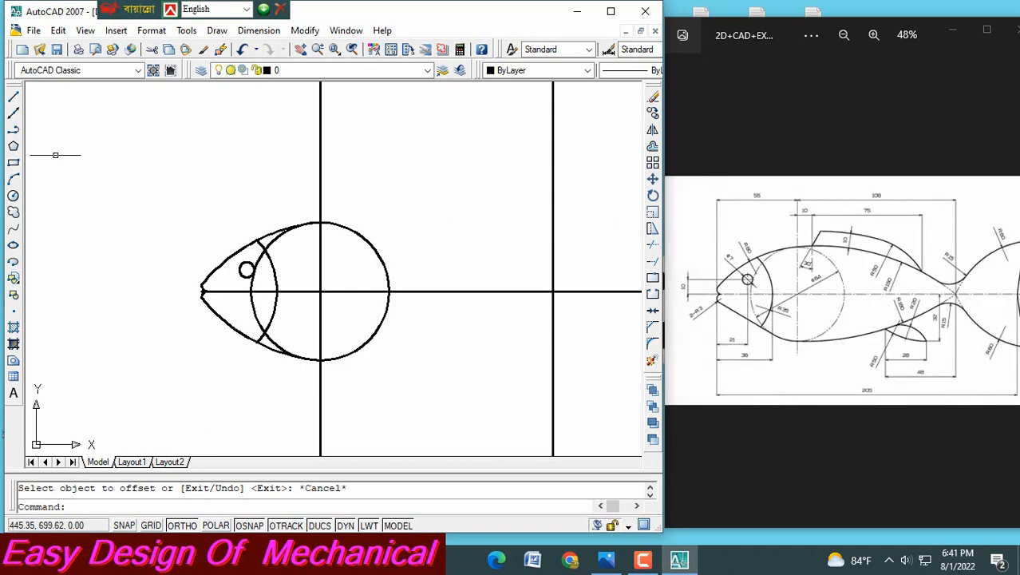
left_click(218, 30)
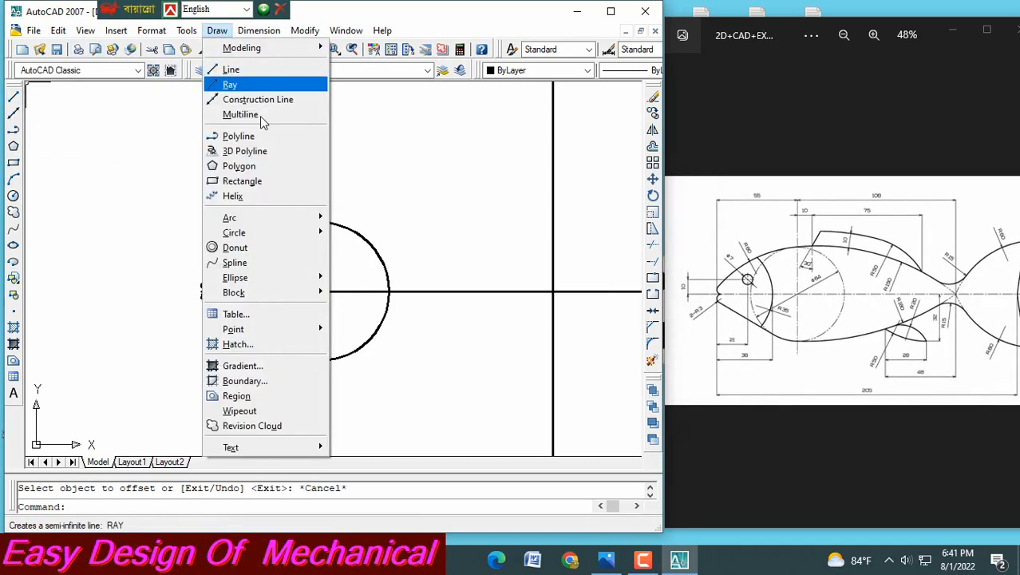
mouse_move(246, 220)
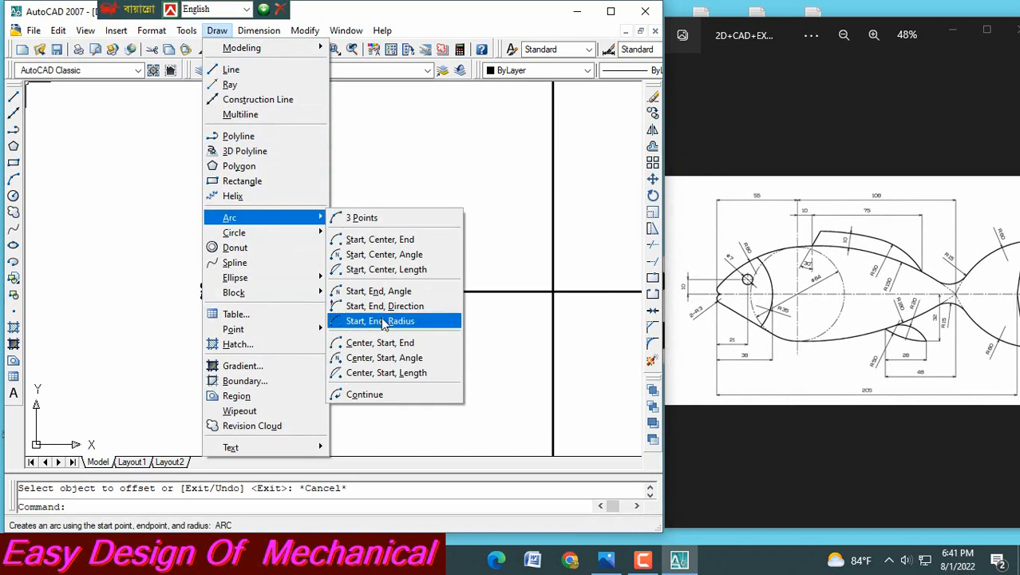
left_click(384, 322)
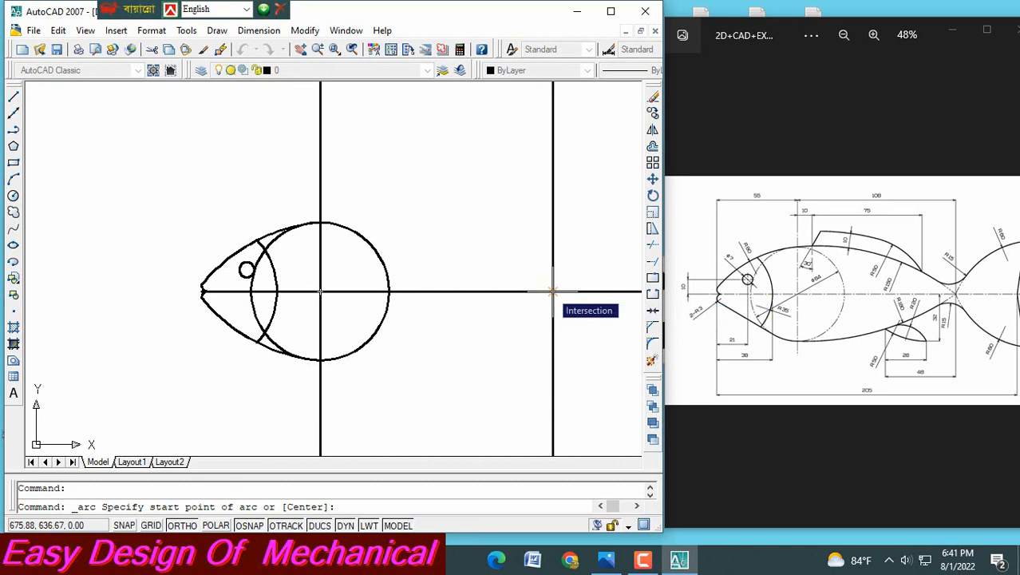
left_click(320, 223)
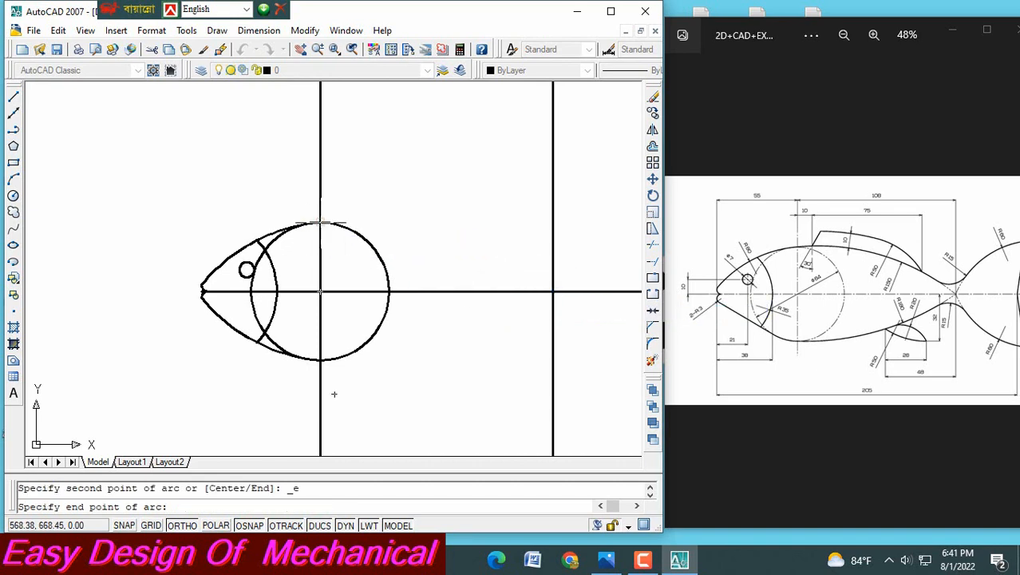
left_click(552, 292)
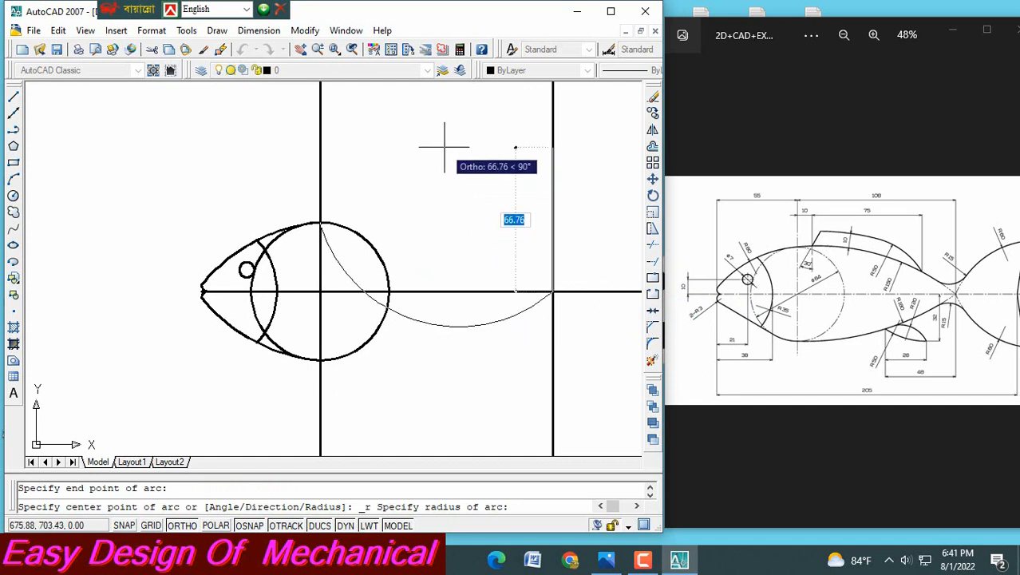
key("Escape")
- Draw the back as a start-end-radius arc of radius 150 from the tail intersection to the body circle's highest point
left_click(215, 32)
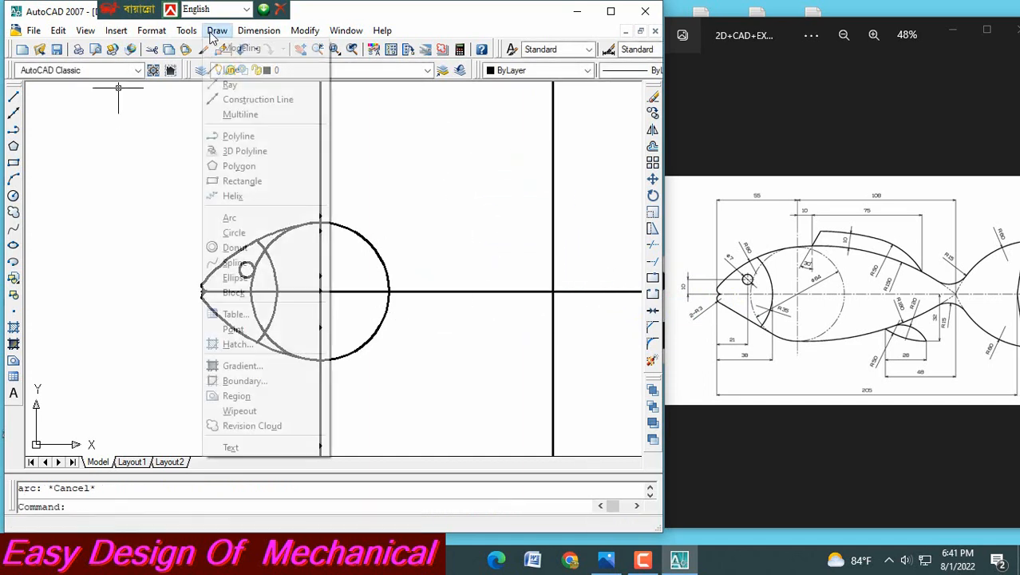
mouse_move(274, 224)
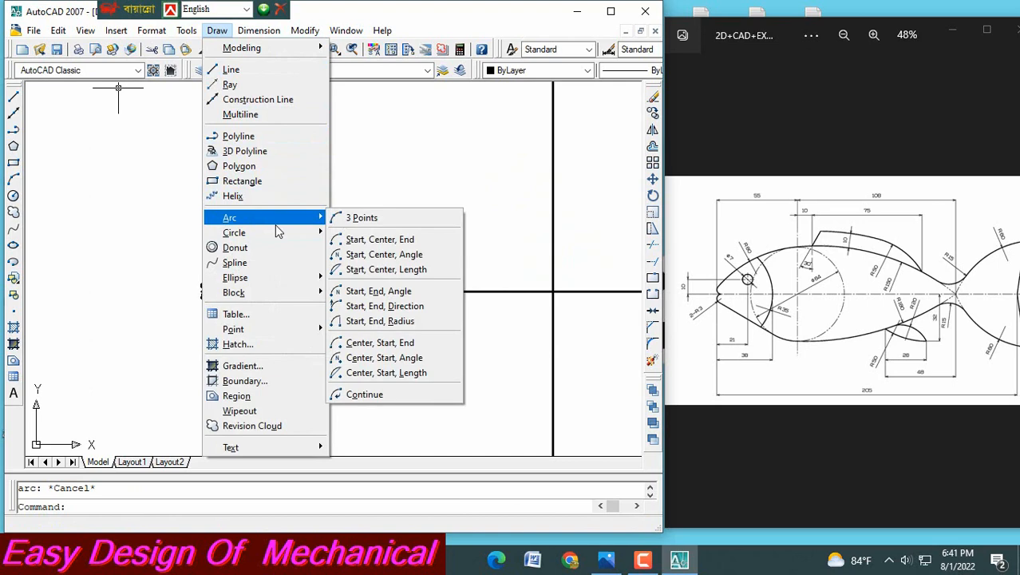
left_click(375, 321)
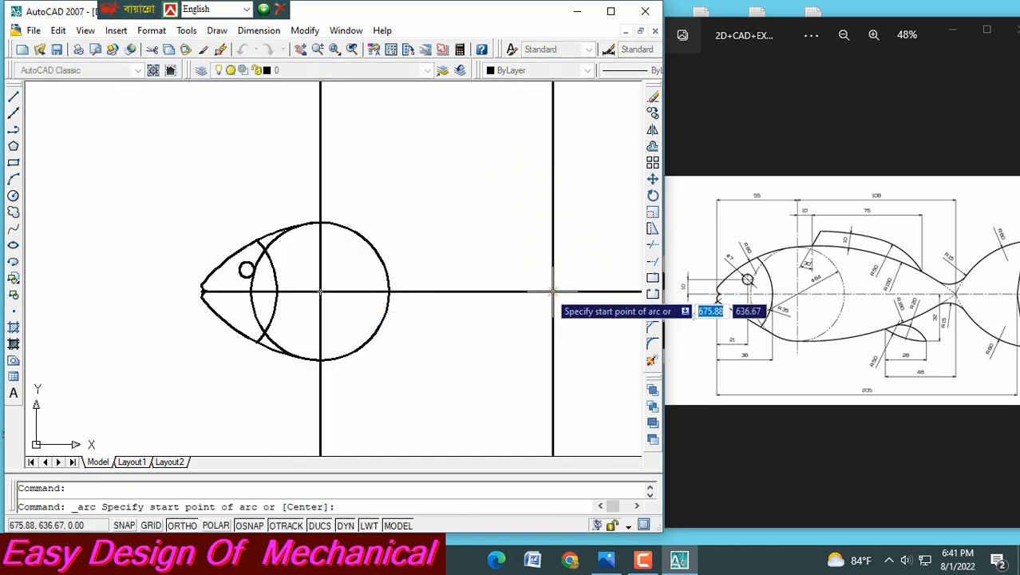
left_click(553, 292)
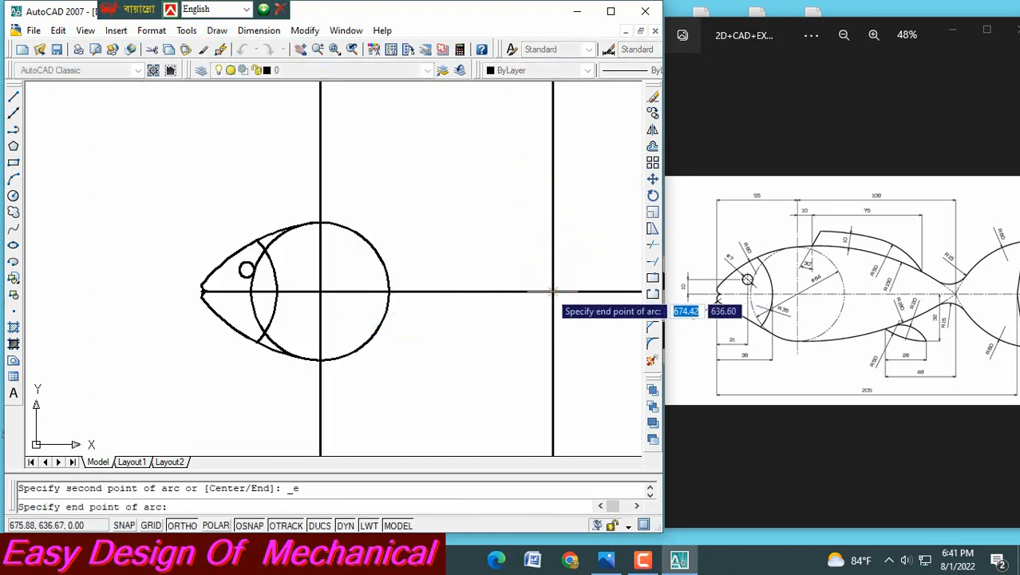
left_click(320, 222)
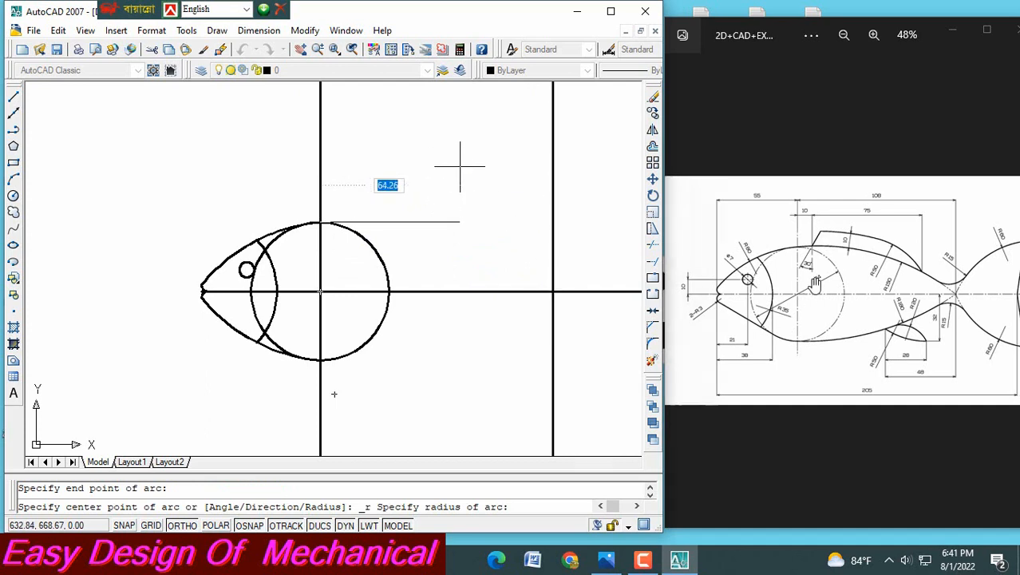
scroll(846, 298, "up", 3)
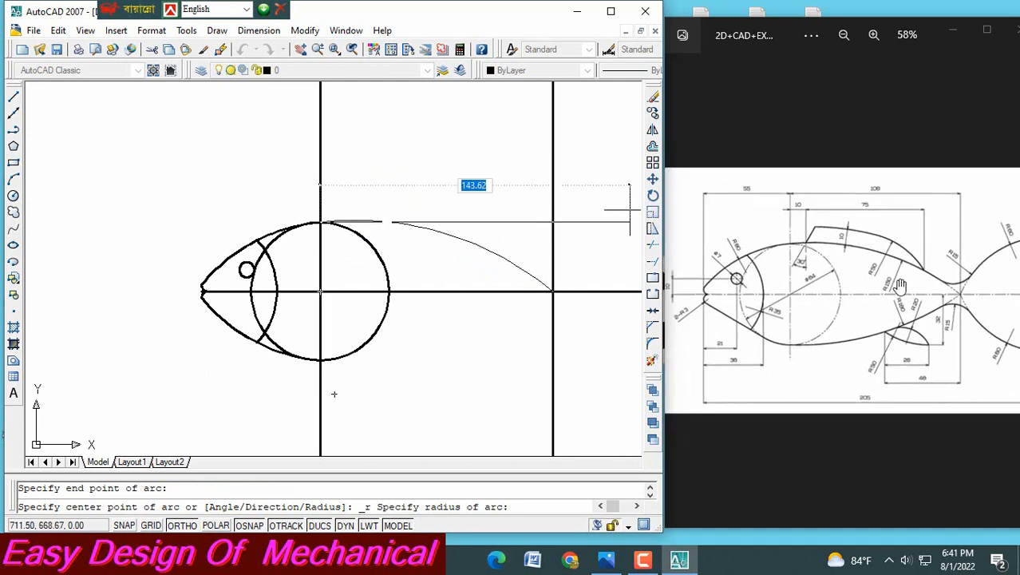
scroll(831, 289, "down", 4)
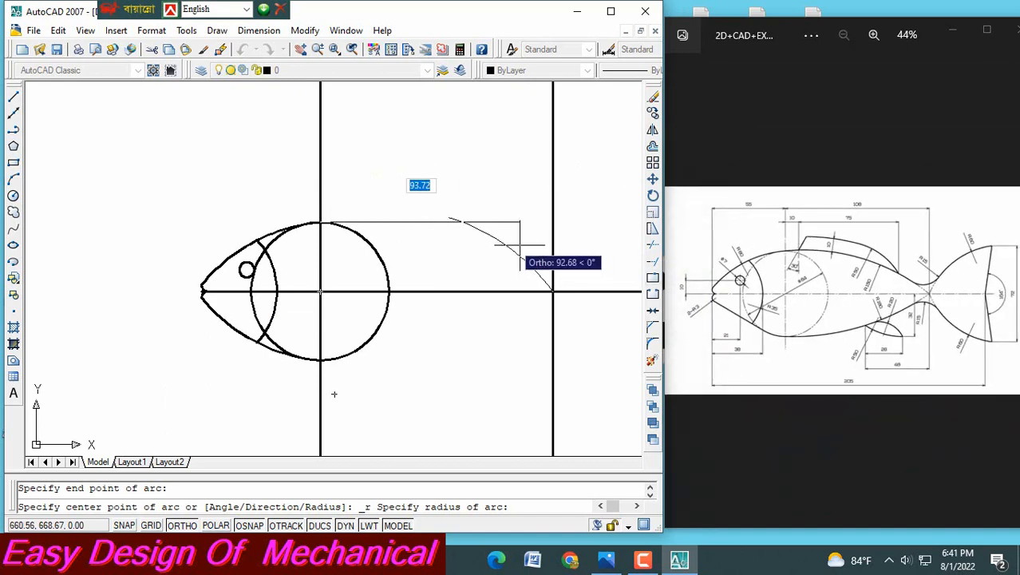
type("1")
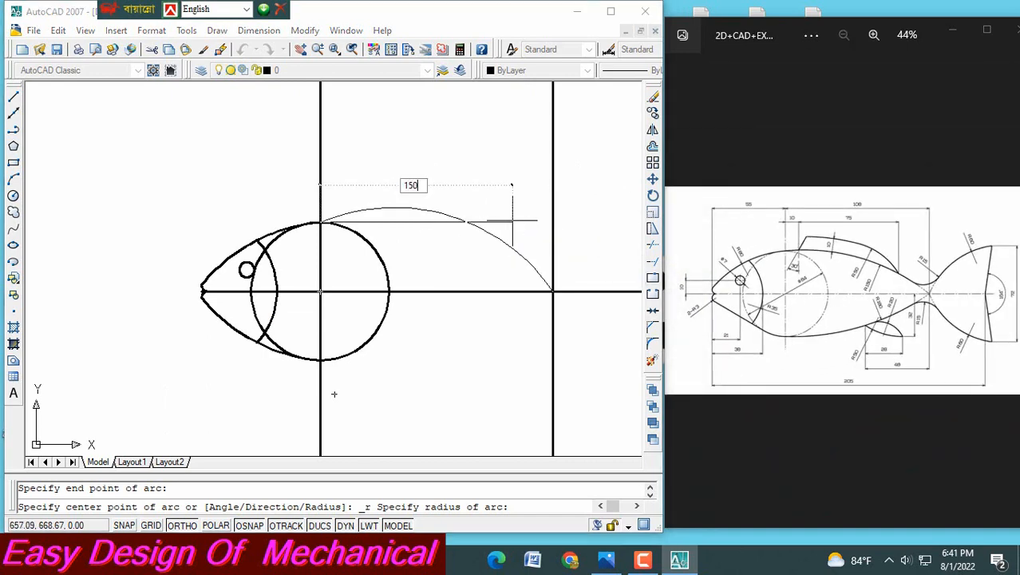
type("50")
key("Return")
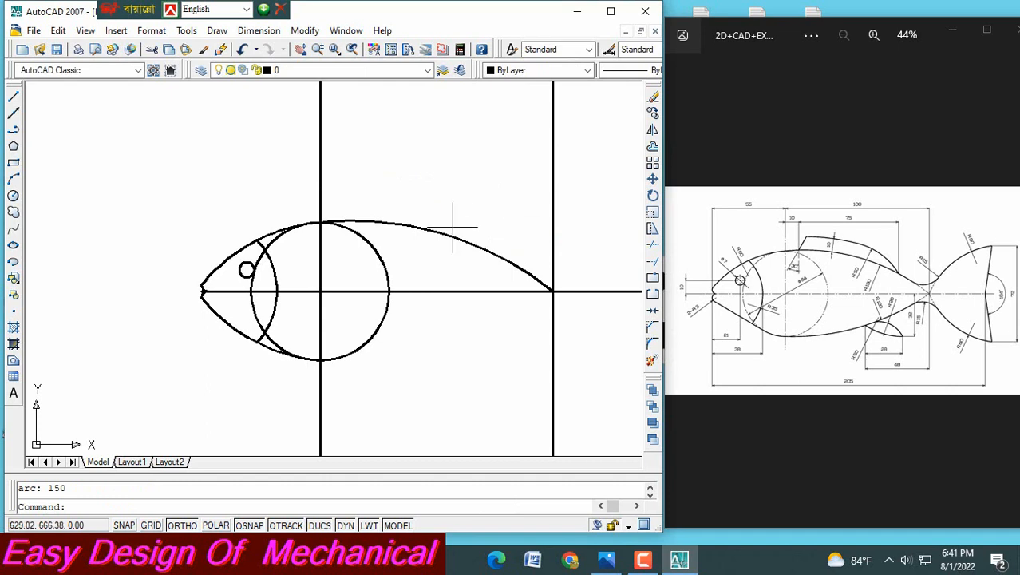
key("Escape")
left_click(543, 291)
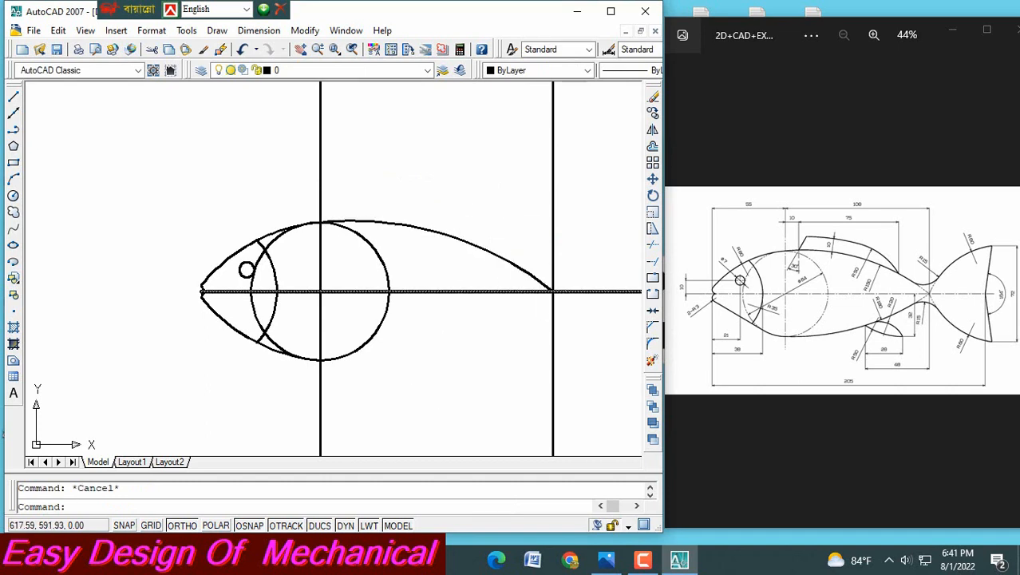
key("Escape")
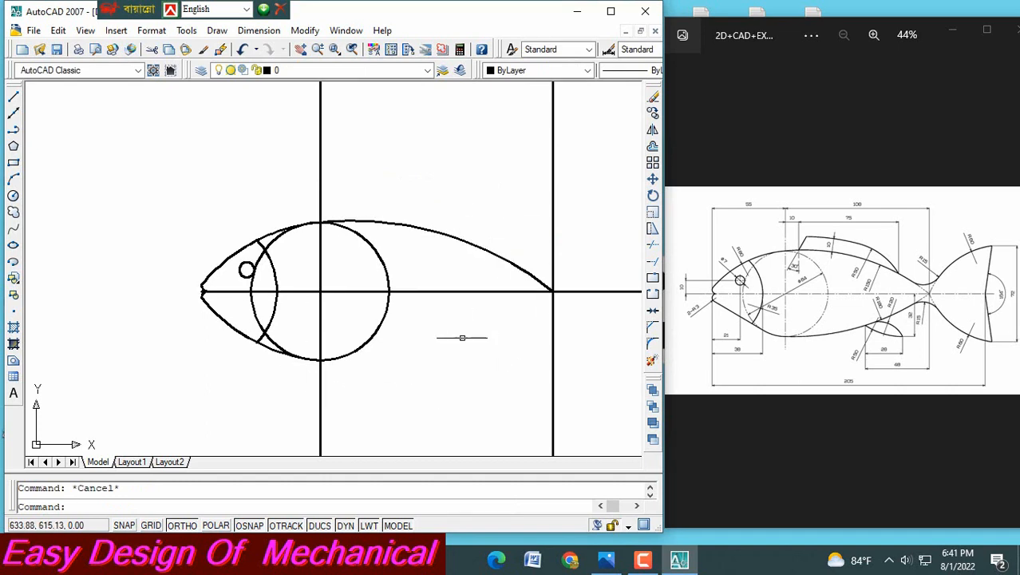
- Try to draw the belly as a radius 180 arc from the body circle's lowest point to the tail intersection
scroll(888, 319, "up", 5)
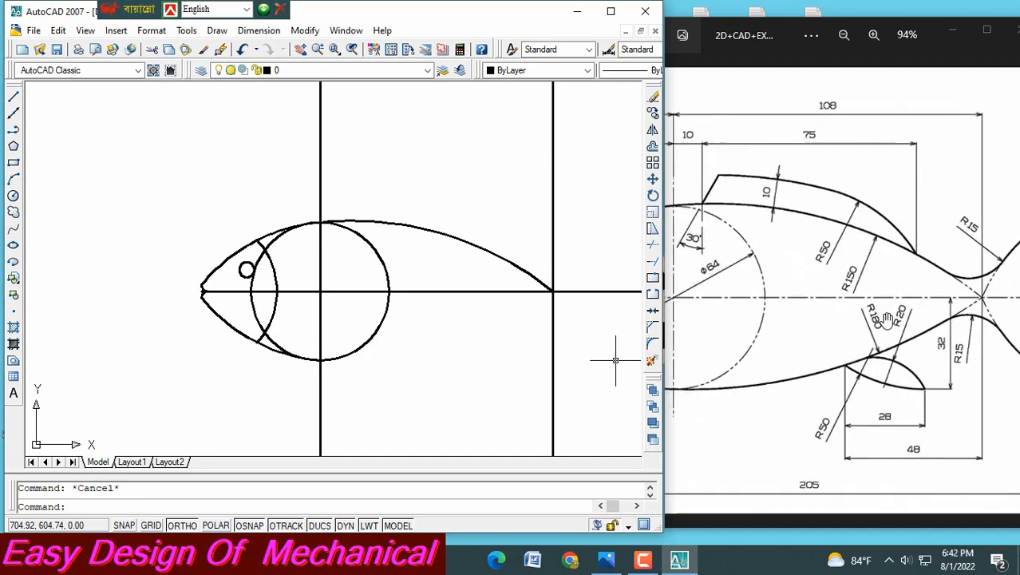
scroll(888, 319, "up", 6)
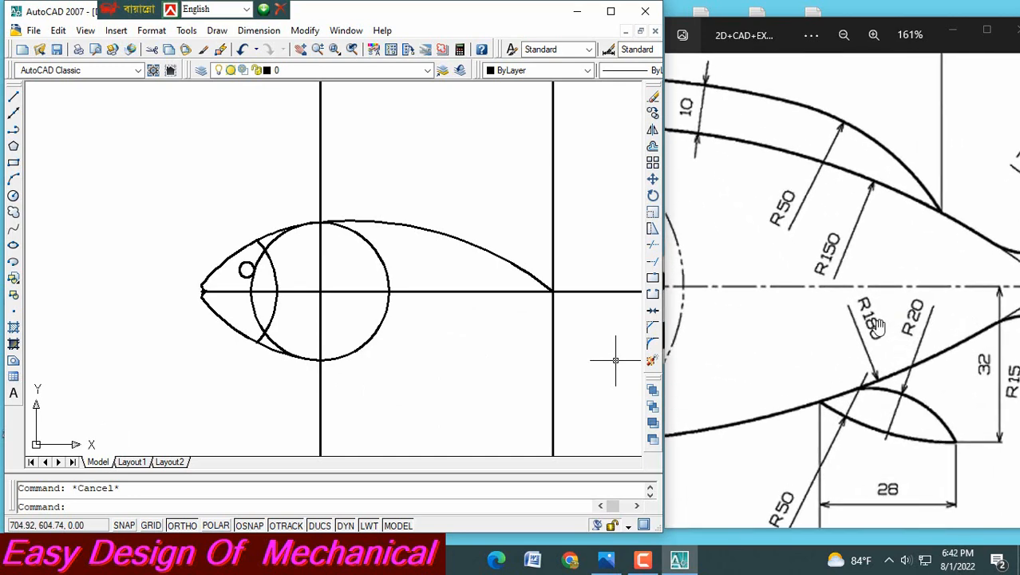
scroll(876, 326, "down", 9)
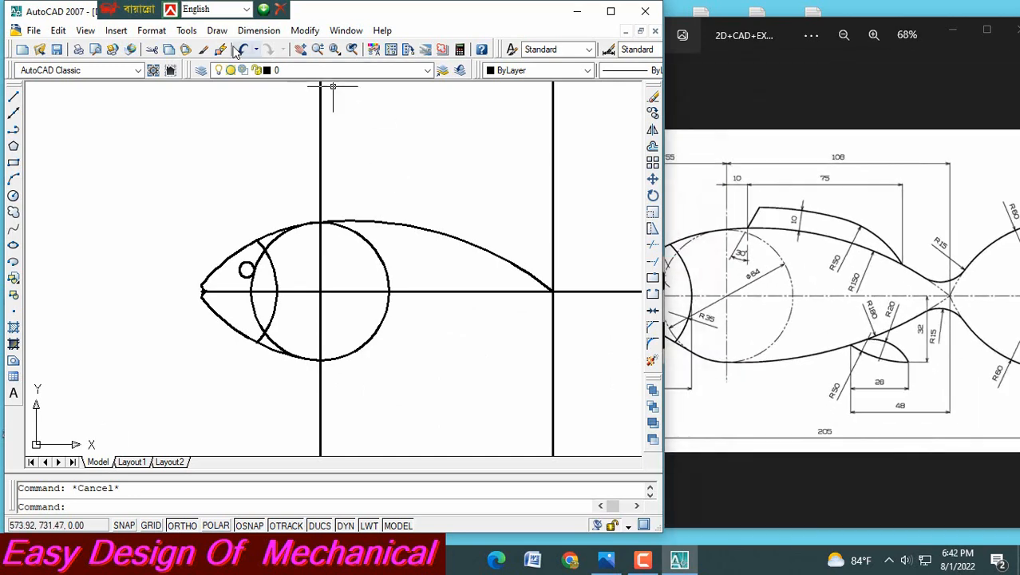
left_click(217, 30)
mouse_move(257, 225)
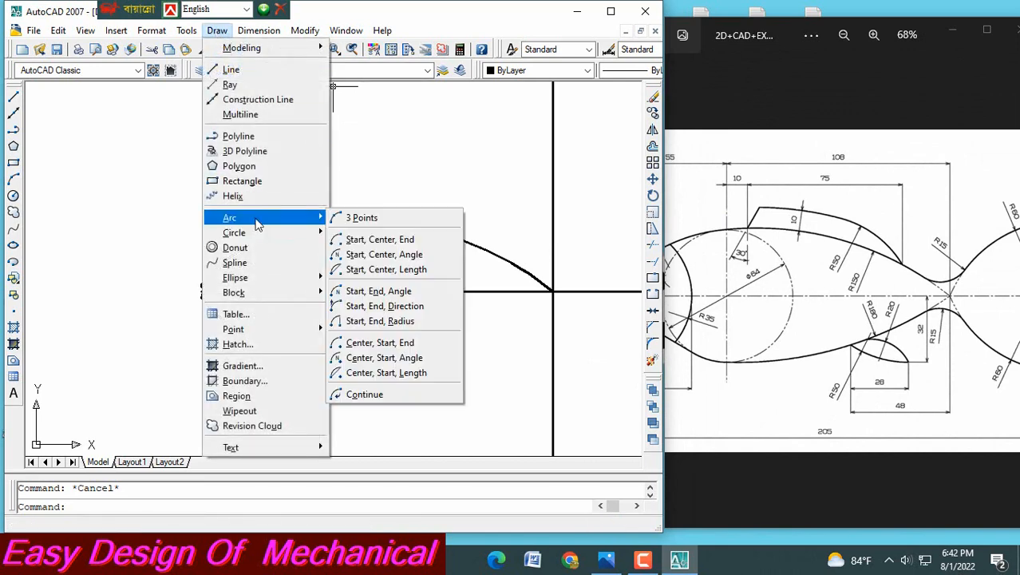
left_click(394, 322)
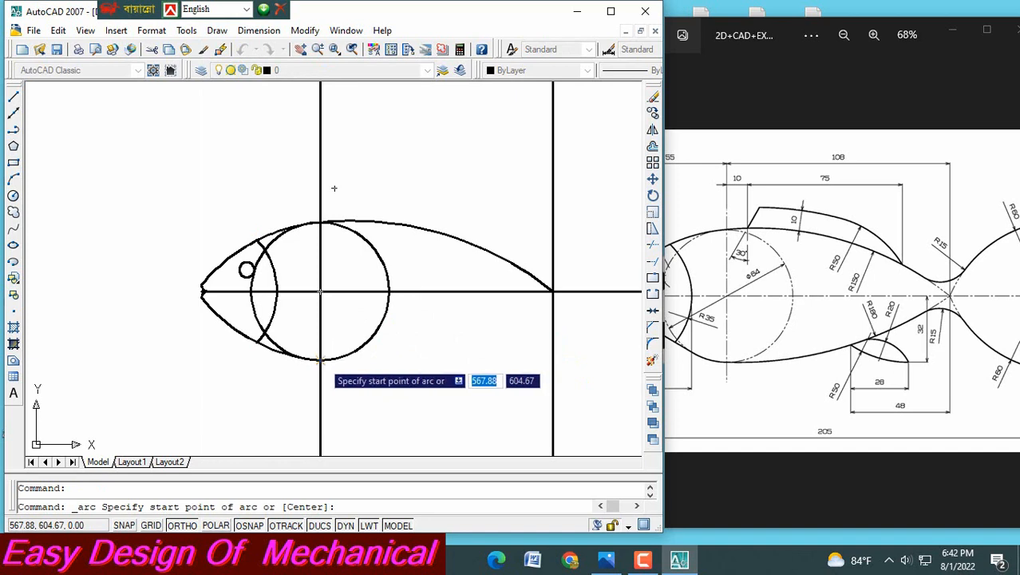
left_click(321, 360)
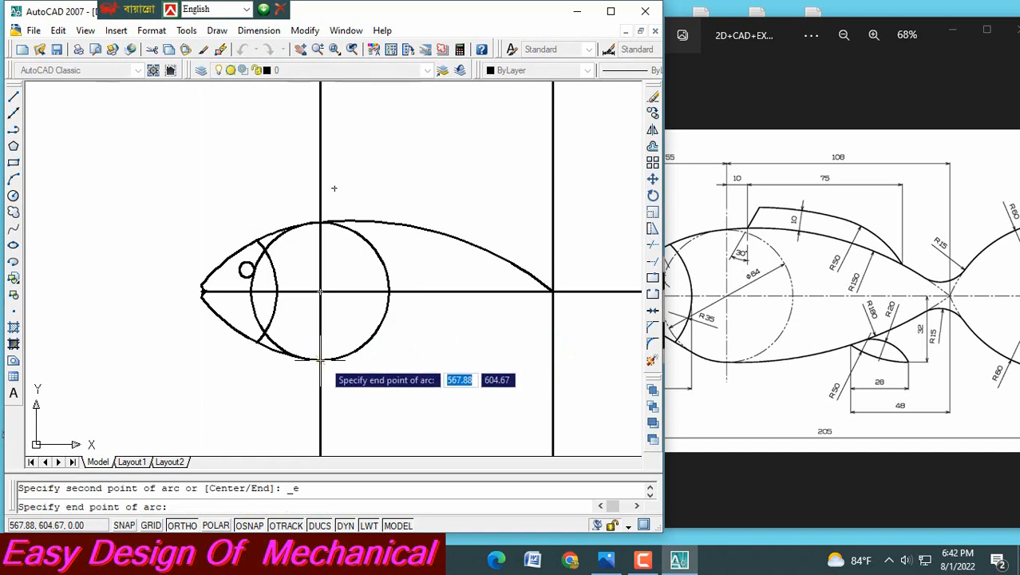
left_click(553, 292)
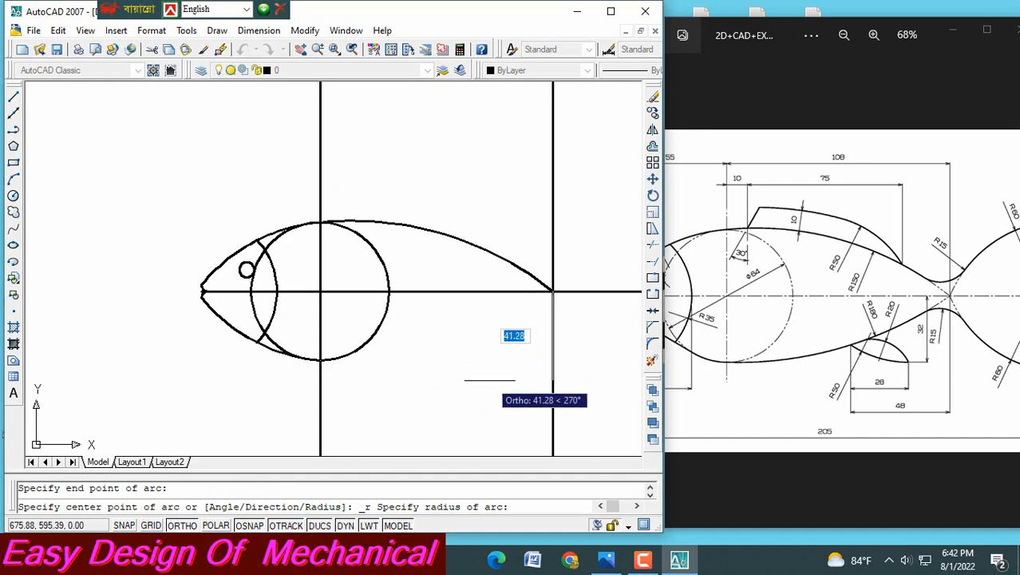
type("180")
key("Return")
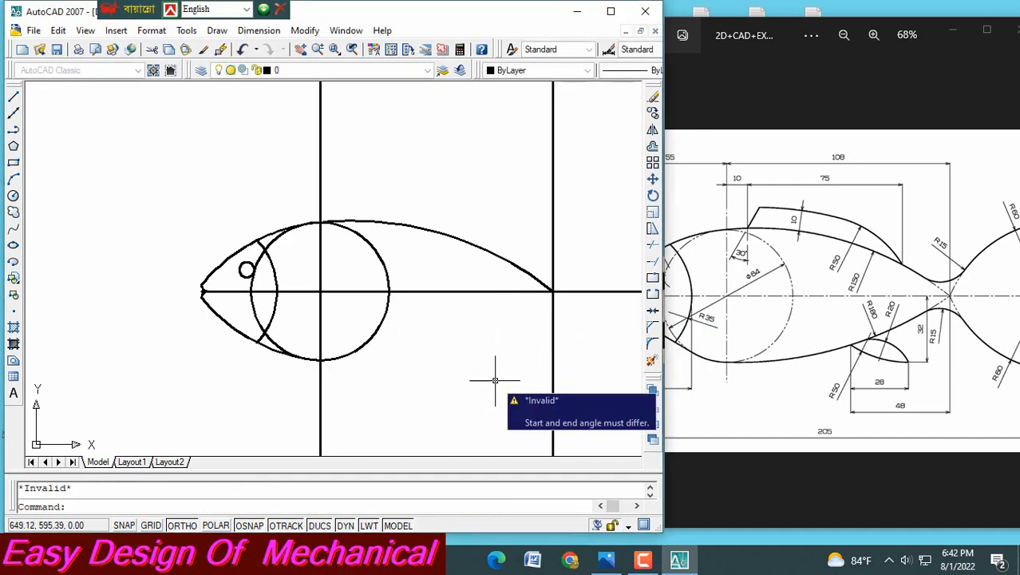
key("Escape")
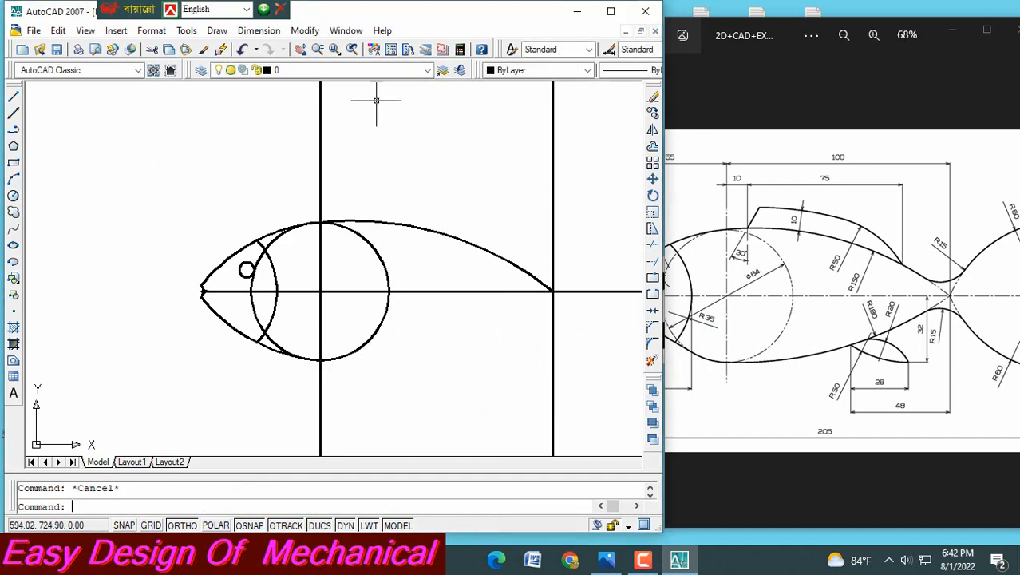
- Draw the belly as a start-end-radius arc of radius 180 from the body circle's lowest point to the tail intersection
left_click(217, 30)
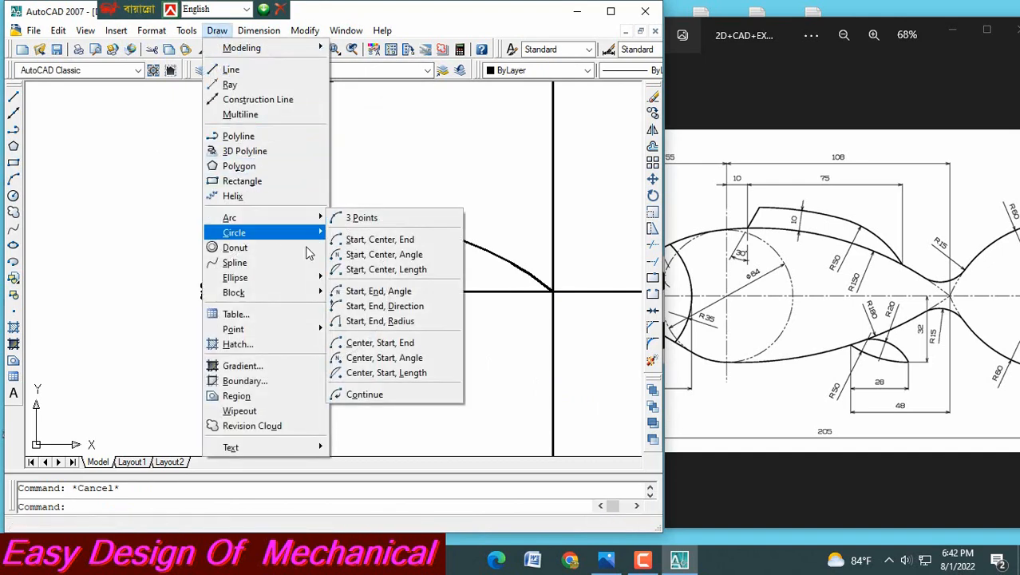
left_click(380, 320)
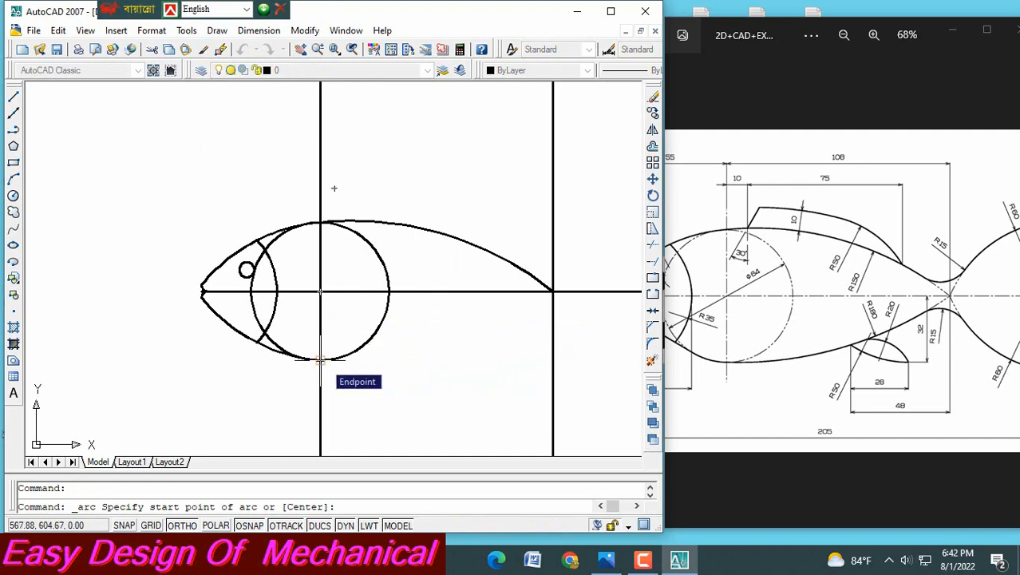
left_click(321, 360)
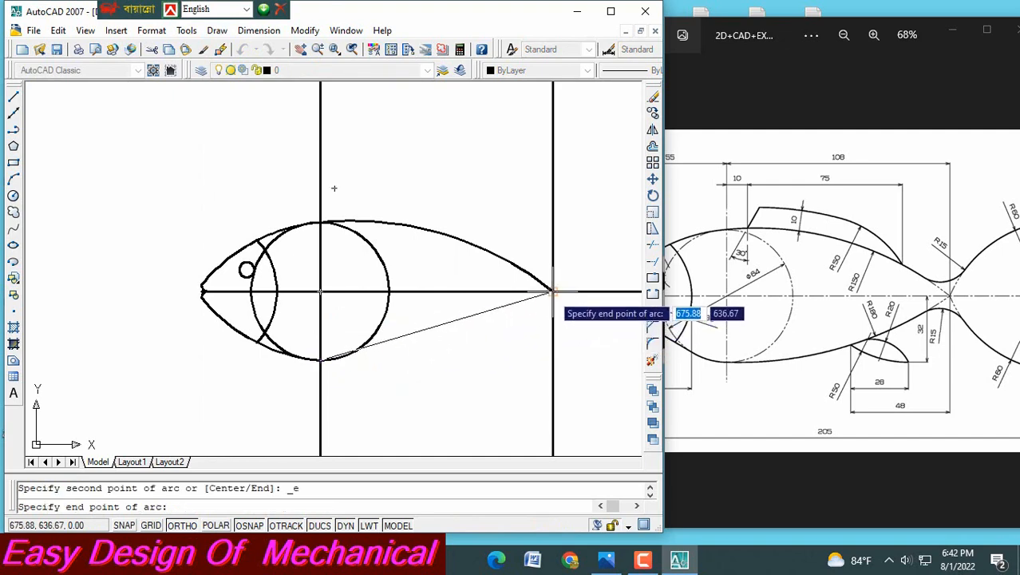
left_click(552, 292)
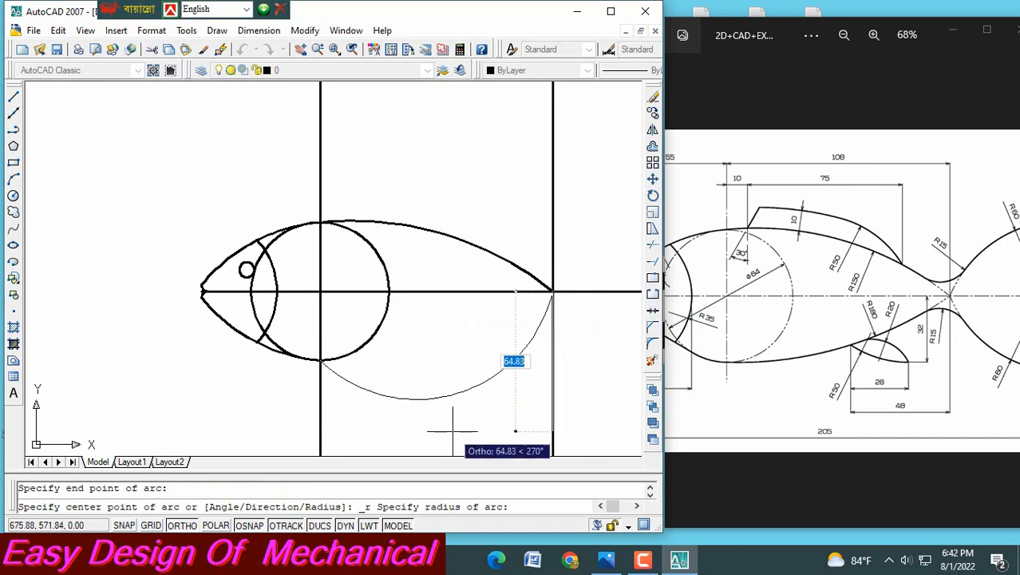
type("180")
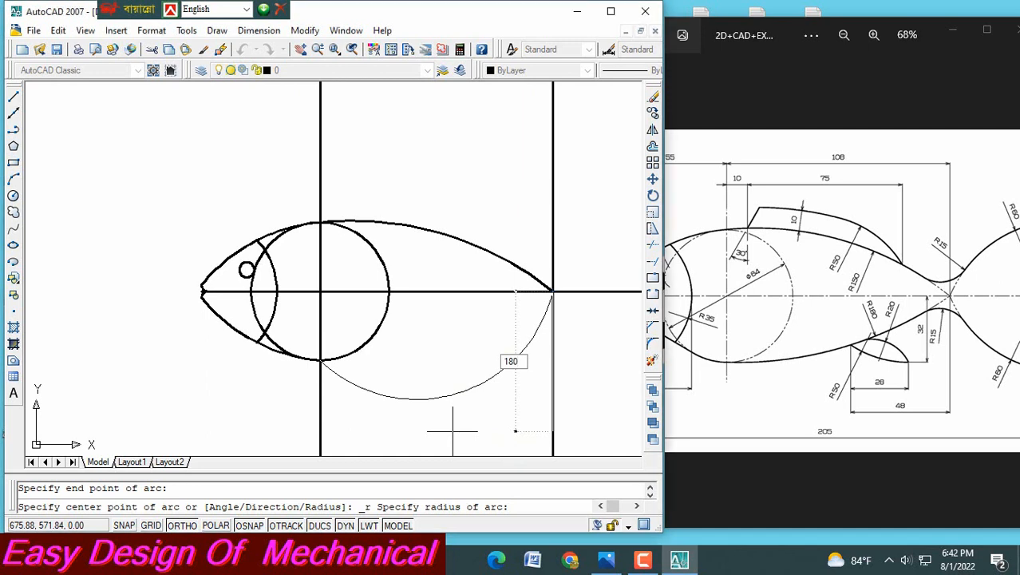
key("Return")
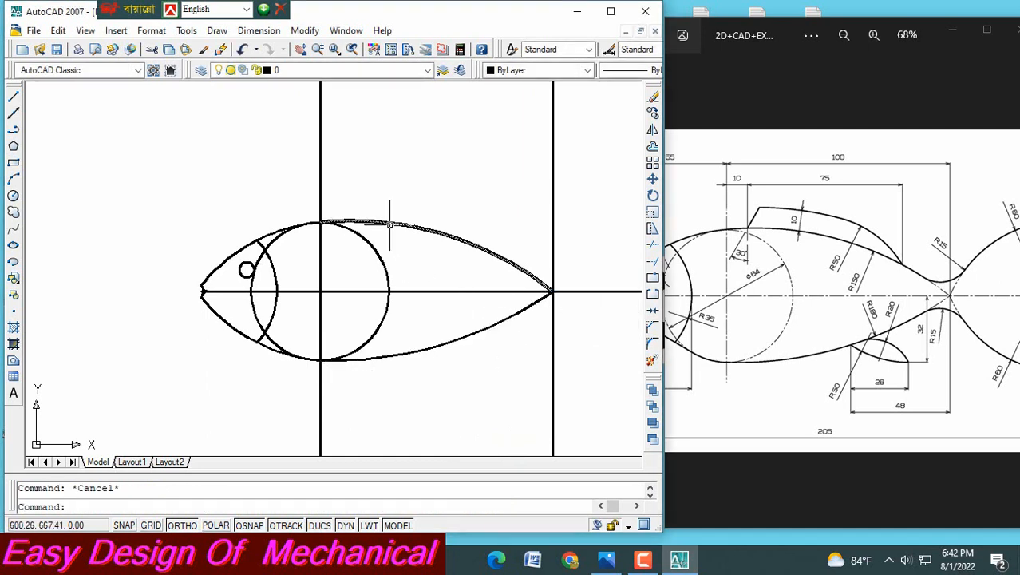
mouse_move(525, 352)
middle_mouse_down()
mouse_move(458, 346)
mouse_move(480, 365)
middle_mouse_up()
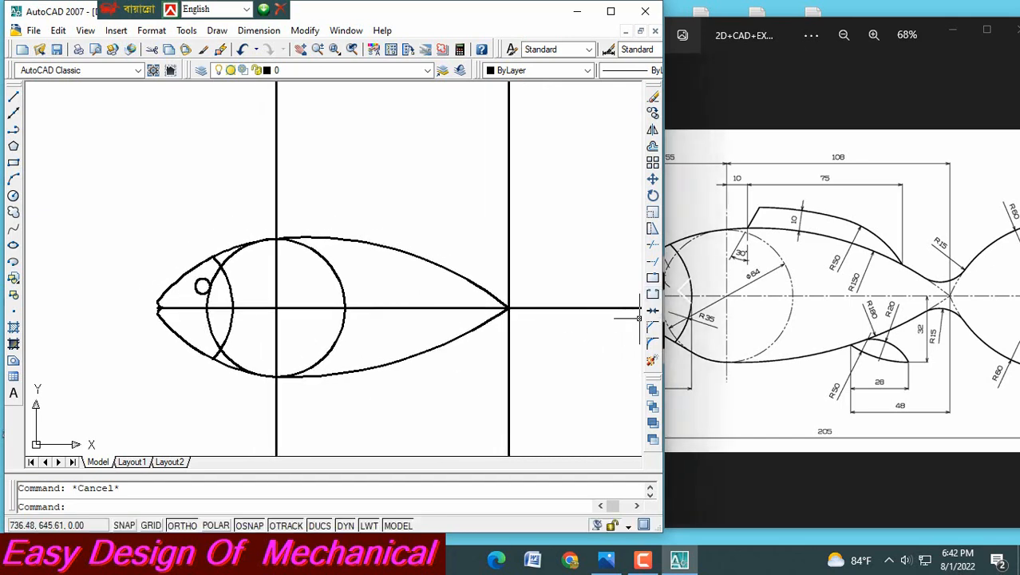
scroll(295, 202, "up", 4)
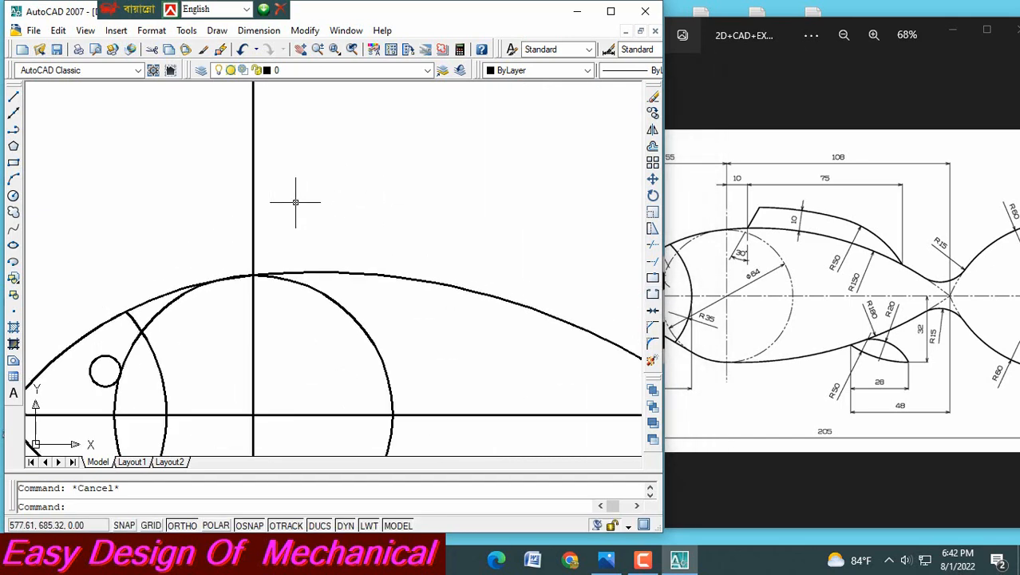
- Offset the body circle's vertical centre line by 10 towards the tail
scroll(295, 202, "down", 3)
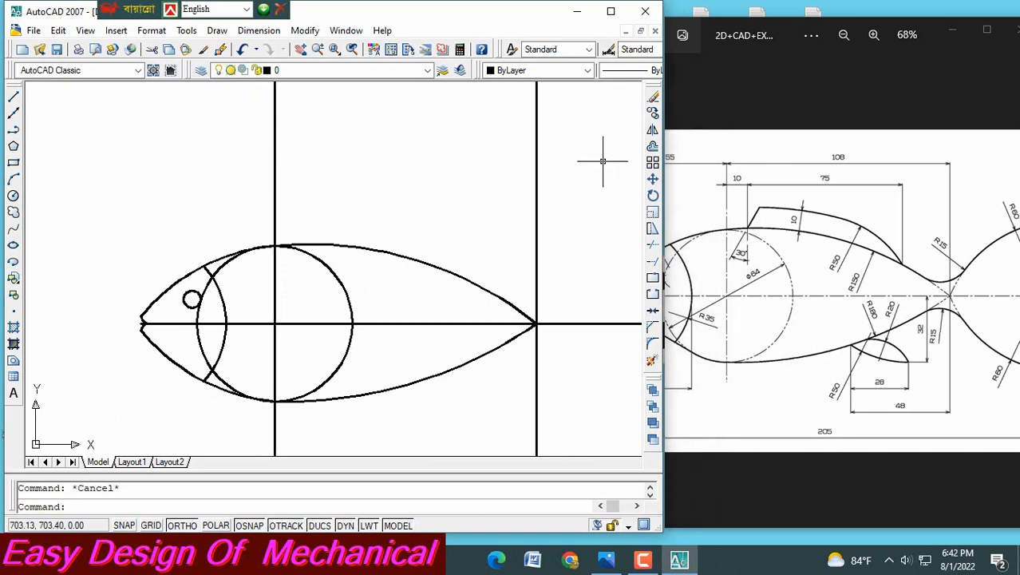
left_click(653, 146)
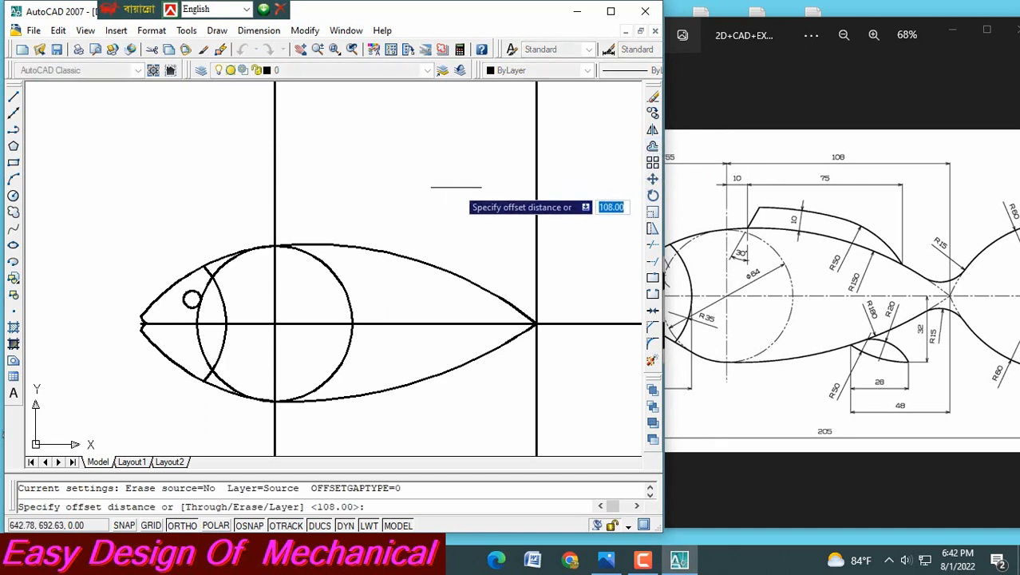
type("10")
key("Return")
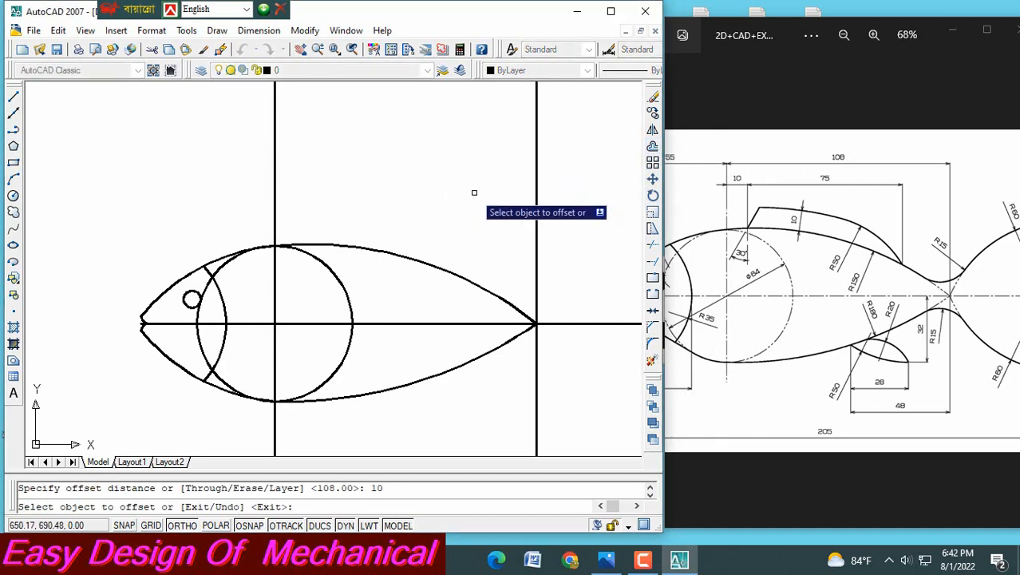
left_click(275, 172)
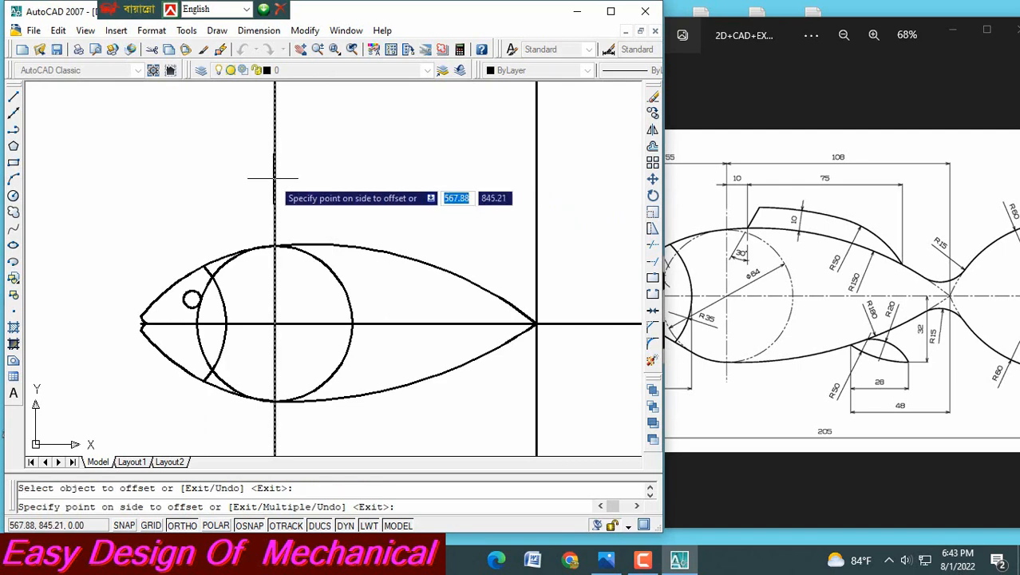
left_click(305, 174)
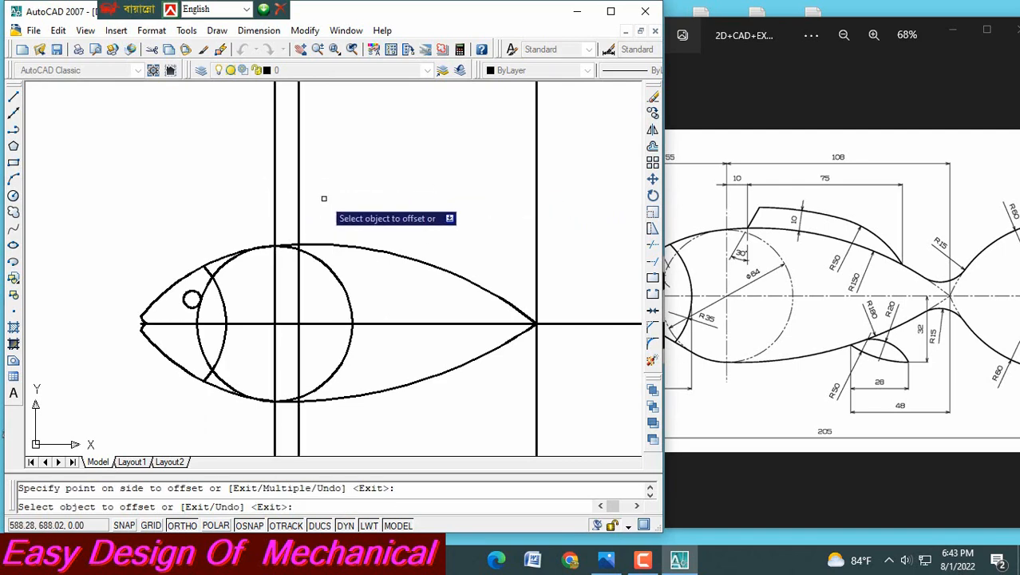
key("Escape")
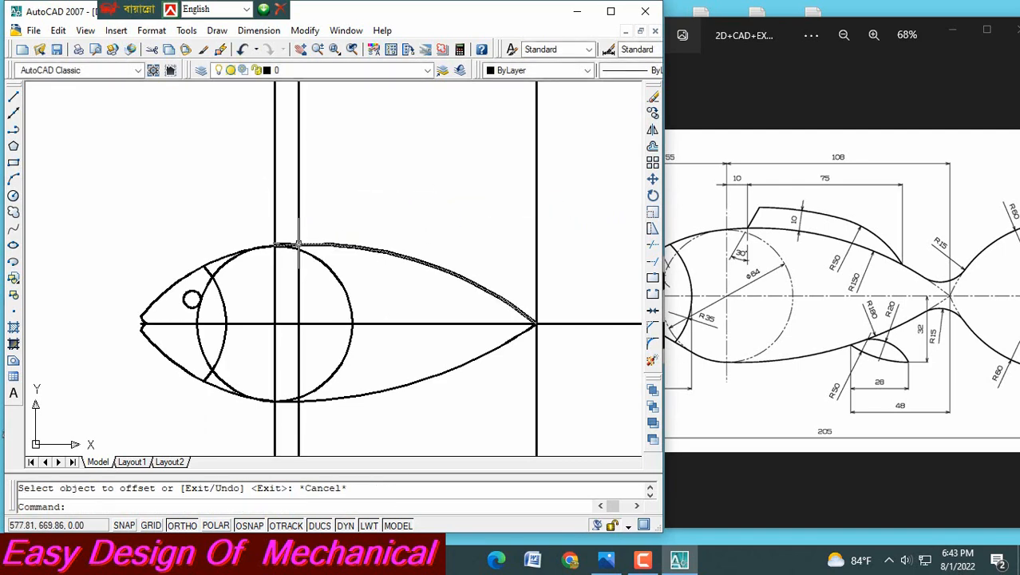
- Rotate the offset vertical line by -30 degrees about its intersection with the back arc
scroll(307, 230, "up", 3)
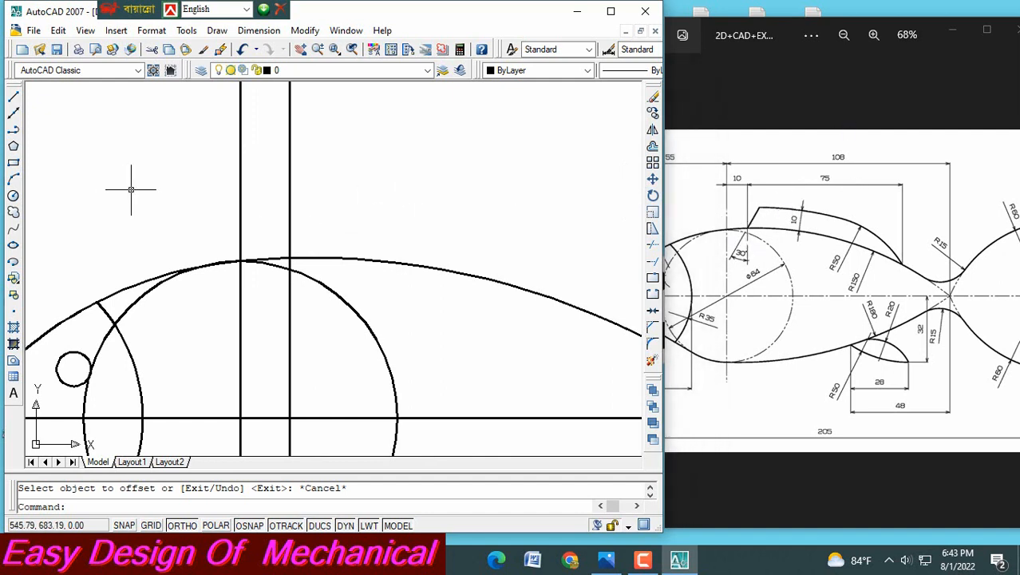
left_click(13, 98)
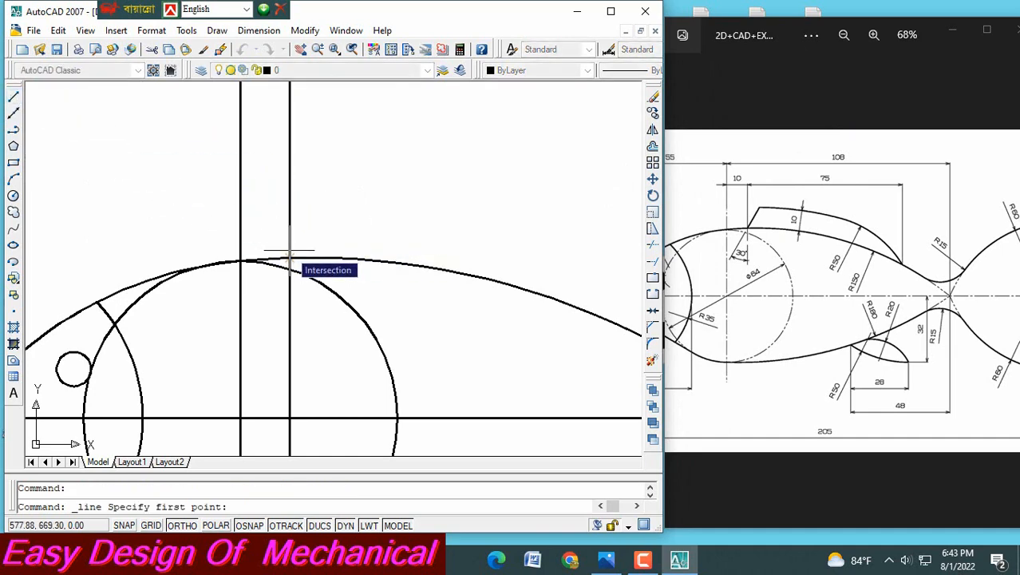
key("Escape")
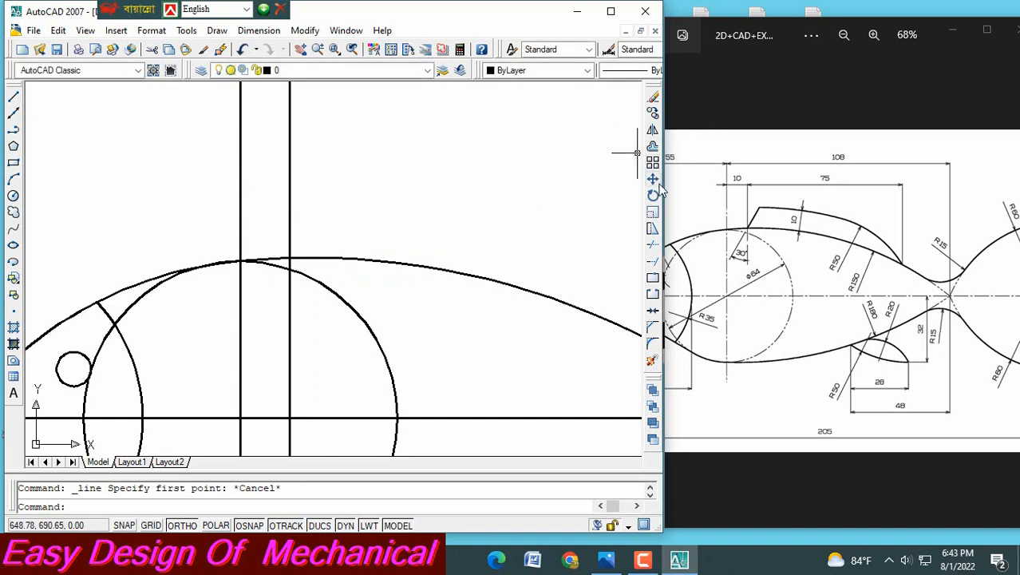
left_click(653, 195)
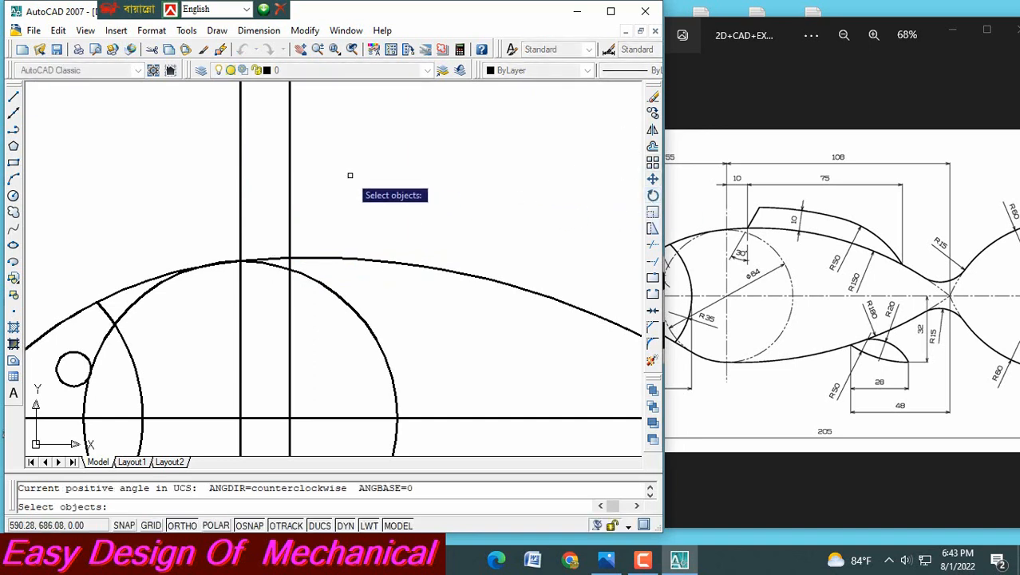
left_click(290, 160)
key("Return")
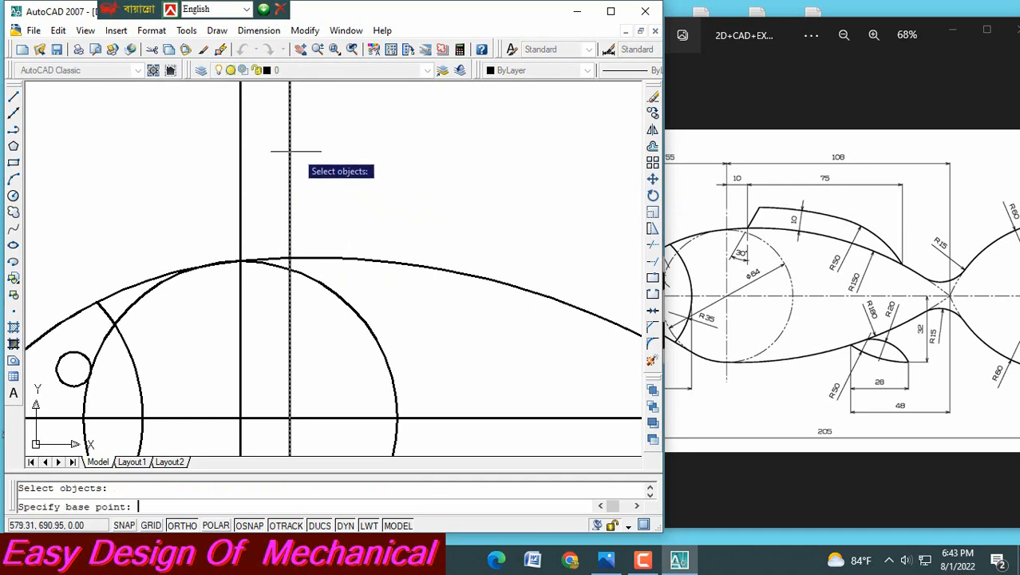
left_click(289, 258)
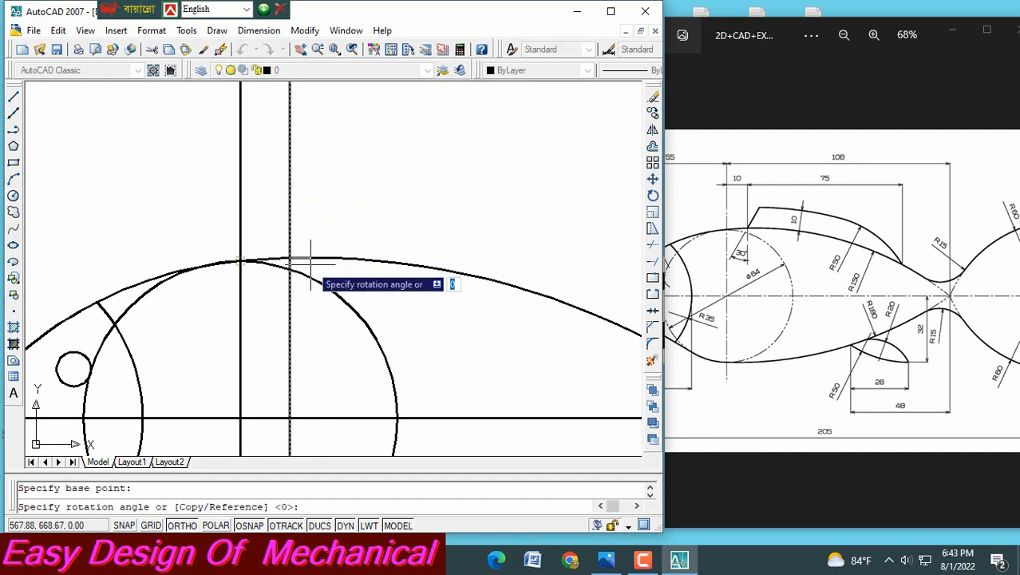
type("-")
key("Return")
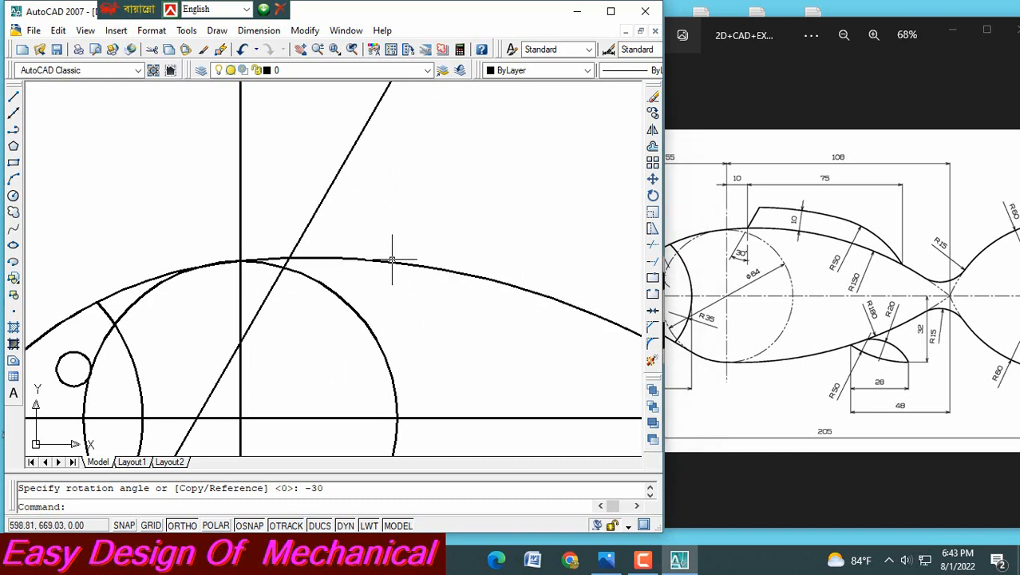
- Offset the back arc outward by 10 for the top edge of the dorsal fin
left_click(653, 148)
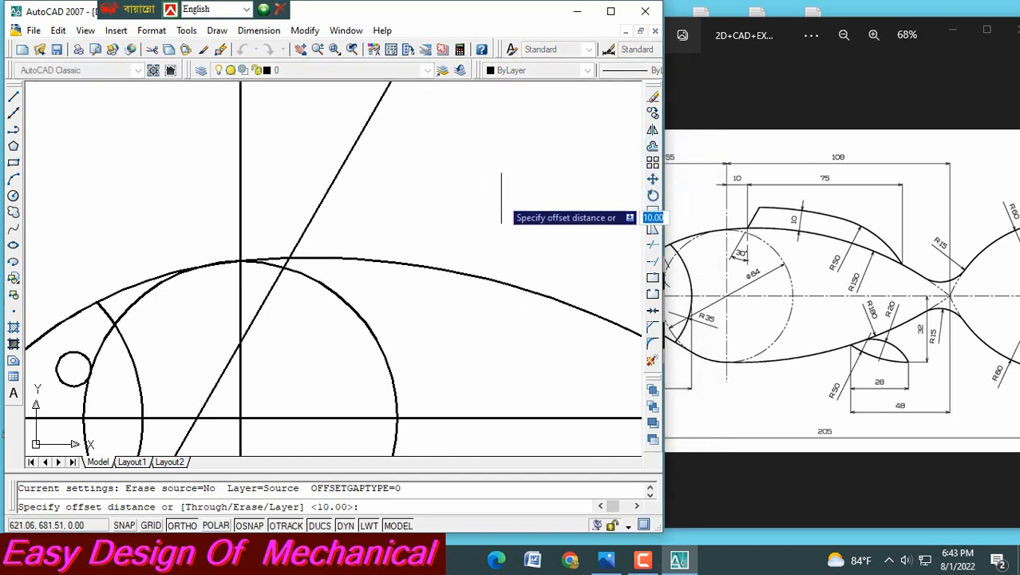
type("10")
key("Return")
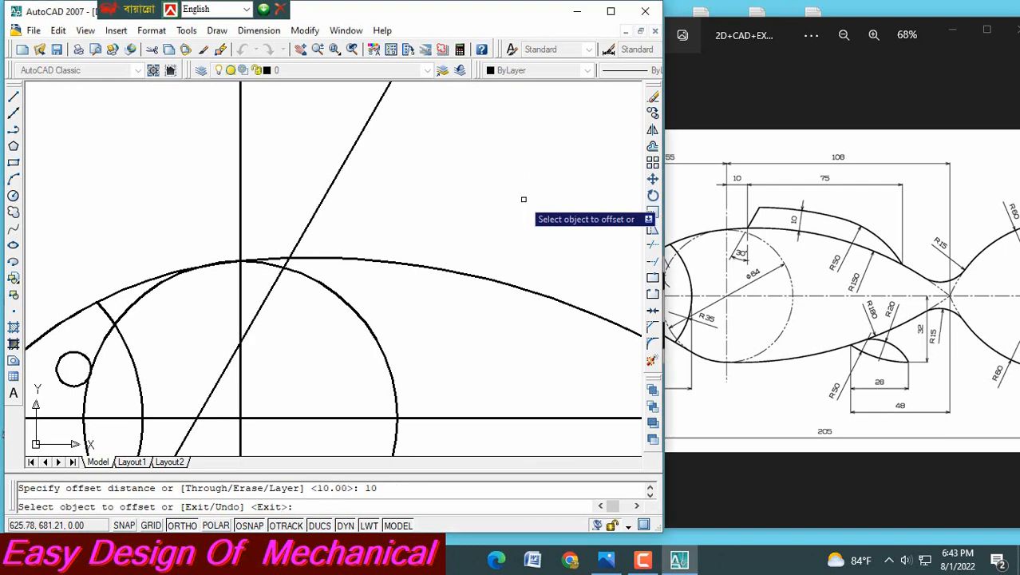
left_click(337, 260)
left_click(357, 214)
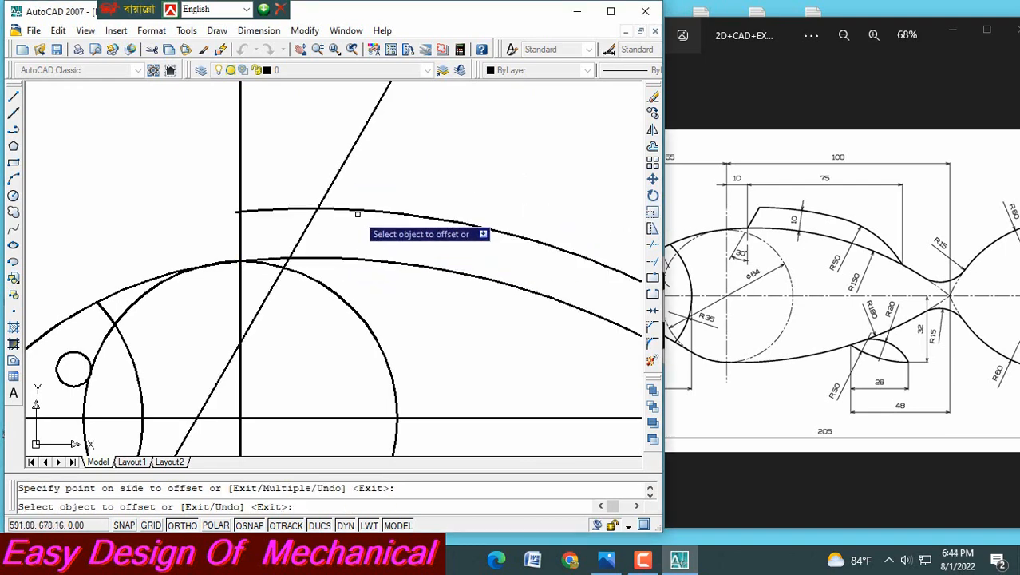
key("Escape")
- Draw a vertical line about 58 long upward from the intersection of the slanted line and the offset back arc
middle_click_drag(398, 235, 215, 197)
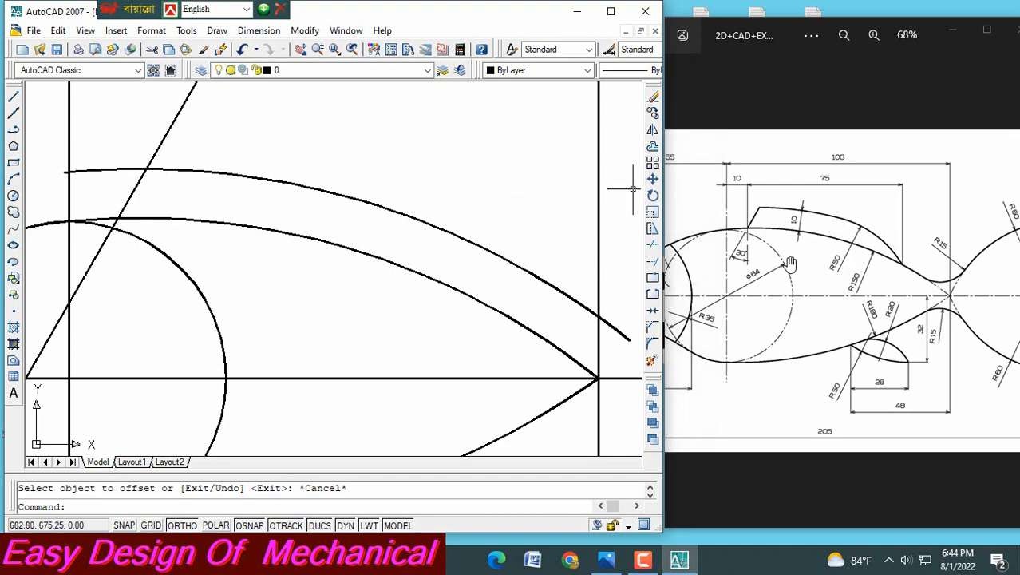
scroll(477, 175, "down", 5)
scroll(473, 164, "up", 4)
scroll(473, 166, "down", 1)
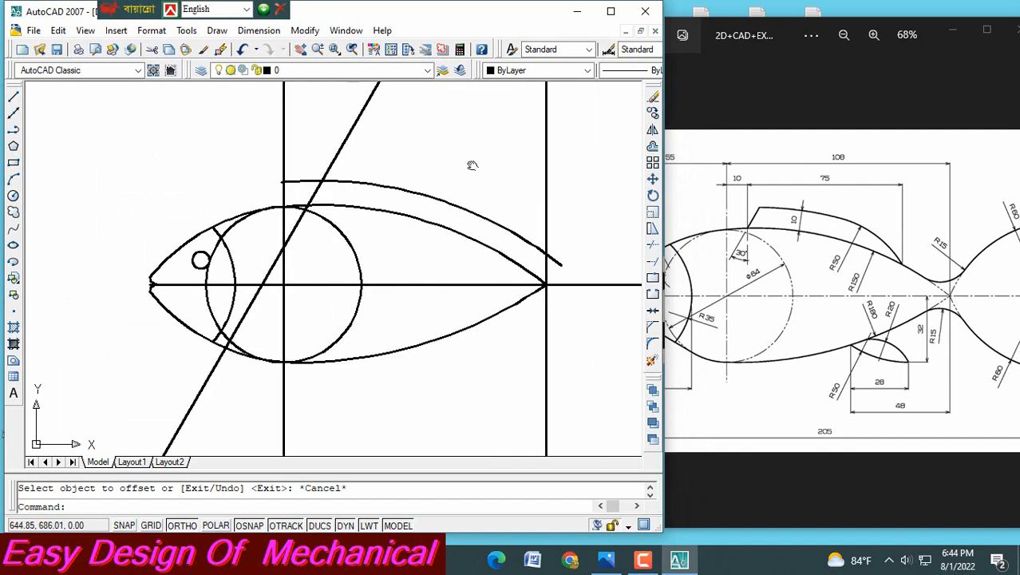
middle_click_drag(472, 165, 506, 234)
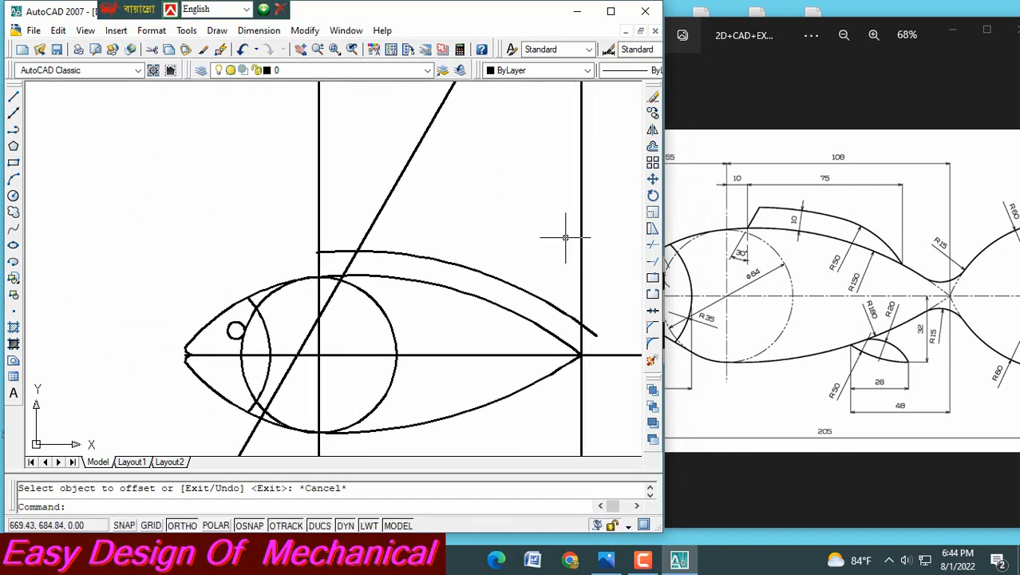
key("Escape")
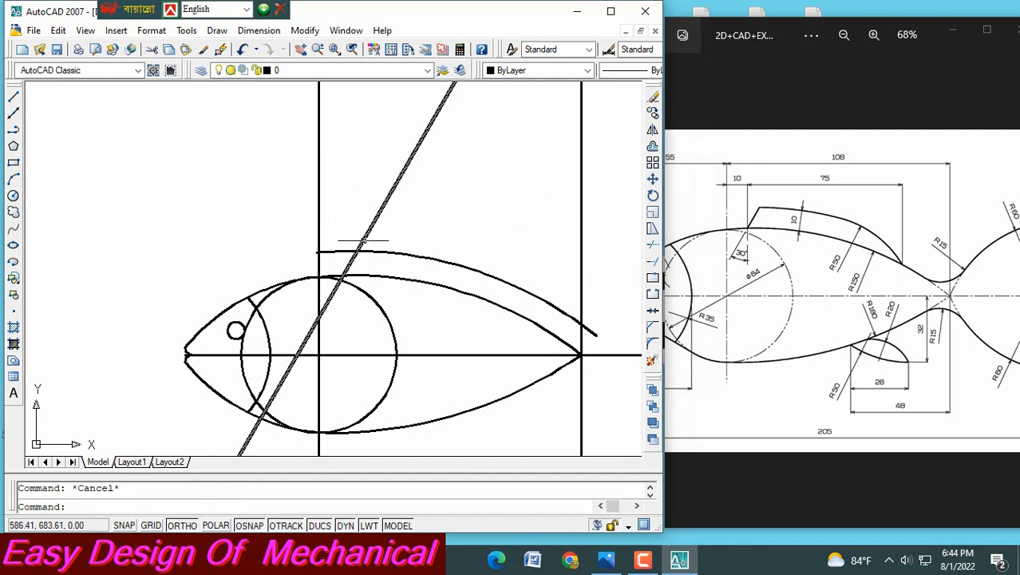
left_click(15, 97)
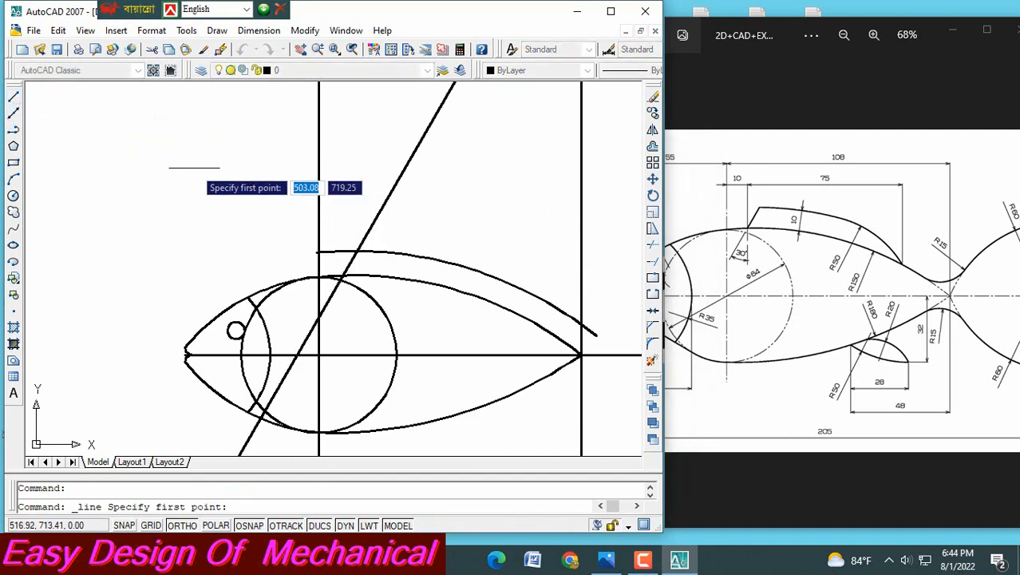
left_click(357, 251)
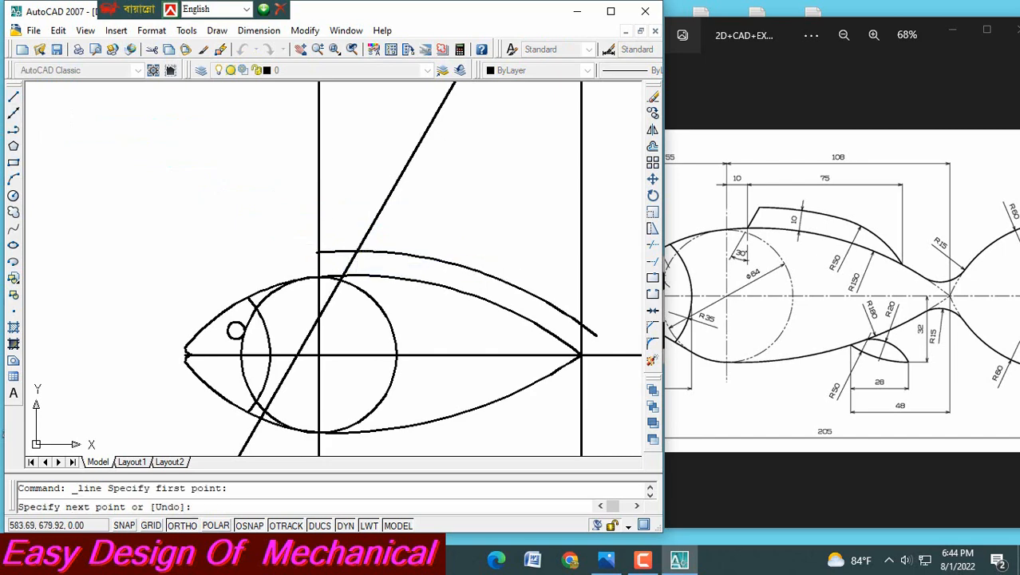
left_click(357, 110)
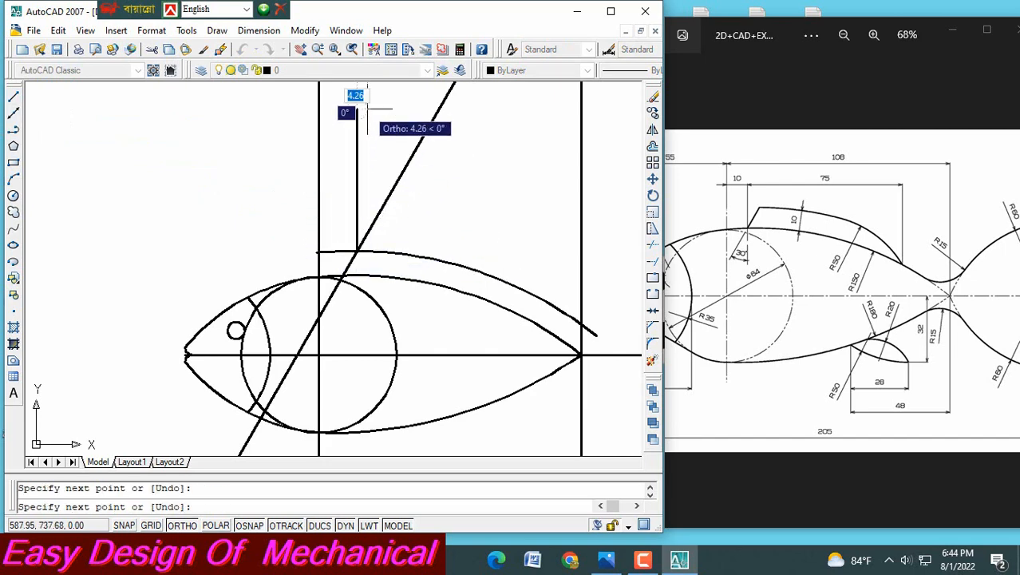
key("Escape")
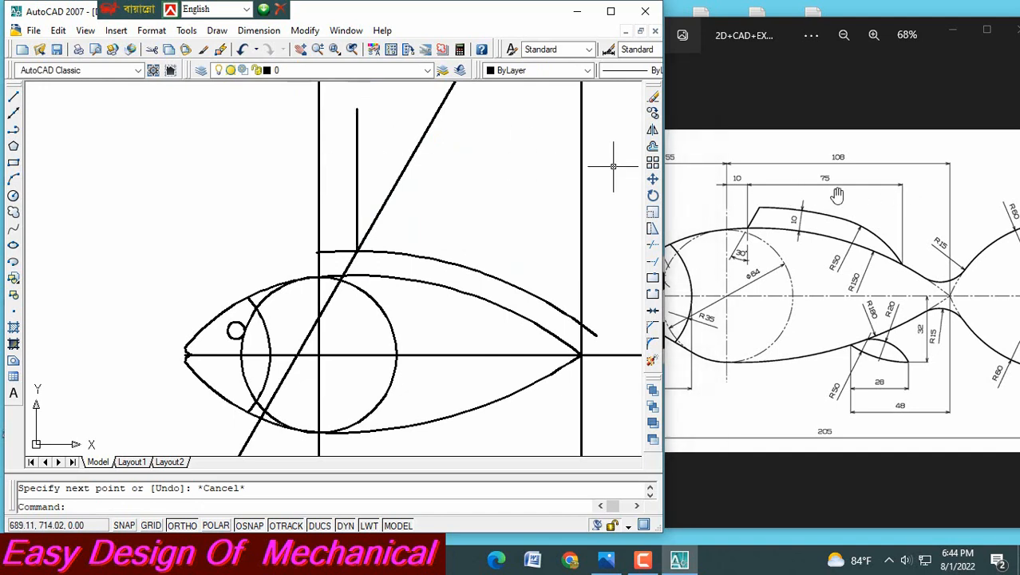
- Offset the short vertical line above the dorsal fin by 75 towards the tail
left_click(653, 147)
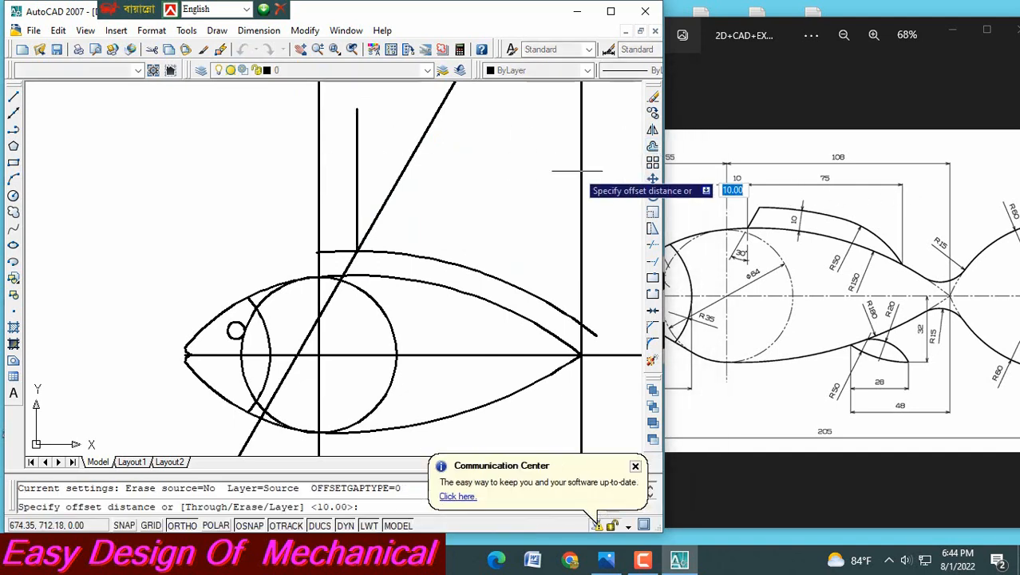
type("75")
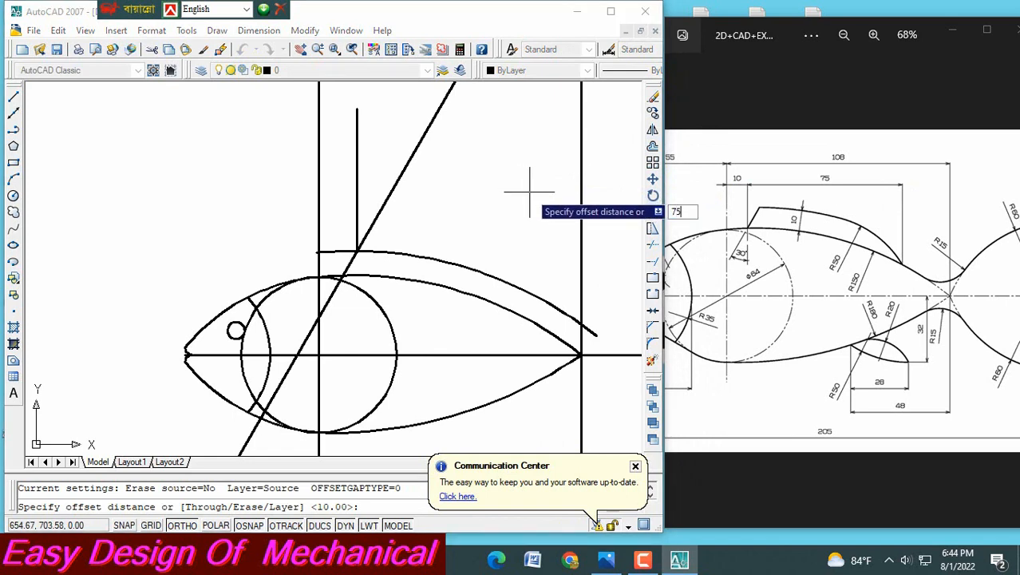
key("Return")
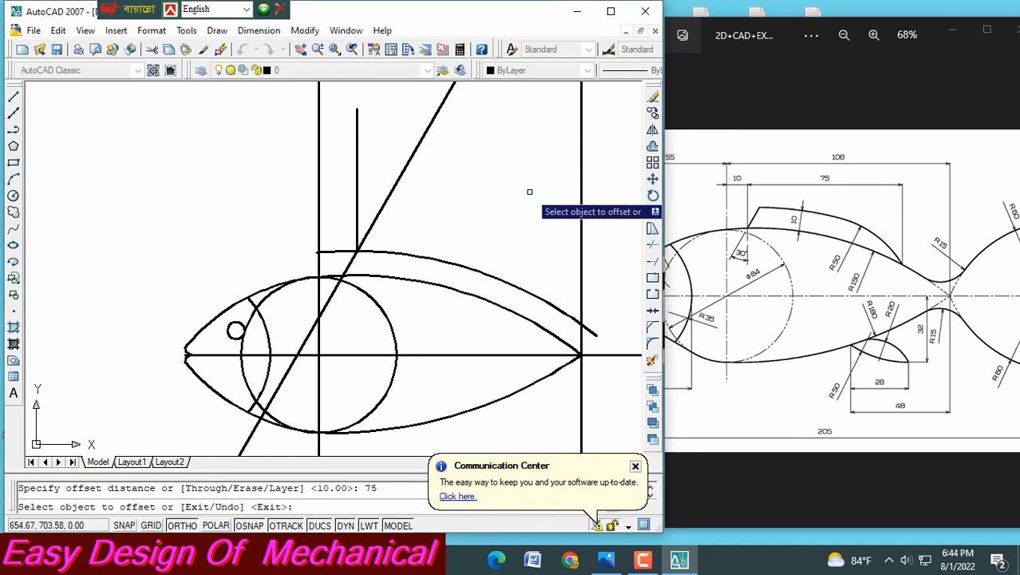
left_click(357, 182)
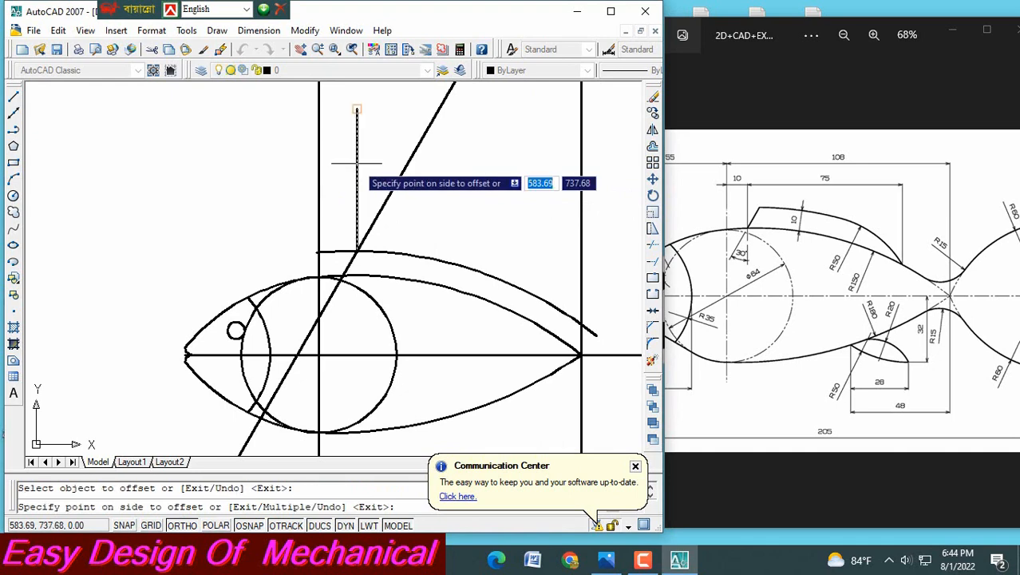
left_click(494, 174)
key("Escape")
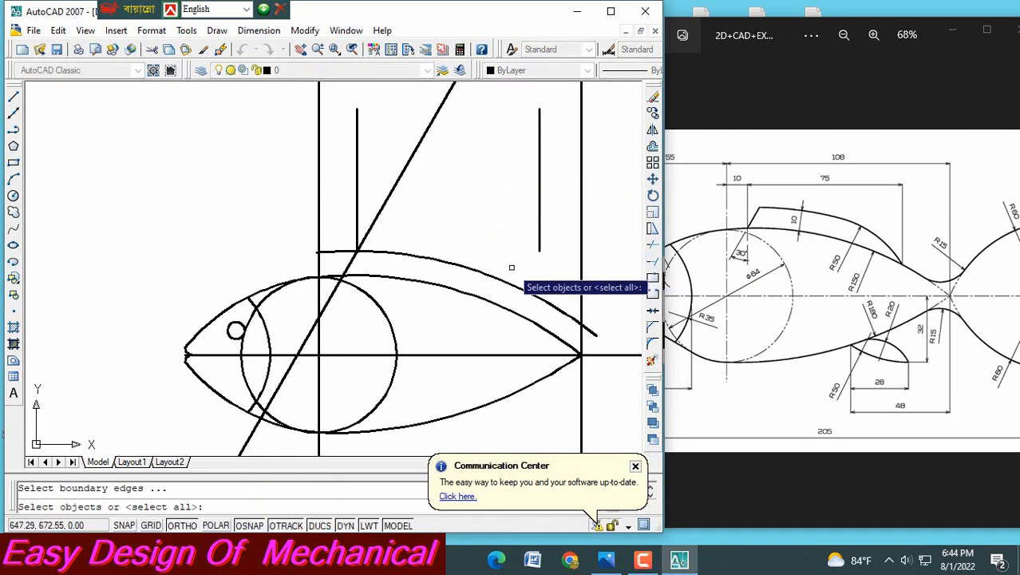
- Extend the offset short vertical line down to the back arc
key("Return")
left_click(541, 239)
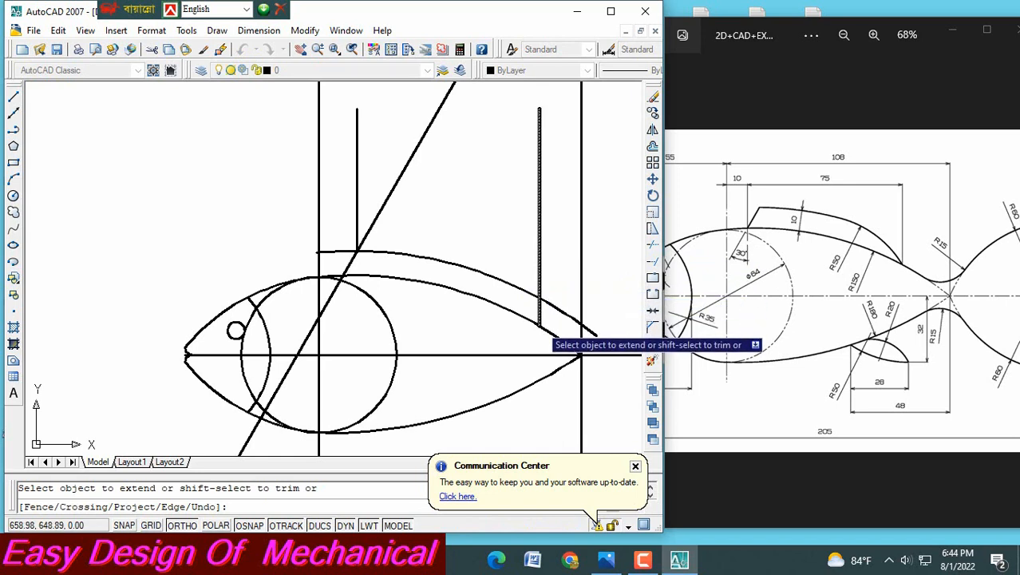
key("Escape")
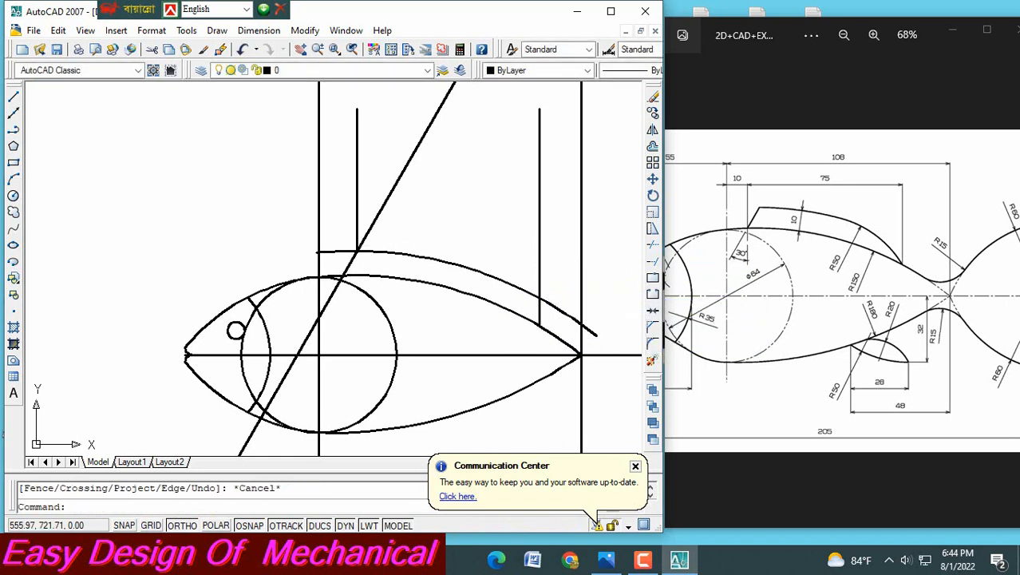
- Draw a radius 50 arc from the foot of the tail-side short vertical line to where the slanted line meets the back arc
key("ctrl+z")
left_click(218, 30)
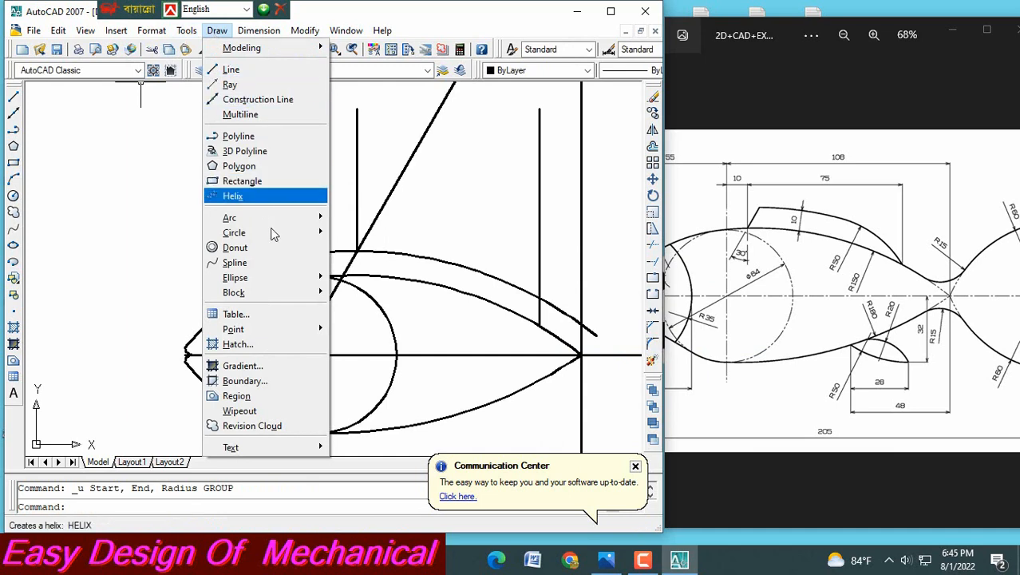
mouse_move(279, 219)
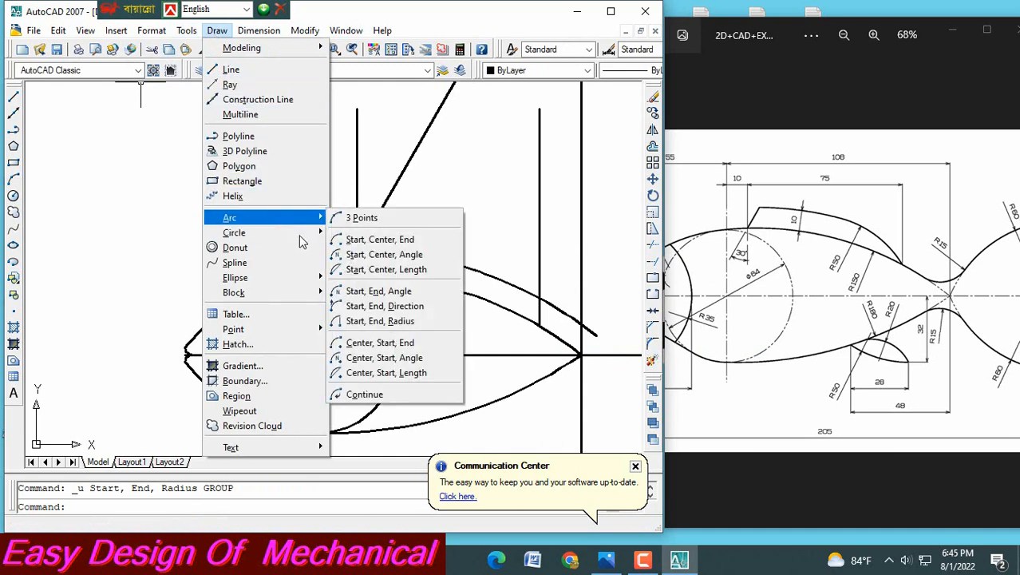
left_click(392, 321)
left_click(540, 326)
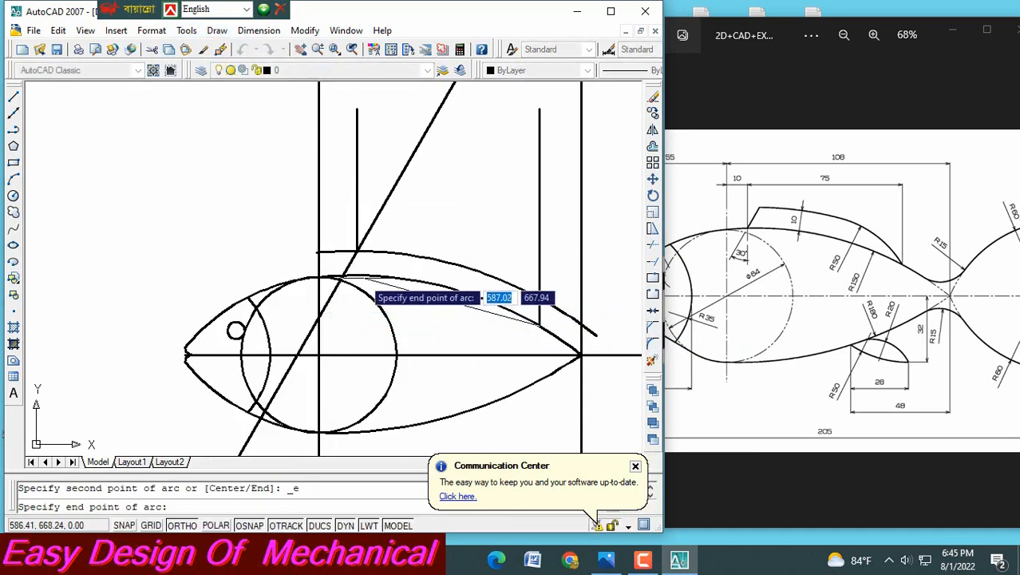
left_click(345, 274)
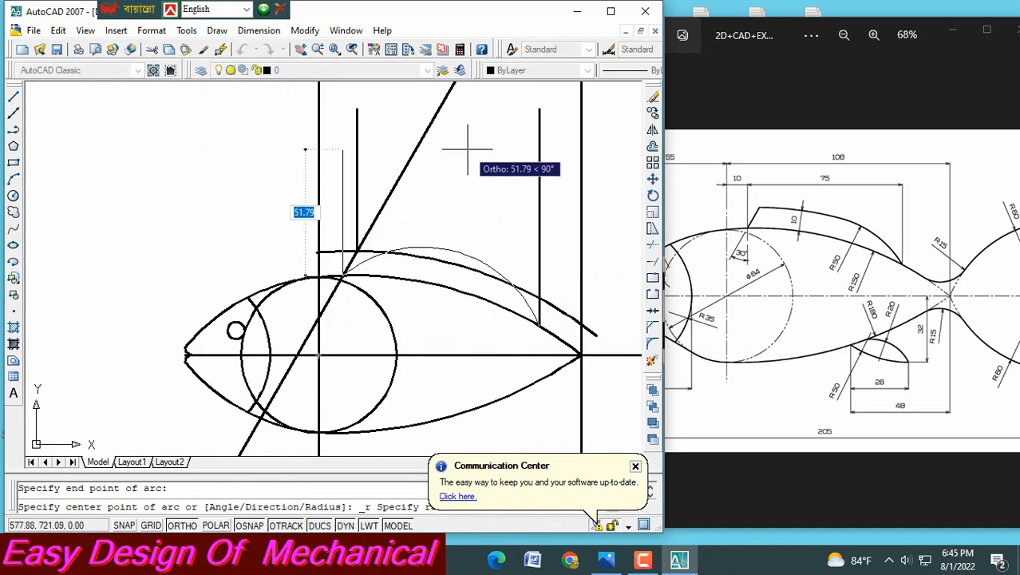
type("50")
key("Return")
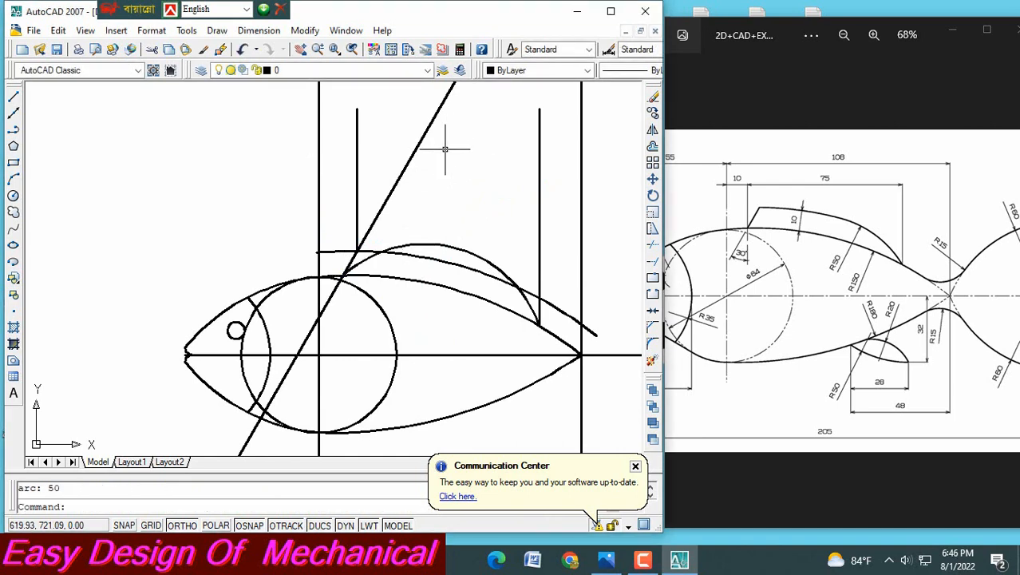
- Trim the radius 50 arc and the slanted line above the offset back arc, and erase the two short vertical lines
scroll(496, 205, "down", 2)
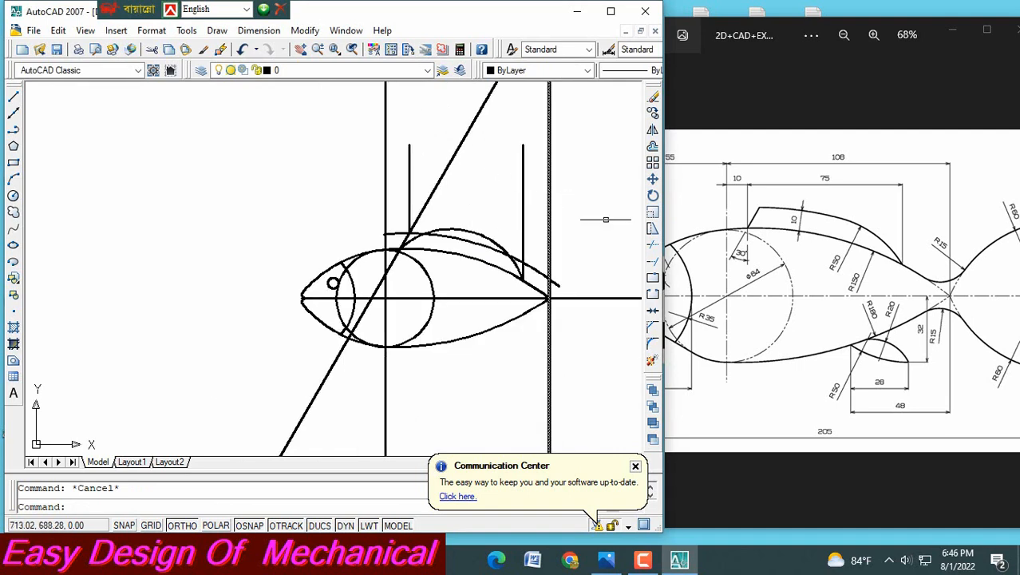
left_click(652, 246)
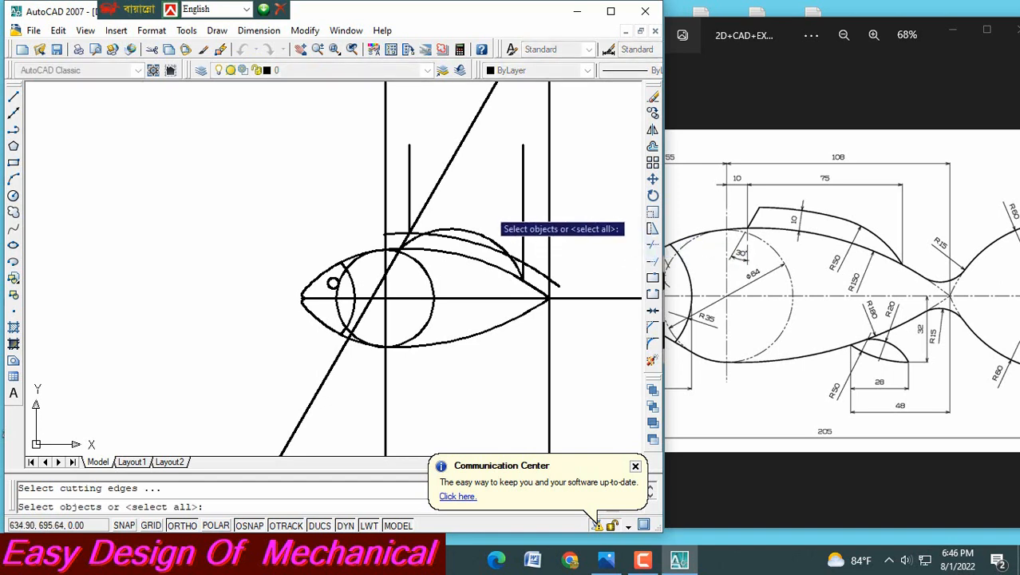
key("Return")
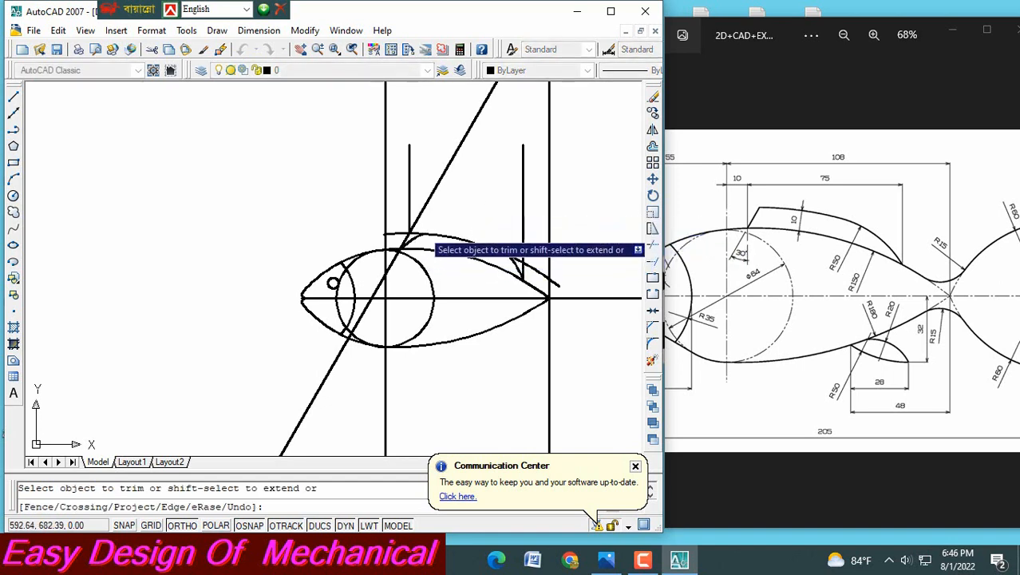
left_click(423, 204)
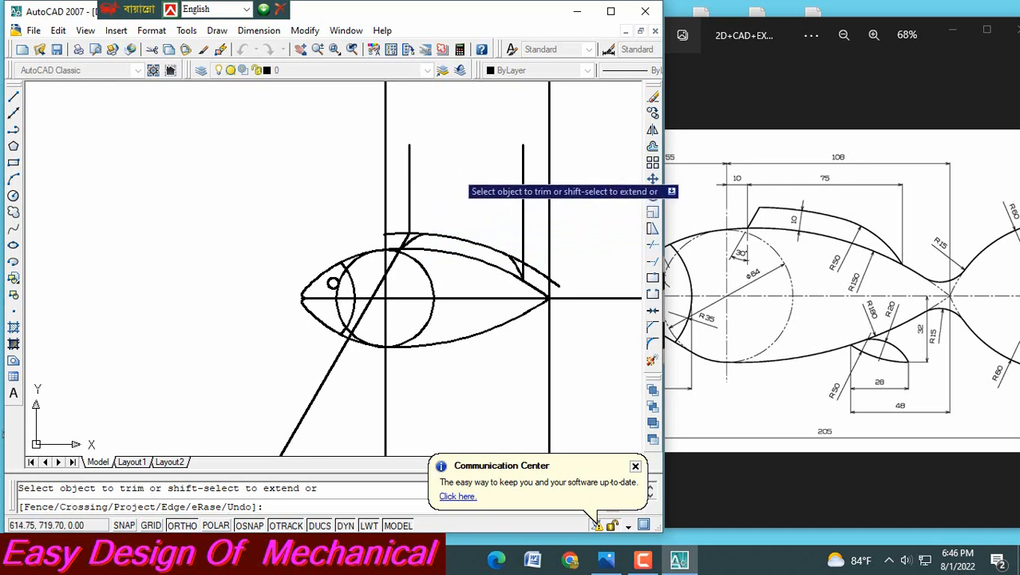
key("Escape")
left_click(409, 174)
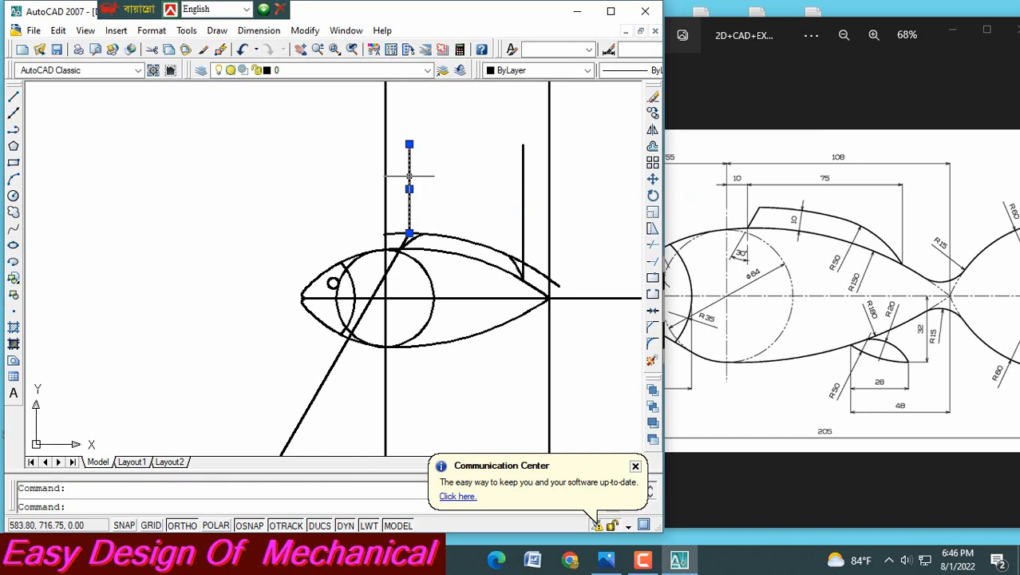
key("Delete")
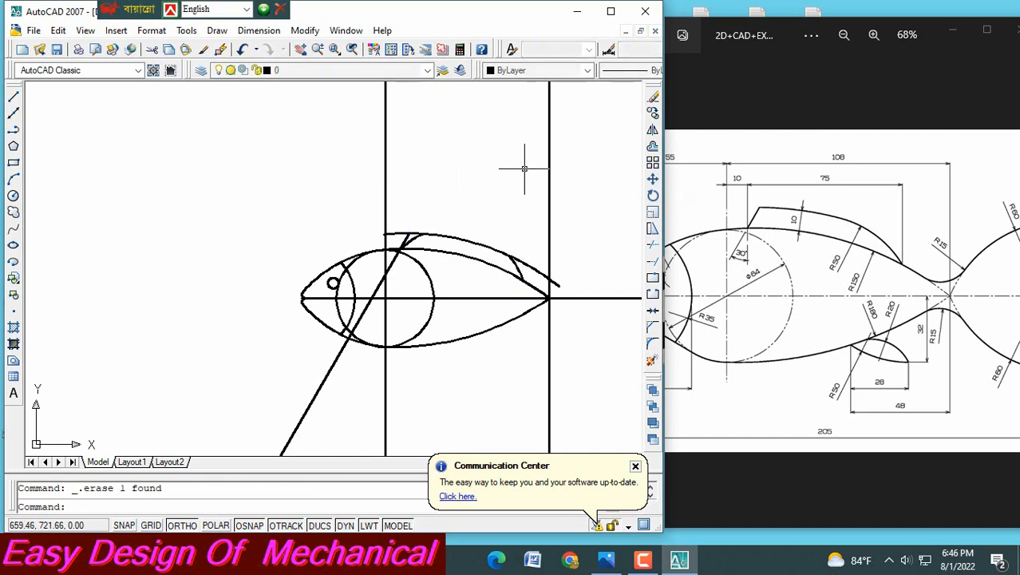
- Trim the offset back arc beyond both ends of the dorsal fin and erase the leftover arc piece inside the fin's front
scroll(514, 192, "up", 2)
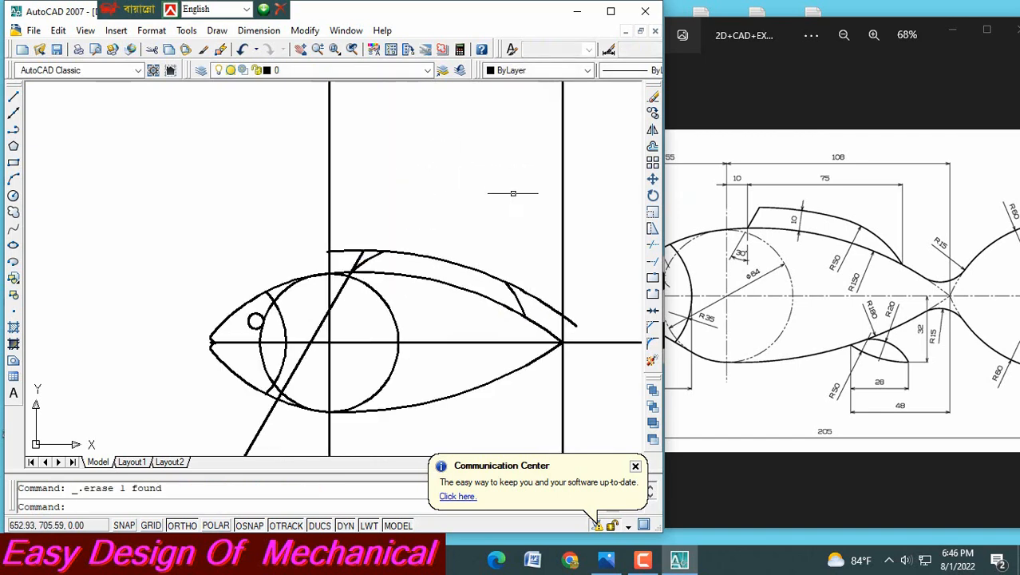
left_click(650, 248)
key("Return")
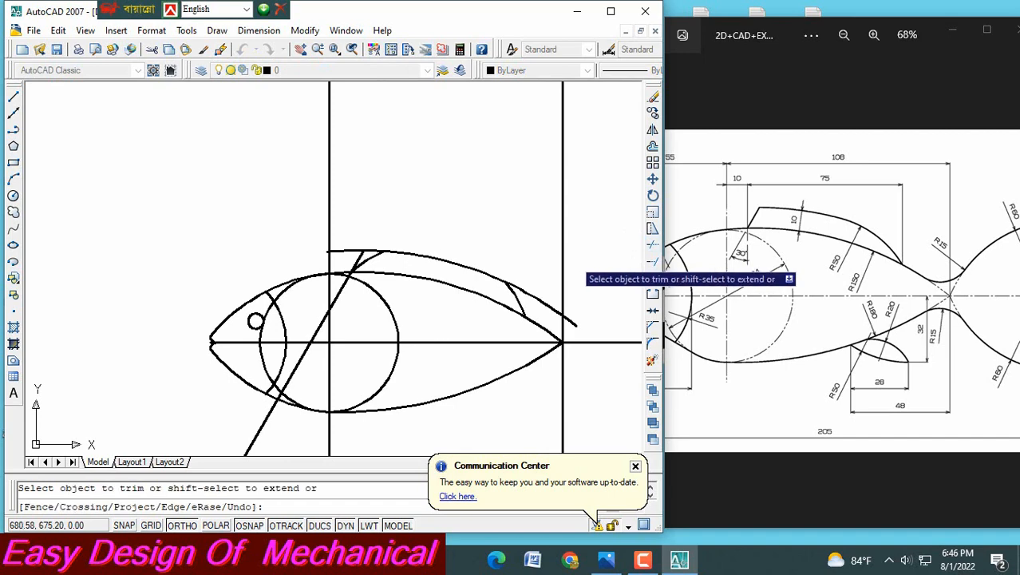
left_click(535, 299)
scroll(467, 306, "down", 5)
scroll(424, 273, "up", 8)
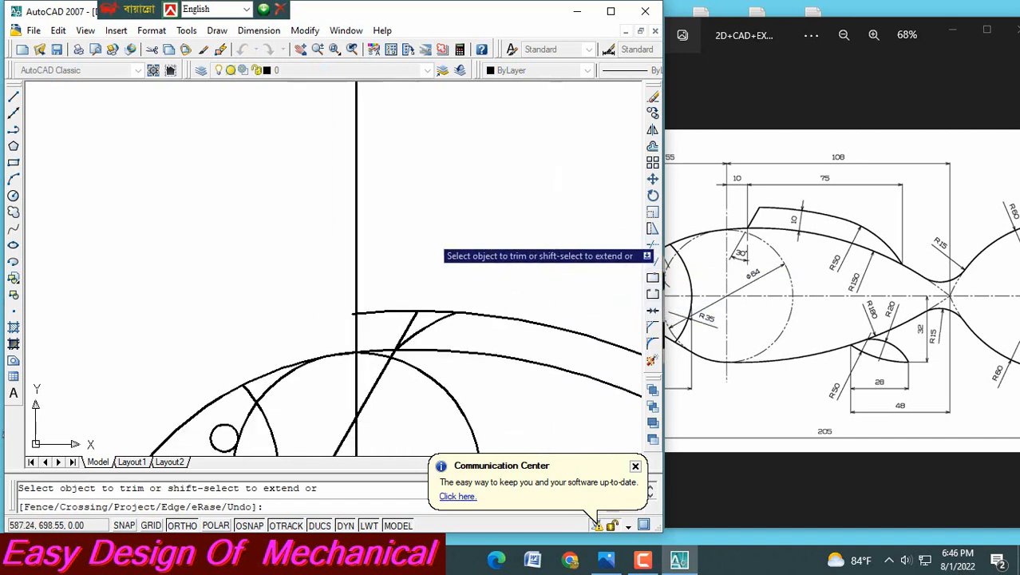
left_click(369, 313)
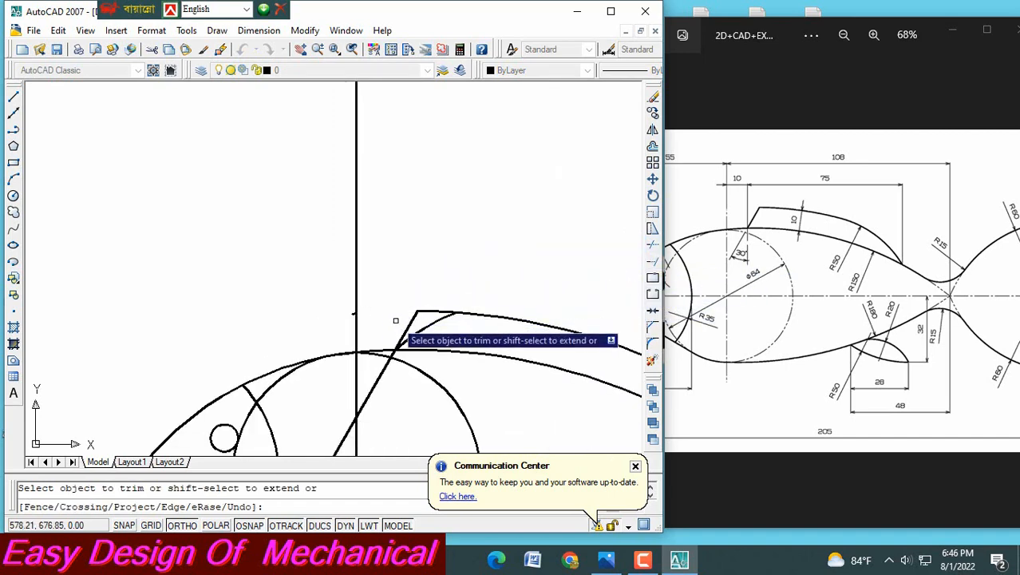
scroll(397, 321, "up", 2)
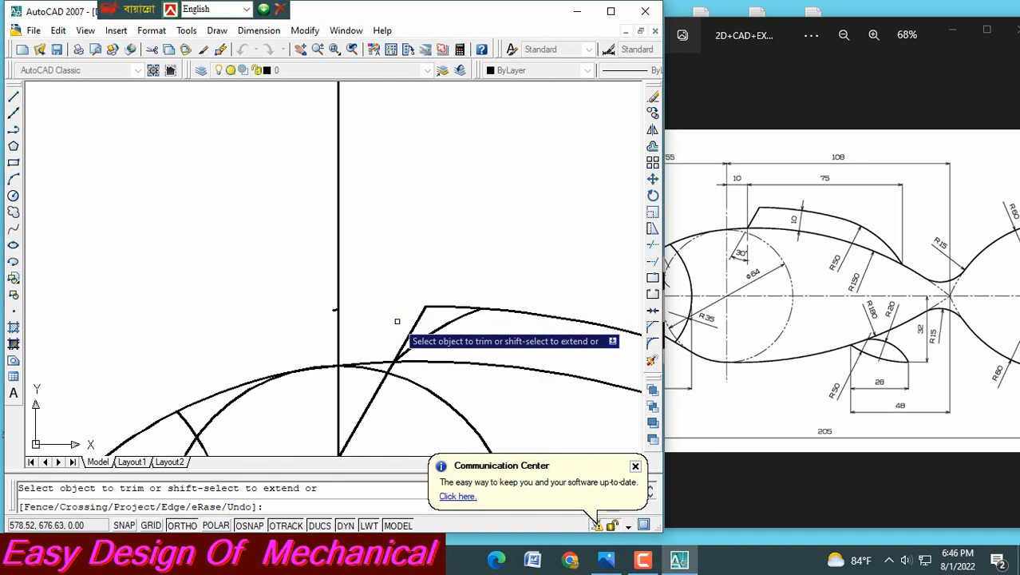
key("Escape")
left_click(440, 327)
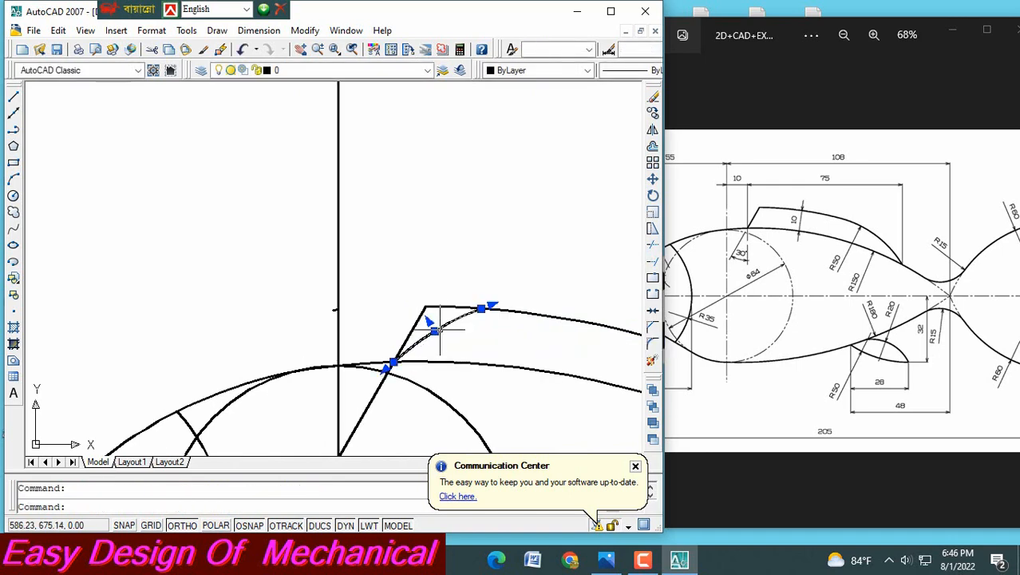
key("Delete")
- Trim the slanted line just below the dorsal fin and erase its remaining part through the head
scroll(441, 325, "down", 5)
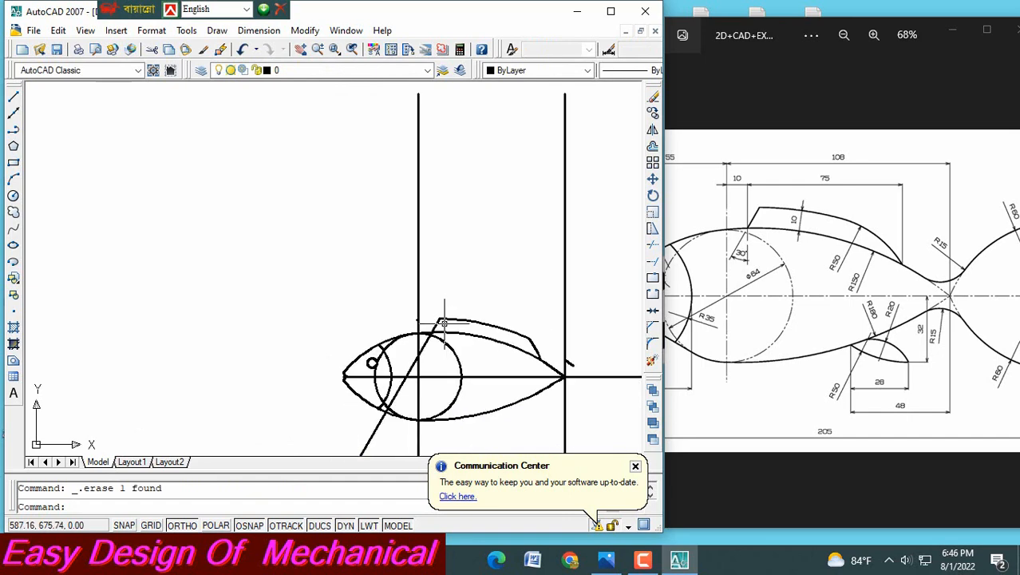
left_click(655, 247)
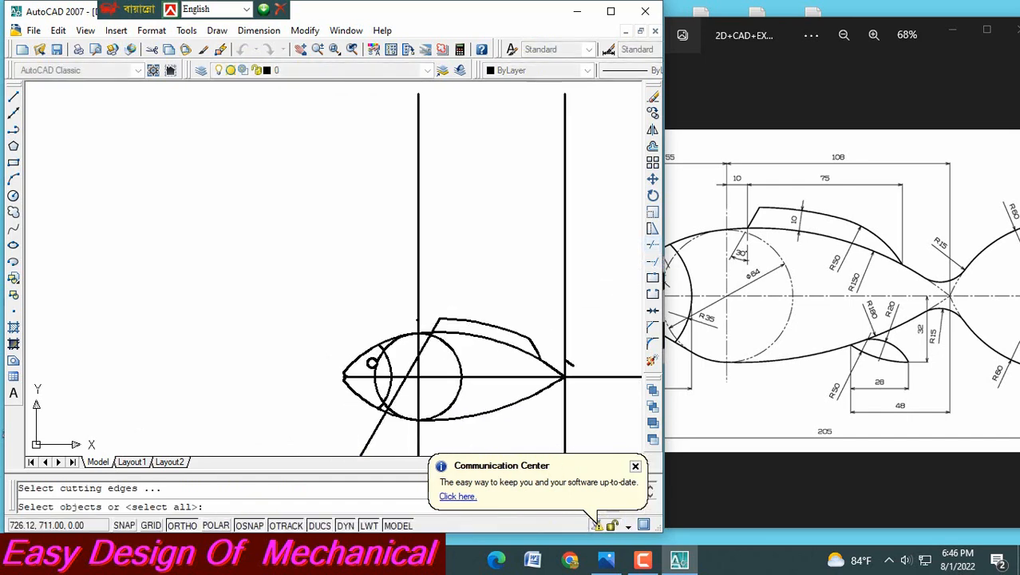
key("Return")
left_click(429, 337)
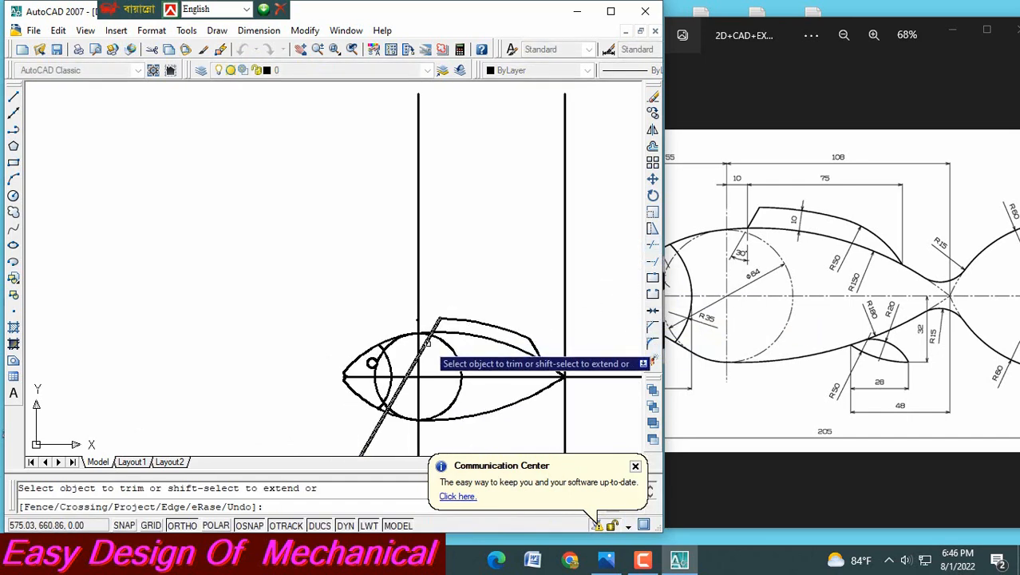
key("Escape")
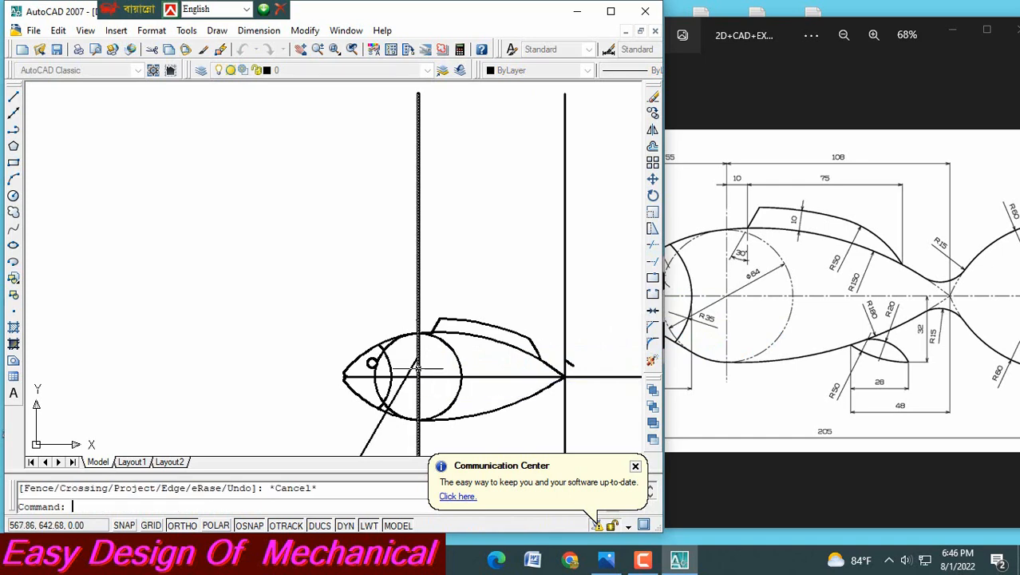
left_click(371, 439)
key("Delete")
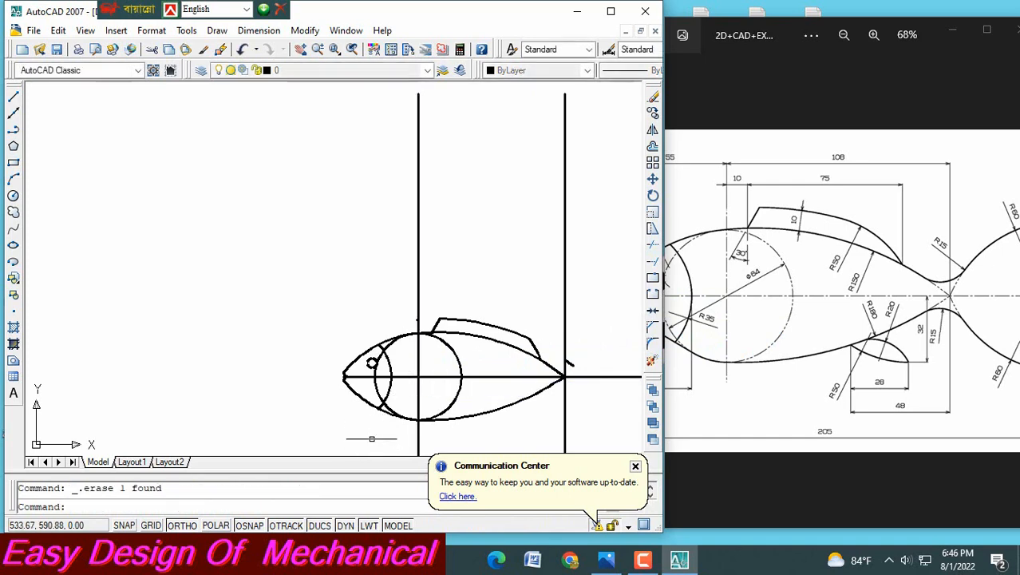
- Enlarge the reference image to 75% to read the belly fin dimensions and dismiss the Communication Center notification
scroll(511, 383, "up", 3)
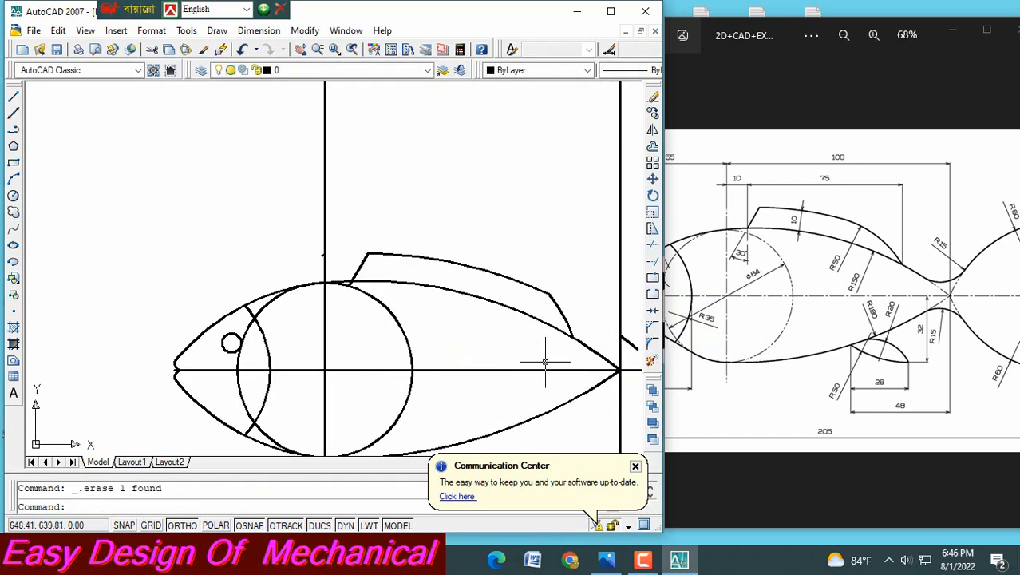
mouse_move(545, 362)
middle_mouse_down()
mouse_move(426, 185)
mouse_move(438, 199)
middle_mouse_up()
scroll(437, 199, "down", 2)
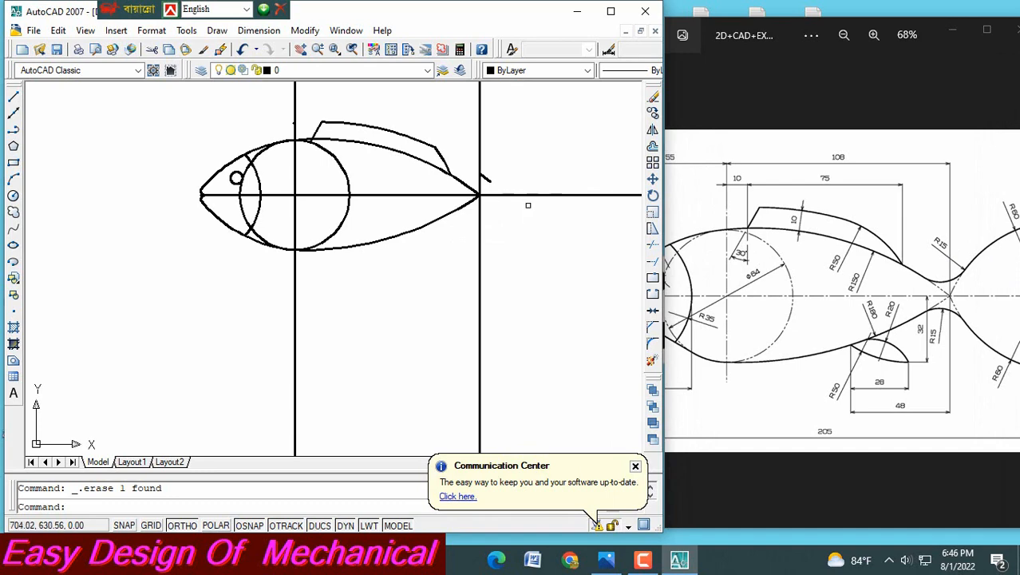
middle_click_drag(528, 203, 568, 327)
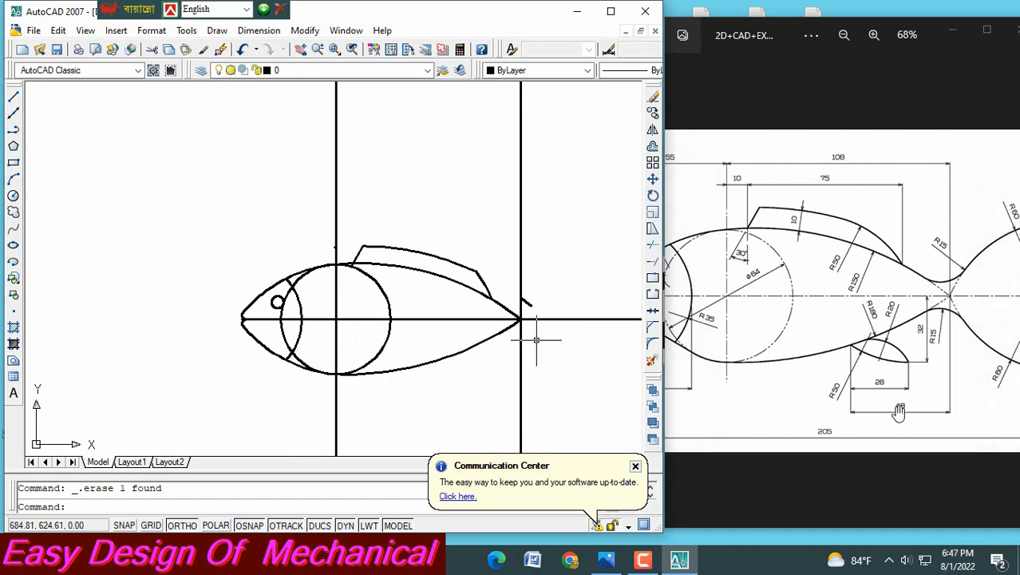
scroll(899, 411, "up", 4, "ctrl")
scroll(902, 419, "down", 3, "ctrl")
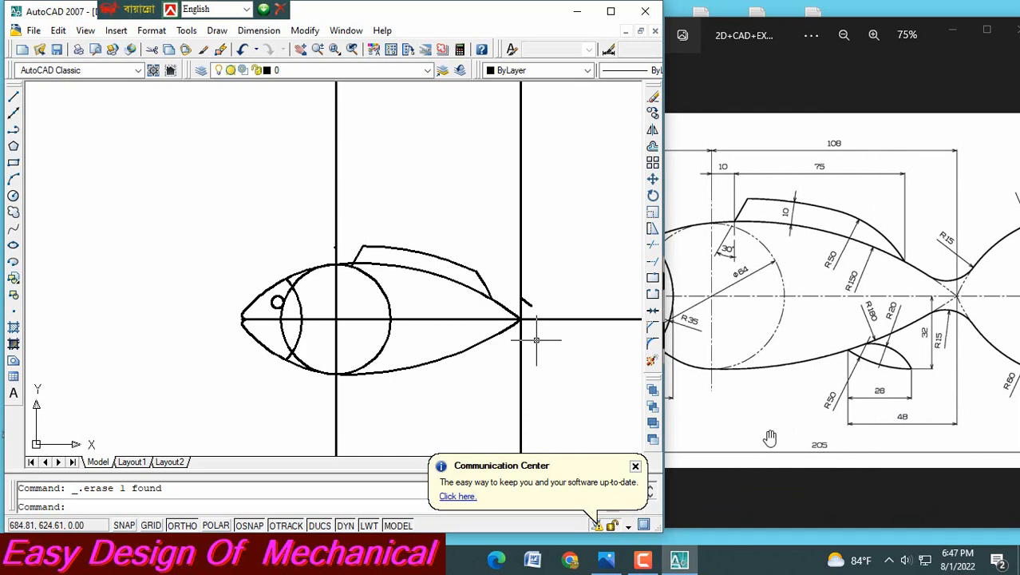
left_click(636, 467)
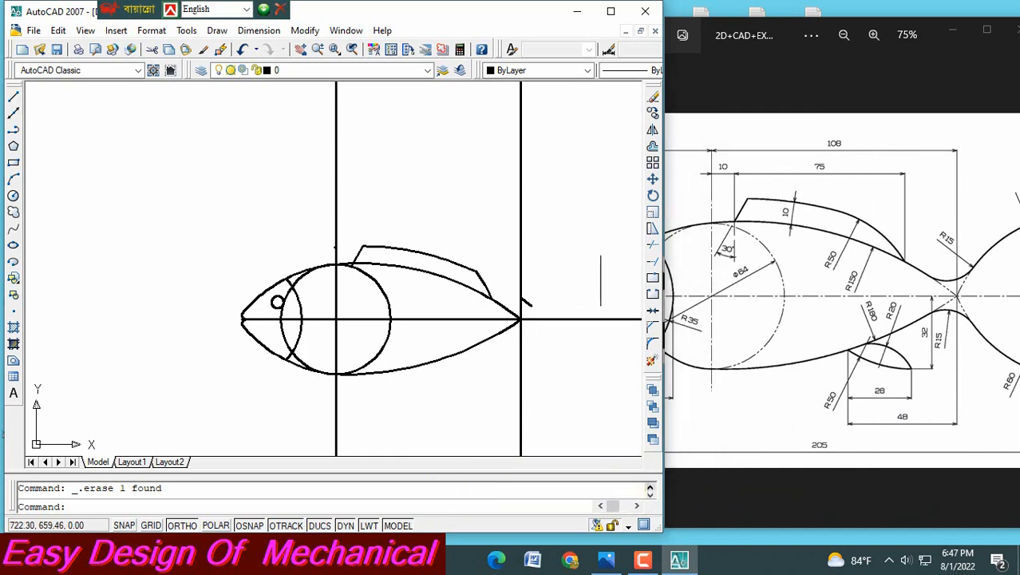
- Offset the vertical line at the tail end of the body by 48 towards the head
left_click(653, 149)
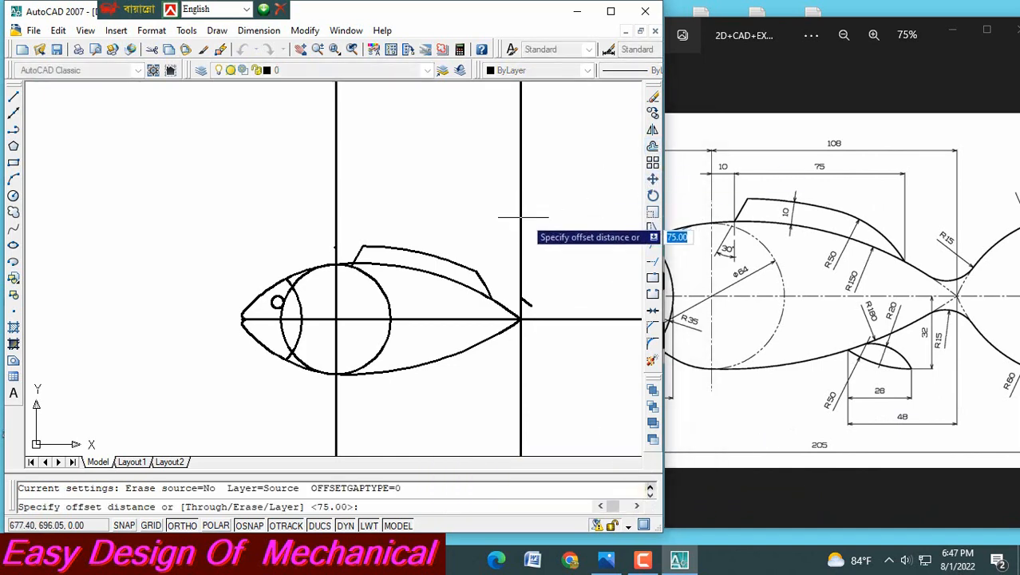
type("48")
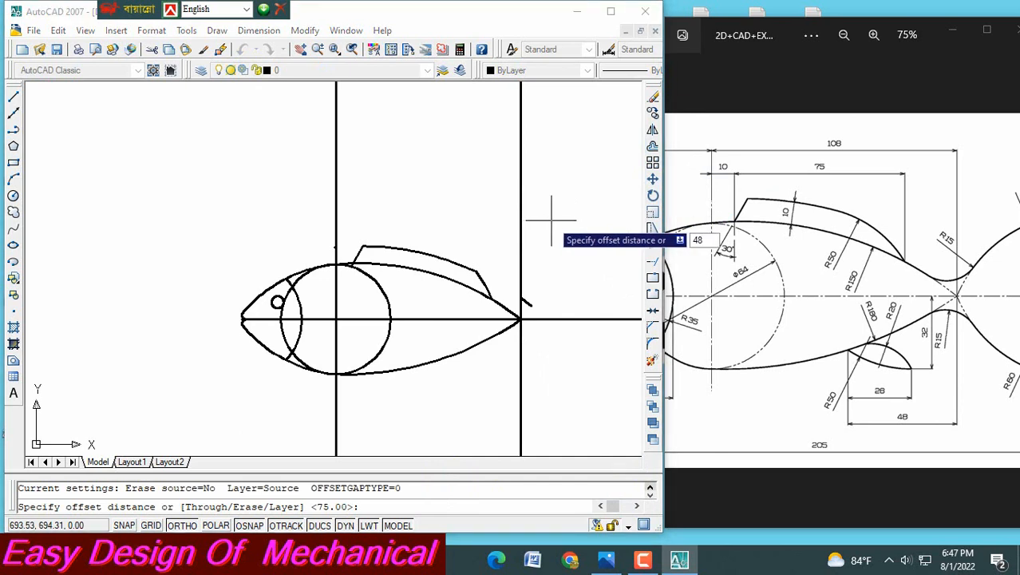
key("Return")
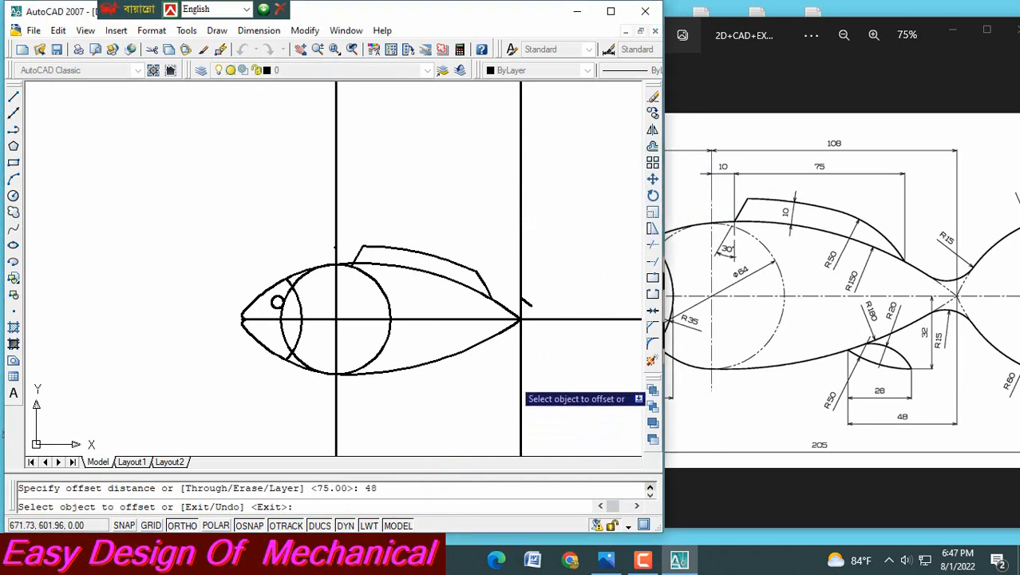
left_click(521, 385)
left_click(436, 391)
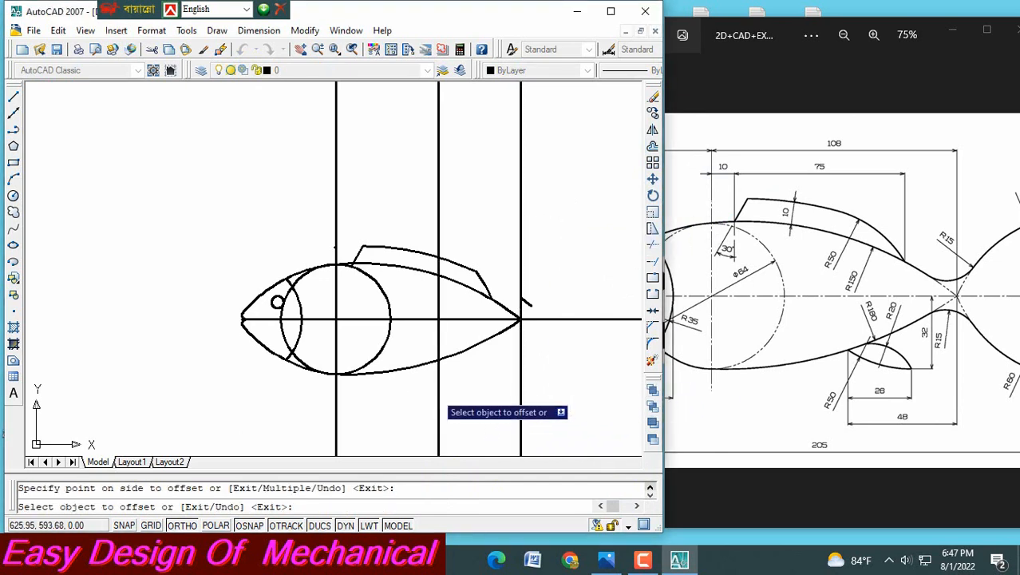
key("Escape")
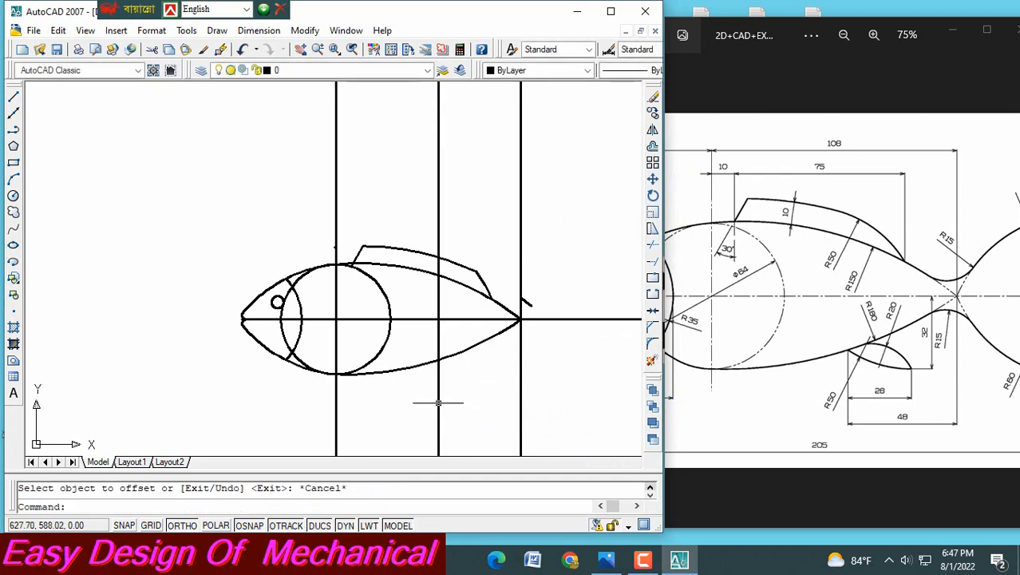
- Offset the vertical line at the belly fin's front by 28 towards the tail
left_click(653, 146)
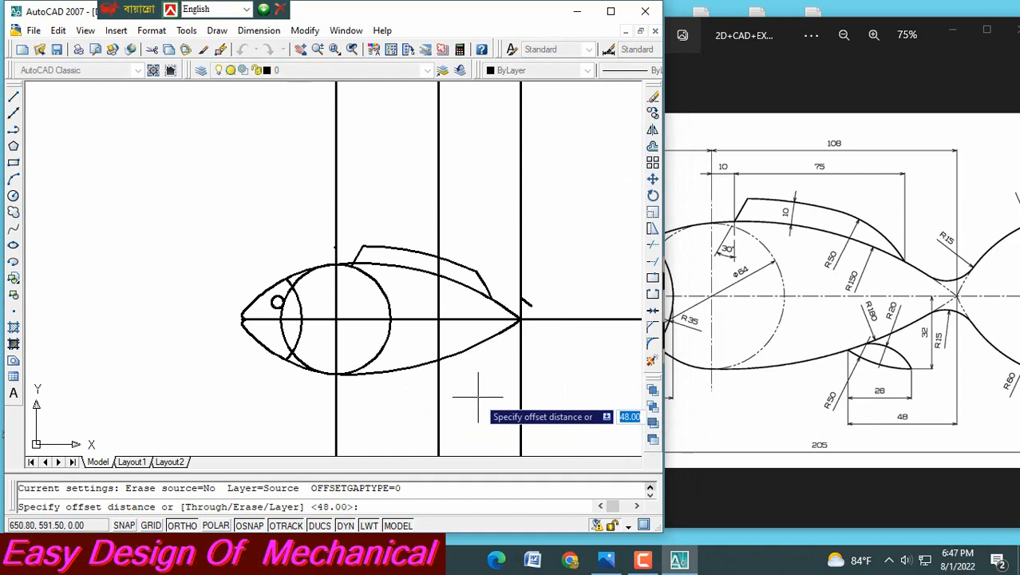
type("28")
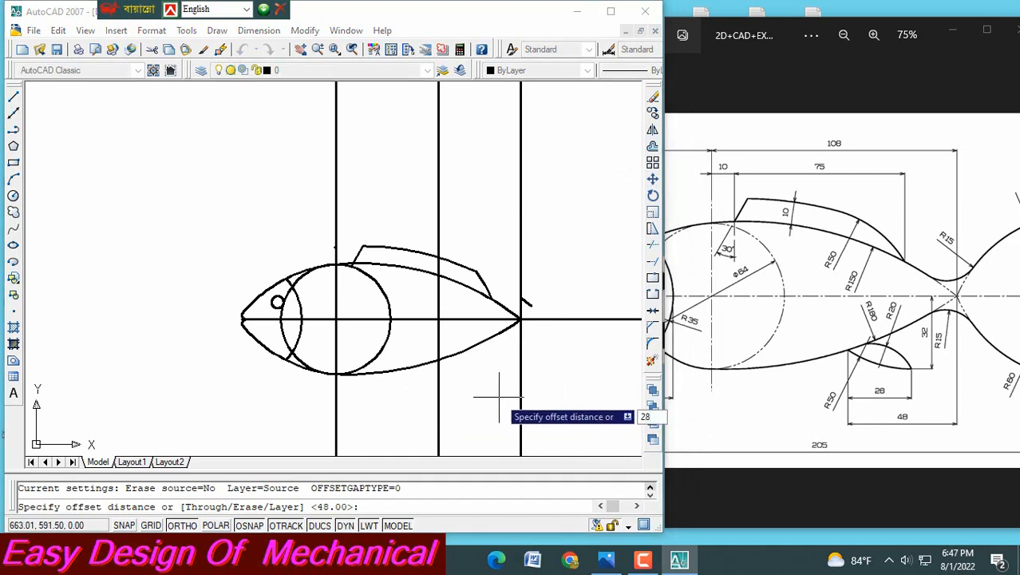
key("Return")
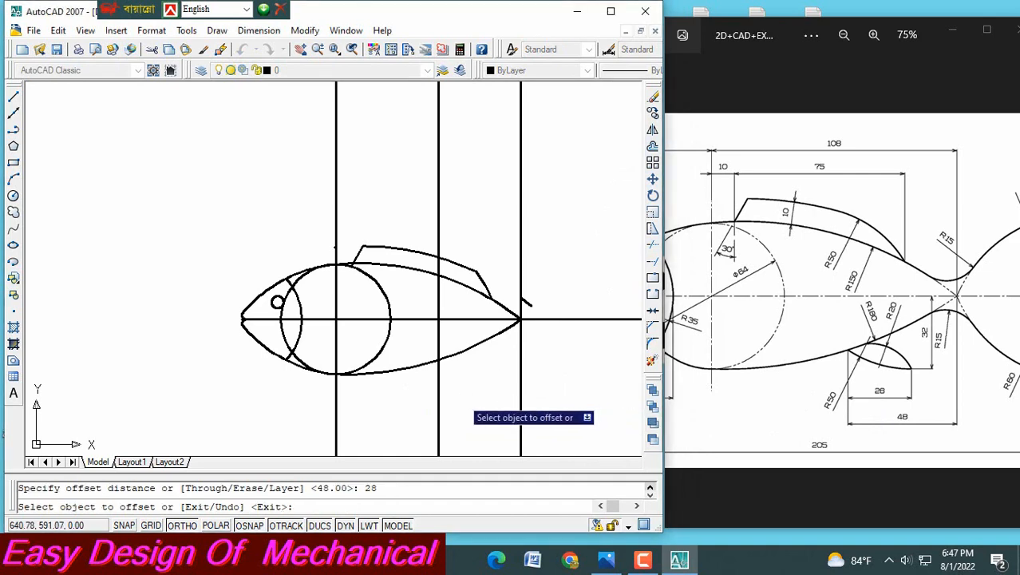
left_click(437, 406)
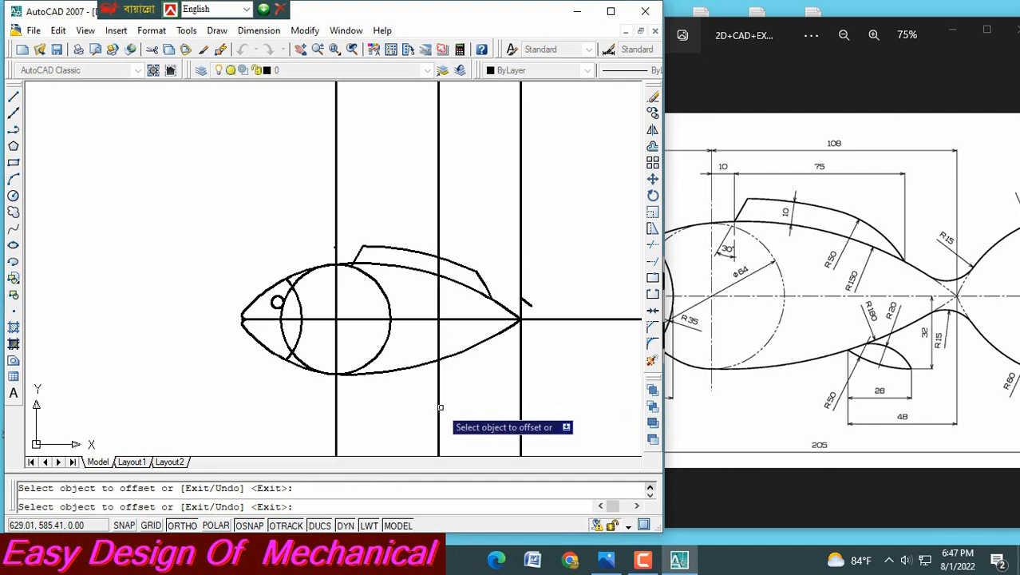
left_click(439, 407)
left_click(467, 405)
key("Escape")
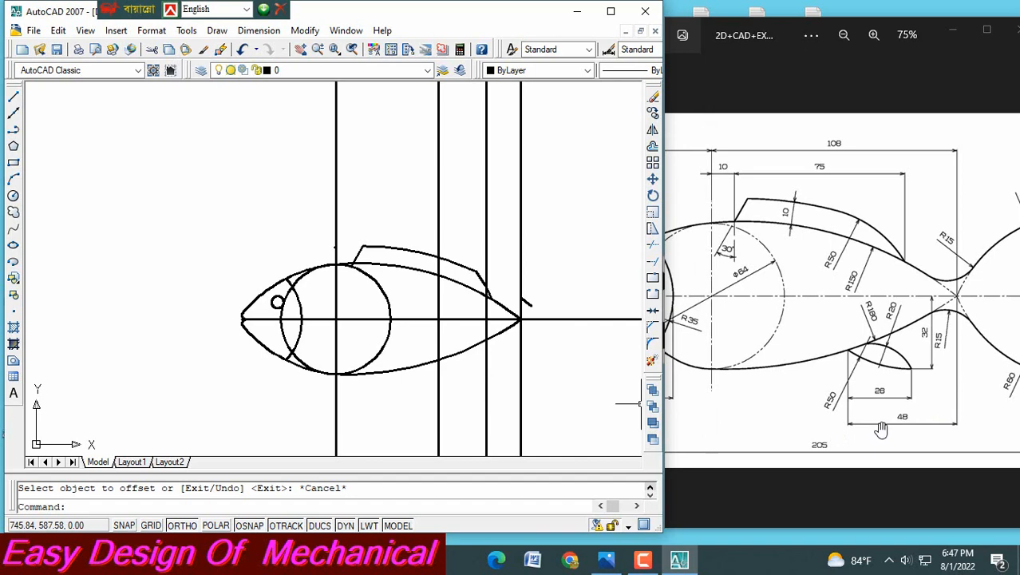
- Check the belly fin dimensions in the reference image and offset the horizontal centre line downwards by 32
scroll(913, 376, "up", 4)
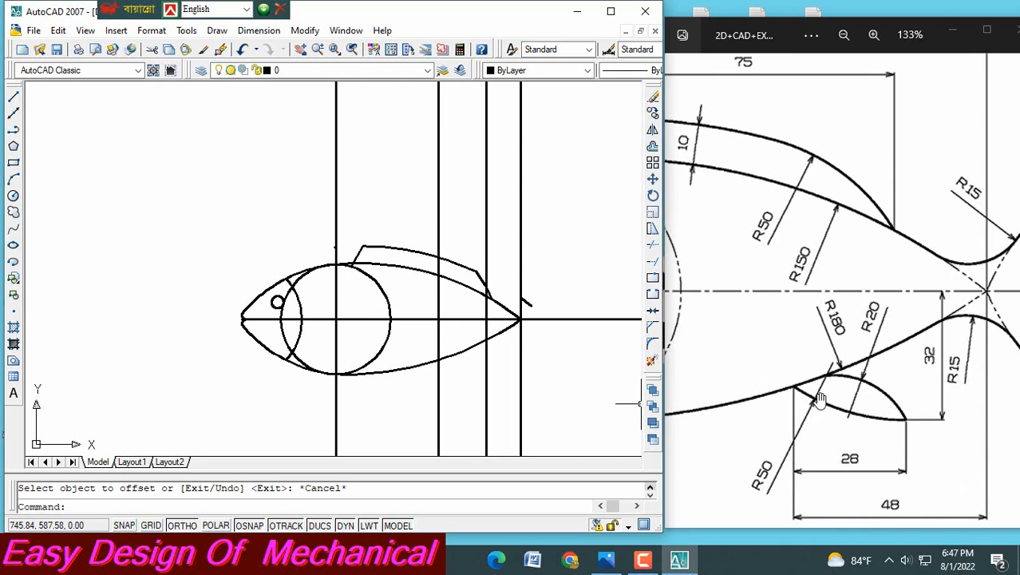
scroll(836, 396, "down", 4)
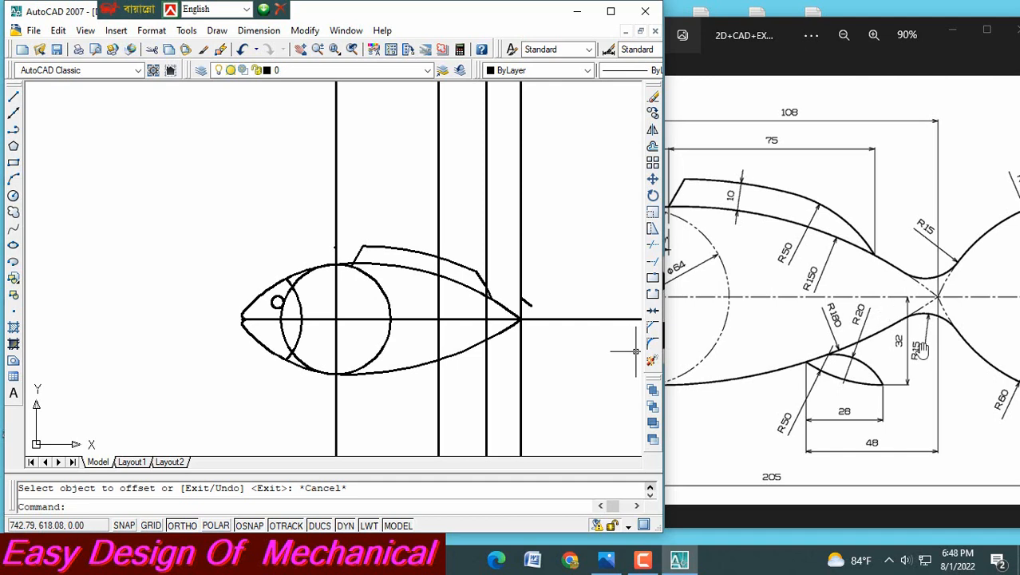
left_click(406, 319)
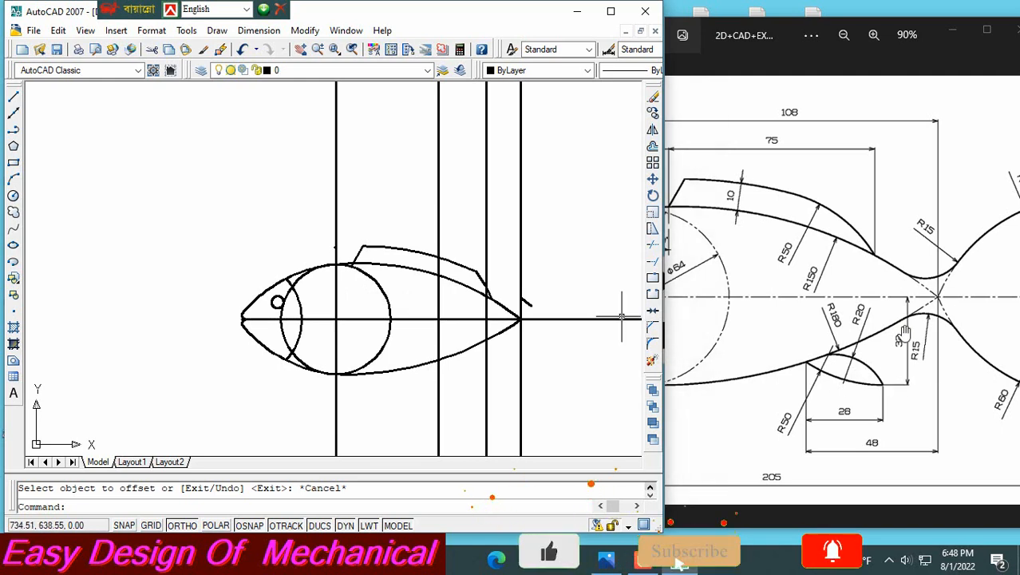
scroll(900, 352, "up", 3, "ctrl")
scroll(900, 352, "down", 3, "ctrl")
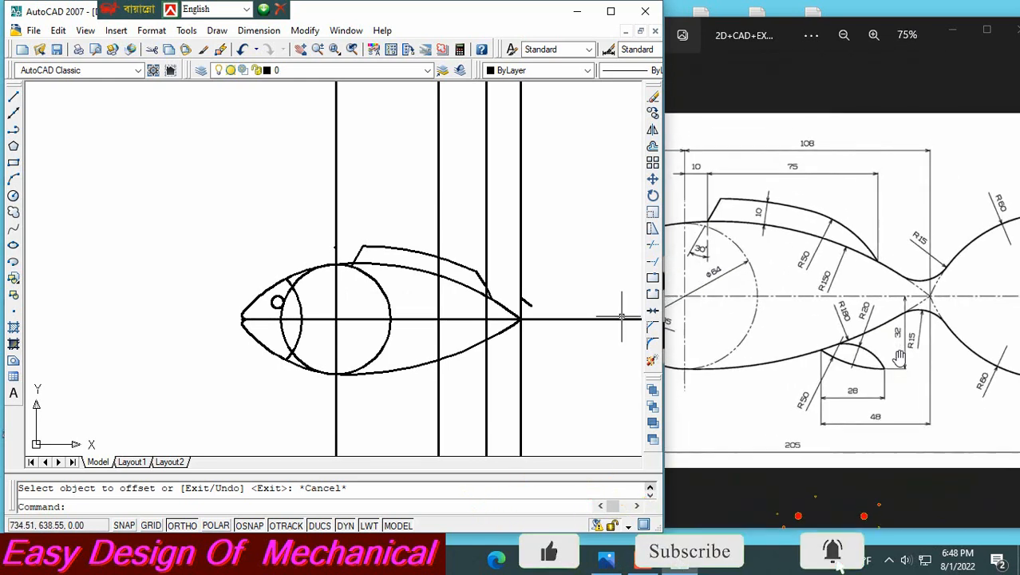
left_click(653, 146)
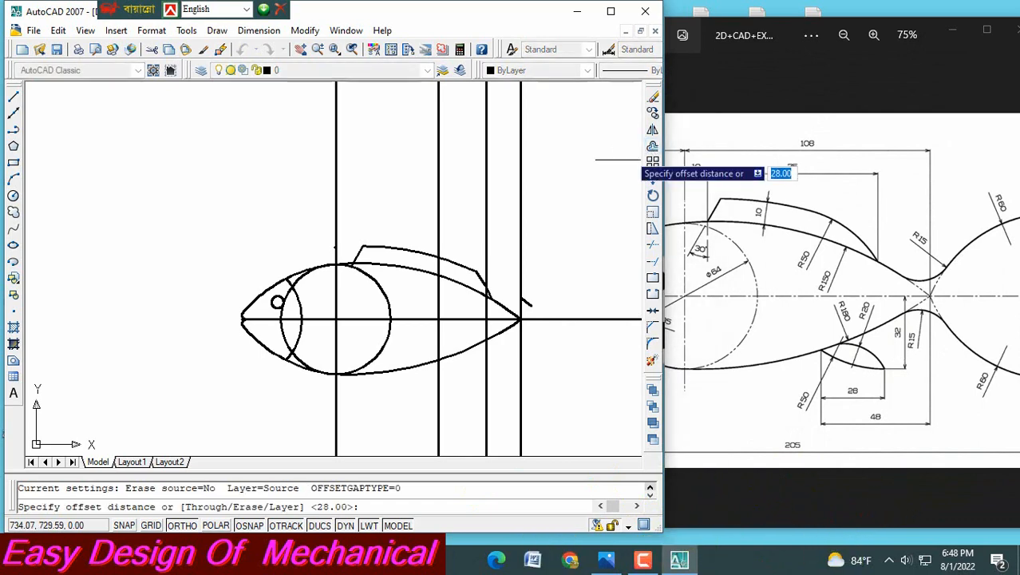
type("3")
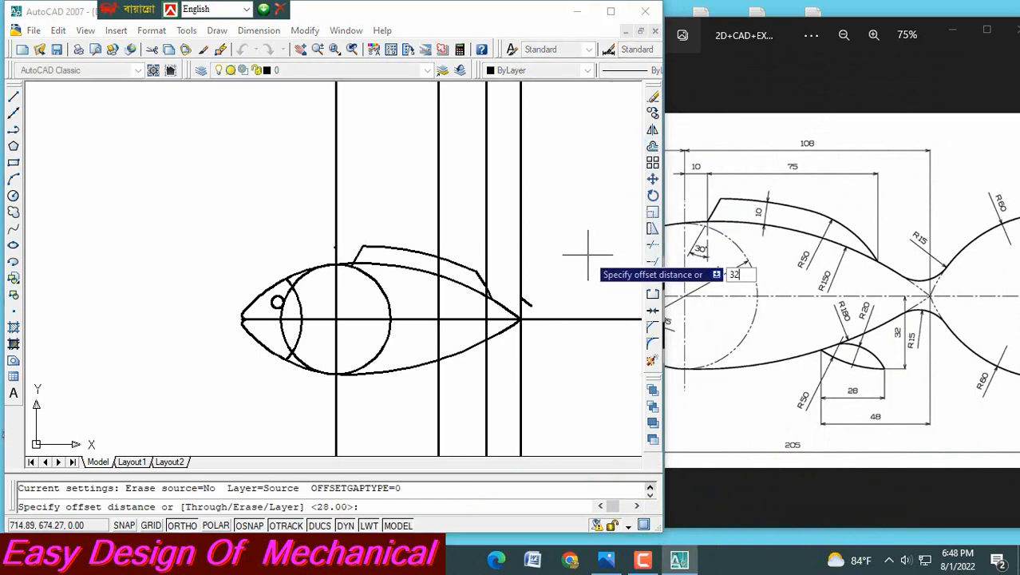
type("2")
key("Return")
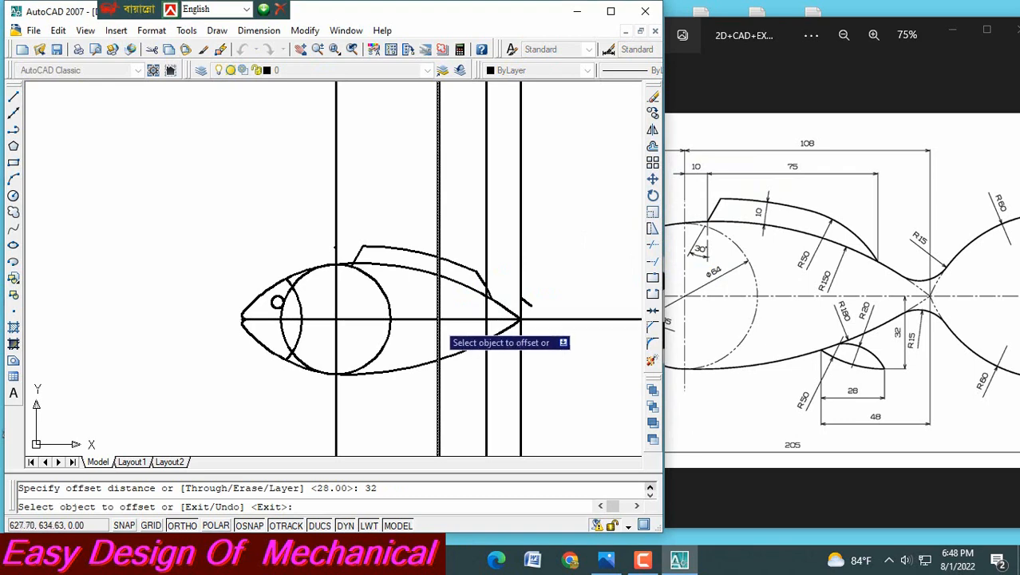
left_click(452, 321)
left_click(464, 373)
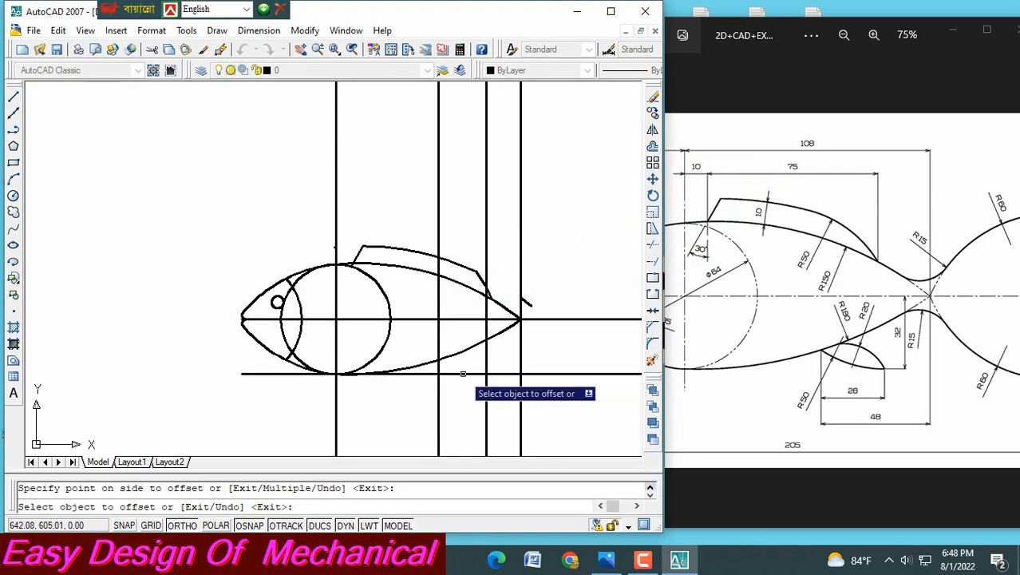
scroll(472, 357, "up", 5)
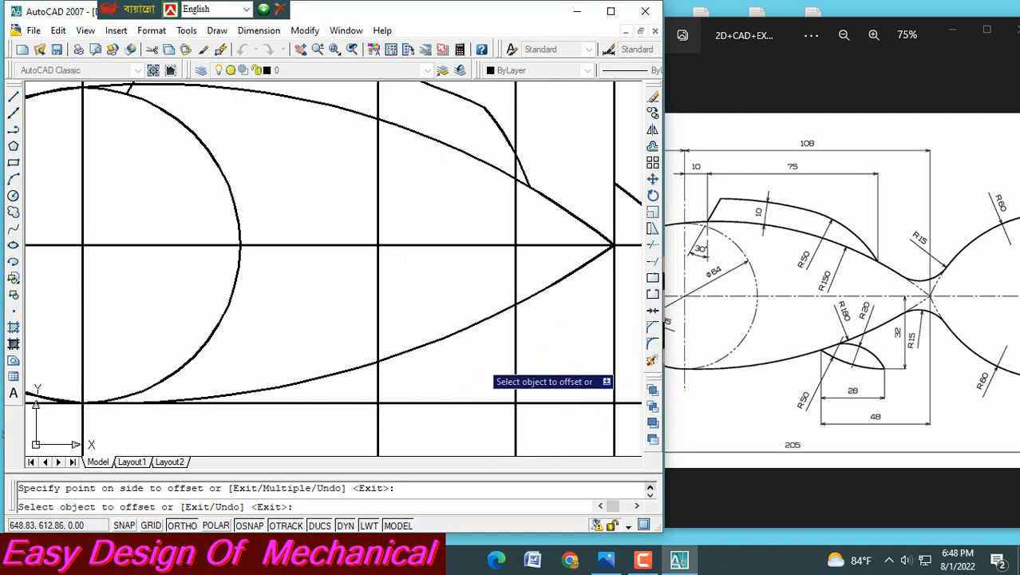
scroll(537, 375, "down", 2)
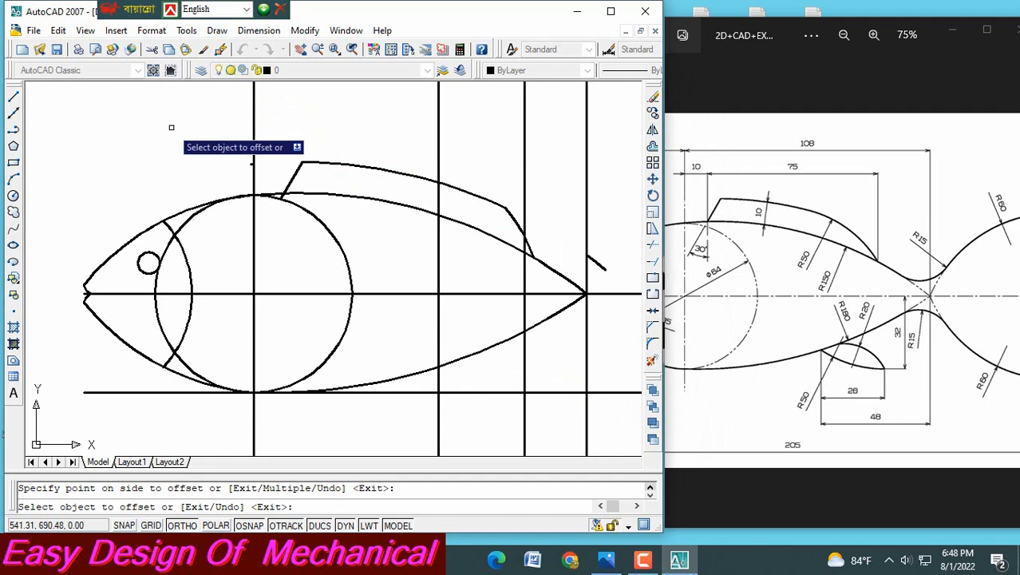
key("Escape")
- Draw the belly fin's lower edge as a radius 50 start-end-radius arc from the lower body curve to the 28 and 32 offset lines' intersection
left_click(217, 31)
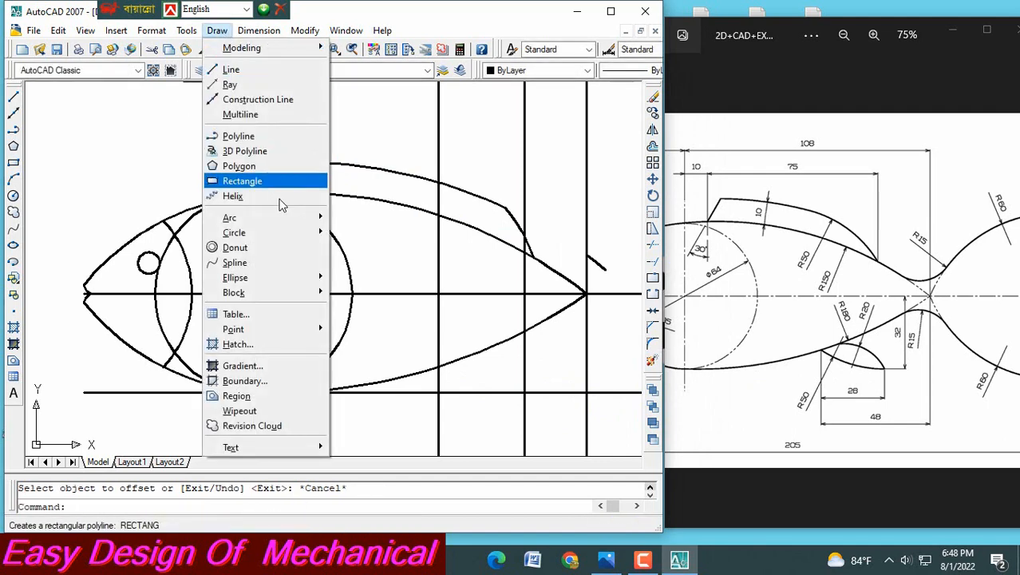
mouse_move(239, 218)
left_click(394, 321)
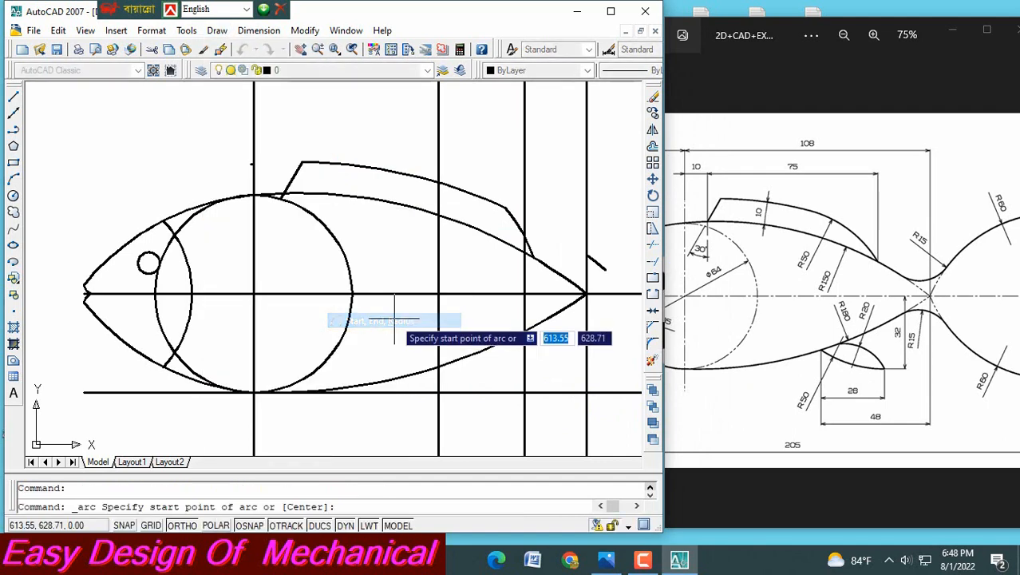
left_click(438, 368)
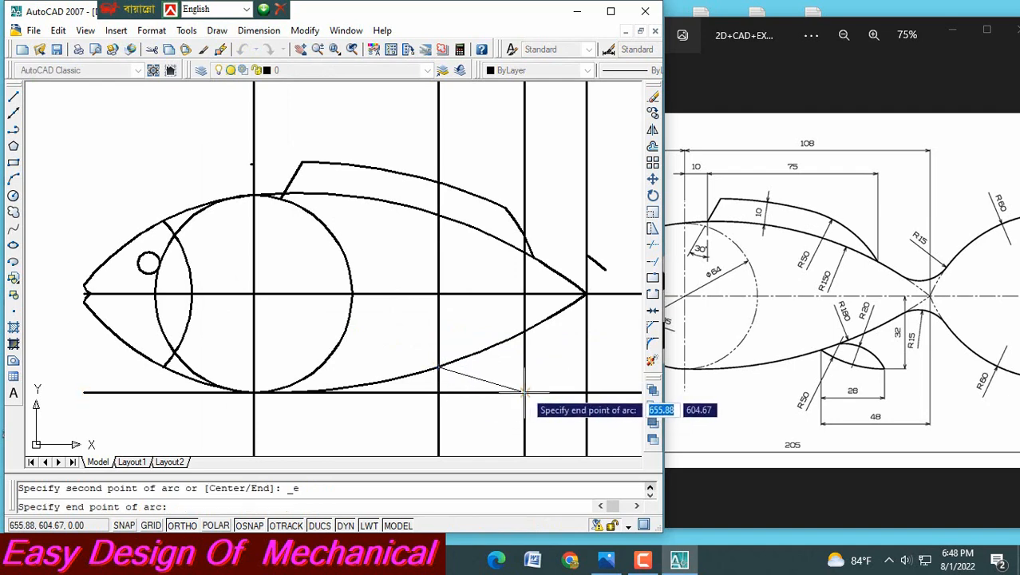
left_click(523, 391)
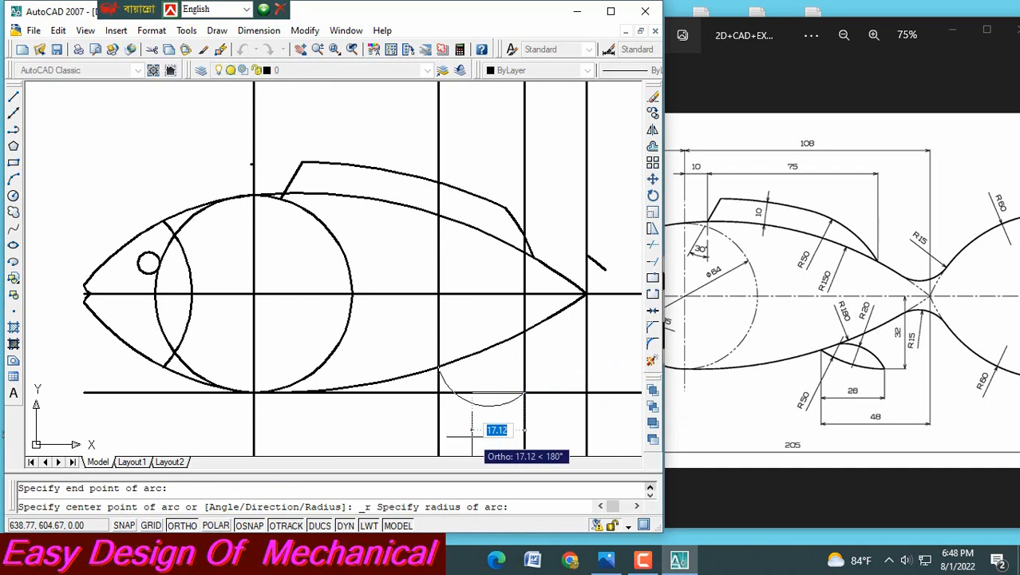
type("50")
key("Return")
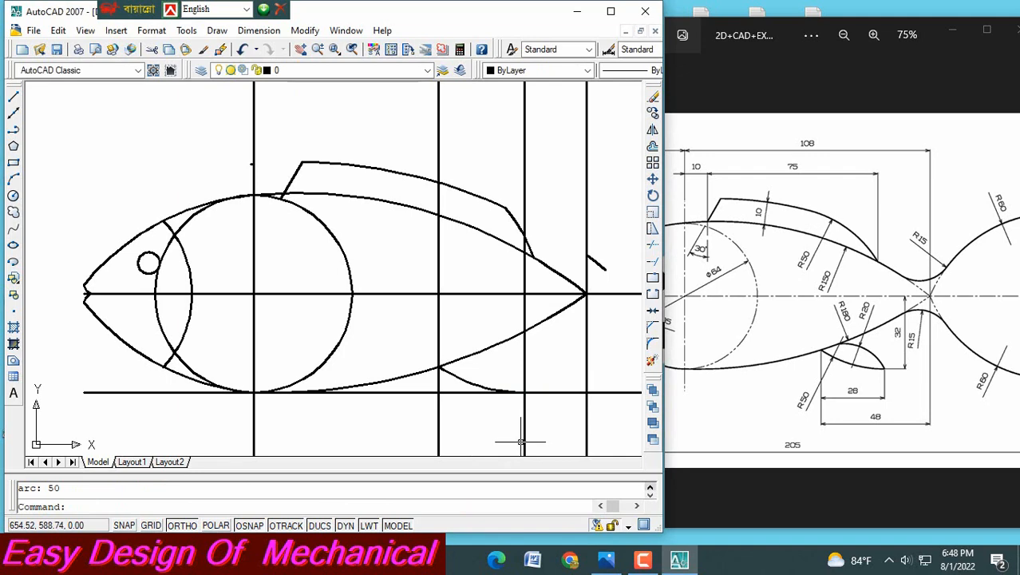
- Draw a radius 20 circle tangent to the vertical line at the belly fin's rear and to the lower body curve
scroll(636, 311, "up", 2)
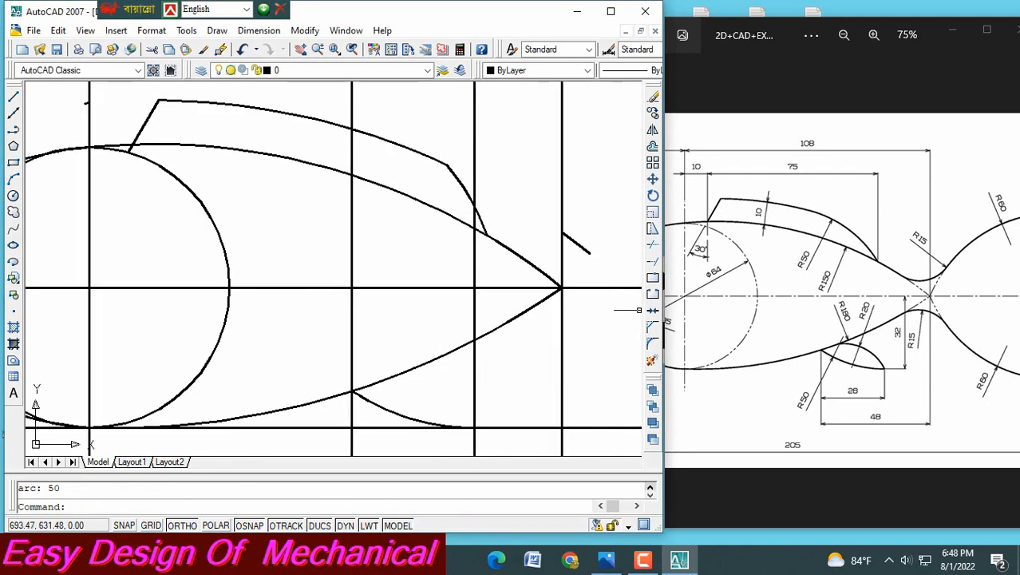
scroll(636, 319, "down", 3)
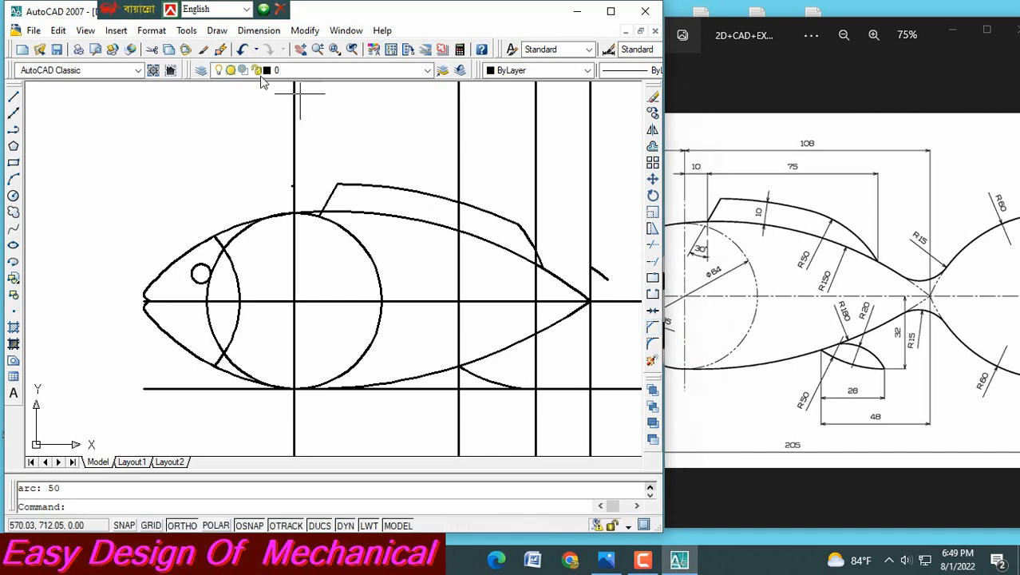
left_click(216, 31)
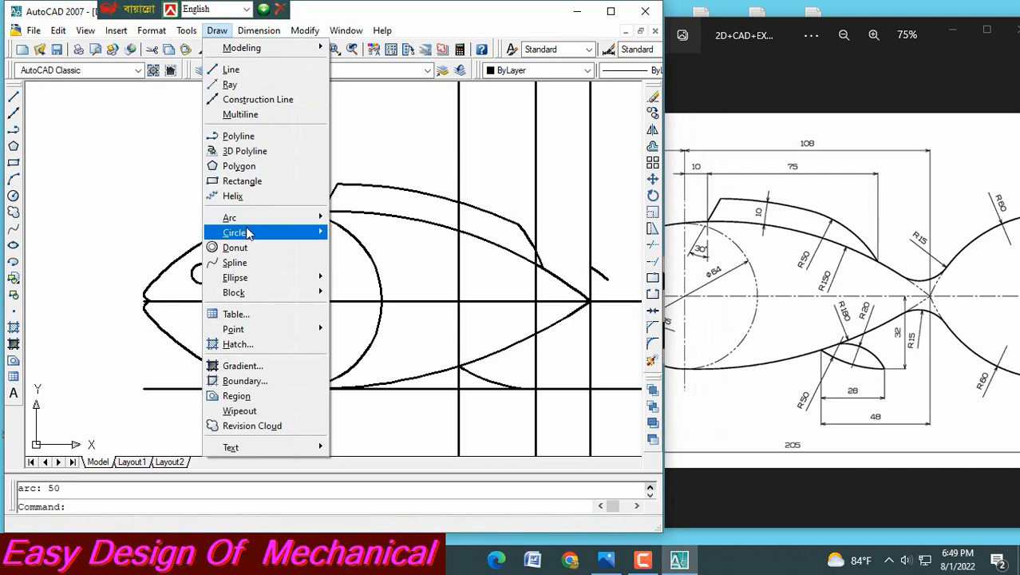
mouse_move(250, 232)
left_click(359, 307)
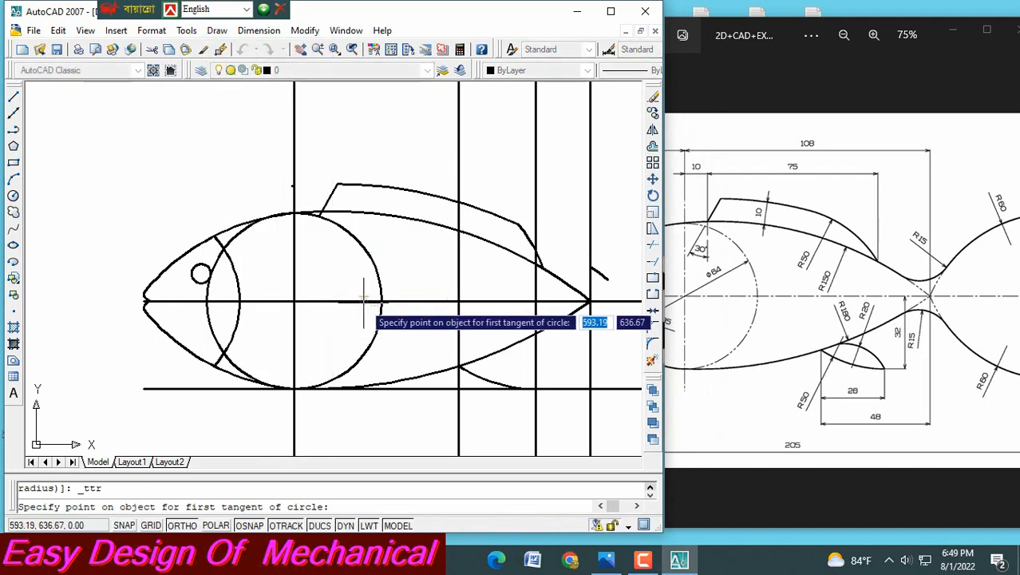
left_click(533, 390)
left_click(493, 350)
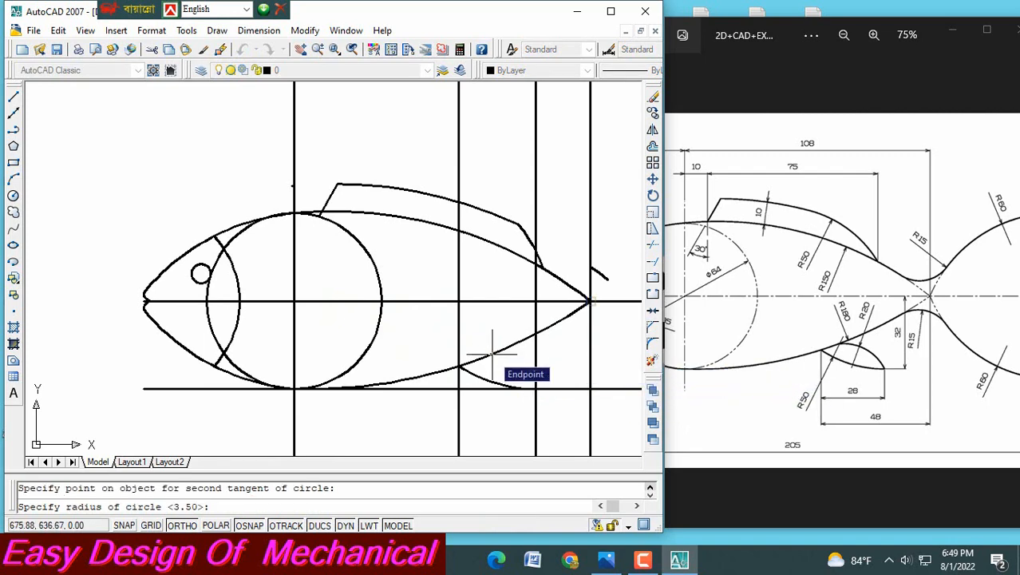
type("2")
type("0")
key("Return")
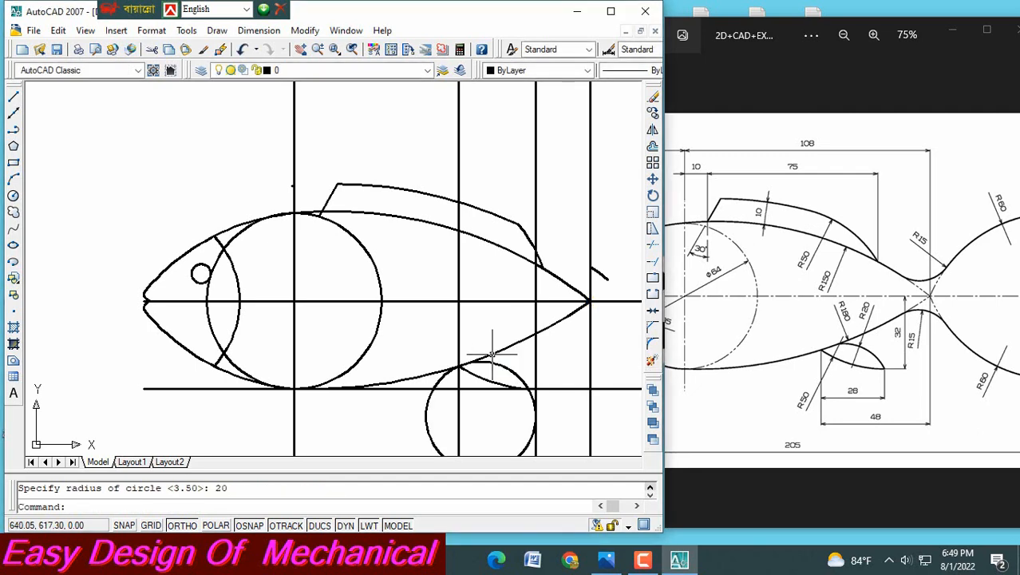
- Trim the radius 20 circle so only the arc forming the belly fin's upper edge is left
scroll(487, 403, "up", 4)
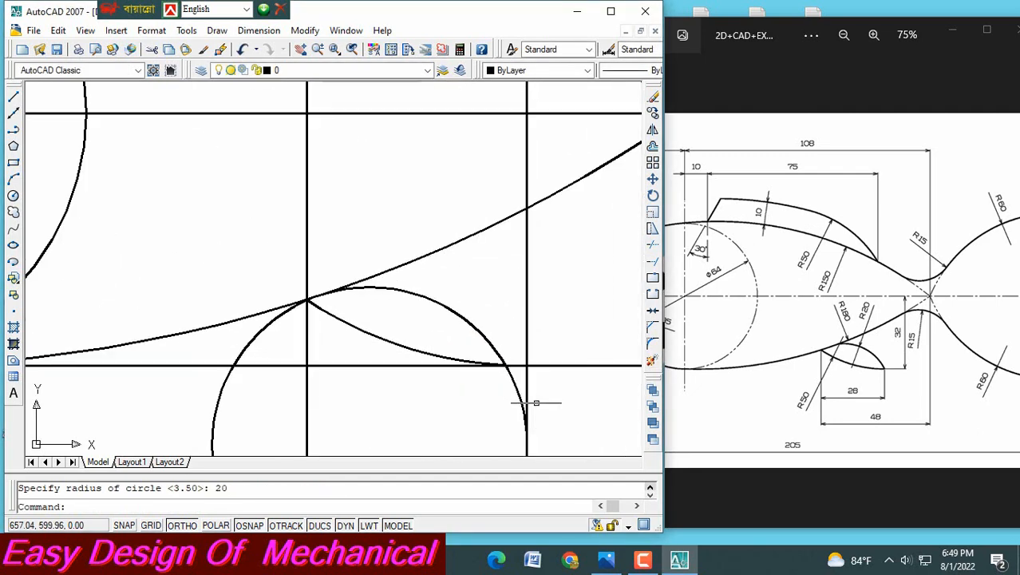
scroll(493, 399, "down", 2)
middle_click_drag(480, 412, 448, 342)
left_click(653, 246)
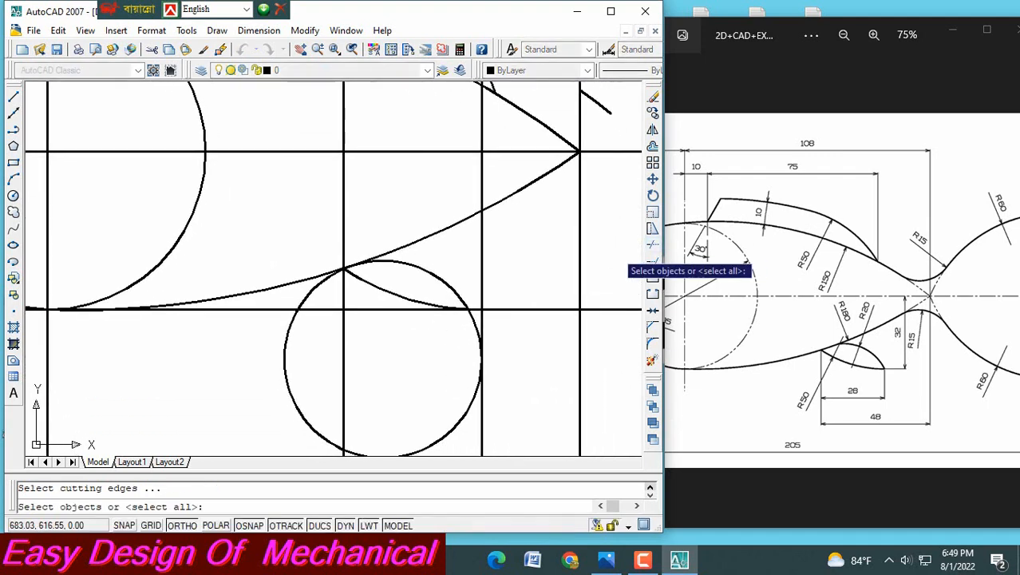
key("Return")
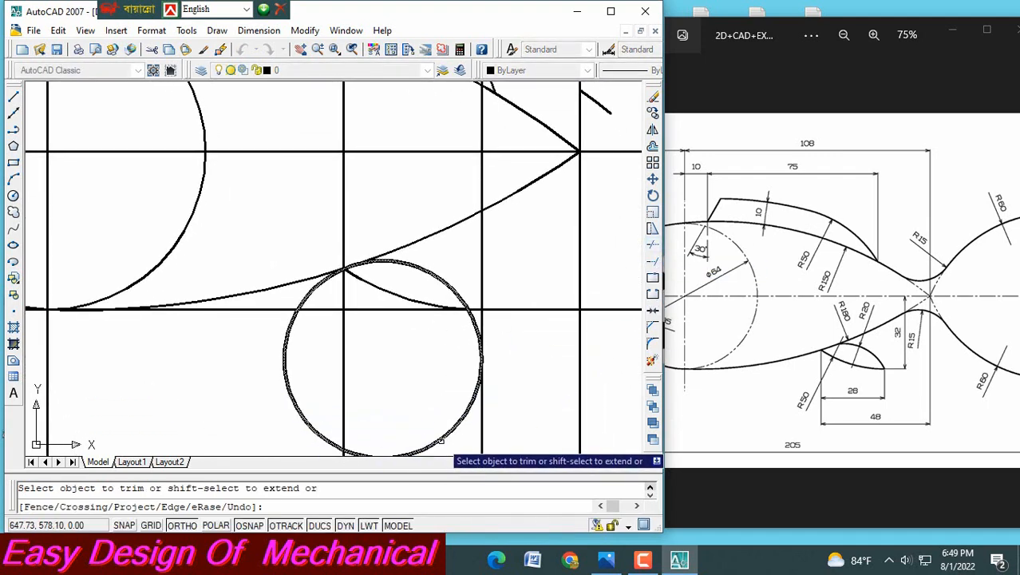
left_click(436, 441)
left_click(283, 374)
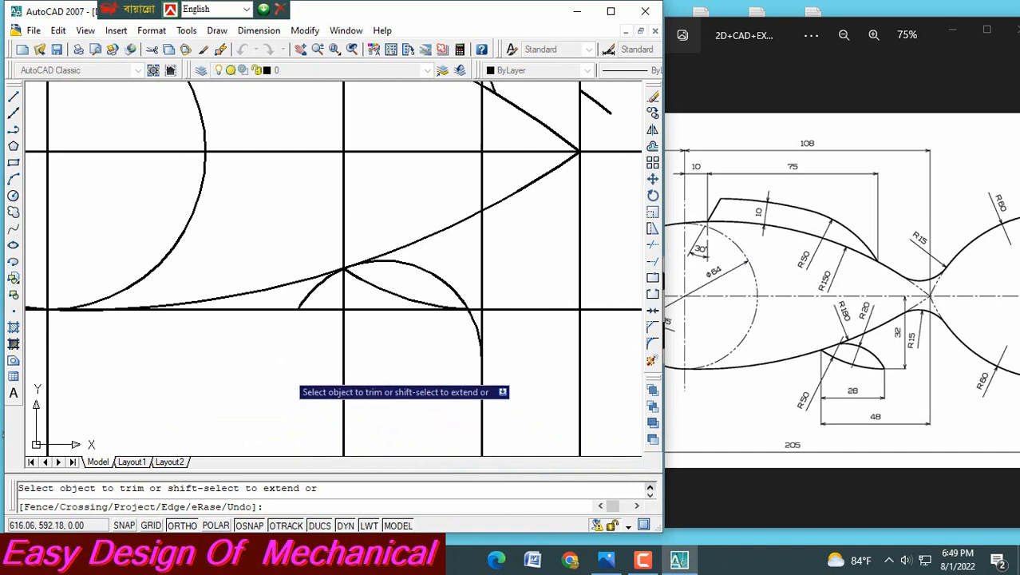
left_click(321, 285)
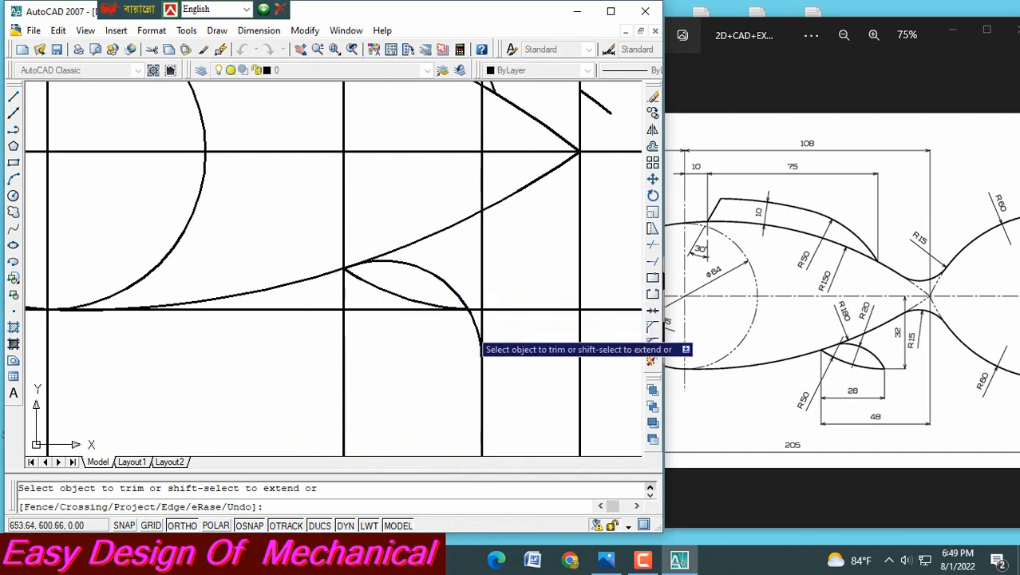
left_click(479, 329)
scroll(444, 320, "up", 2)
scroll(445, 327, "down", 2)
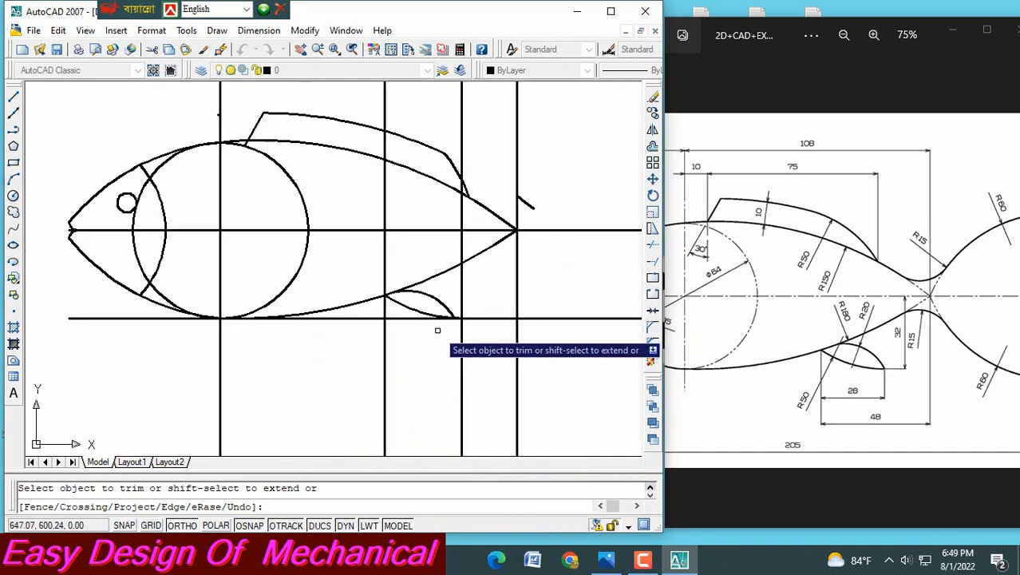
key("Escape")
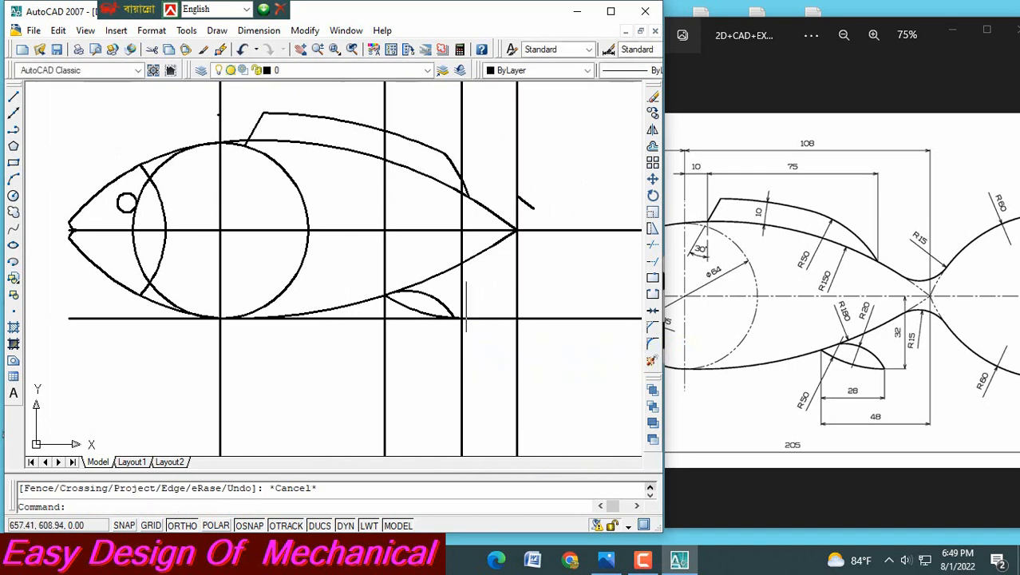
- Erase the vertical construction line at the belly fin's rear end
left_click(461, 287)
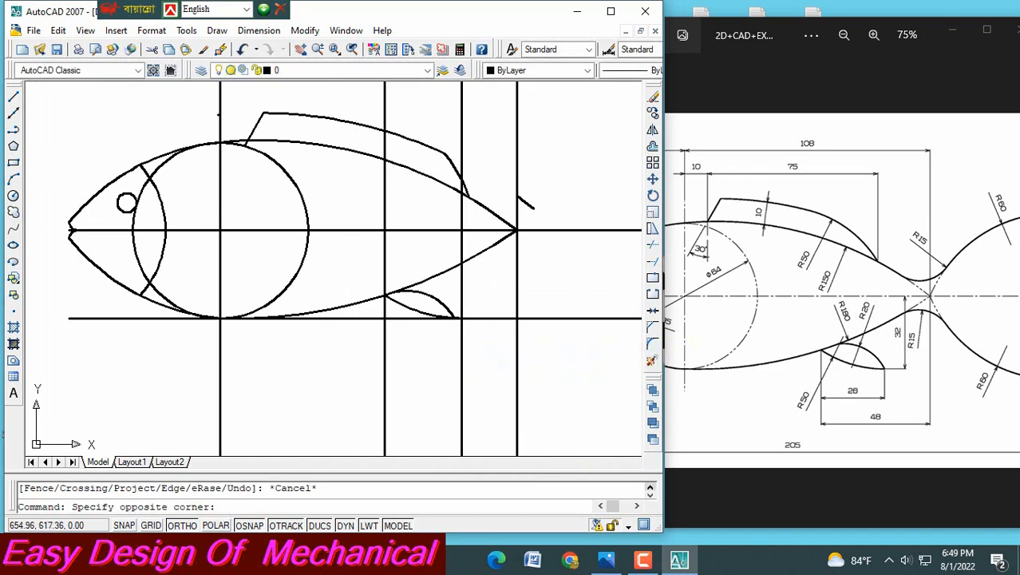
left_click(459, 293)
key("Delete")
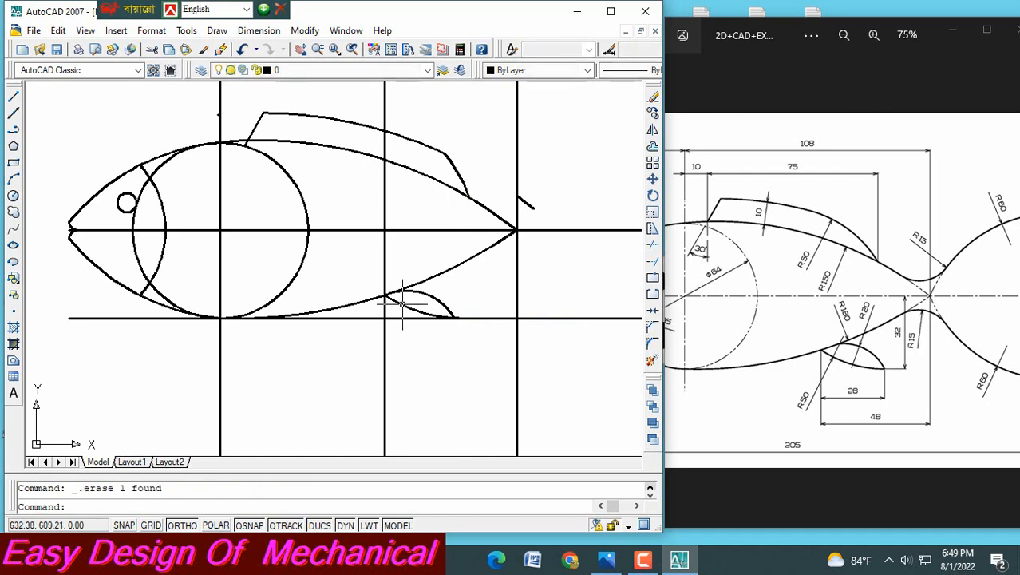
- Erase the vertical construction line at the belly fin's front end and trim the leftover horizontal line beyond the fin's rear tip
left_click(385, 333)
key("Delete")
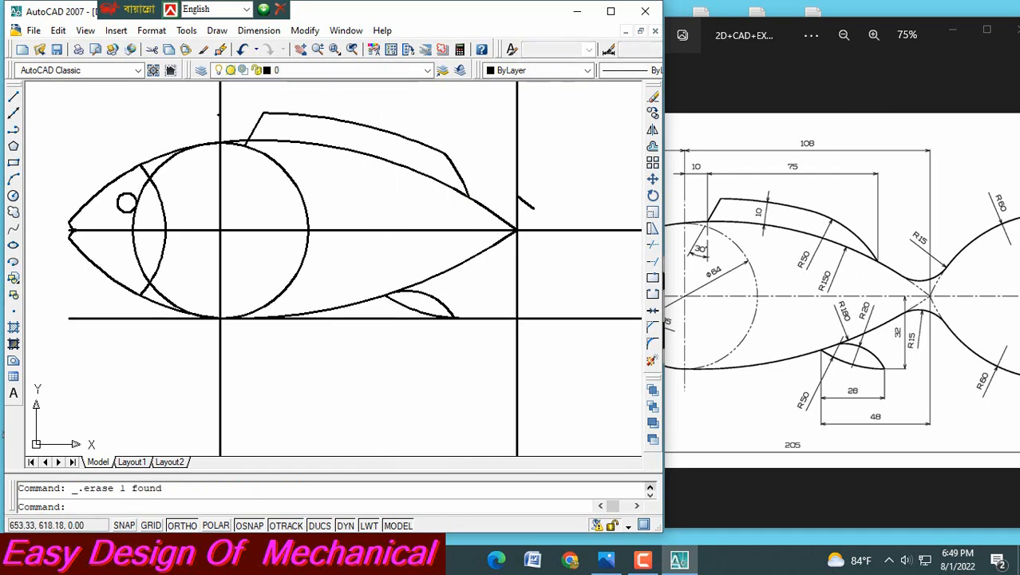
middle_click_drag(471, 277, 470, 301)
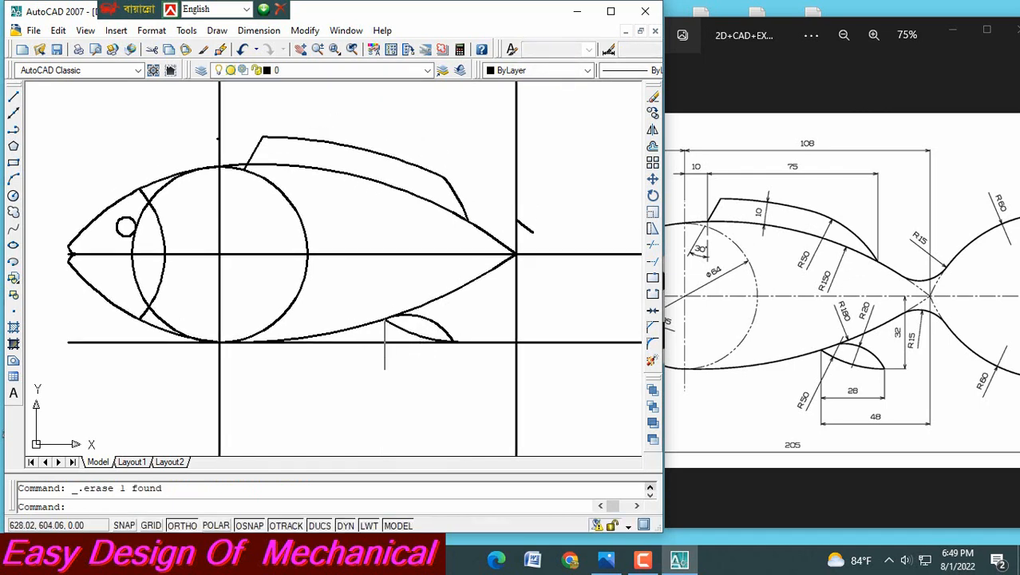
middle_click_drag(408, 405, 349, 414)
scroll(484, 307, "up", 2)
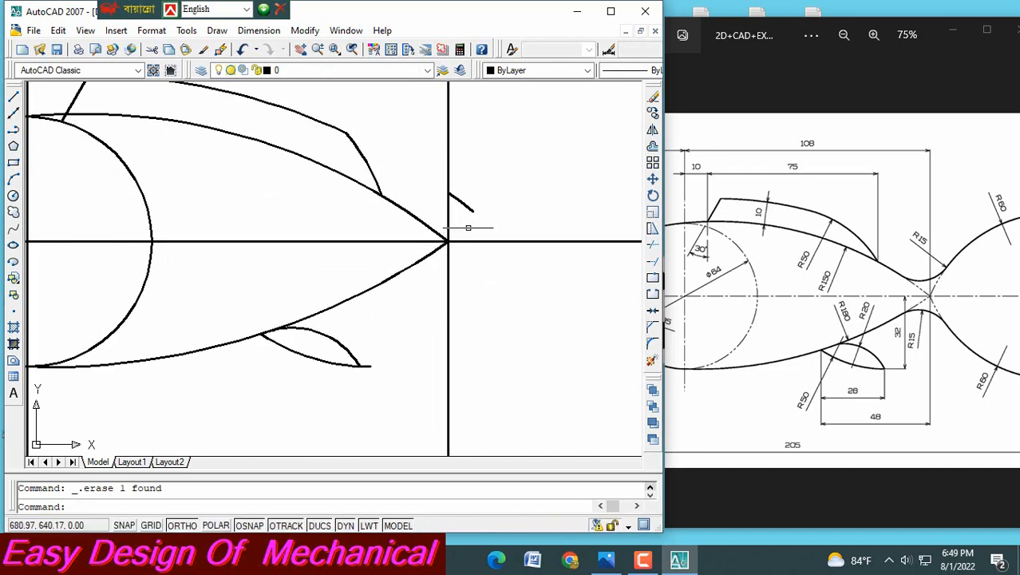
left_click(653, 245)
key("Return")
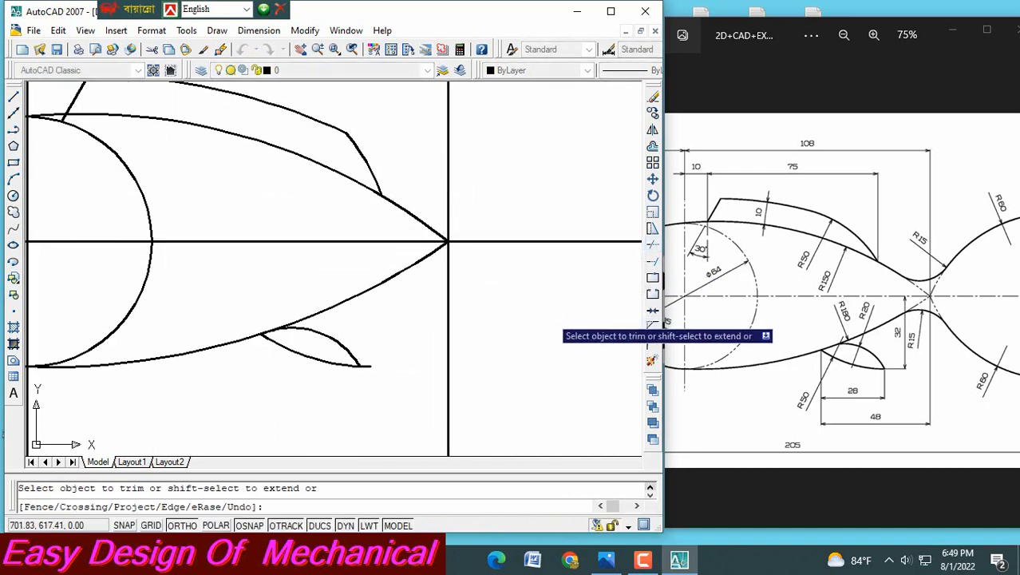
left_click(366, 365)
scroll(376, 339, "down", 4)
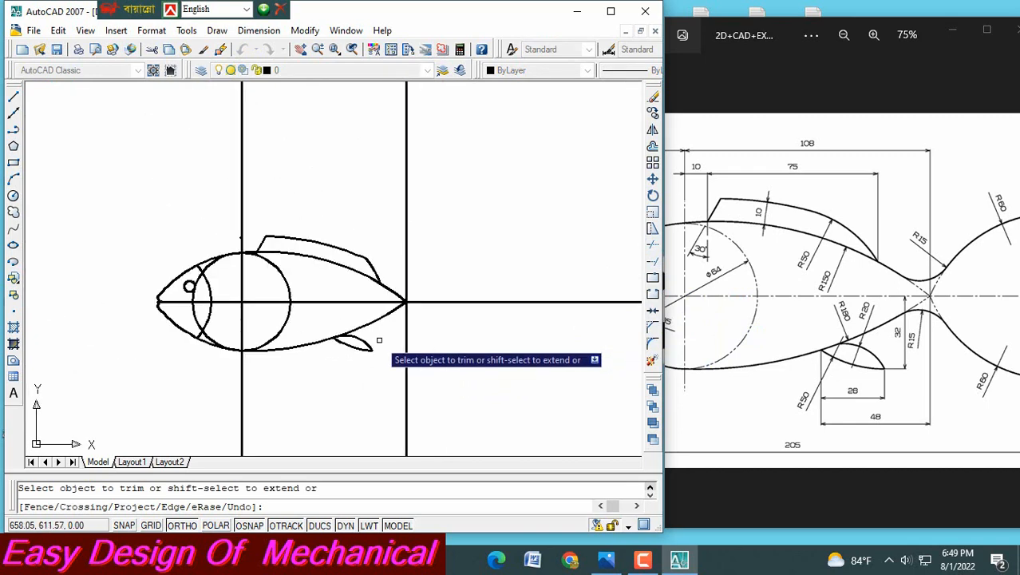
middle_click_drag(382, 339, 326, 324)
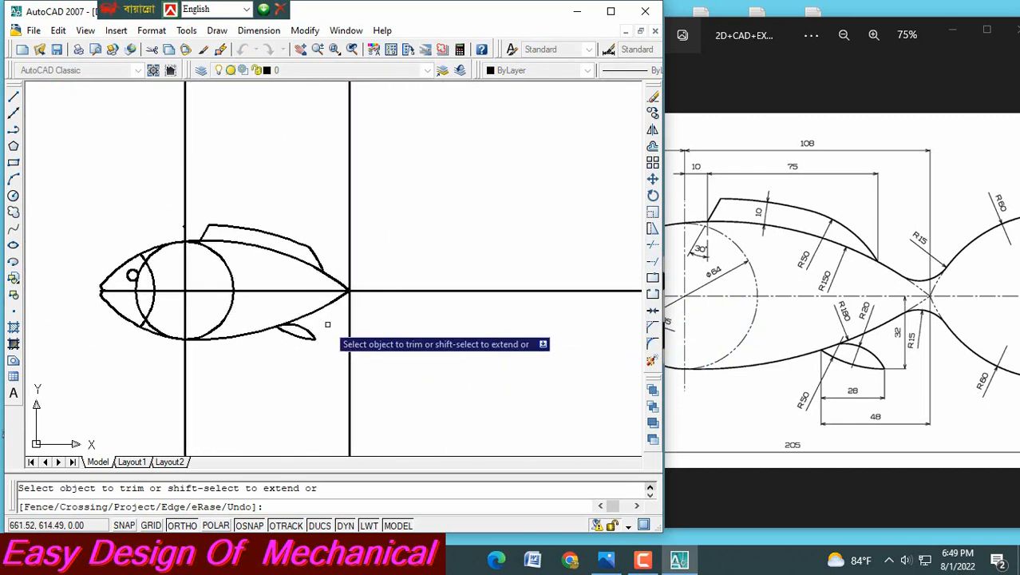
key("Escape")
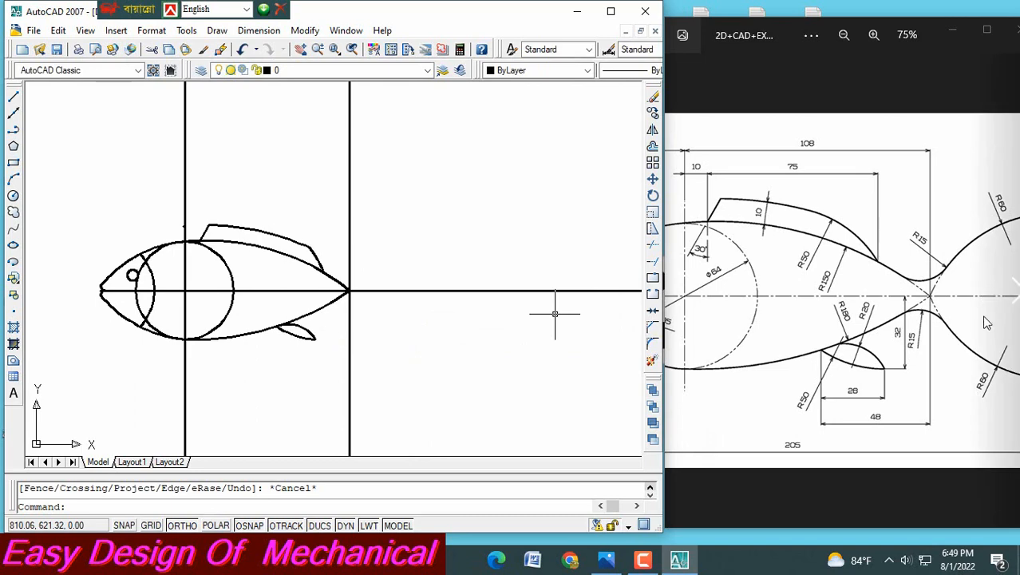
- Offset the vertical construction line at the body's rear point by 42 towards the tail
scroll(928, 272, "down", 2, "ctrl")
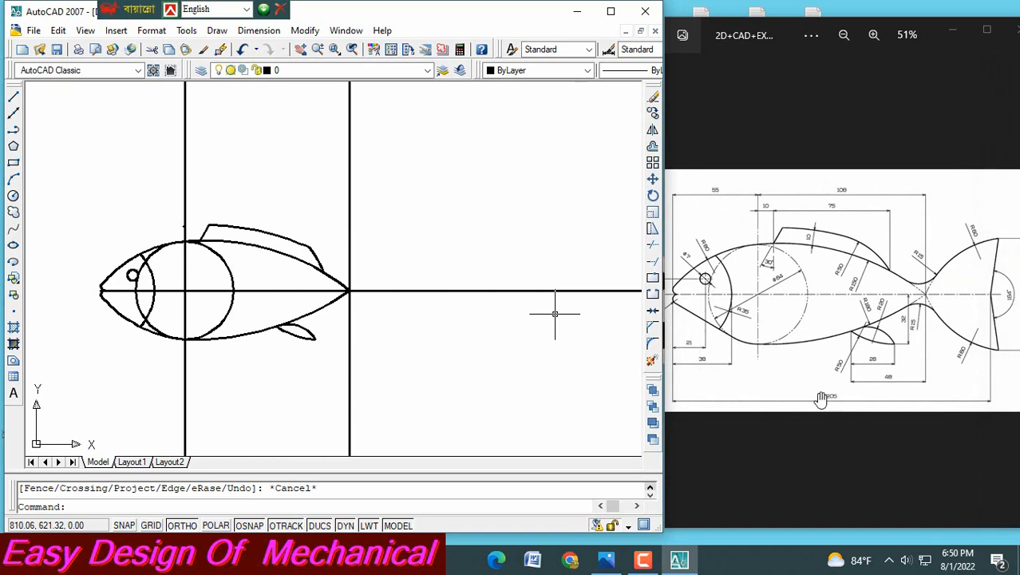
scroll(841, 403, "up", 3, "ctrl")
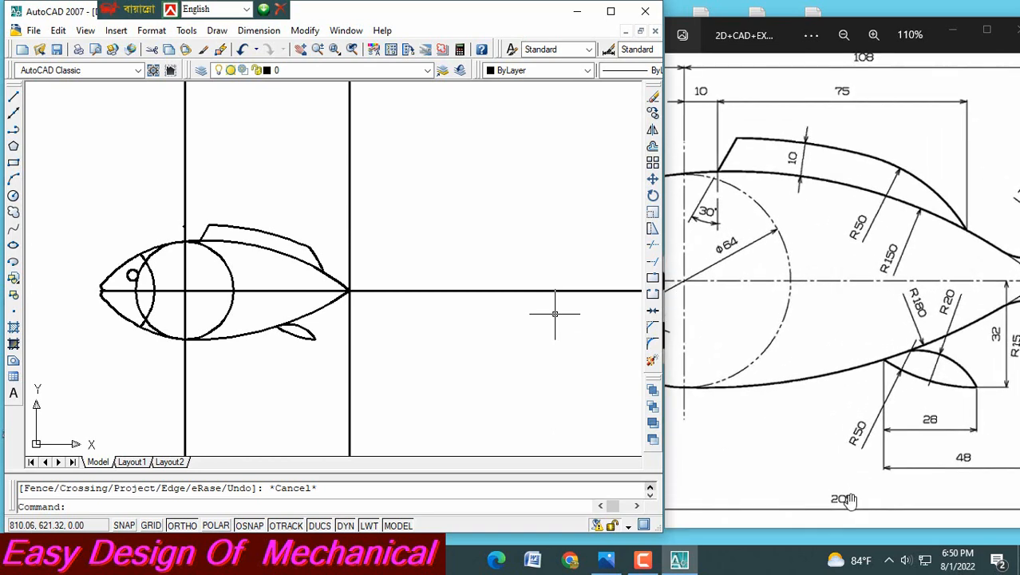
scroll(849, 500, "down", 2, "ctrl")
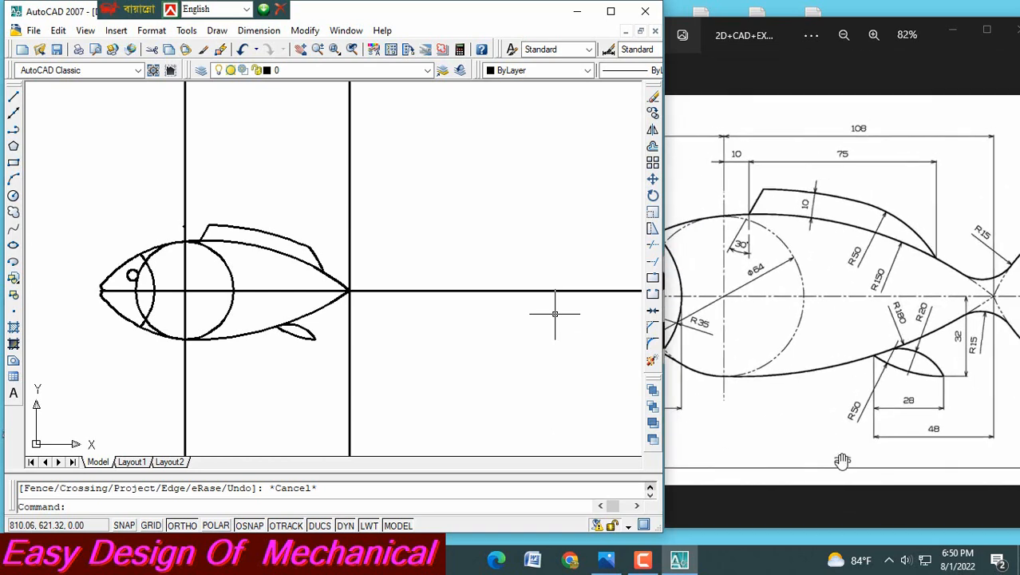
scroll(844, 445, "down", 2, "ctrl")
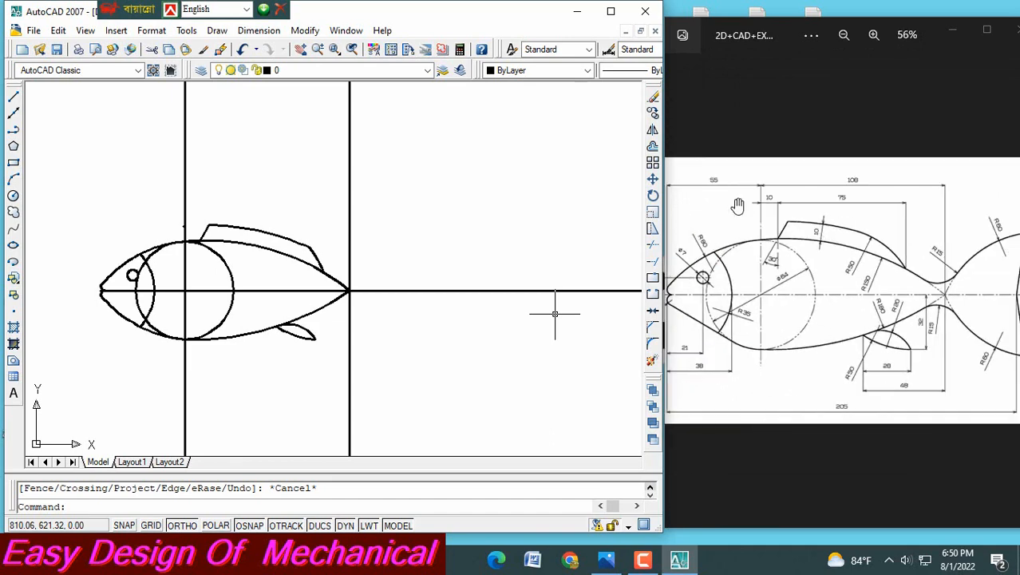
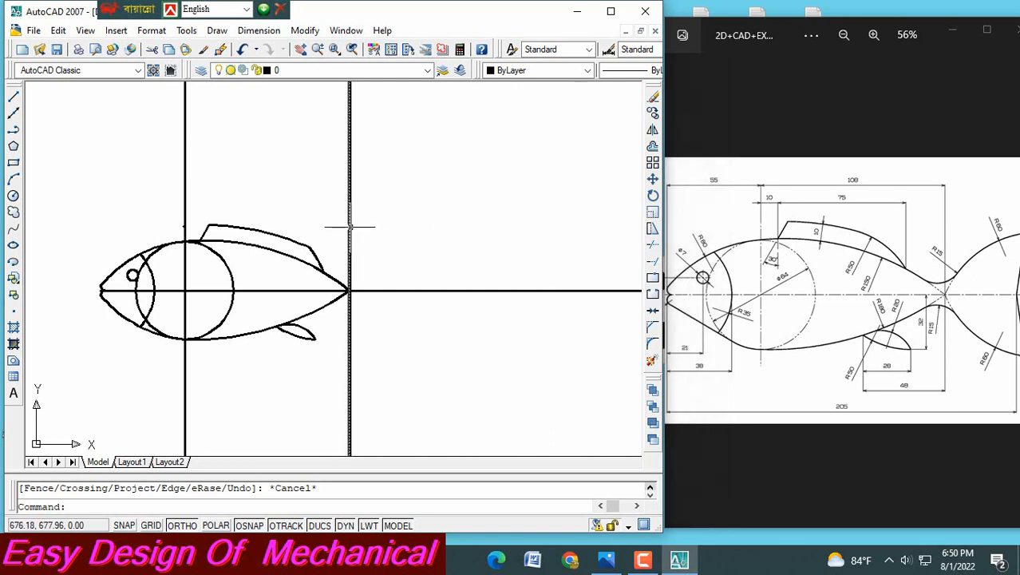
key("Escape")
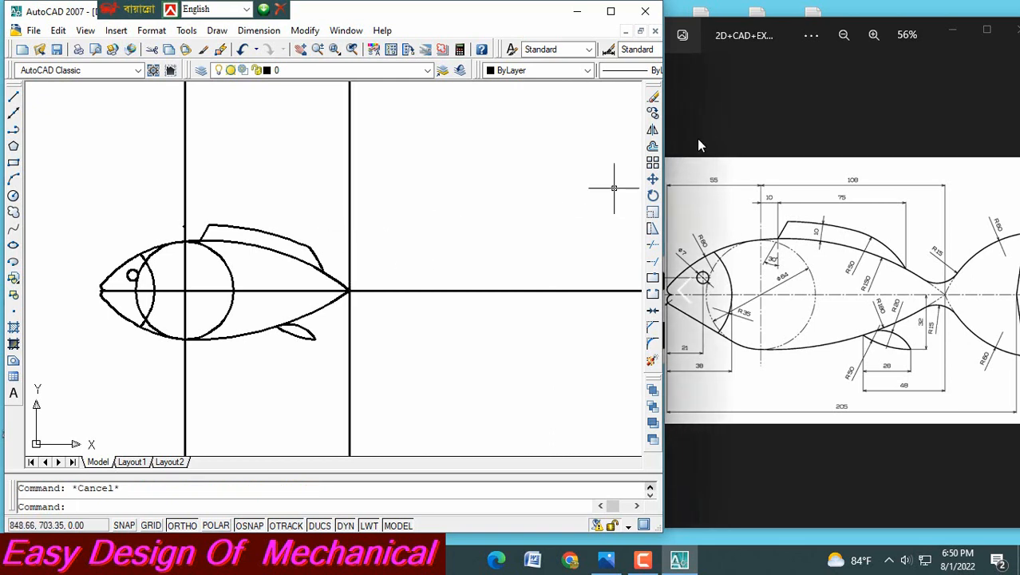
left_click(653, 147)
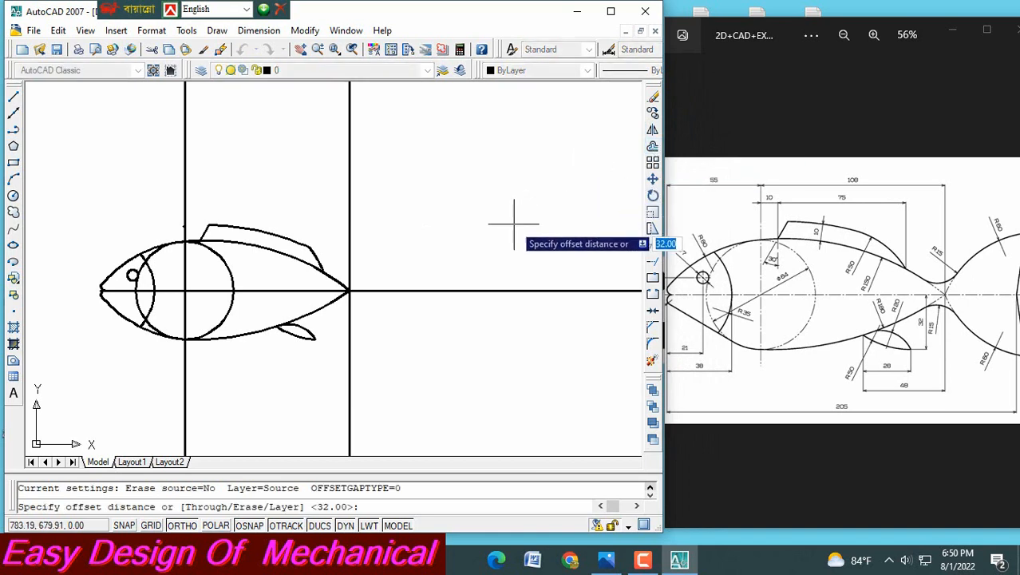
type("42")
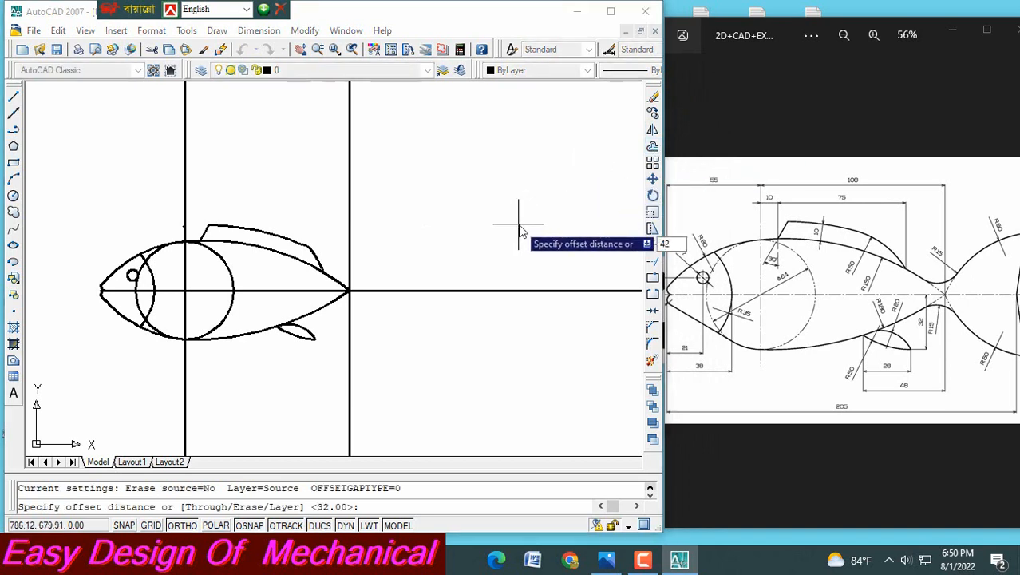
key("Return")
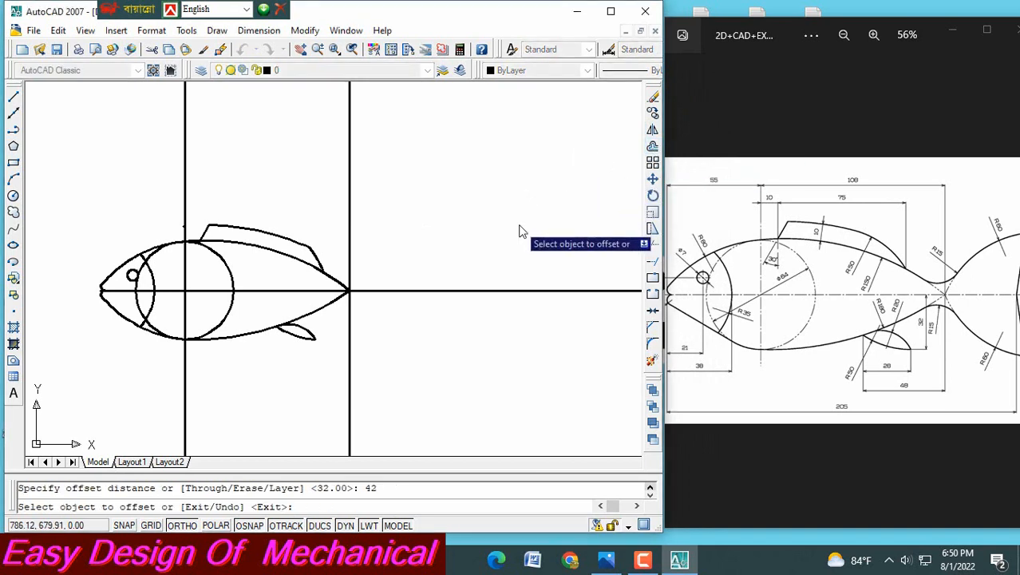
left_click(349, 222)
left_click(421, 229)
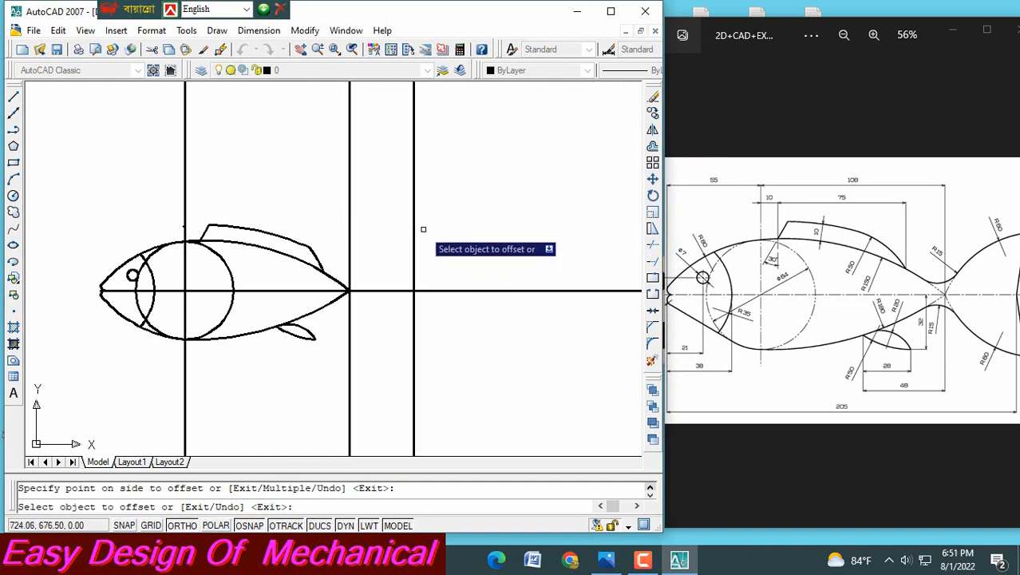
key("Escape")
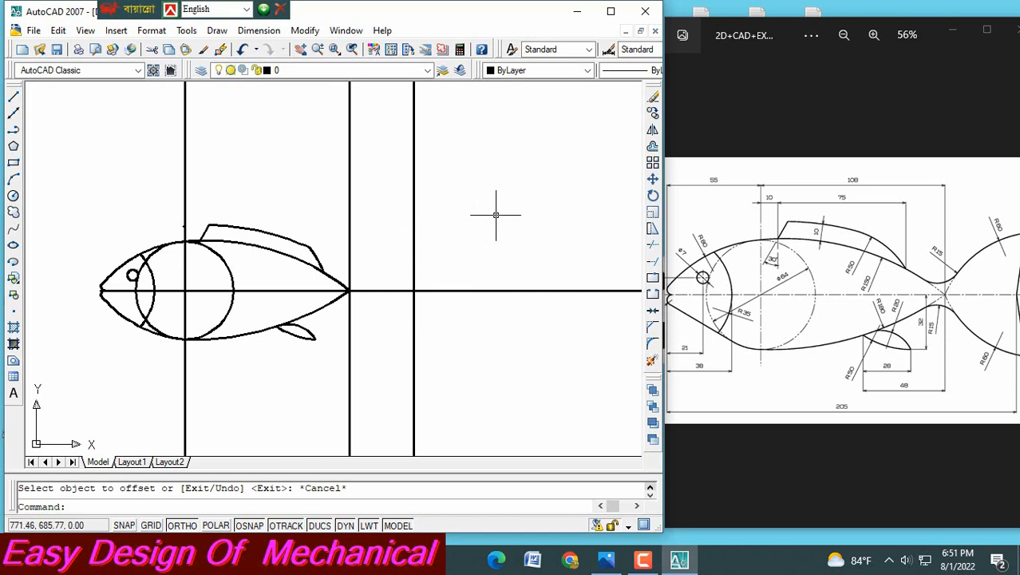
- Draw a vertical line about 209 units long upward from where the 42 offset line crosses the horizontal centreline
left_click(13, 97)
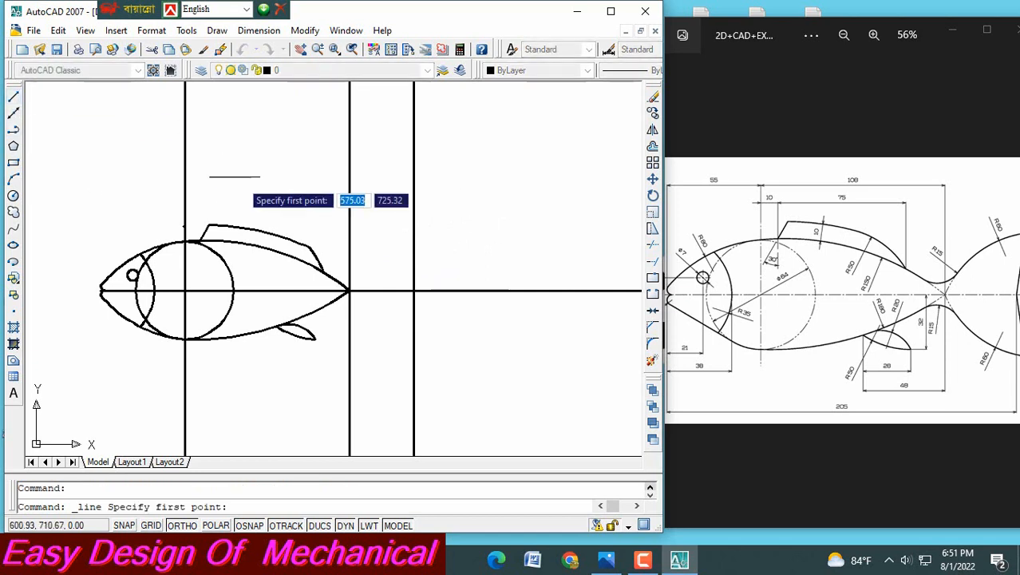
left_click(414, 291)
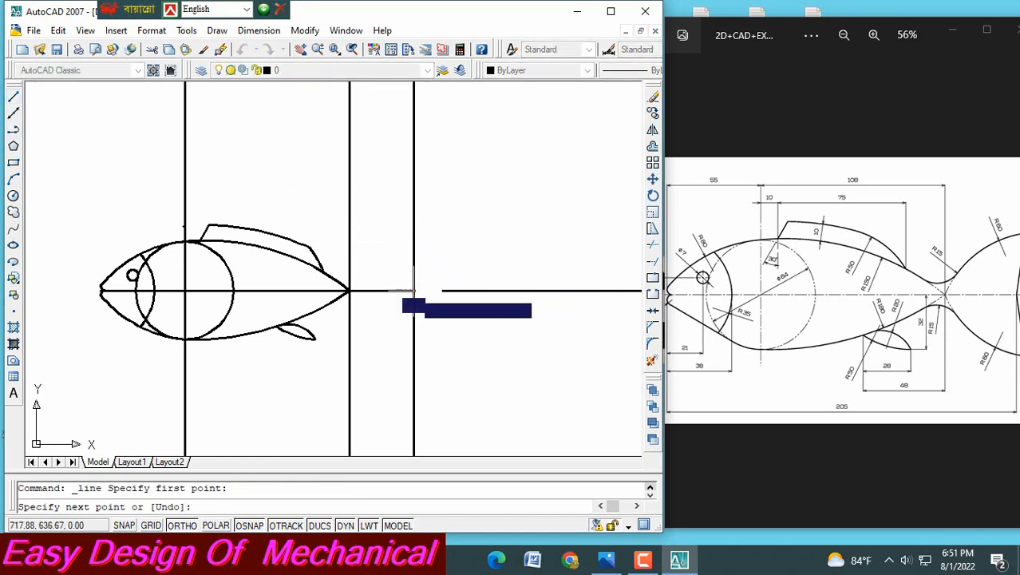
left_click(414, 147)
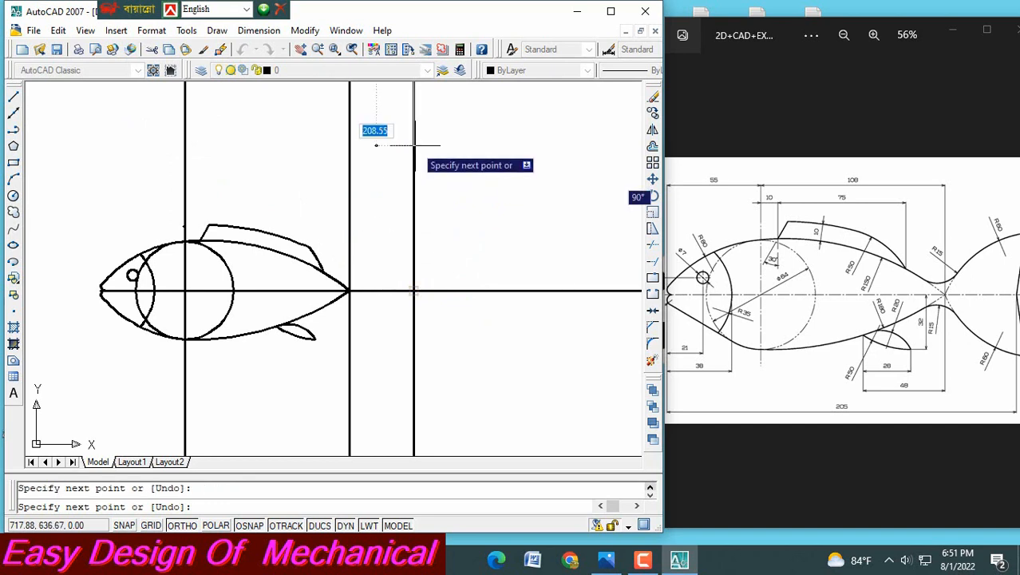
key("Return")
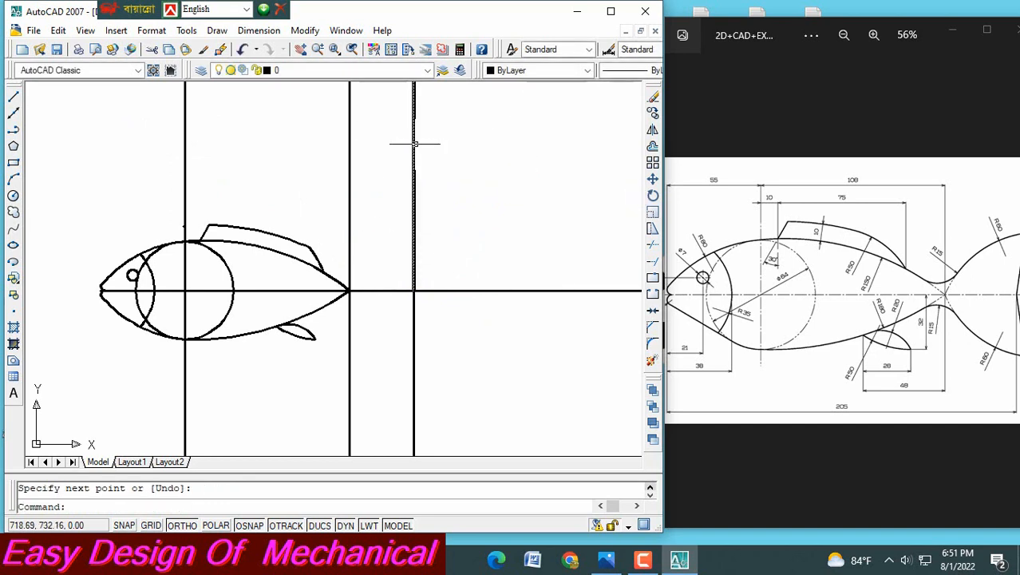
- Rotate the new vertical line by -164 degrees about its lower endpoint on the centreline to set the tail's rear edge angle
left_click(653, 196)
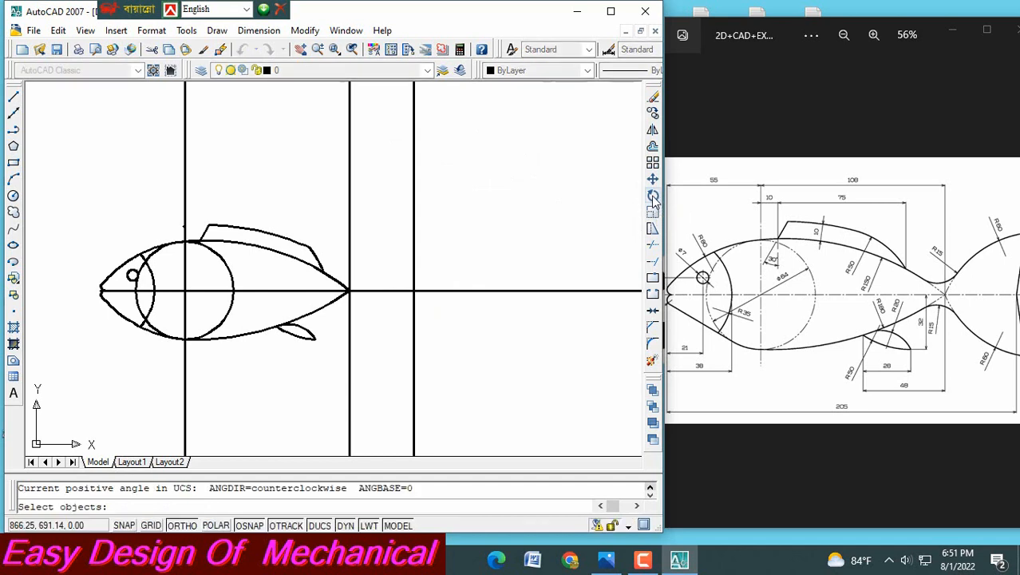
left_click(415, 236)
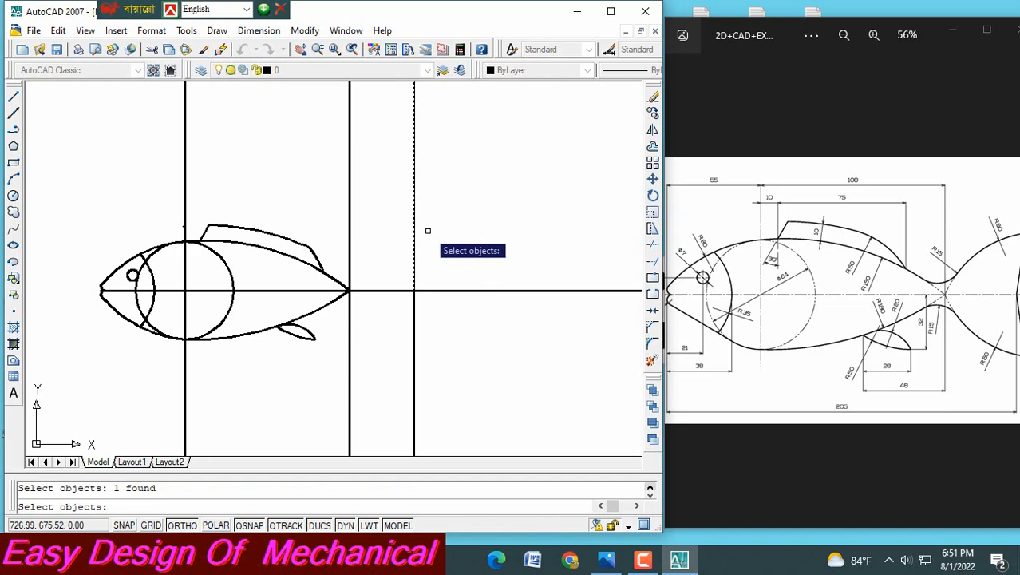
key("Return")
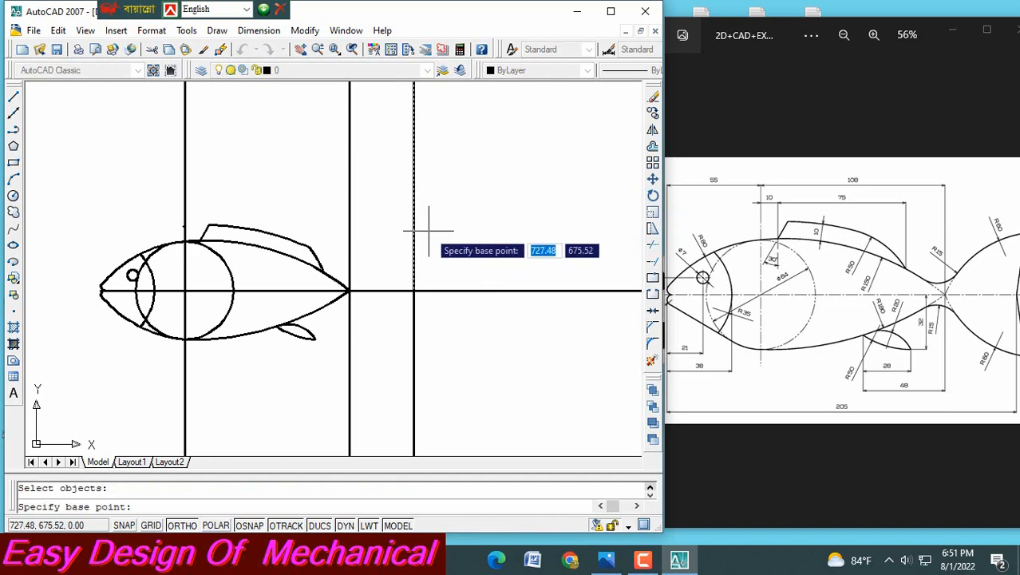
left_click(414, 291)
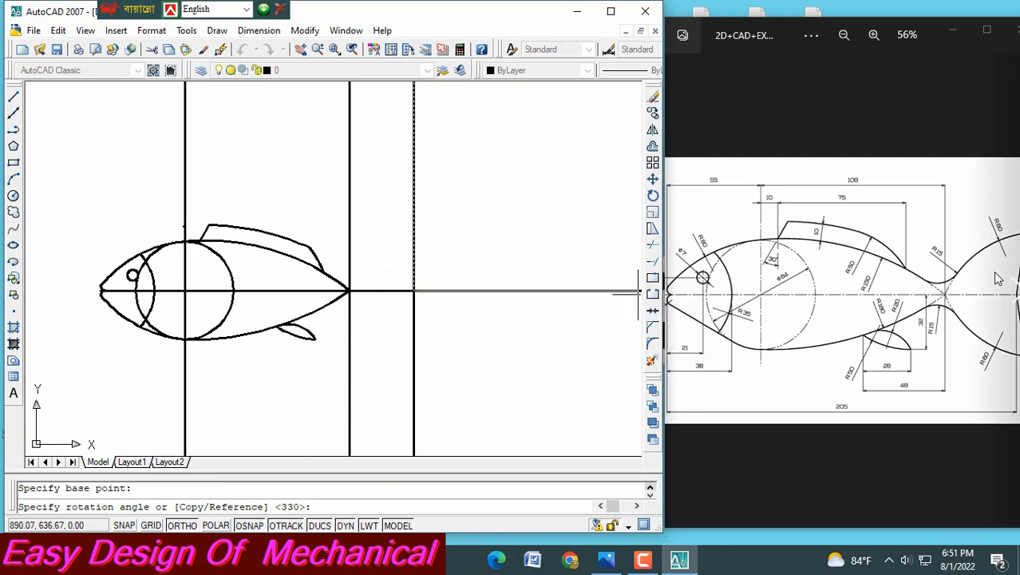
scroll(945, 336, "up", 5, "ctrl")
scroll(945, 335, "down", 4, "ctrl")
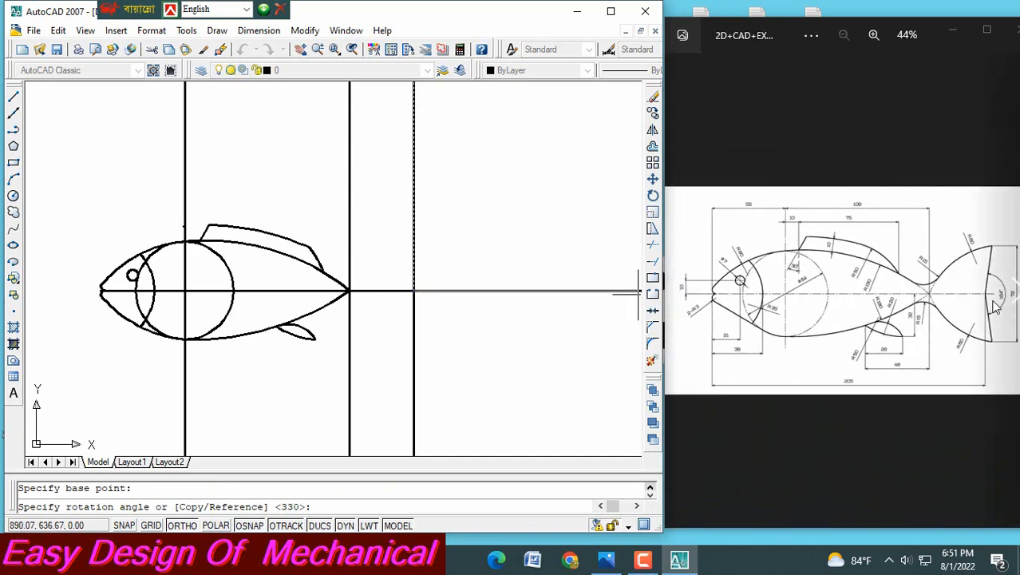
scroll(995, 308, "up", 1, "ctrl")
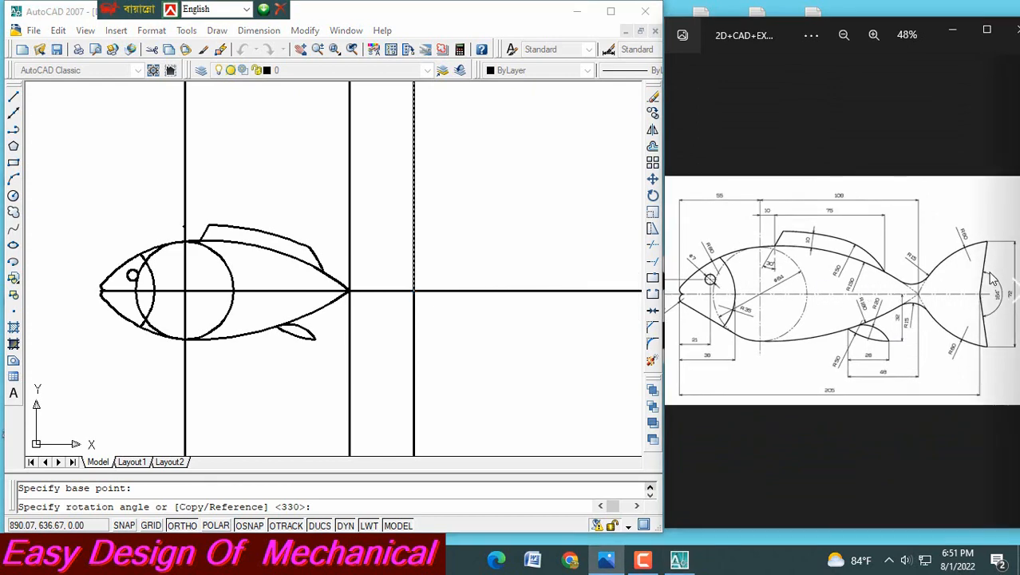
scroll(974, 326, "up", 5, "ctrl")
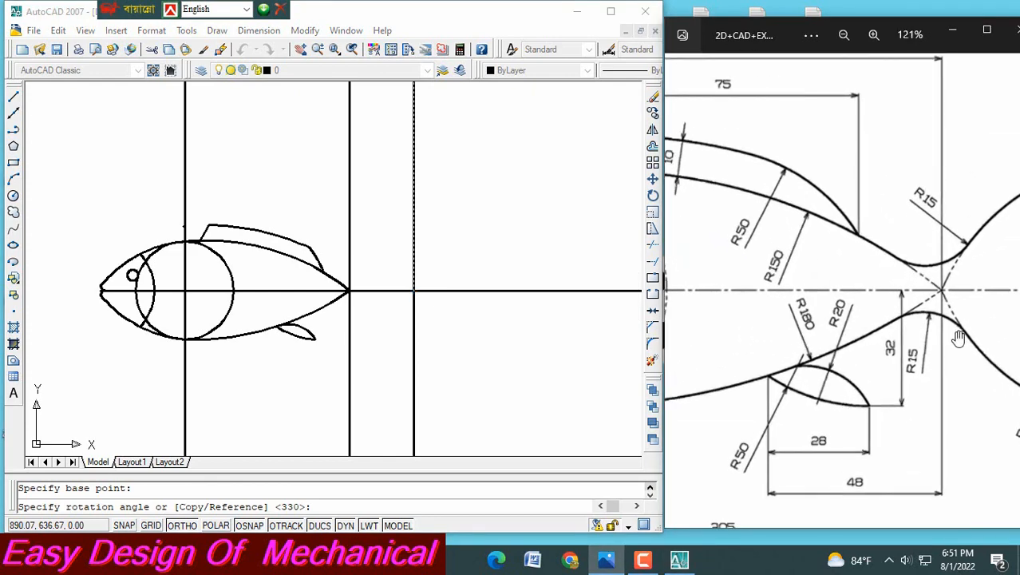
left_click_drag(850, 322, 695, 289)
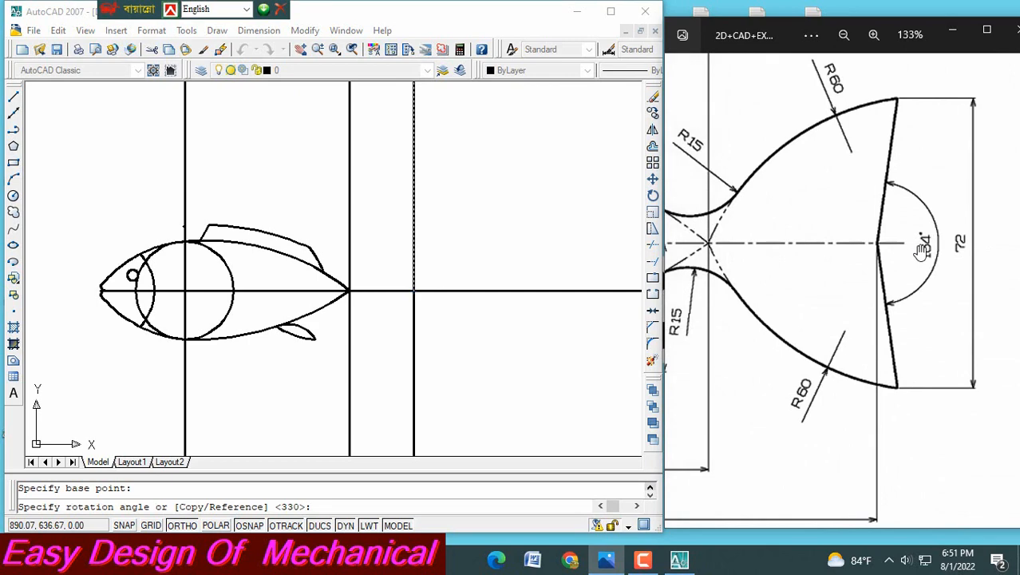
scroll(870, 265, "down", 5, "ctrl")
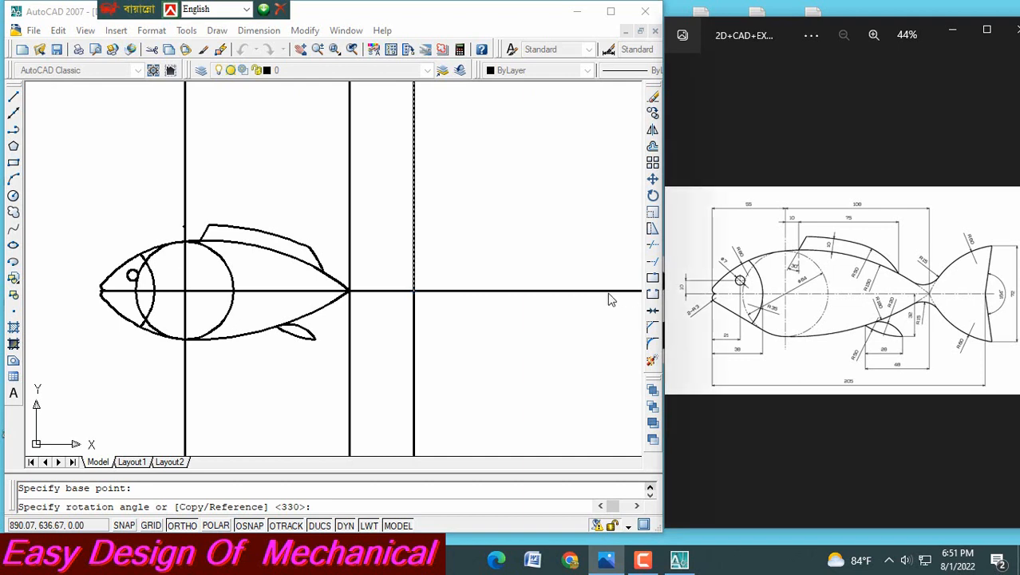
left_click(414, 297)
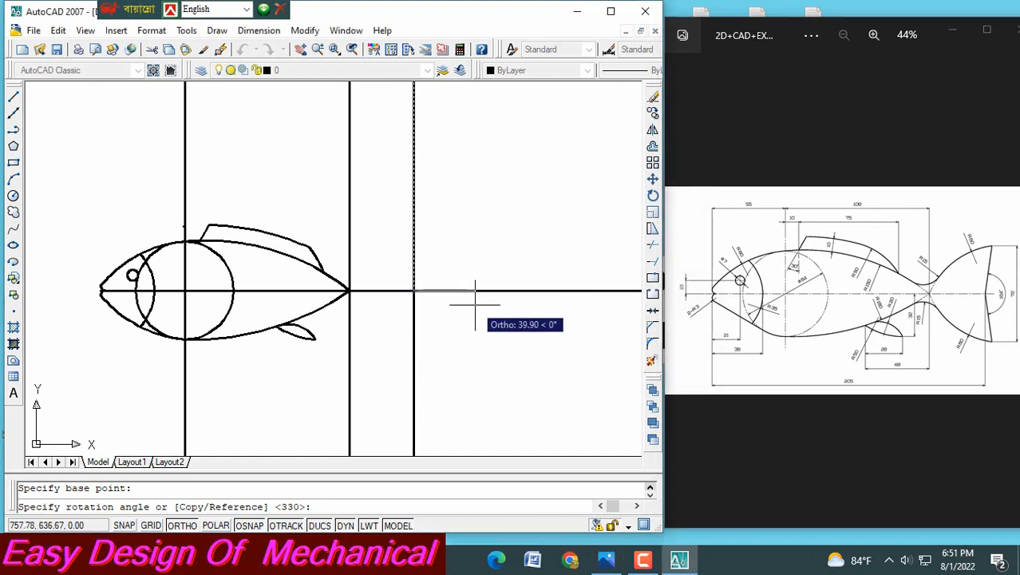
type("-164")
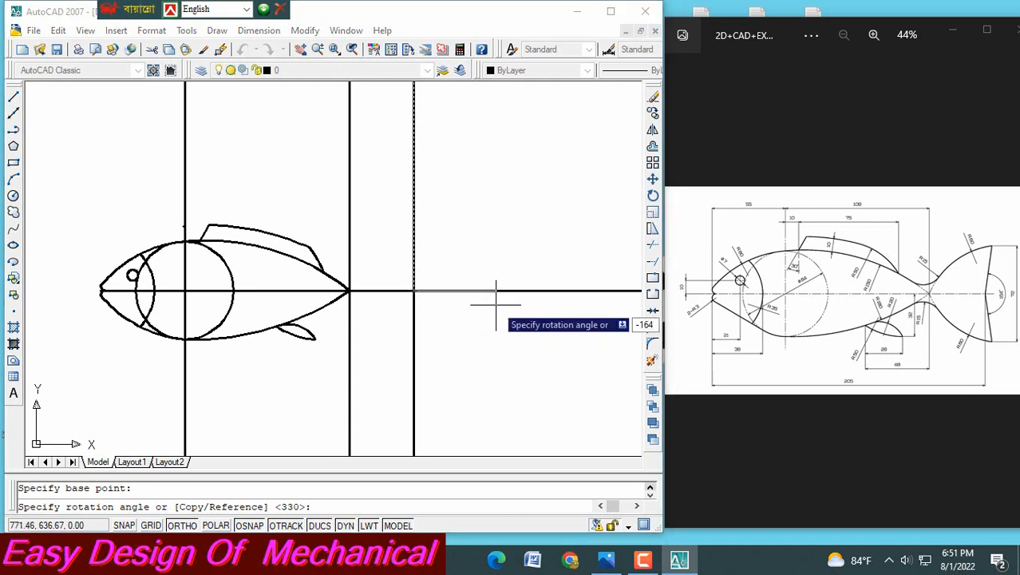
key("Return")
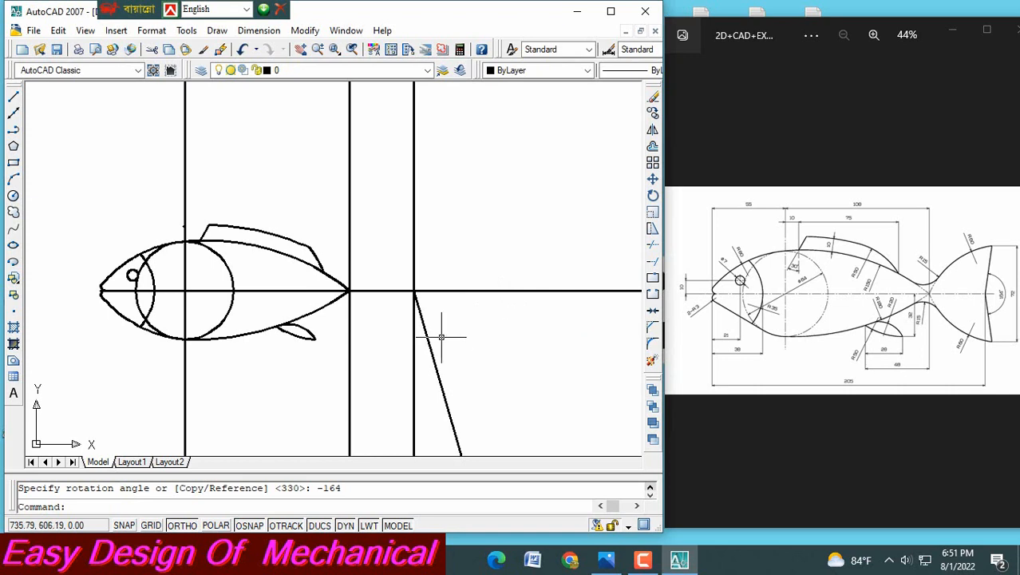
scroll(441, 337, "down", 3)
scroll(432, 371, "up", 3)
scroll(459, 320, "down", 2)
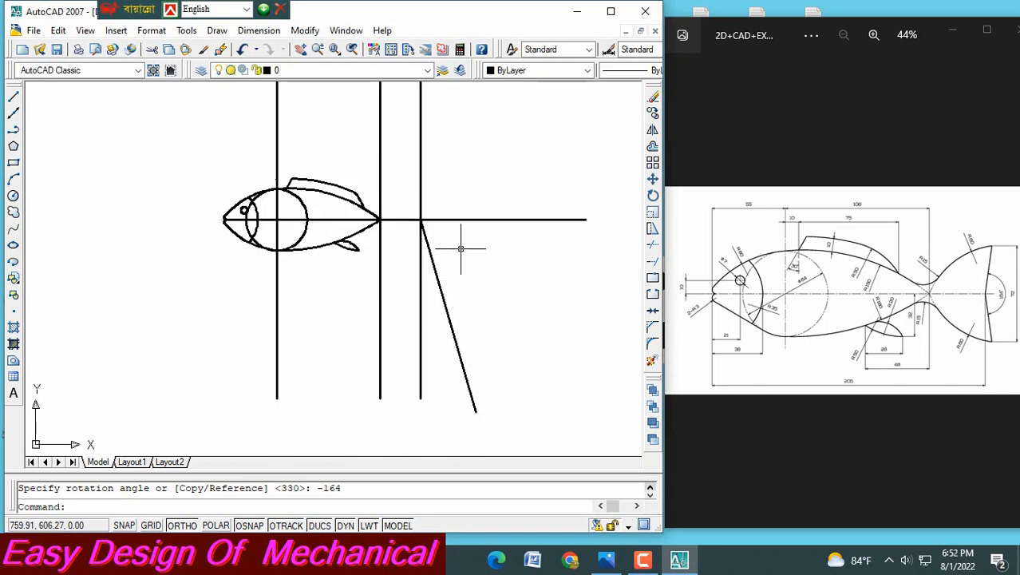
- Offset the horizontal centreline by 32 both above and below, after checking the tail dimensions in the reference image
middle_click_drag(460, 249, 430, 264)
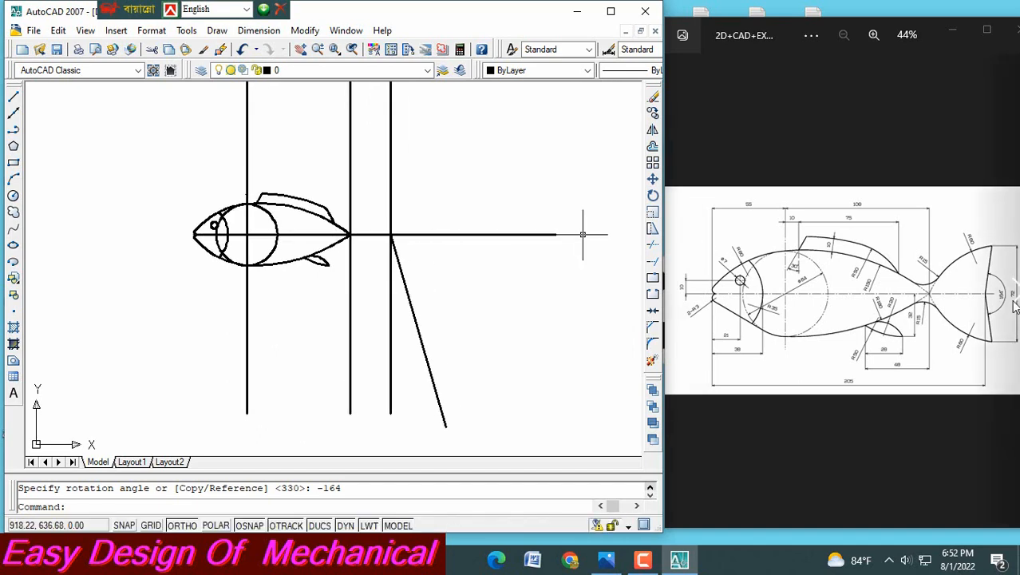
scroll(983, 311, "up", 5, "ctrl")
left_click(987, 375)
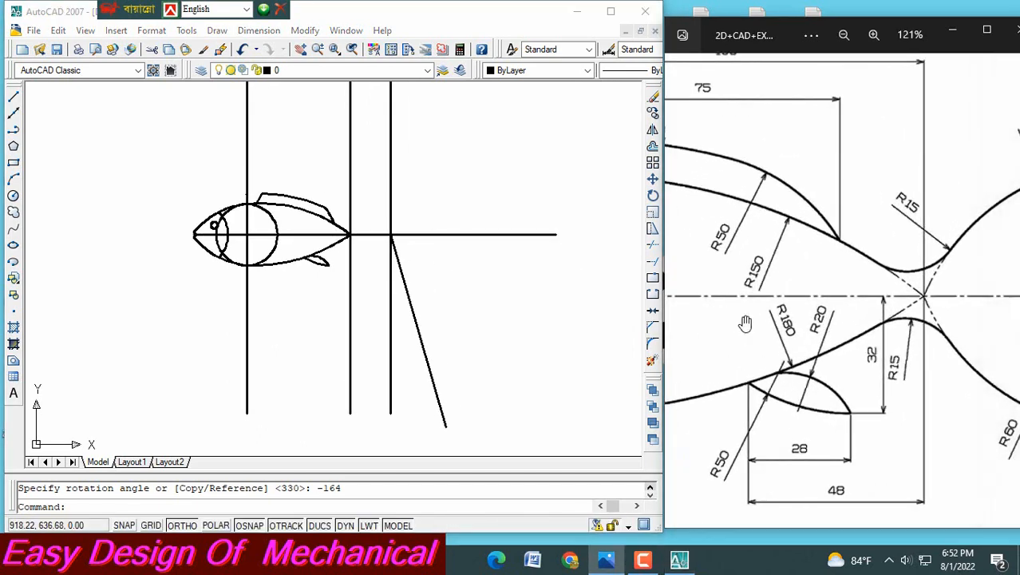
scroll(863, 379, "right", 5)
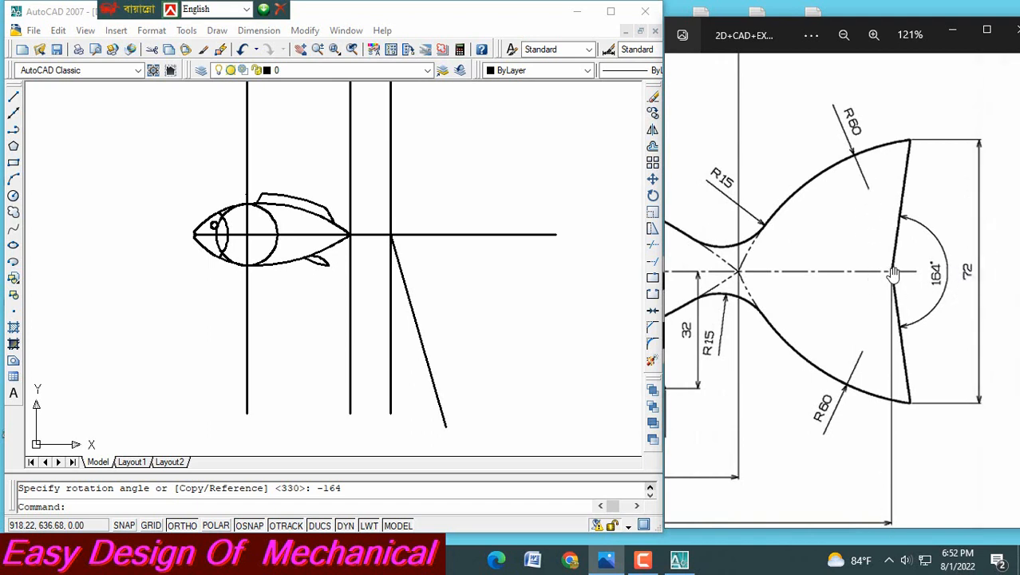
left_click(572, 188)
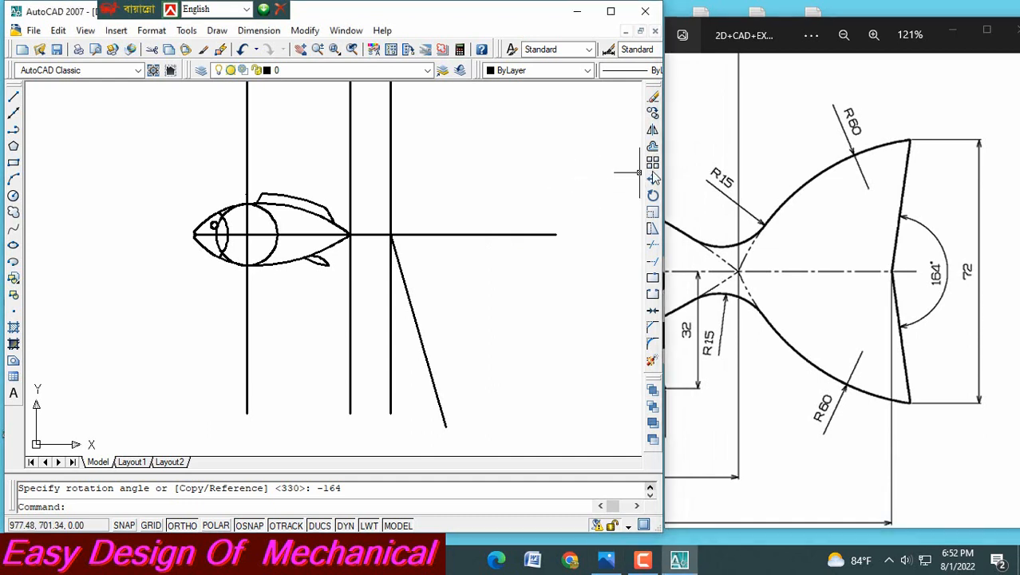
left_click(653, 147)
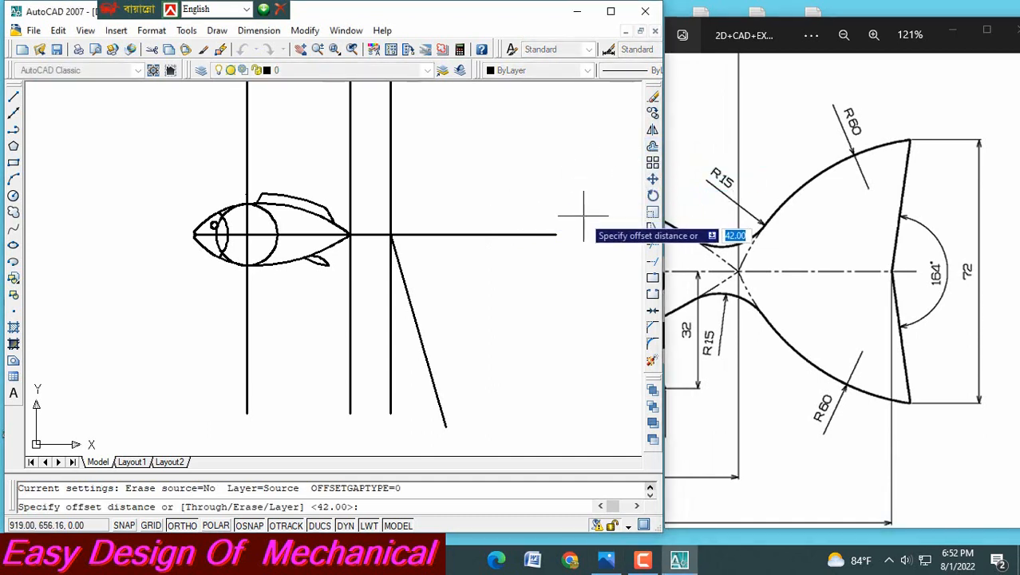
type("32")
key("Return")
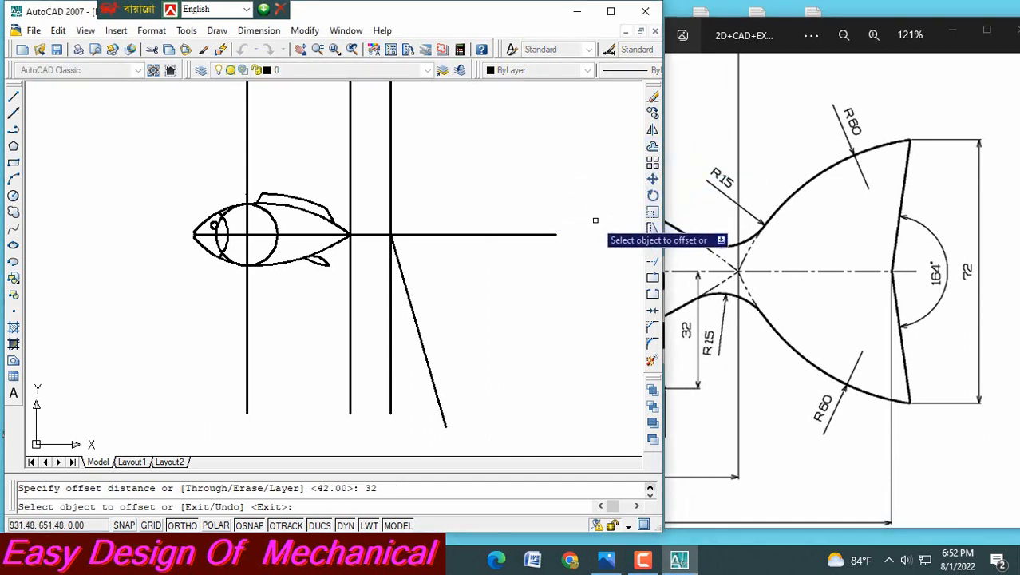
left_click(414, 234)
left_click(417, 188)
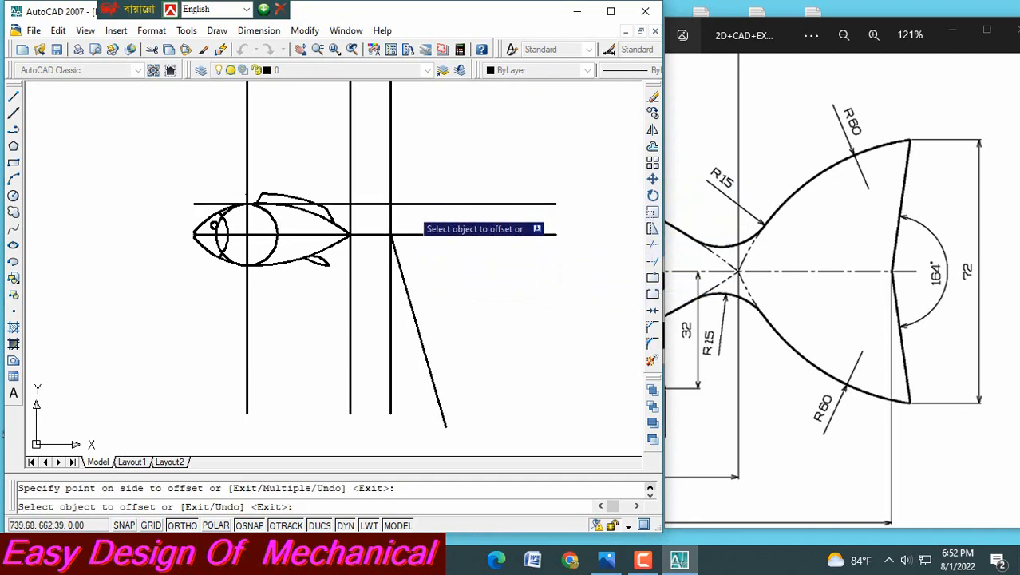
left_click(416, 234)
left_click(419, 265)
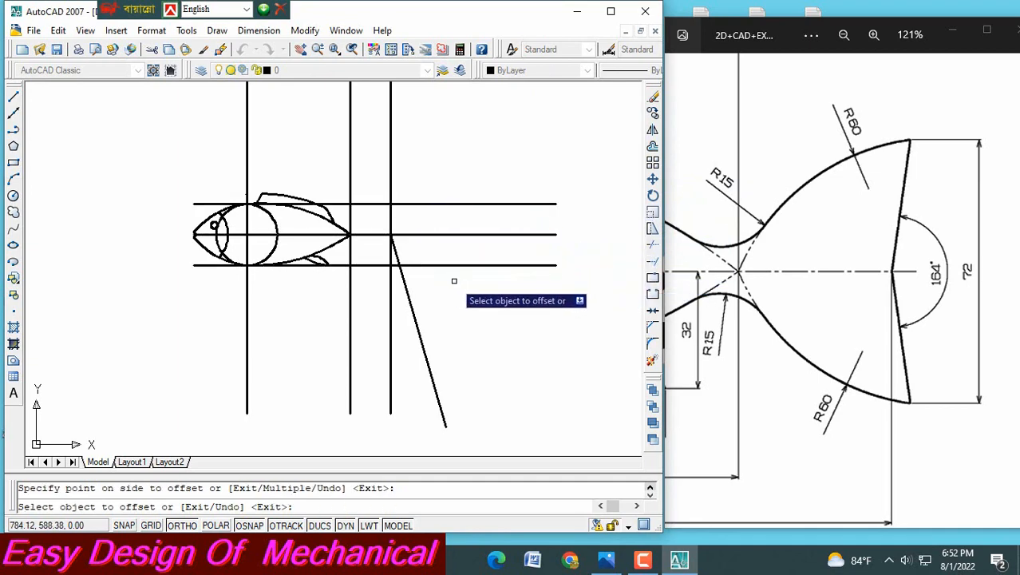
key("Escape")
- Mirror the tail's angled rear edge line about the horizontal centreline, keeping the source line
scroll(489, 287, "up", 5)
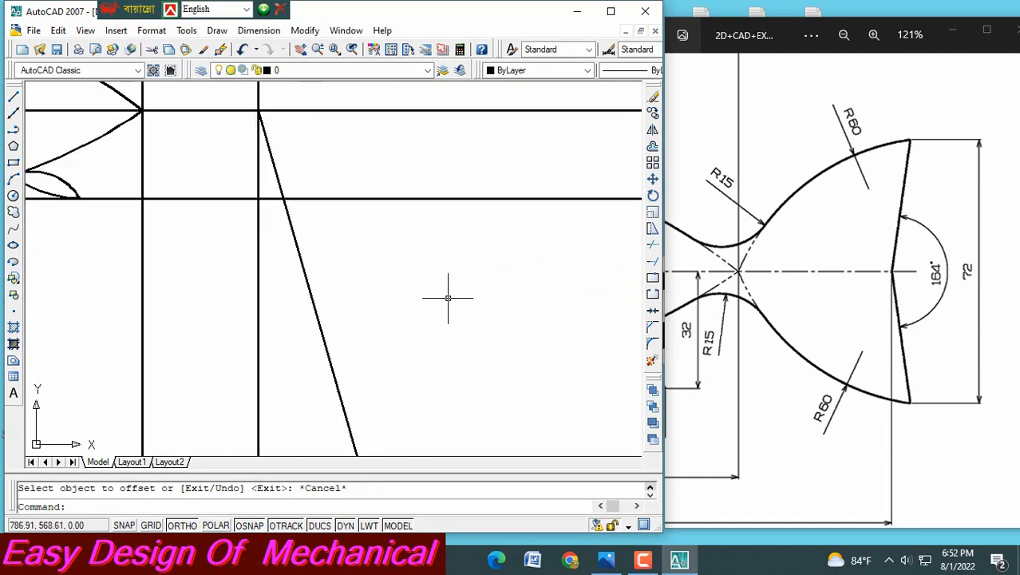
middle_click_drag(331, 240, 526, 326)
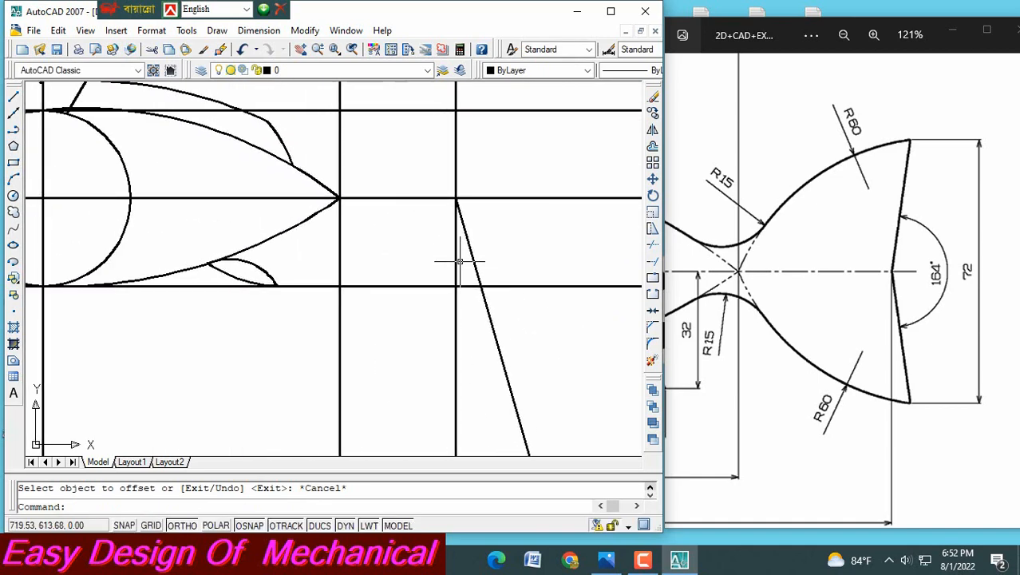
scroll(472, 251, "down", 4)
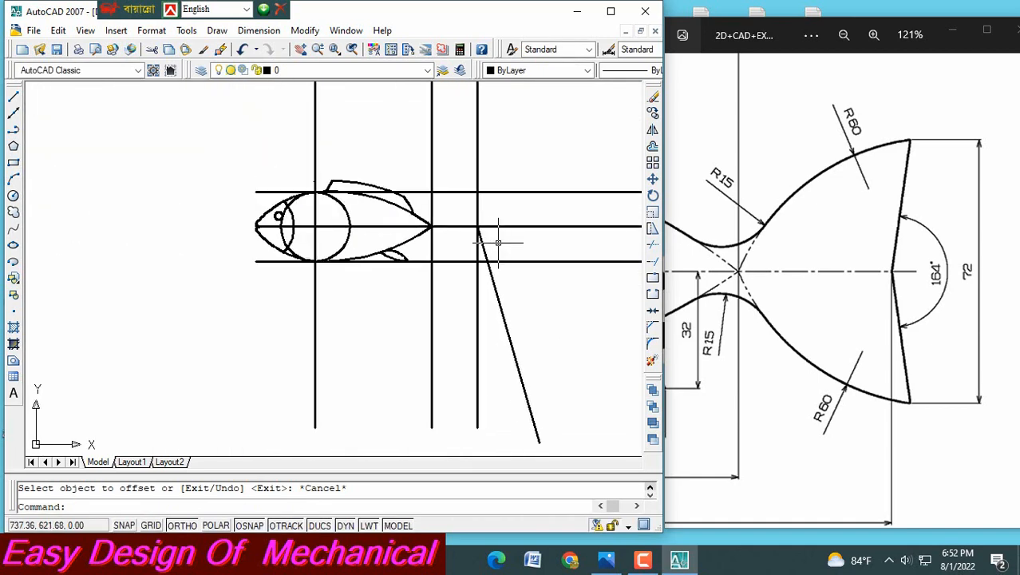
left_click(653, 131)
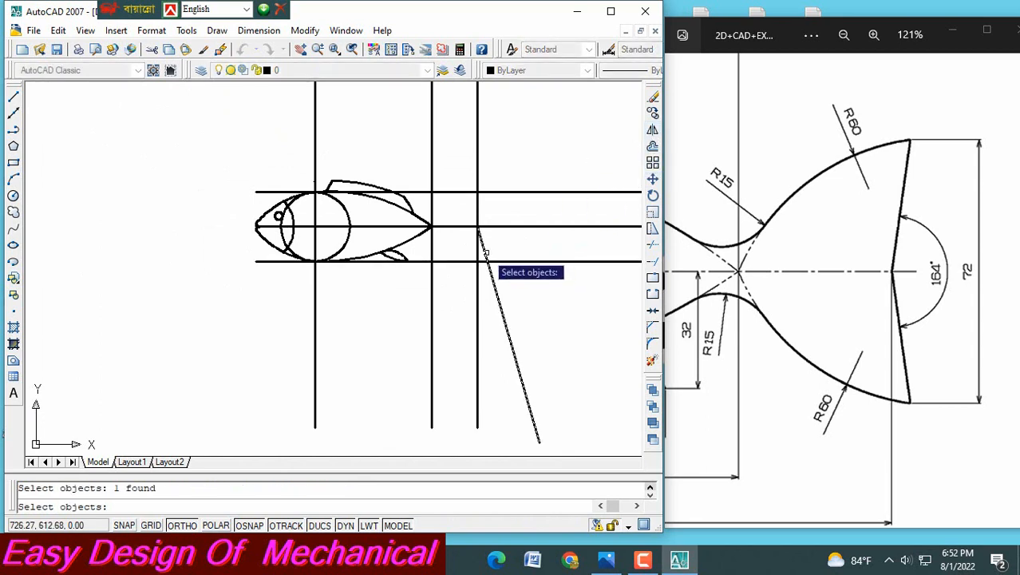
key("Return")
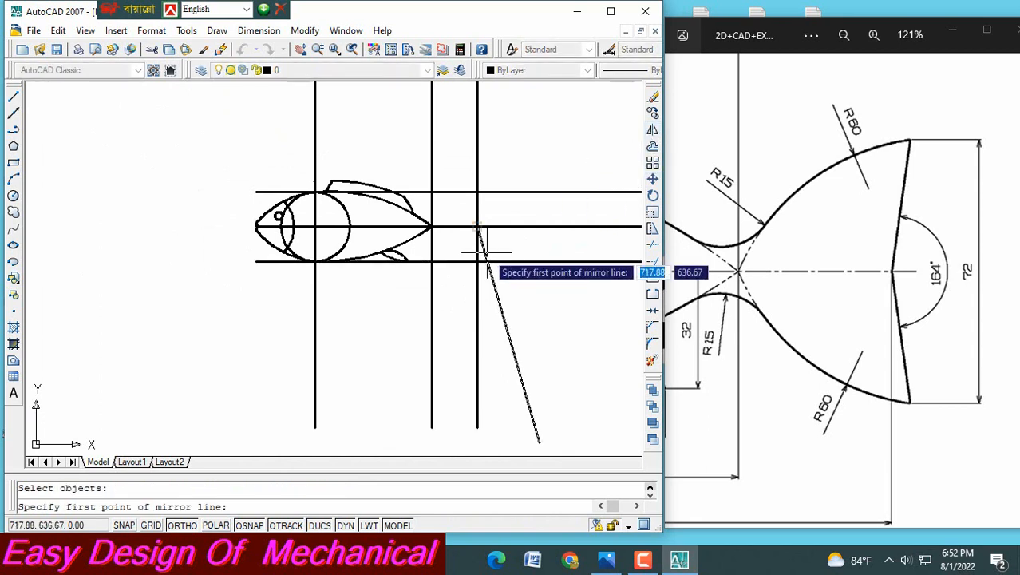
left_click(429, 227)
left_click(564, 226)
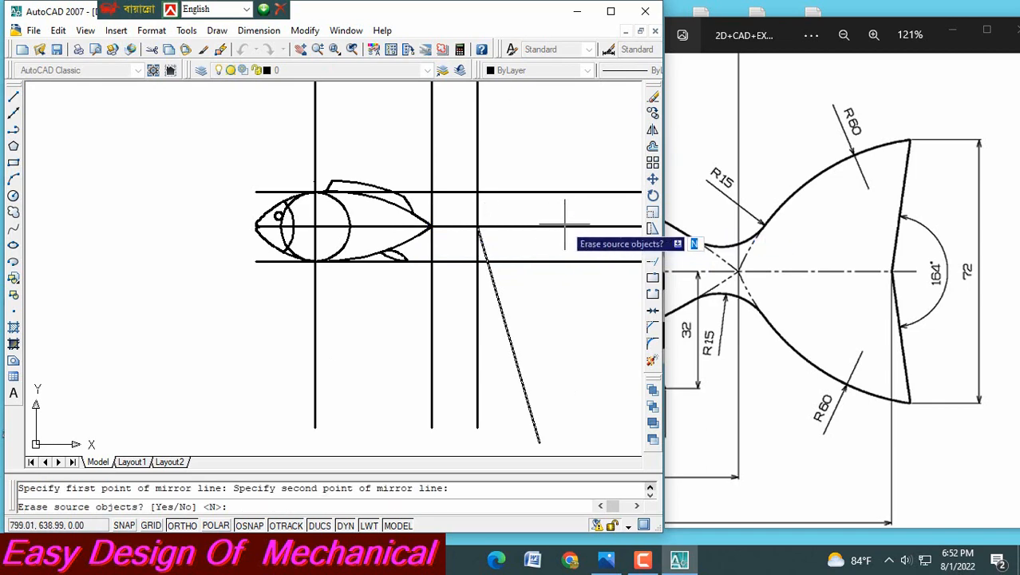
key("Return")
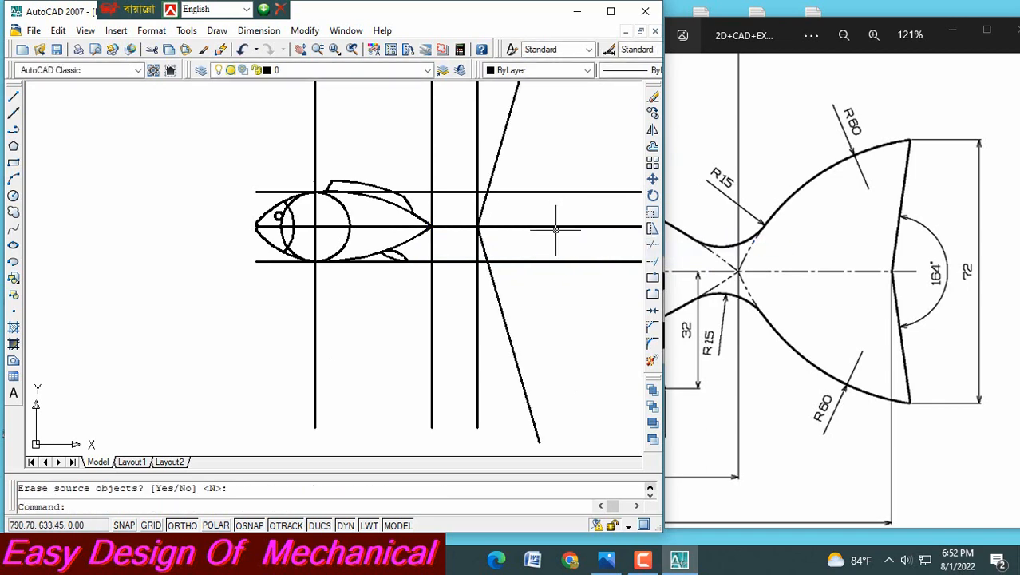
- Trim the vertical construction lines and both angled tail lines where they extend beyond the upper and lower offset lines
scroll(577, 230, "down", 2)
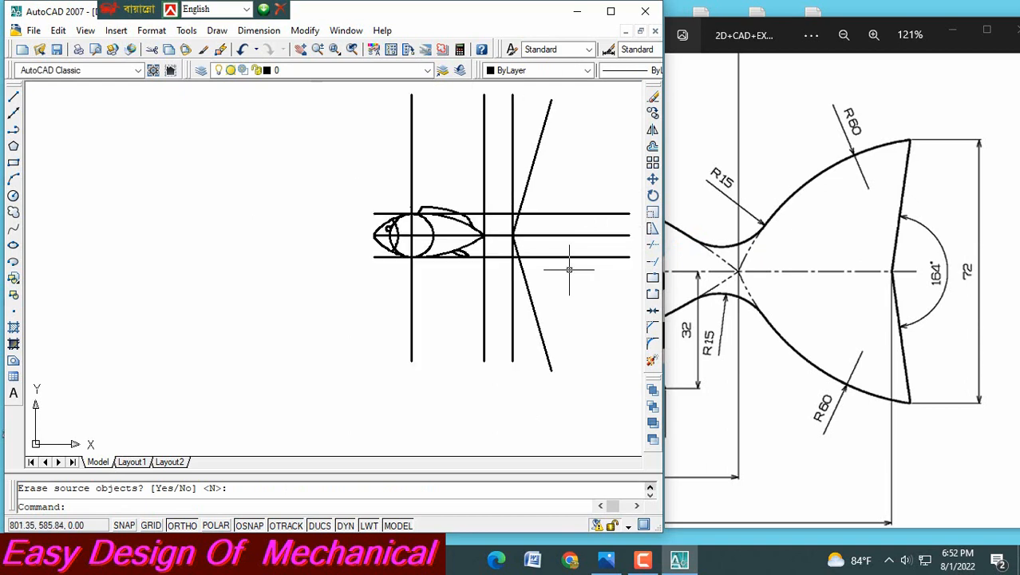
scroll(571, 274, "up", 1)
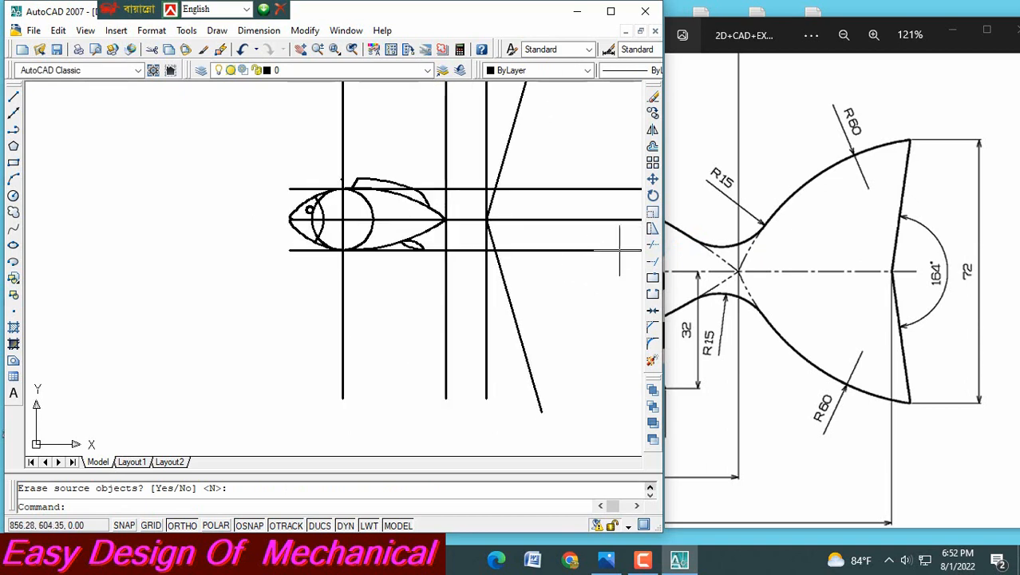
left_click(653, 246)
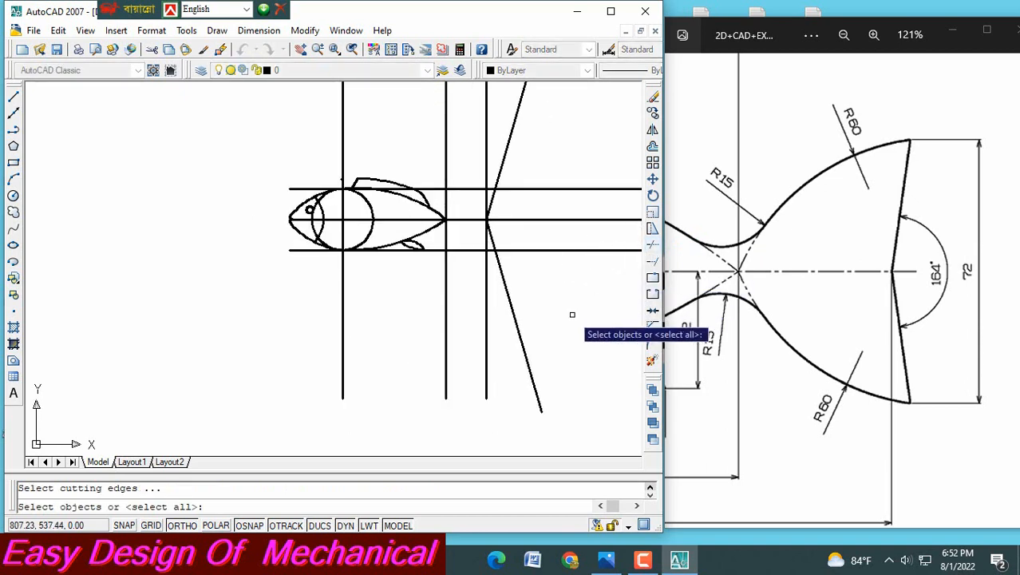
key("Return")
left_click(273, 302)
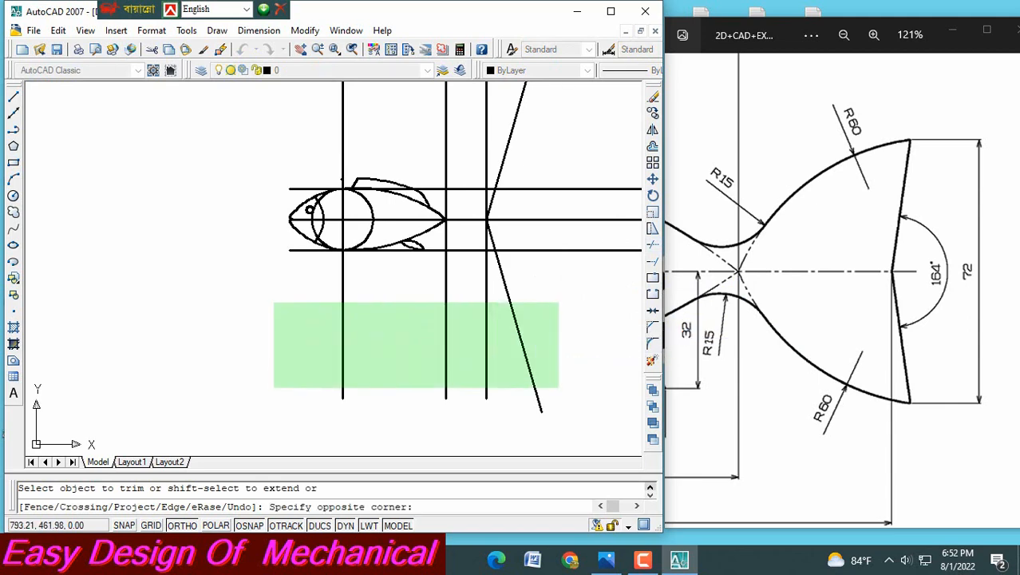
left_click(565, 386)
left_click(301, 121)
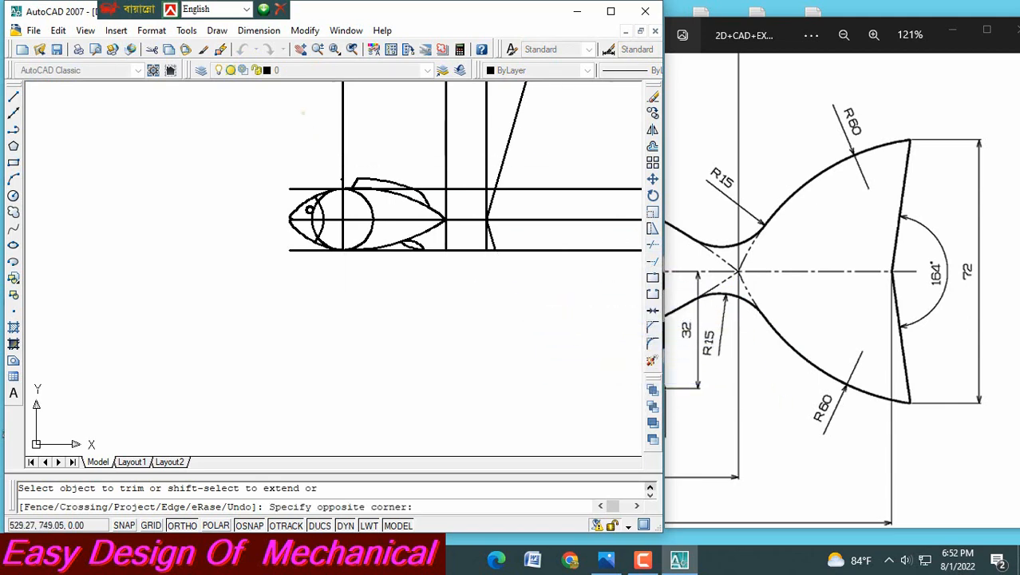
left_click(547, 115)
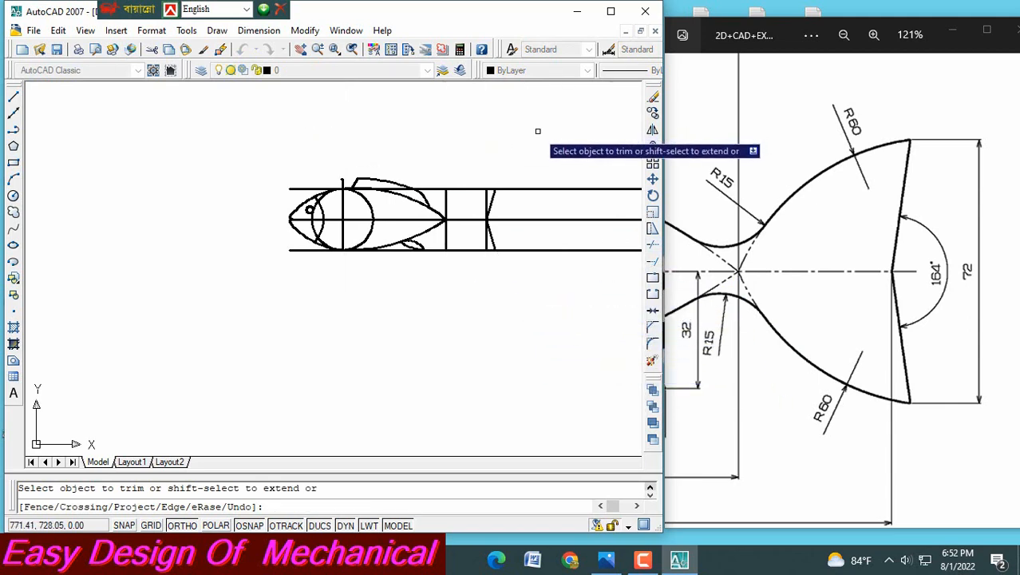
- Trim the three horizontal lines behind the tail's angled rear edges and erase the vertical construction line at the tail notch
middle_click_drag(513, 134, 409, 125)
left_click(470, 150)
left_click(471, 194)
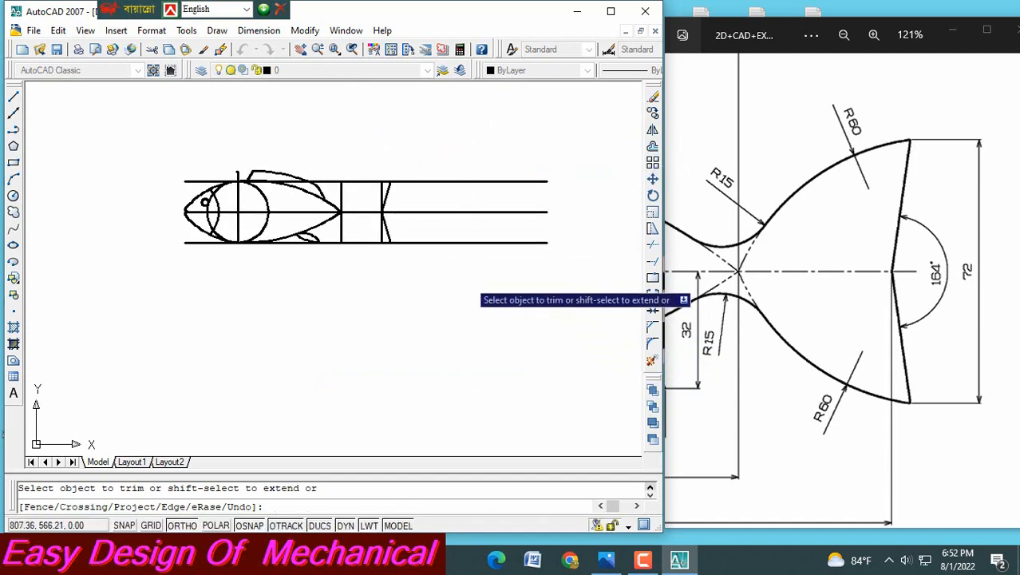
left_click(452, 205)
left_click(445, 247)
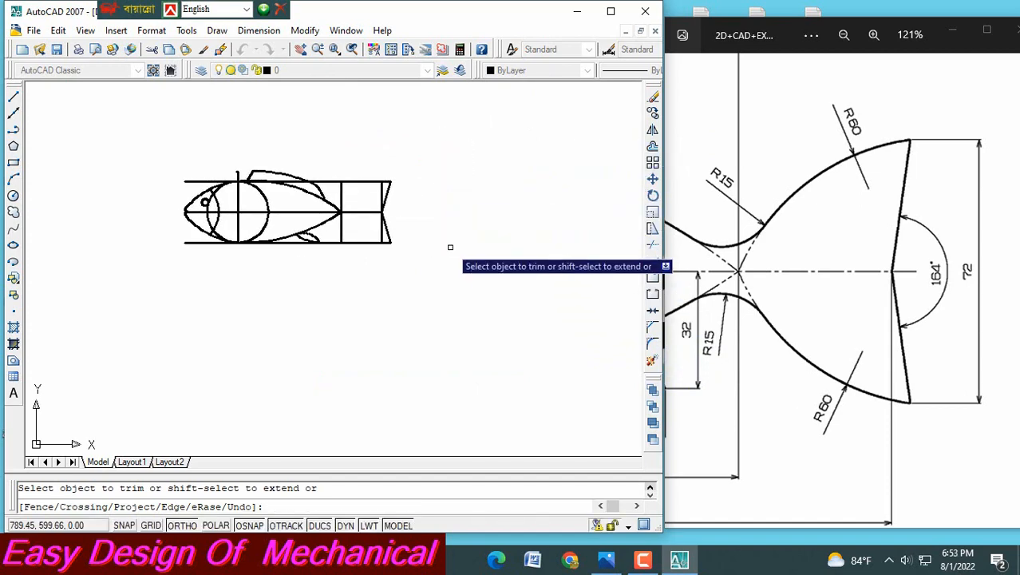
scroll(440, 242, "up", 6)
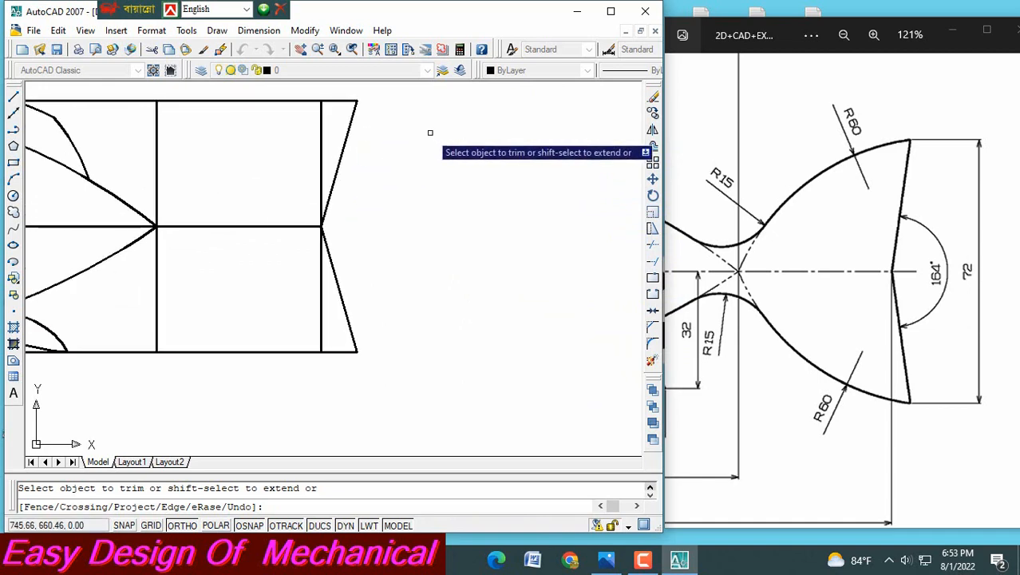
key("Escape")
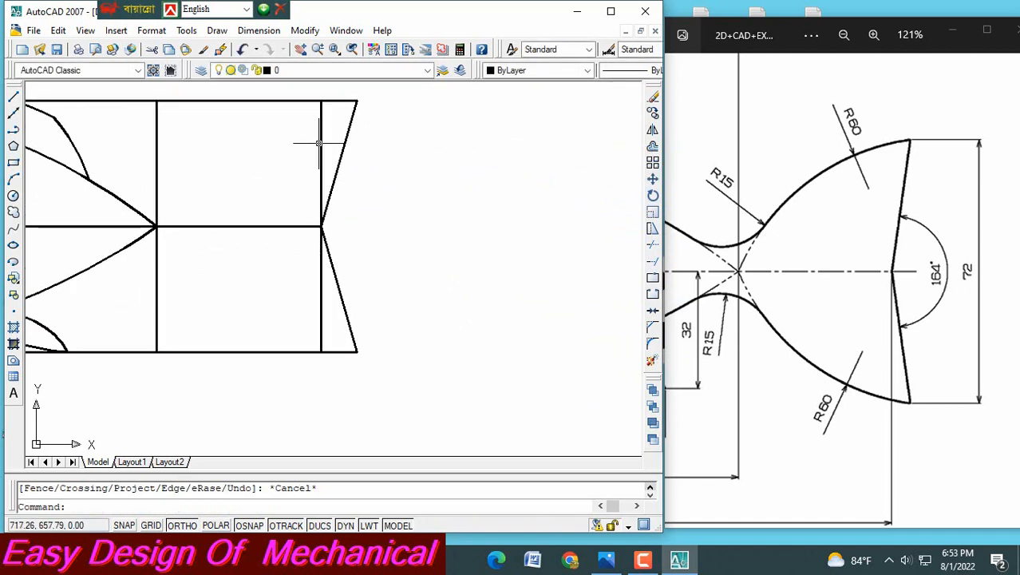
left_click(320, 145)
key("Delete")
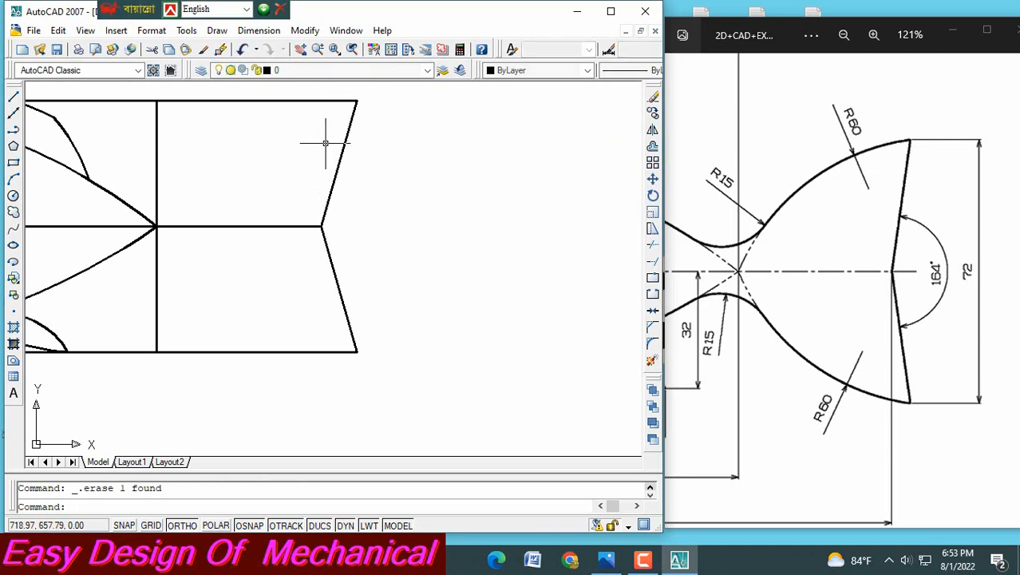
- Draw a start-end-radius arc of radius 60 from the tail's upper rear tip to the body's rear point
mouse_move(297, 144)
middle_mouse_down()
mouse_move(406, 221)
mouse_move(510, 206)
middle_mouse_up()
scroll(396, 198, "down", 4)
middle_click_drag(360, 201, 424, 192)
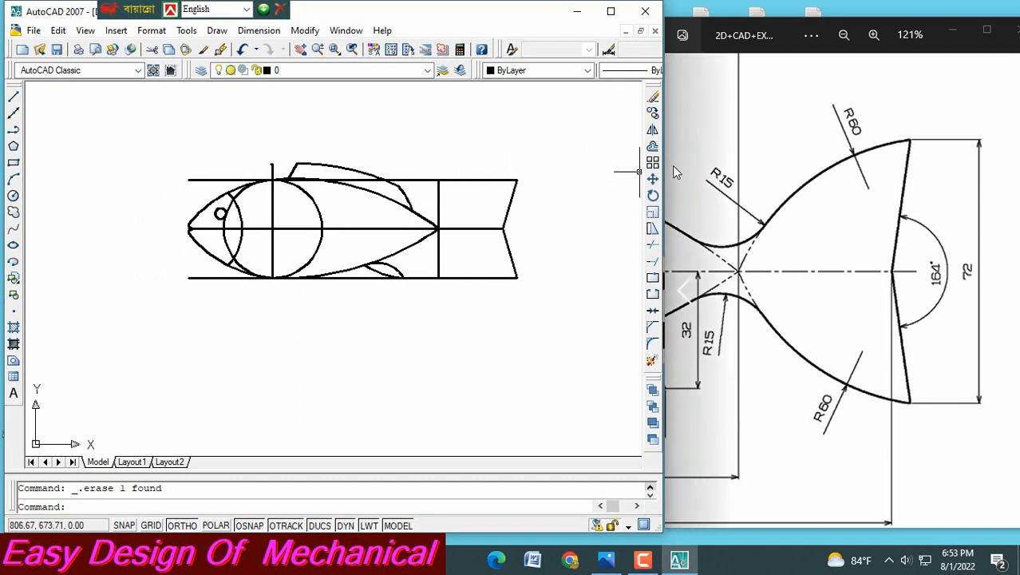
left_click(217, 31)
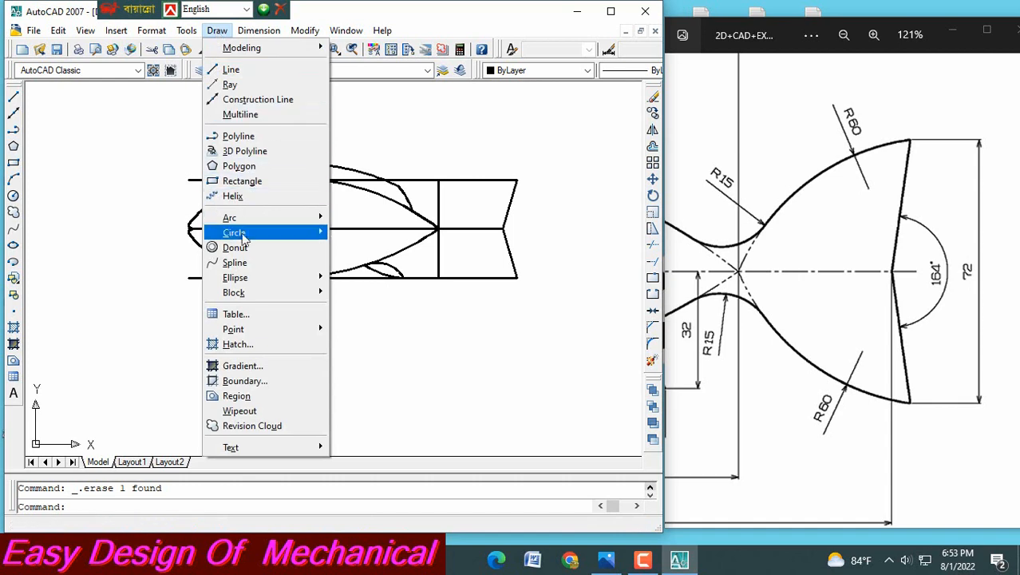
mouse_move(239, 219)
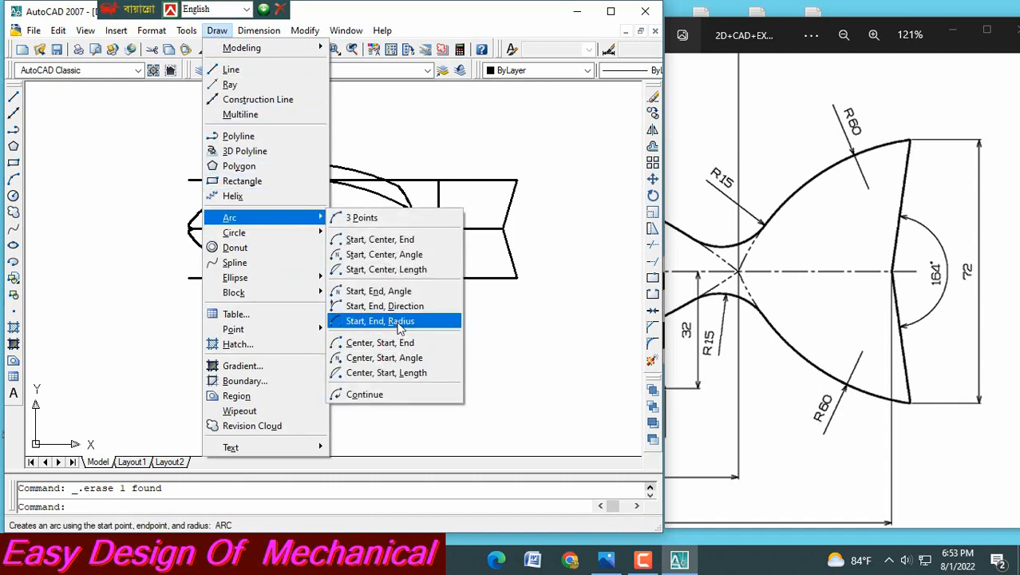
left_click(399, 321)
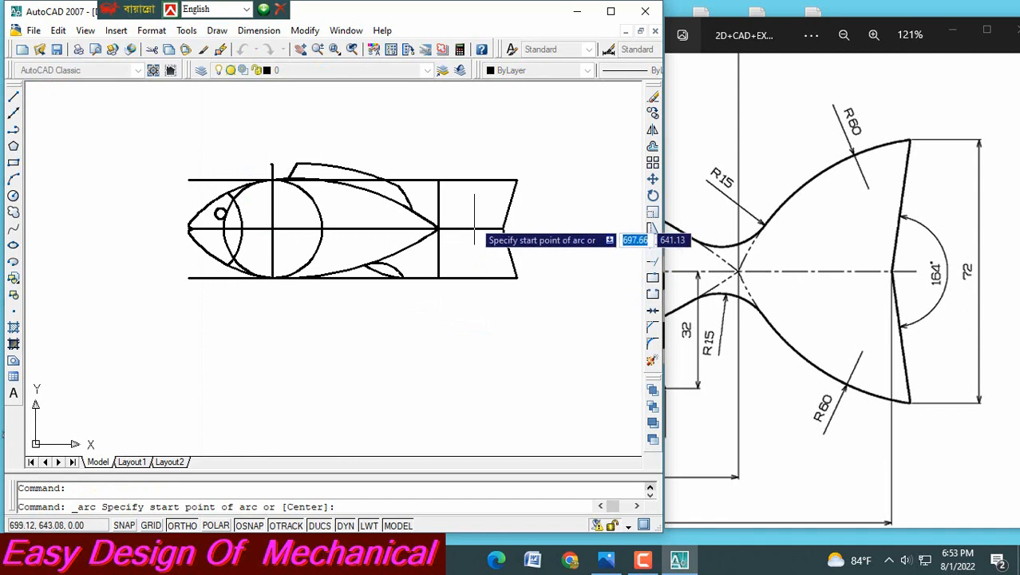
left_click(518, 180)
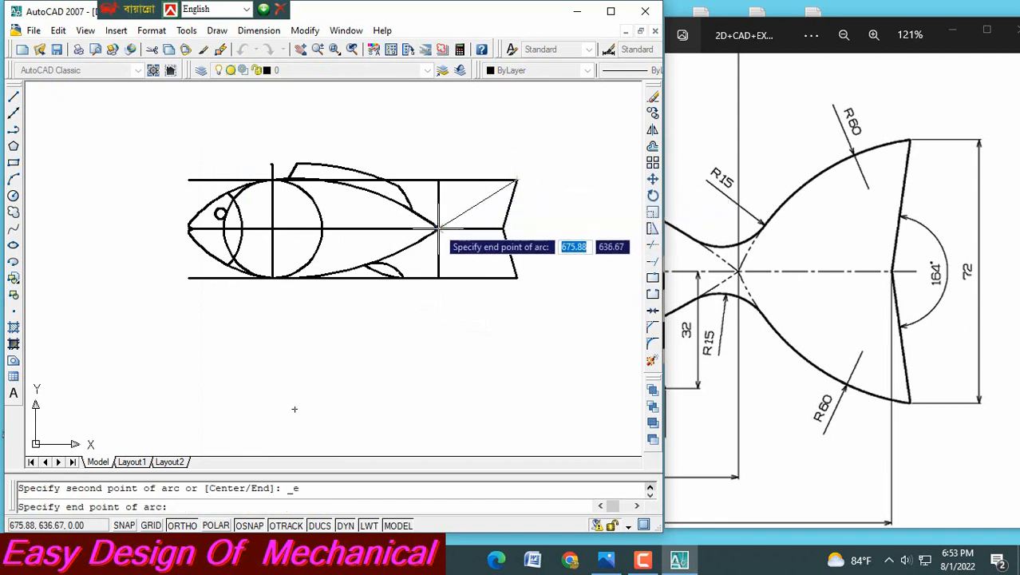
left_click(439, 229)
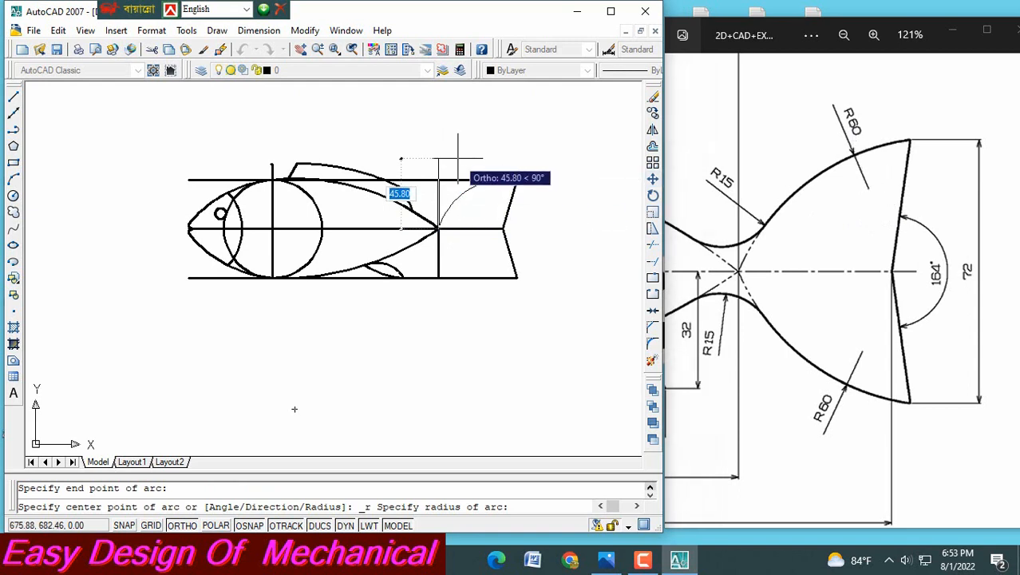
type("6")
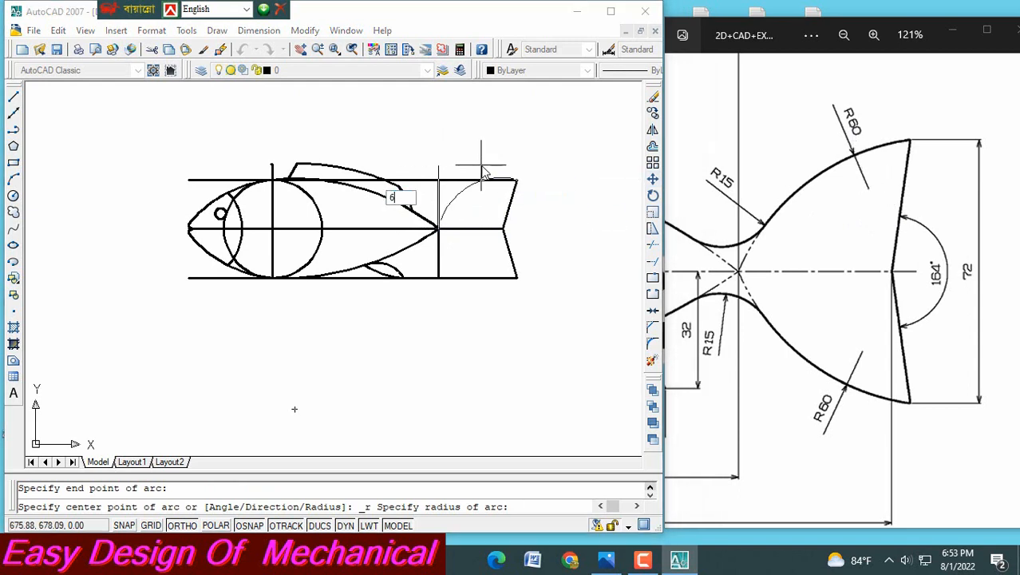
type("0")
key("Return")
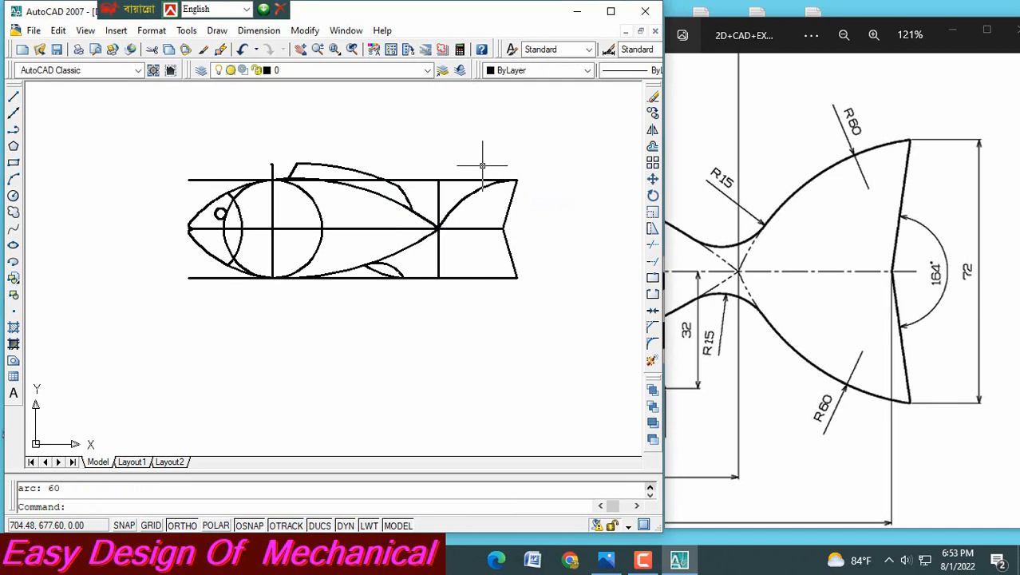
scroll(485, 206, "up", 1)
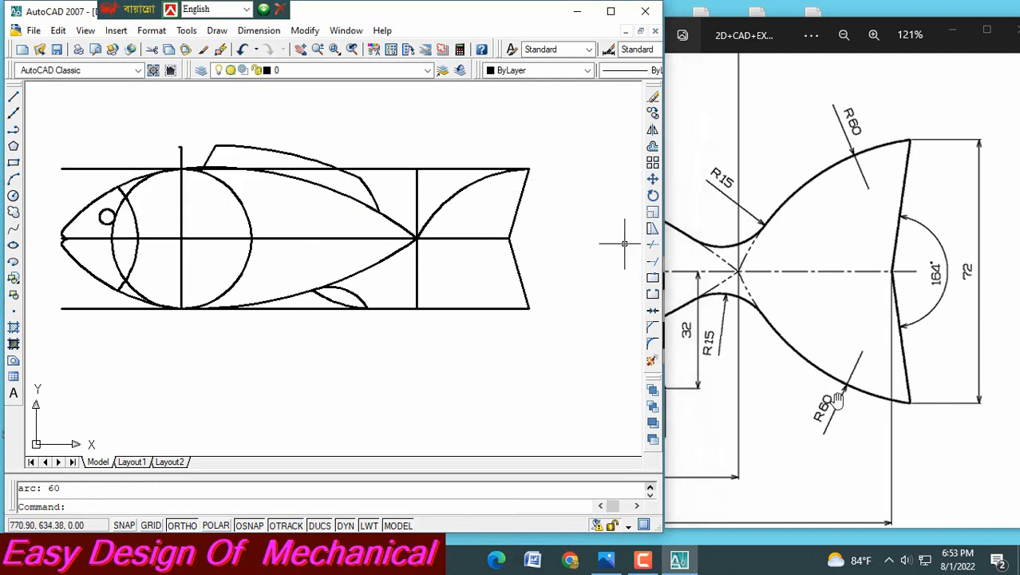
- Mirror the tail's upper R60 arc about the horizontal centreline, keeping the source arc
left_click(652, 132)
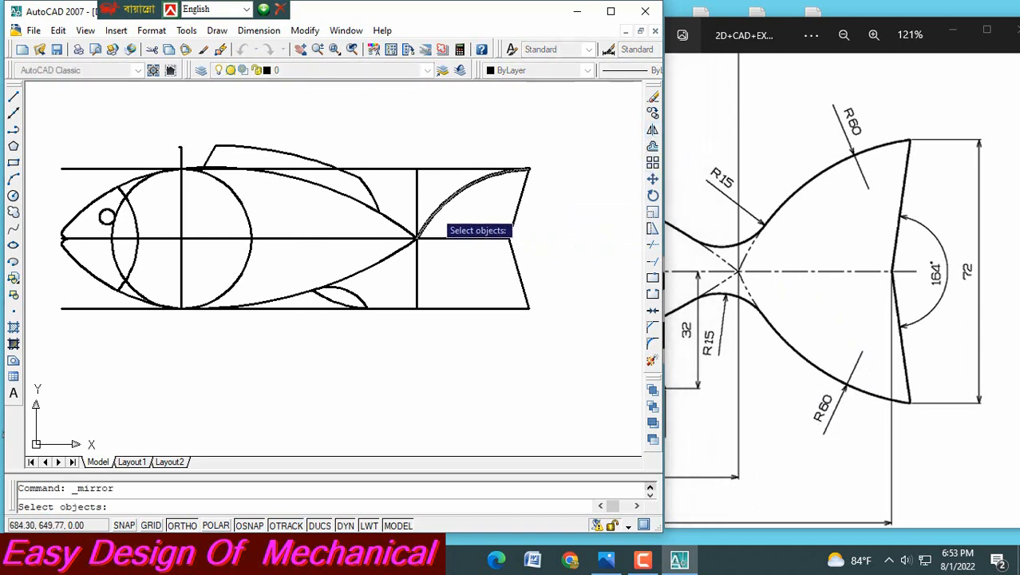
left_click(437, 214)
key("Return")
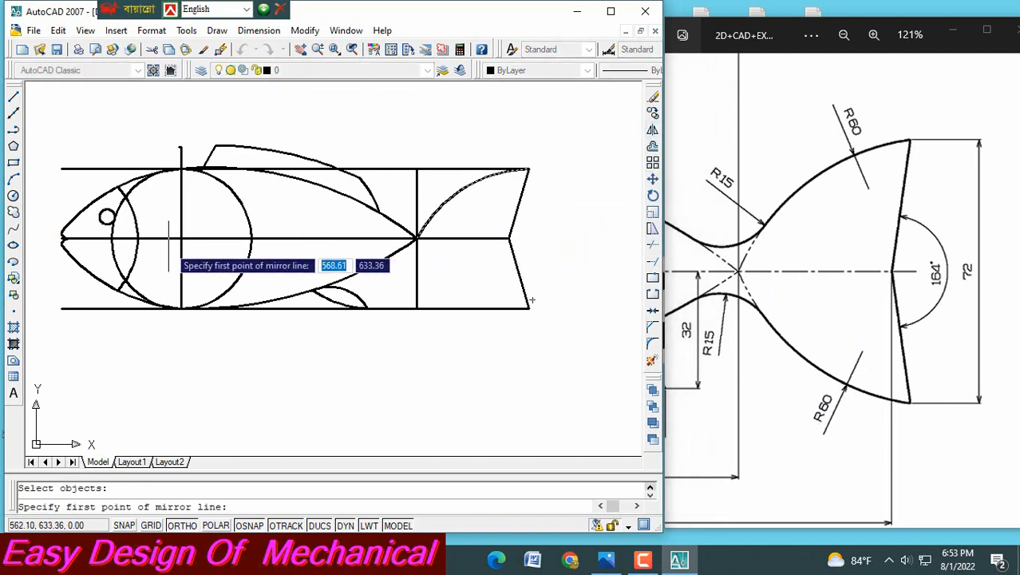
left_click(62, 238)
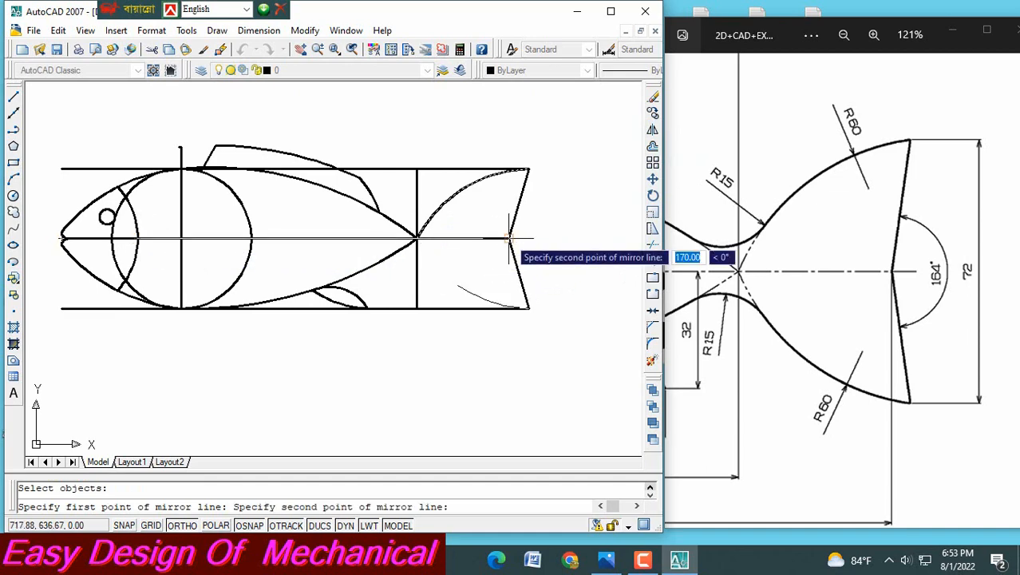
left_click(509, 238)
key("Return")
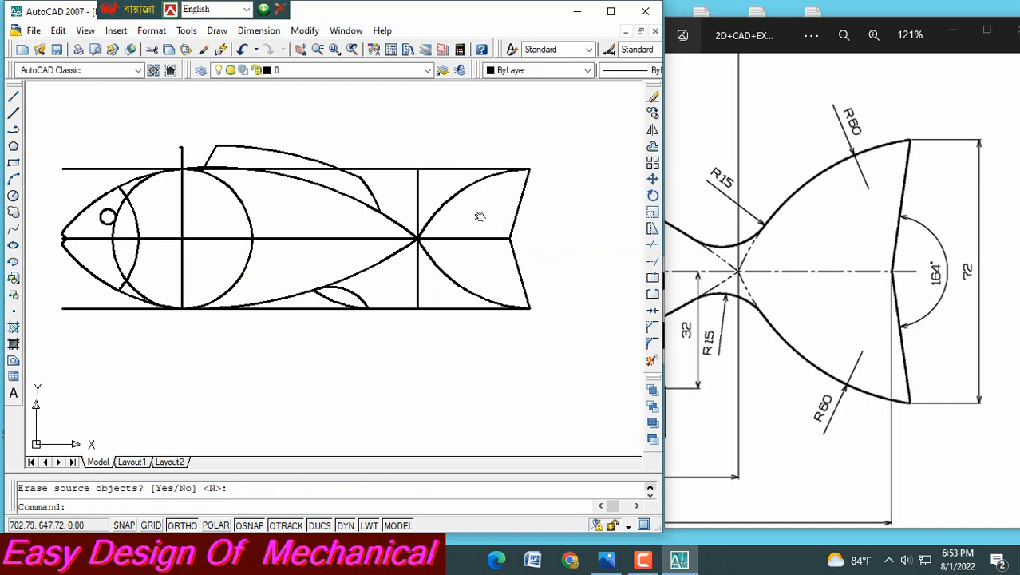
- Draw a tangent-tangent-radius circle of radius 15 touching the body's upper rear arc and the tail's upper arc
middle_click_drag(483, 214, 487, 267)
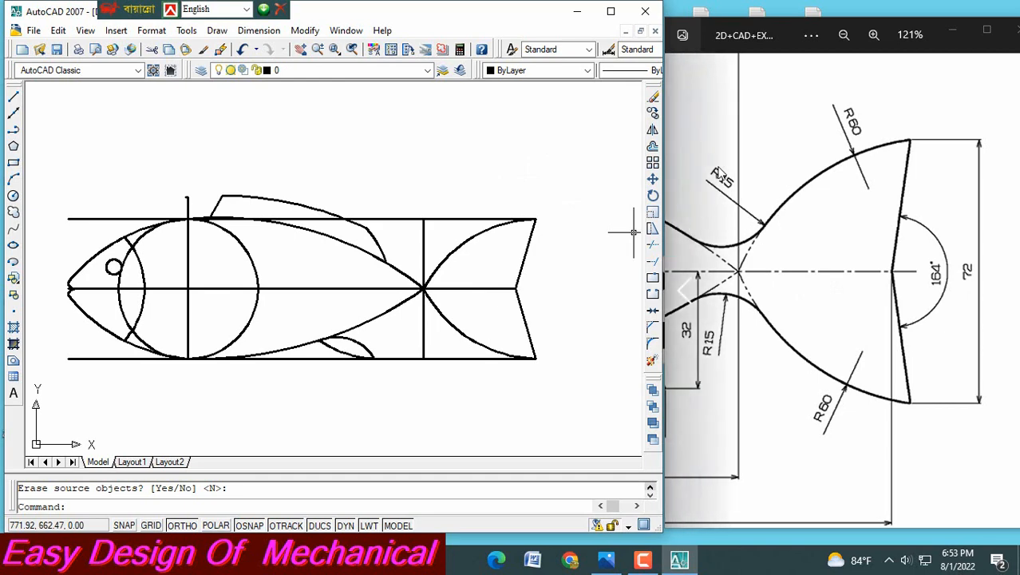
left_click(221, 32)
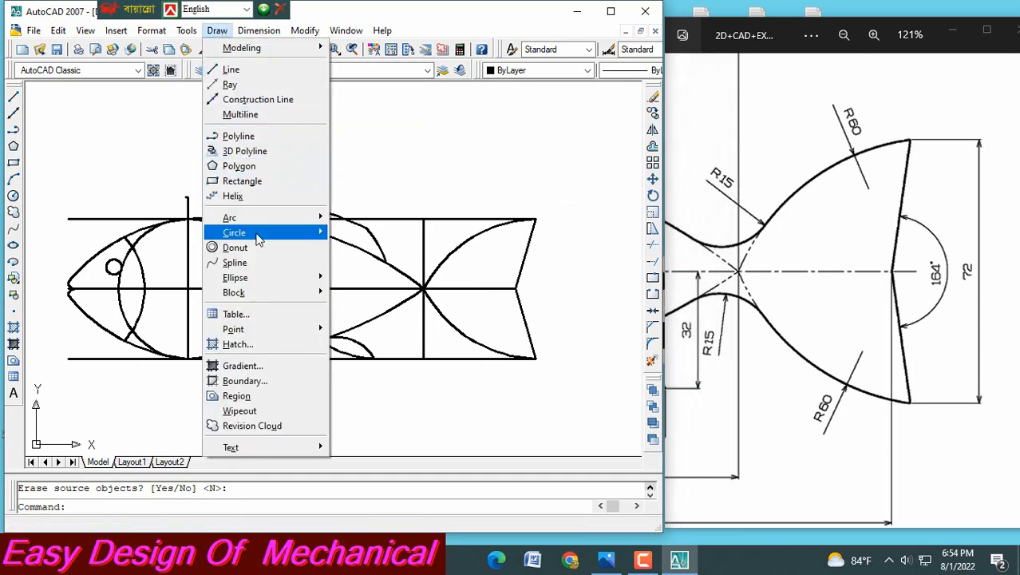
mouse_move(258, 237)
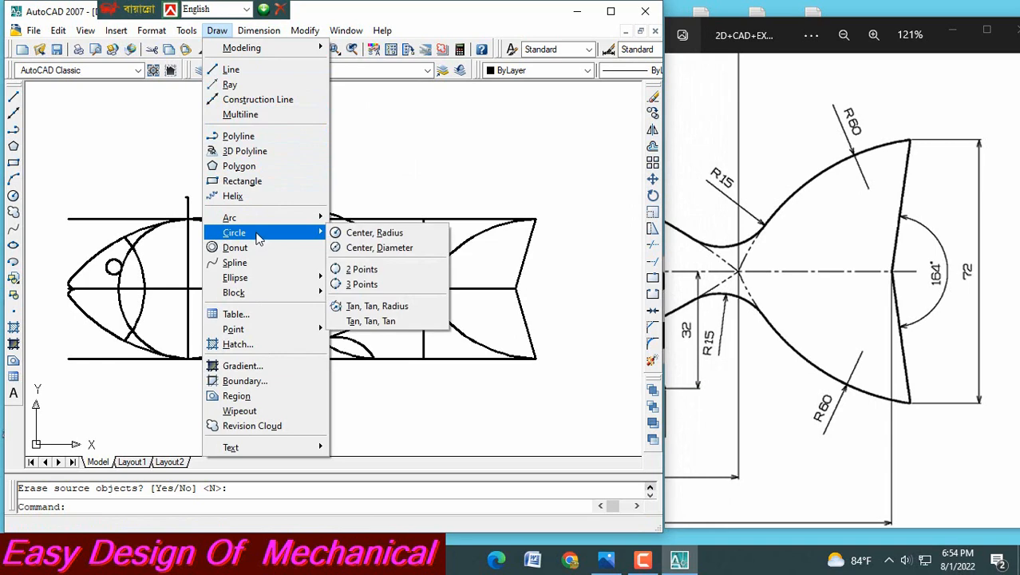
left_click(359, 308)
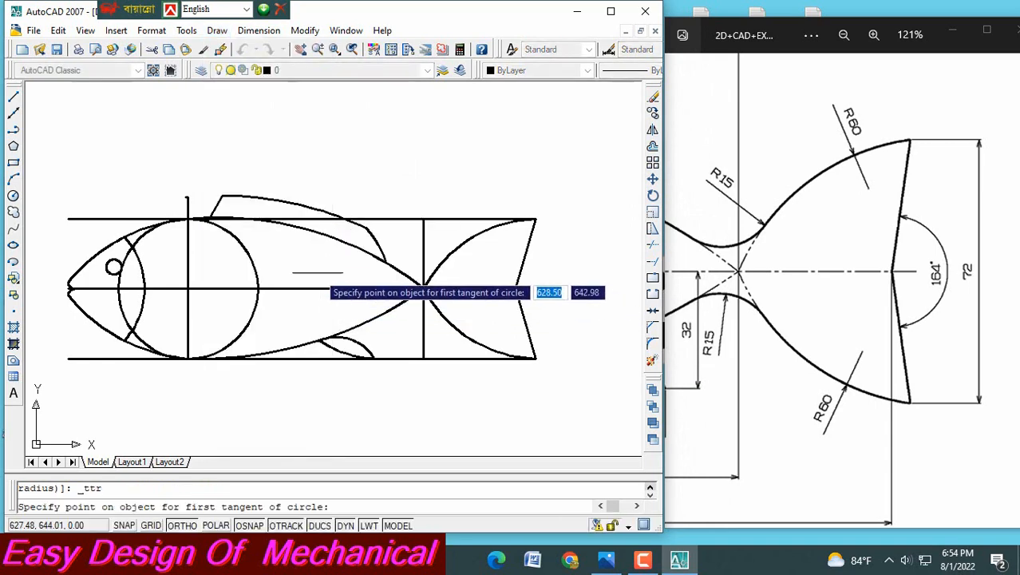
left_click(397, 270)
left_click(431, 280)
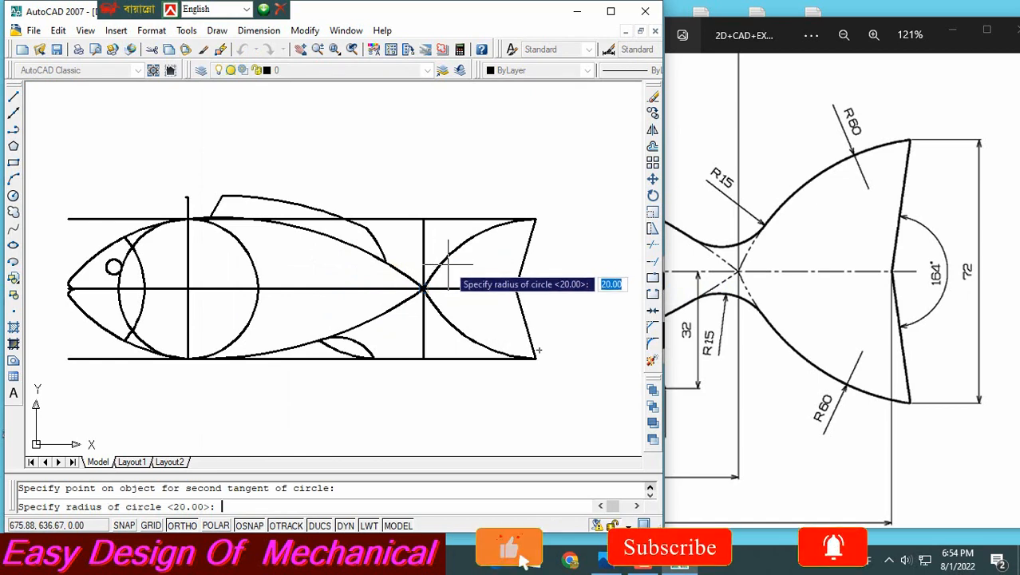
type("15")
key("Return")
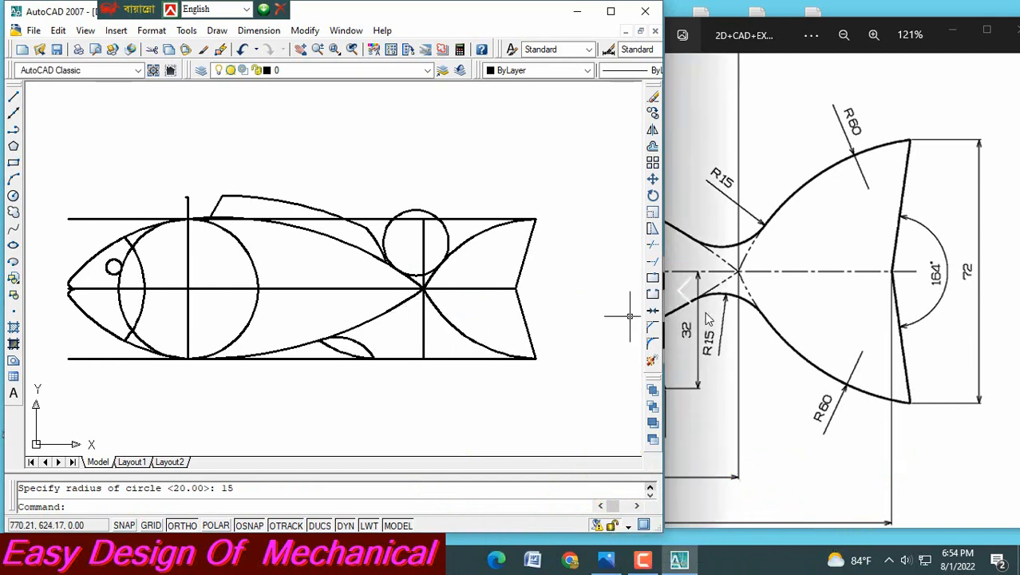
- Draw a tangent-tangent-radius circle of radius 15 touching the body's lower rear arc and the tail's lower arc
scroll(733, 421, "down", 3, "ctrl")
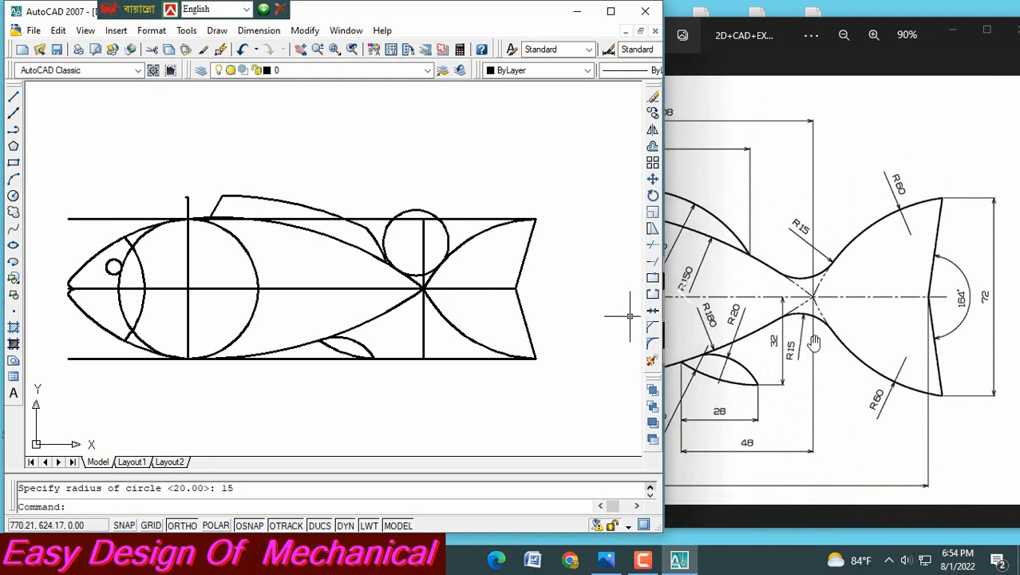
scroll(815, 318, "up", 2, "ctrl")
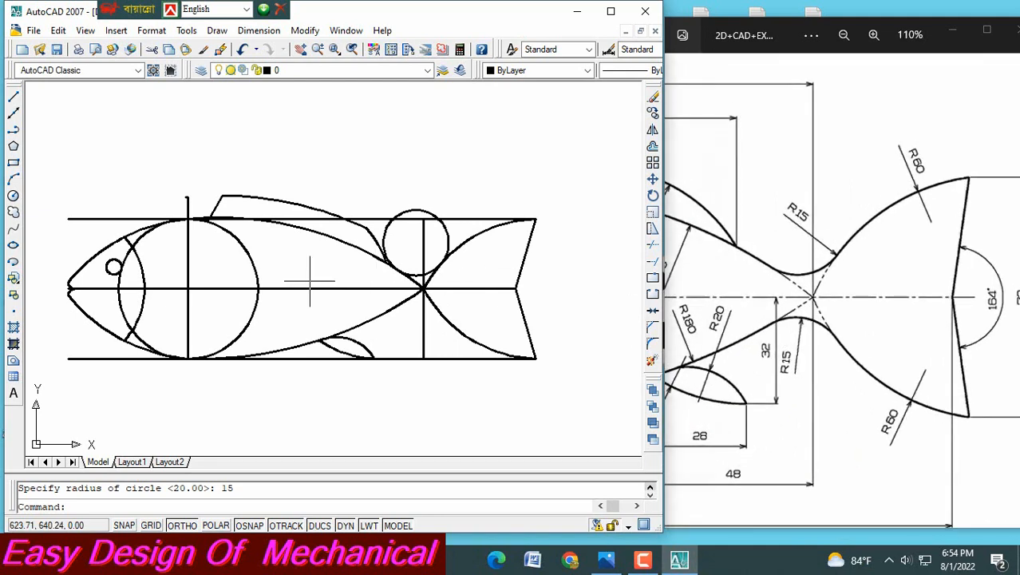
left_click(221, 31)
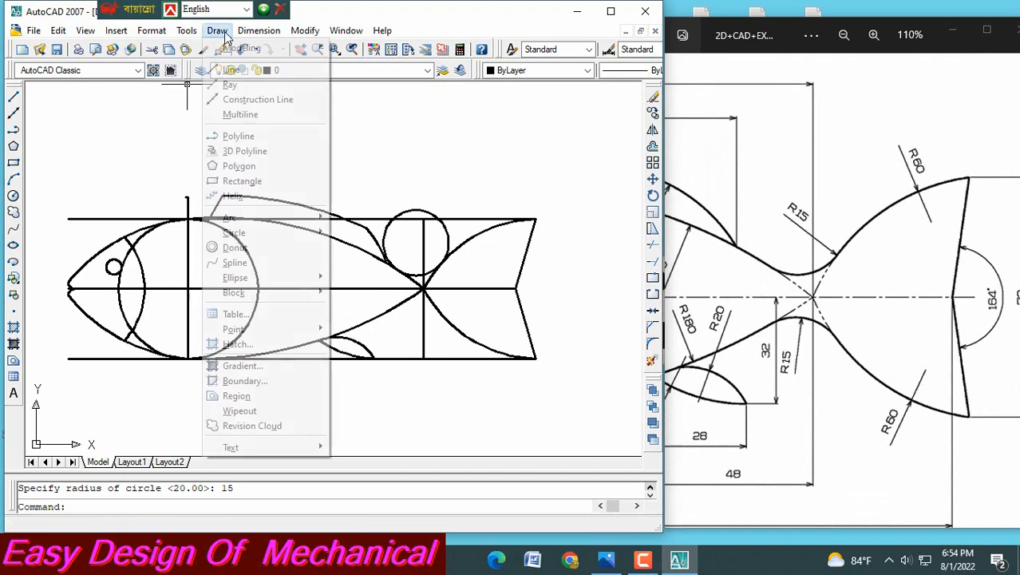
mouse_move(272, 234)
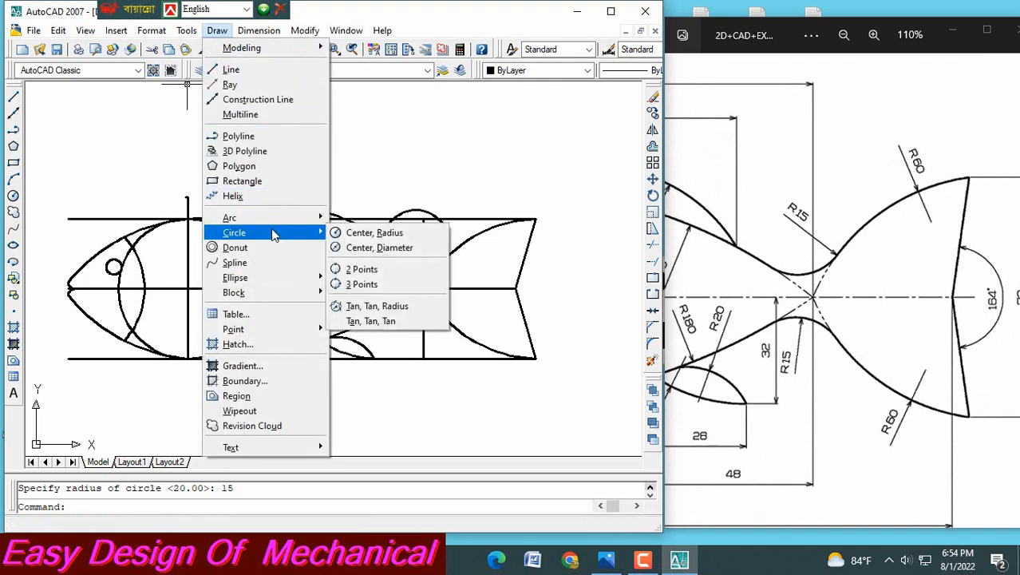
left_click(358, 306)
left_click(399, 303)
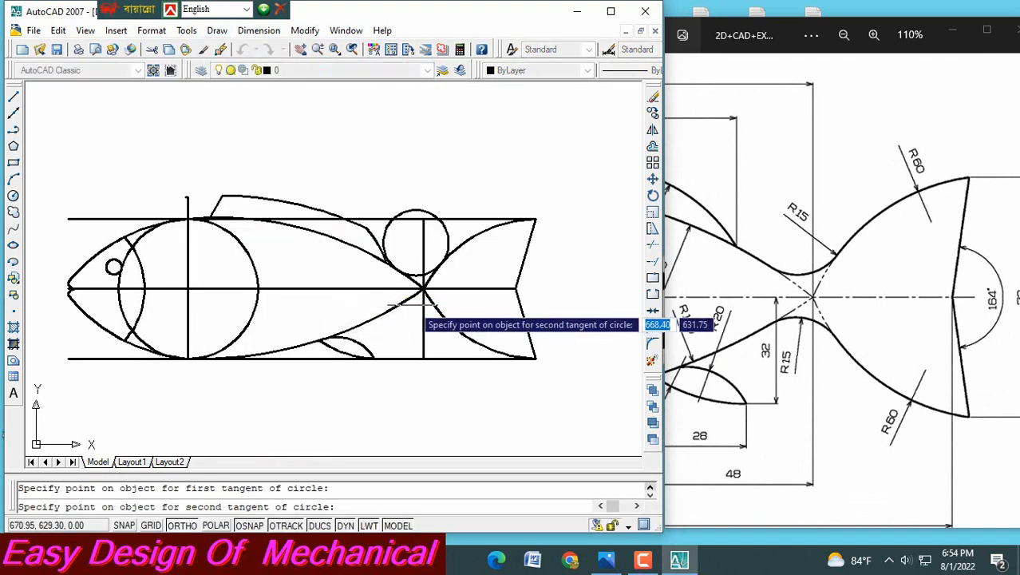
left_click(435, 305)
type("1")
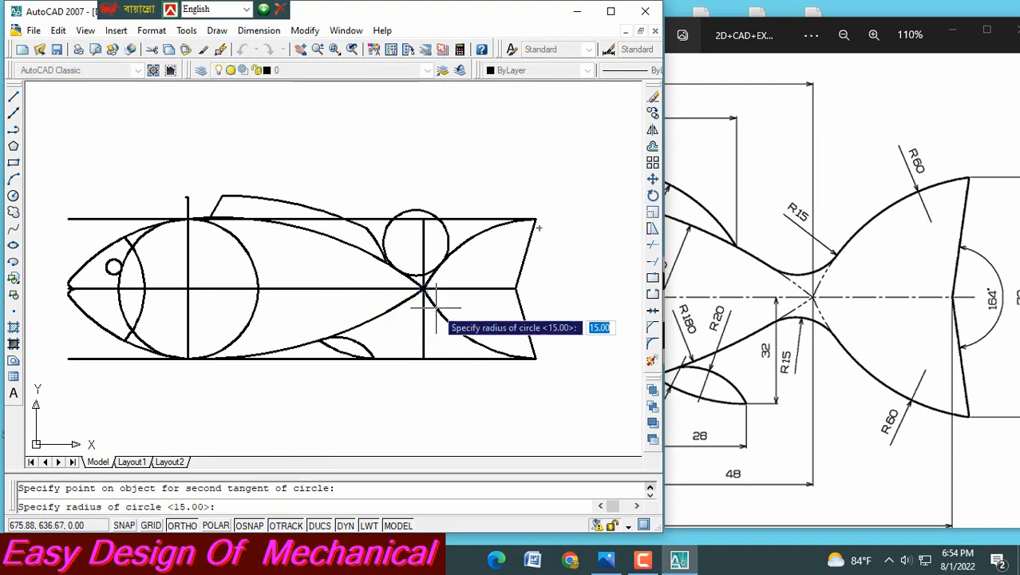
type("5")
key("Return")
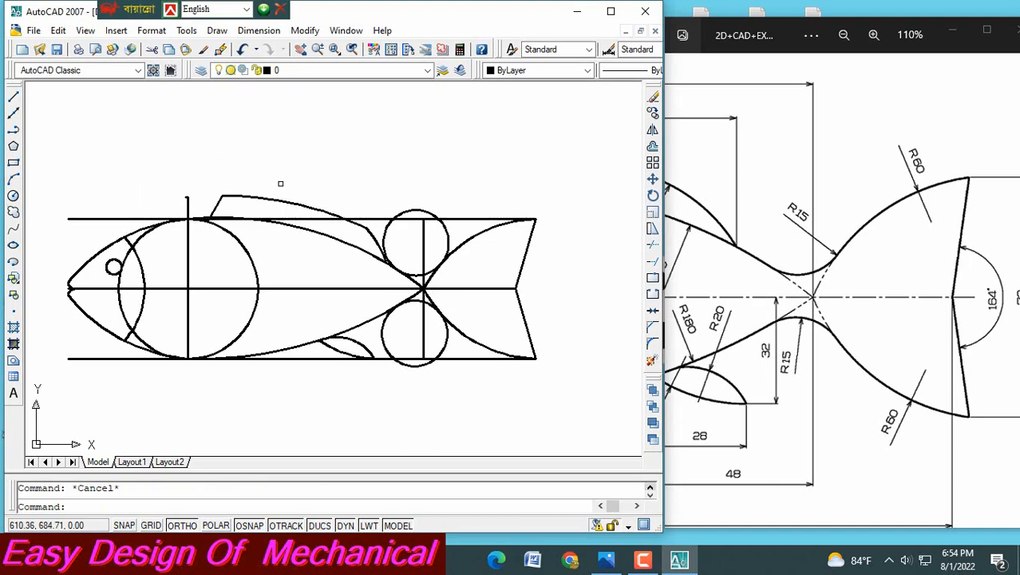
- Trim both radius 15 circles to their tangent arcs and cut the vertical line at the tail junction above and below them
middle_click_drag(378, 177, 404, 170)
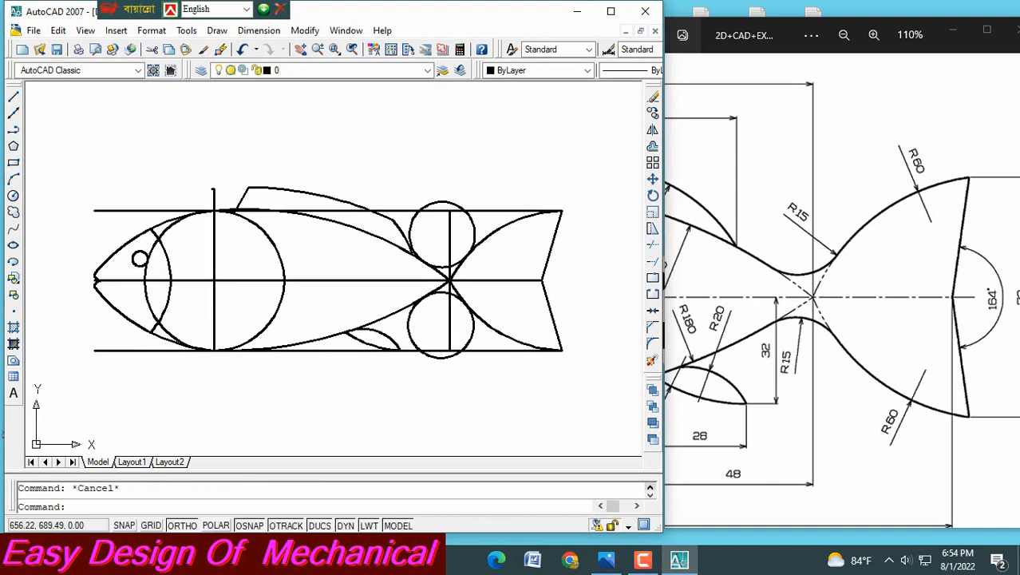
left_click(653, 246)
key("Return")
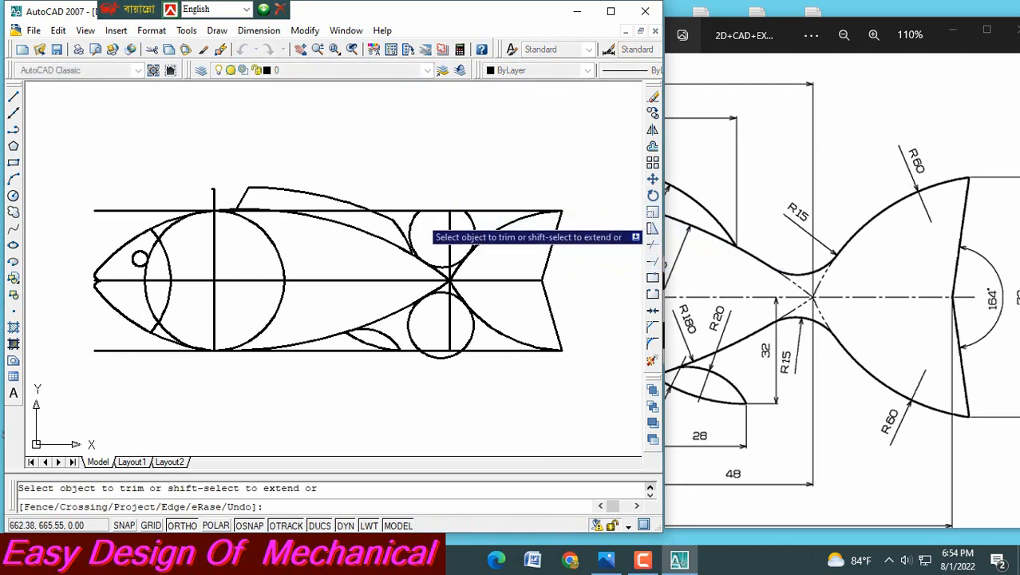
left_click(413, 226)
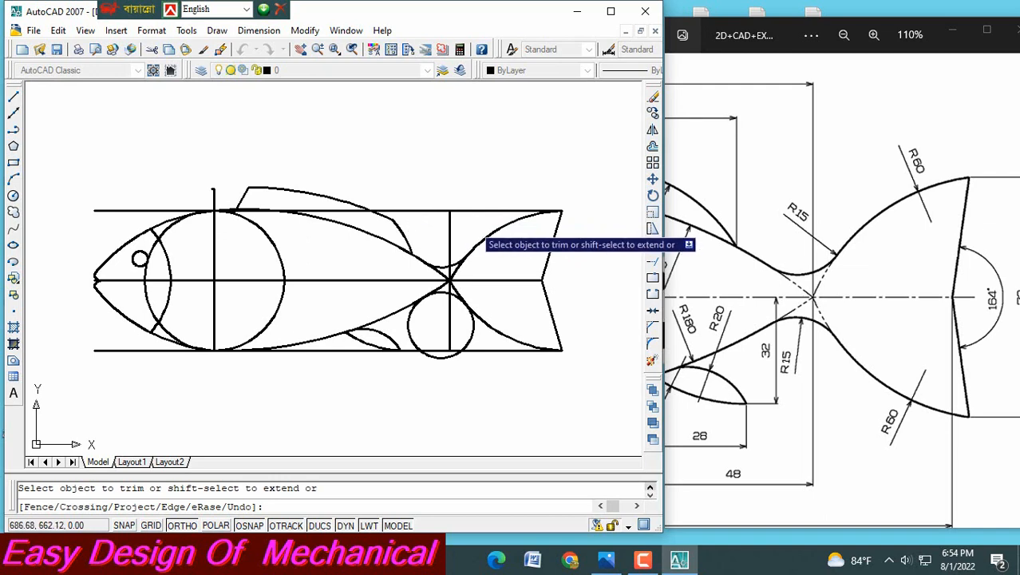
left_click(469, 338)
left_click(443, 360)
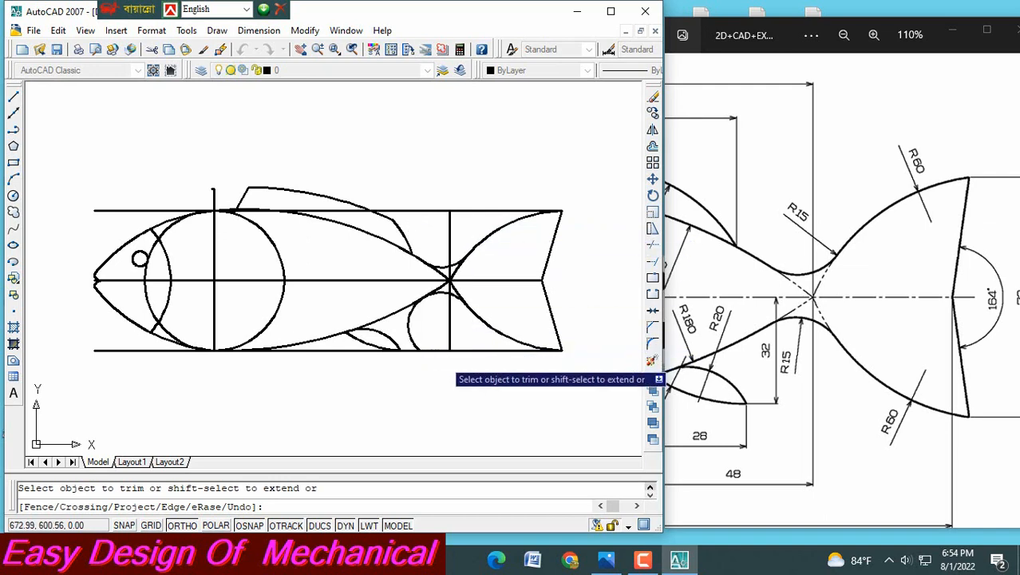
left_click(412, 315)
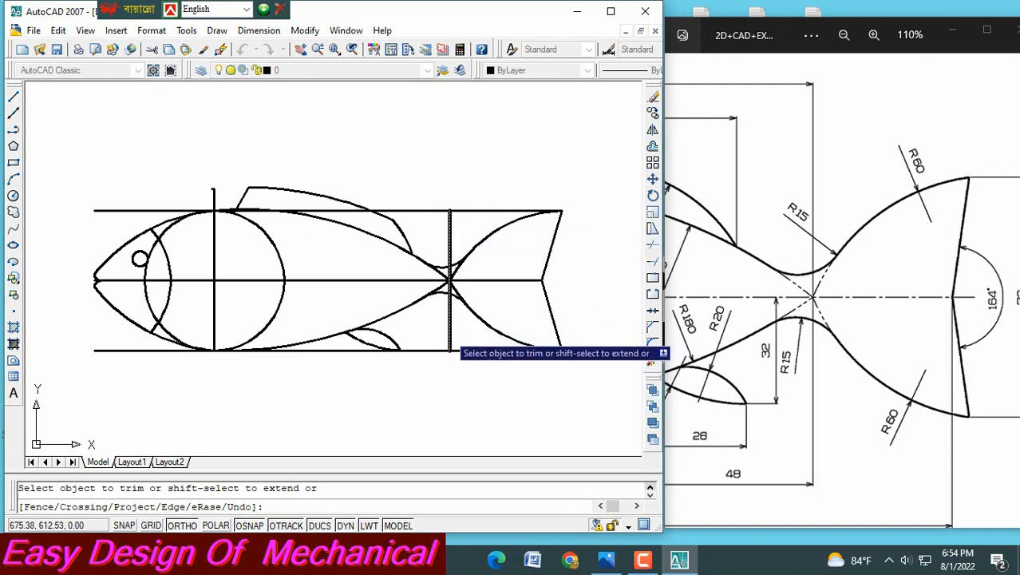
left_click(450, 348)
left_click(450, 227)
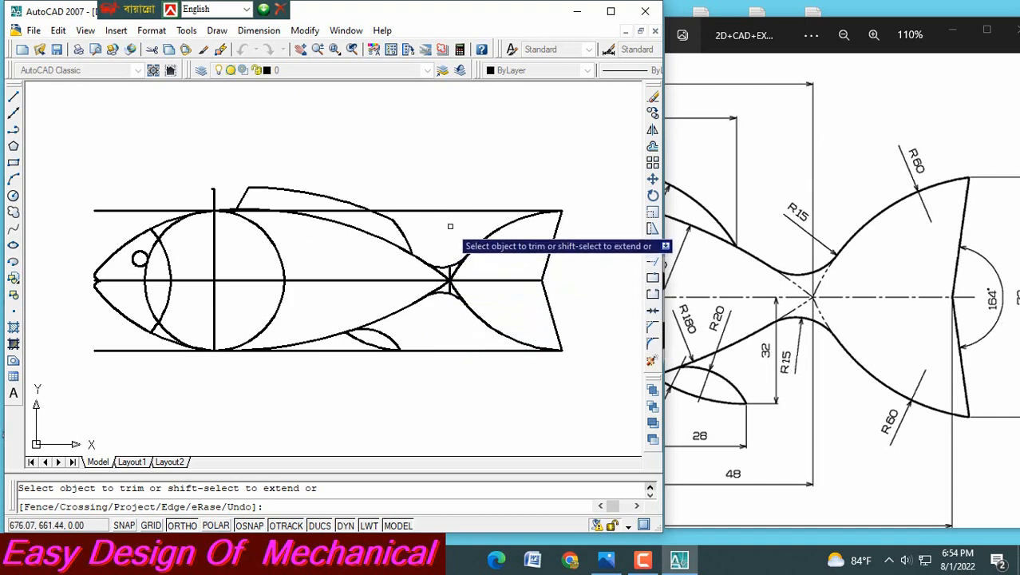
- Trim the tail and body arc ends that run past the R15 arcs to the junction point on the centreline
scroll(452, 256, "up", 4)
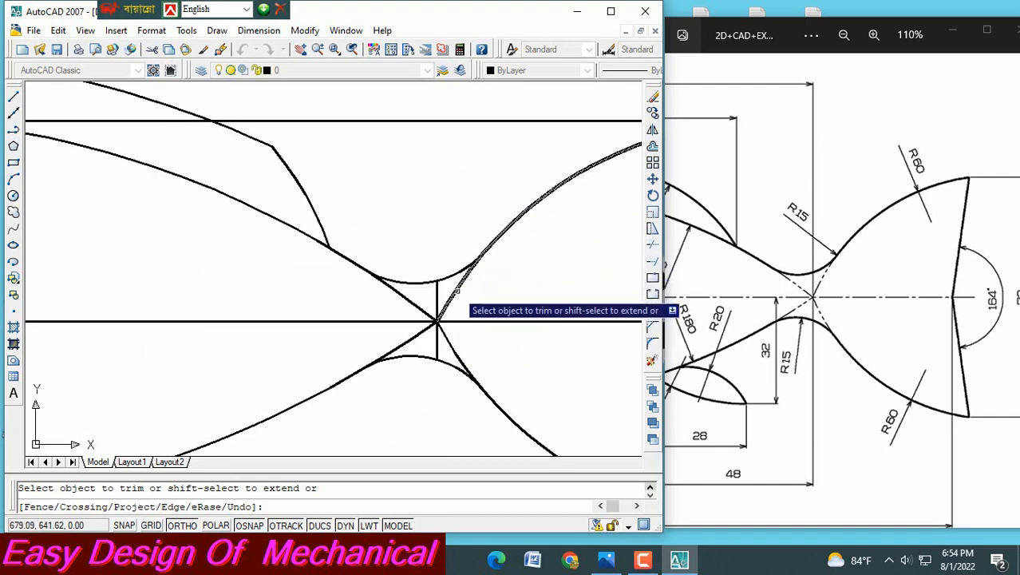
left_click(457, 291)
left_click(454, 343)
scroll(451, 330, "down", 2)
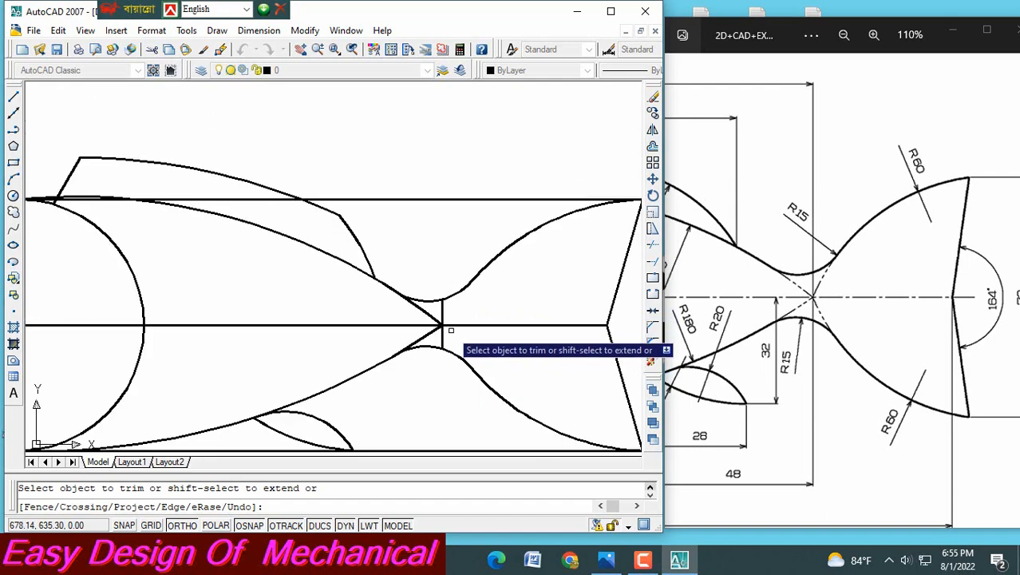
left_click(431, 315)
left_click(426, 334)
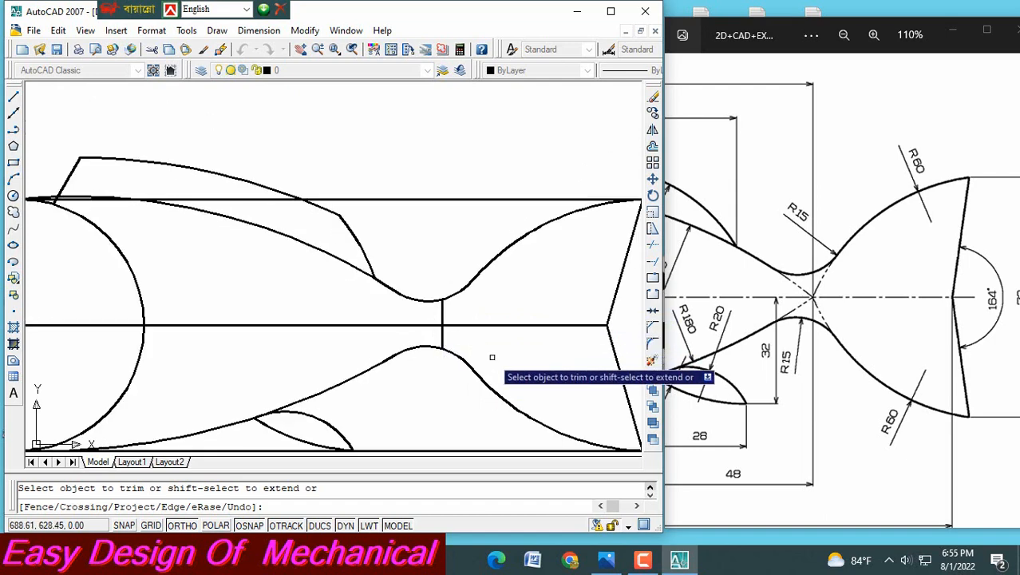
scroll(401, 355, "down", 5)
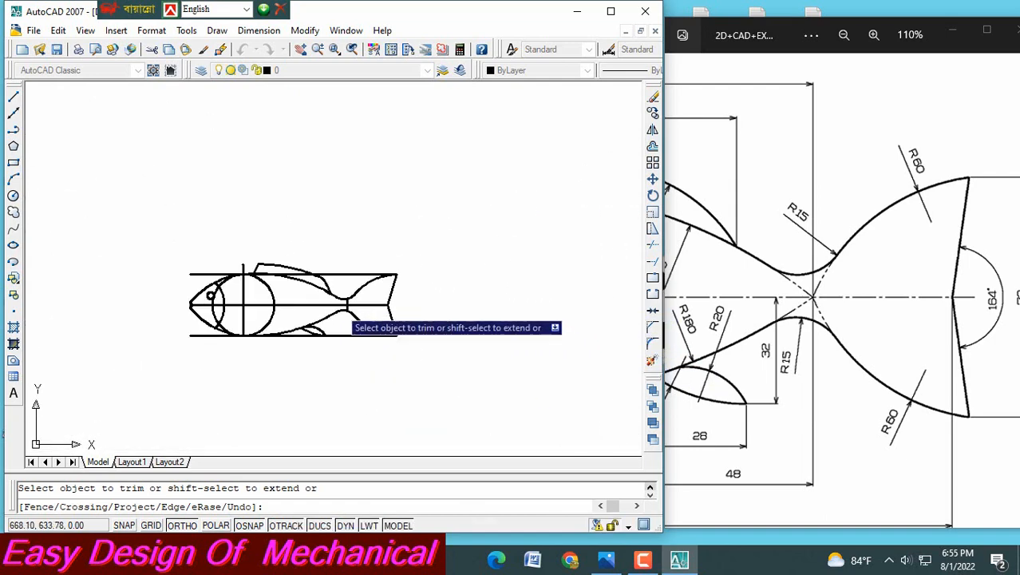
scroll(295, 342, "up", 4)
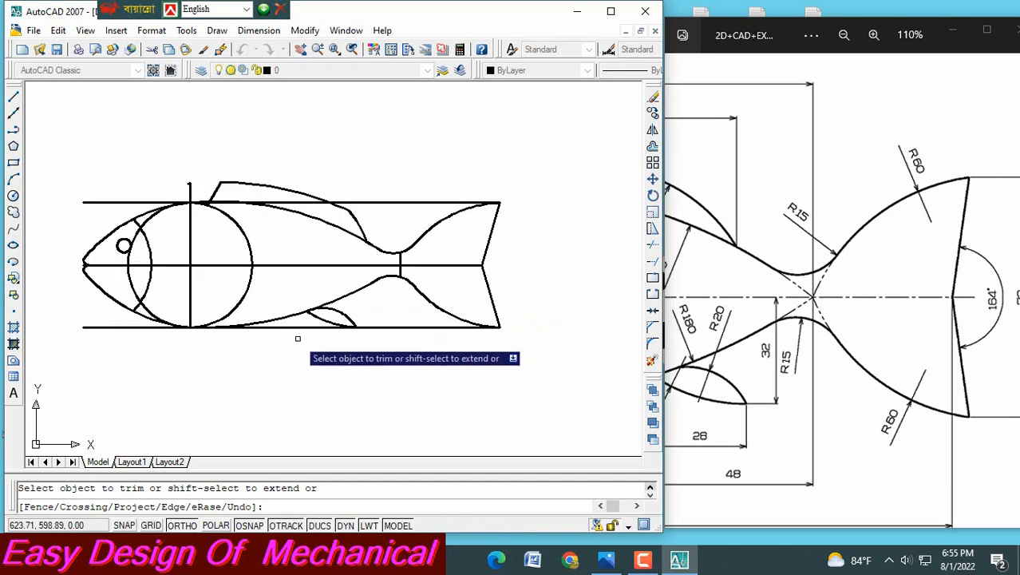
key("Return")
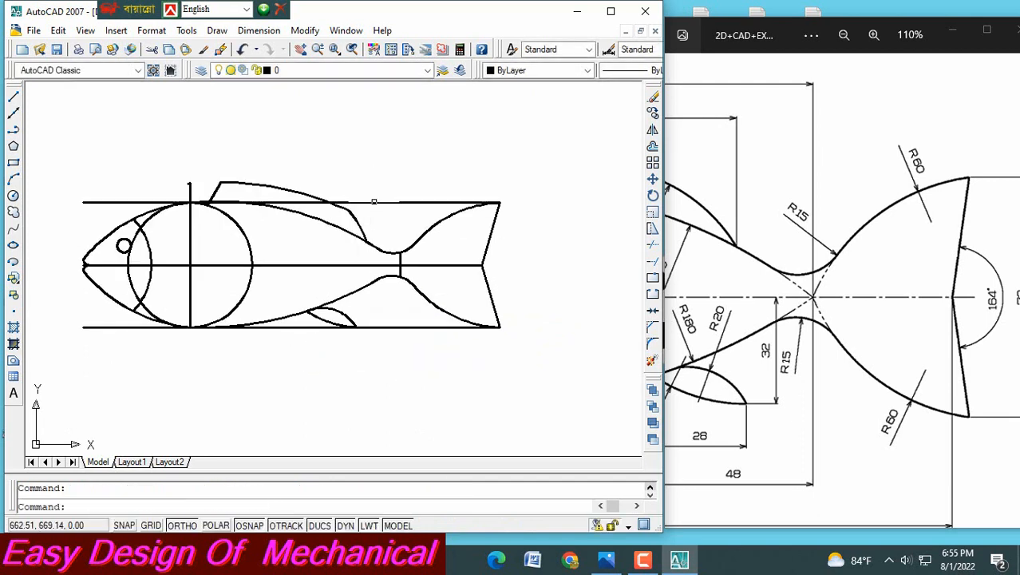
- Erase the upper and lower horizontal construction lines, the short vertical line at the tail junction, and both centrelines
left_click(374, 202)
key("Delete")
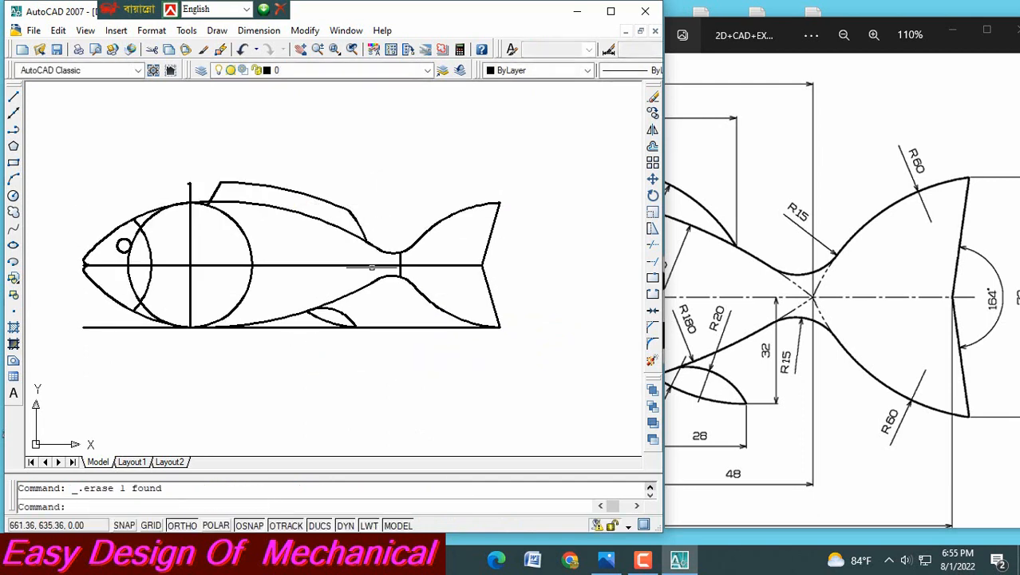
left_click(398, 269)
key("Delete")
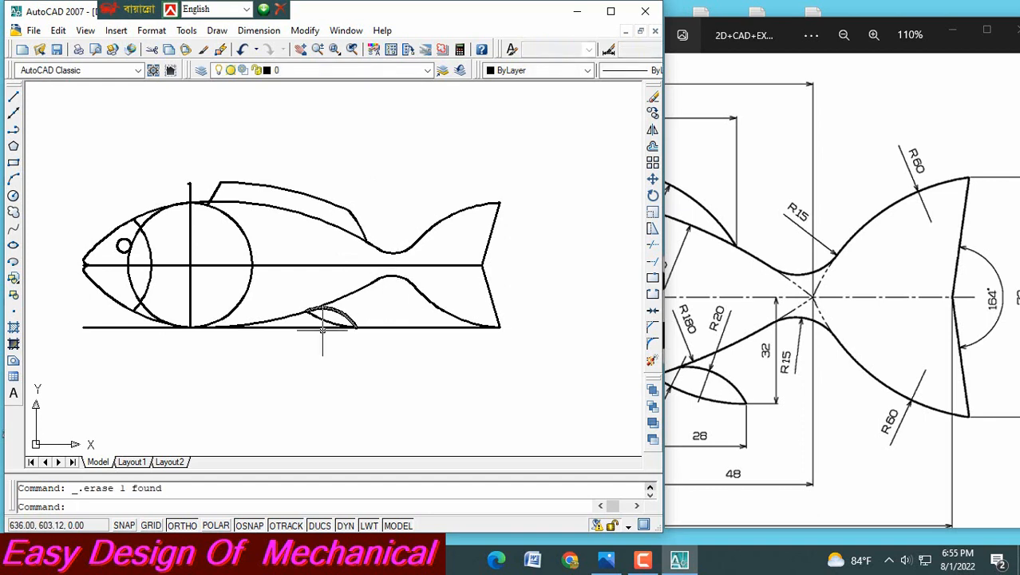
left_click(313, 329)
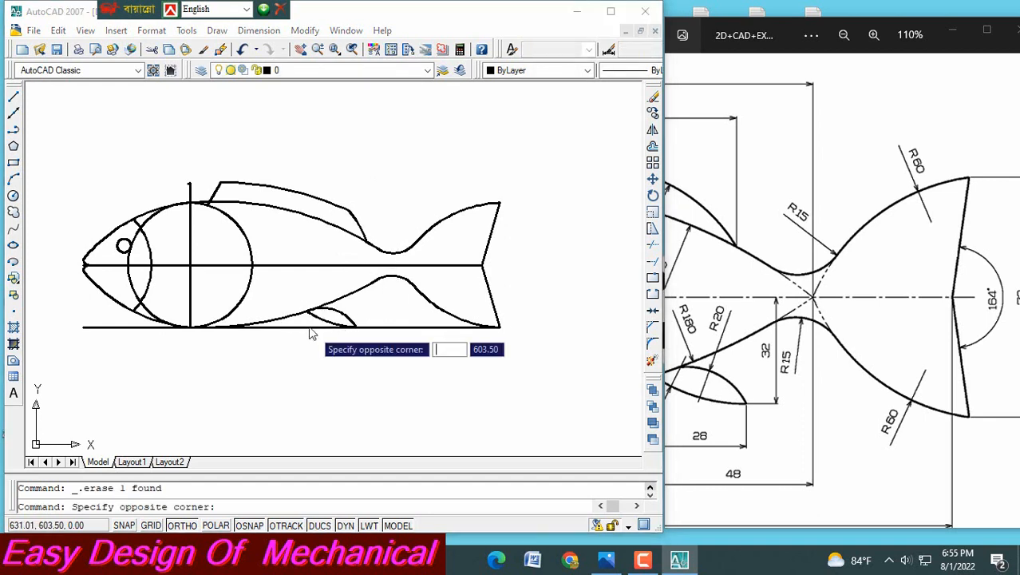
key("Escape")
left_click(312, 327)
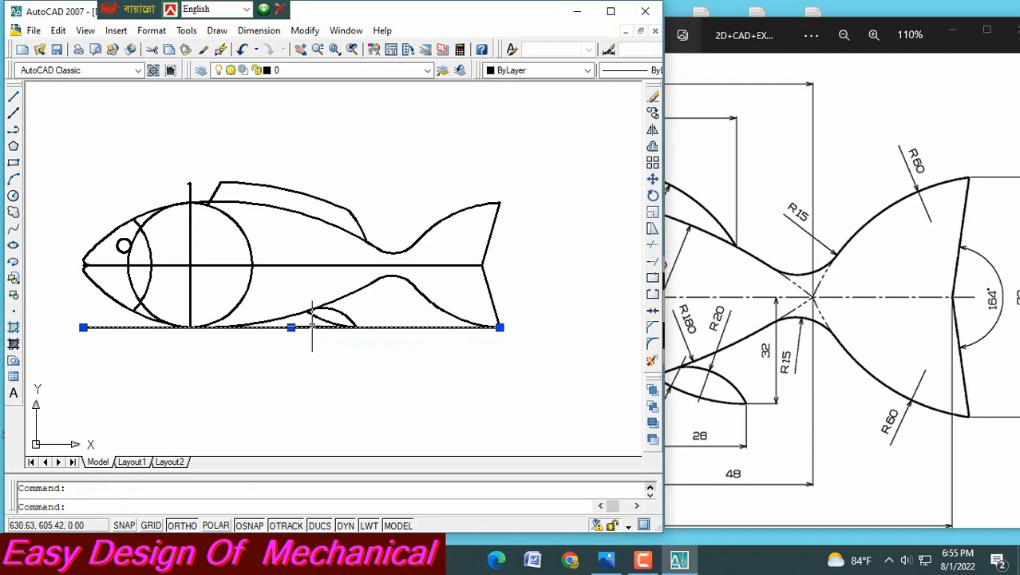
key("Delete")
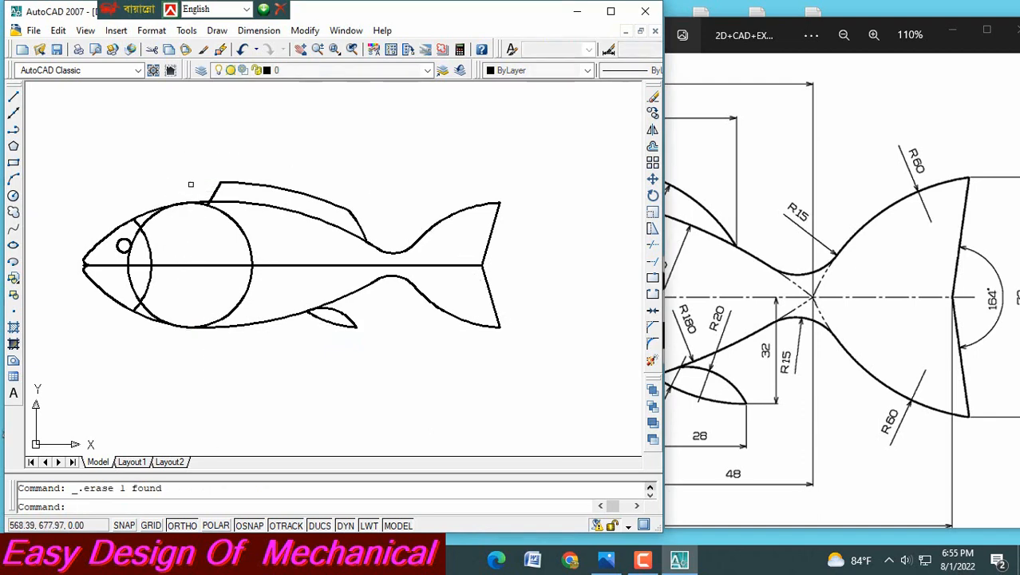
left_click(189, 266)
key("Delete")
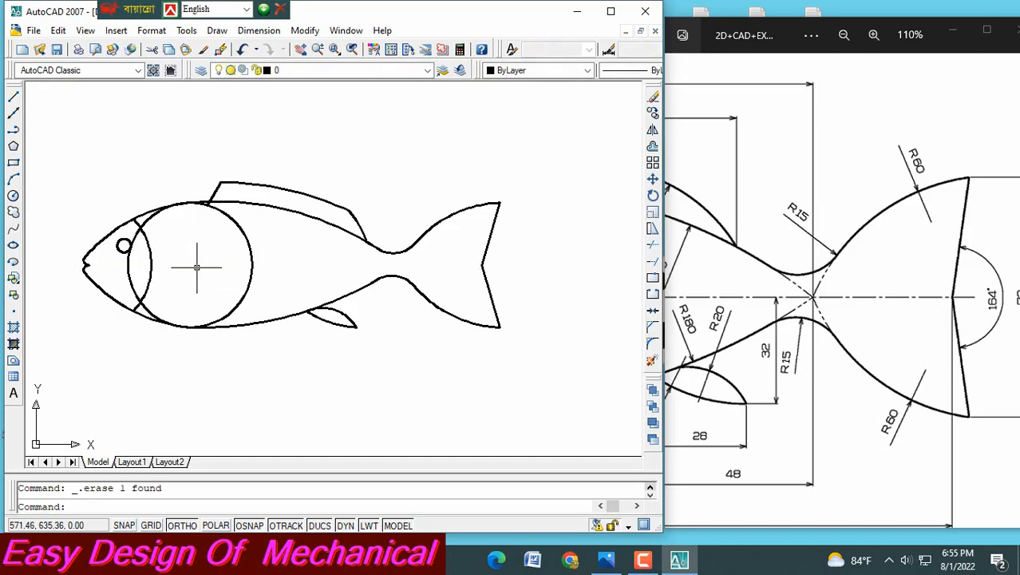
middle_click_drag(196, 268, 308, 267)
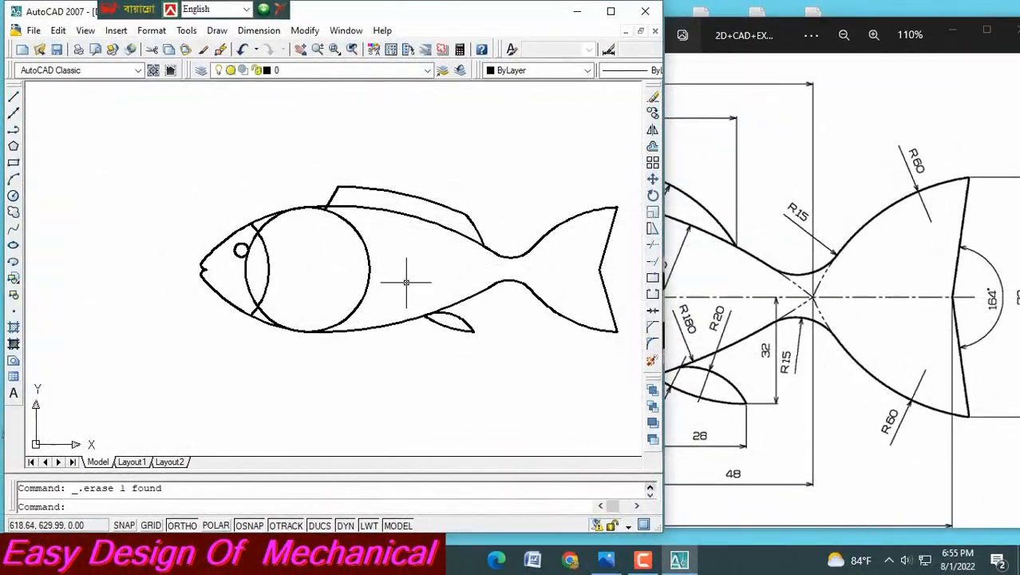
scroll(412, 280, "down", 2)
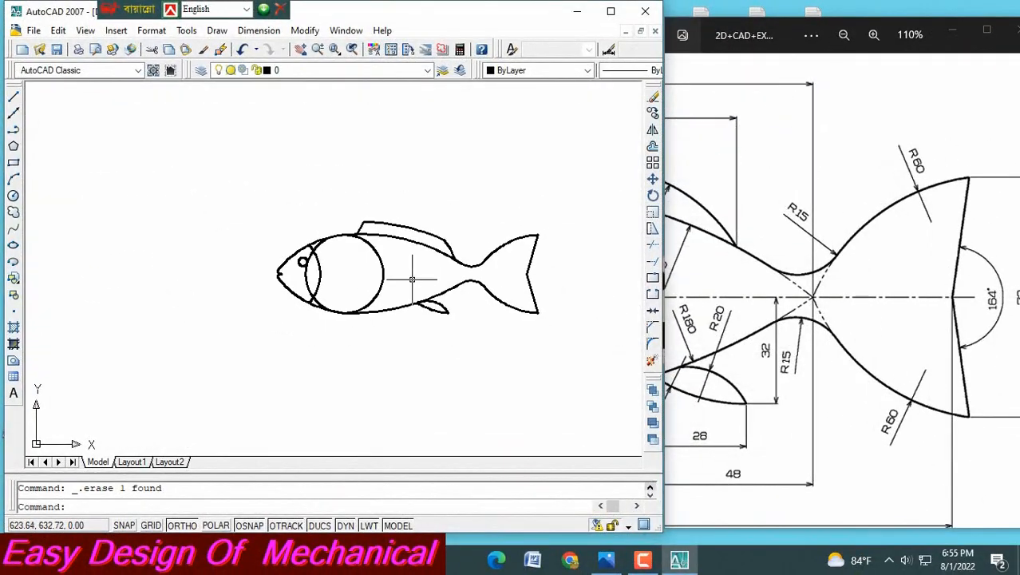
scroll(413, 275, "up", 2)
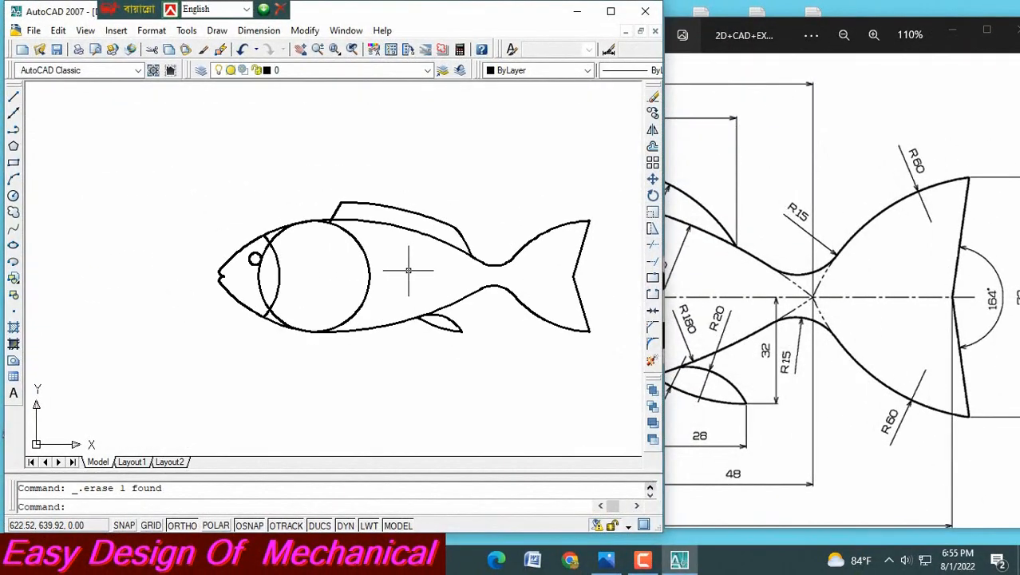
scroll(804, 322, "down", 5, "ctrl")
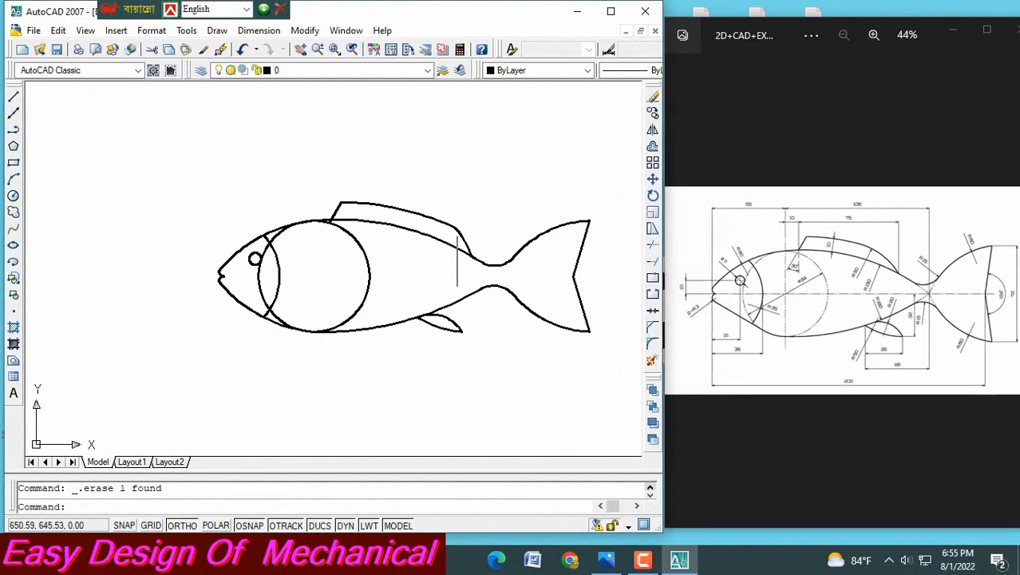
scroll(454, 245, "up", 3)
scroll(453, 245, "down", 3)
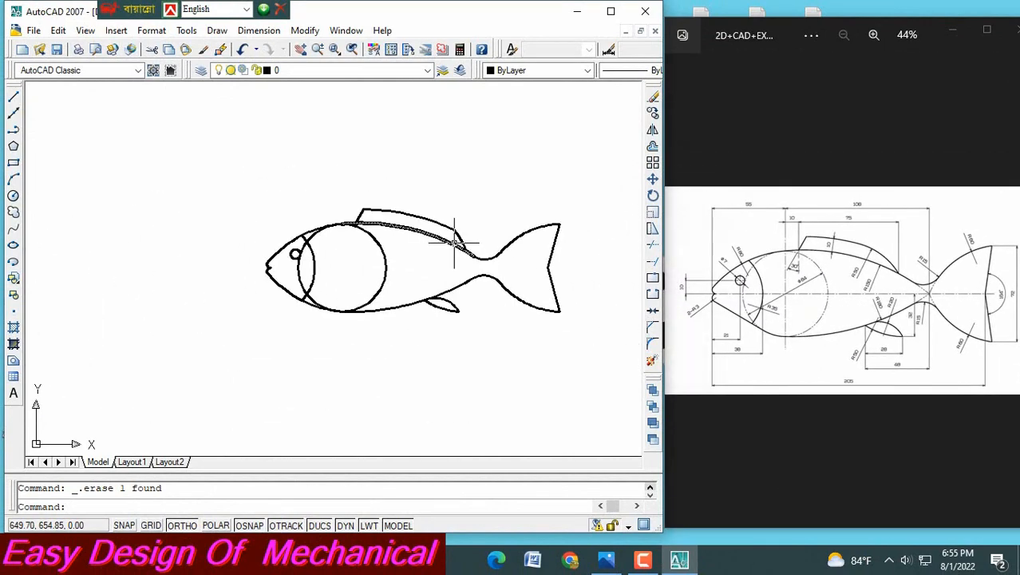